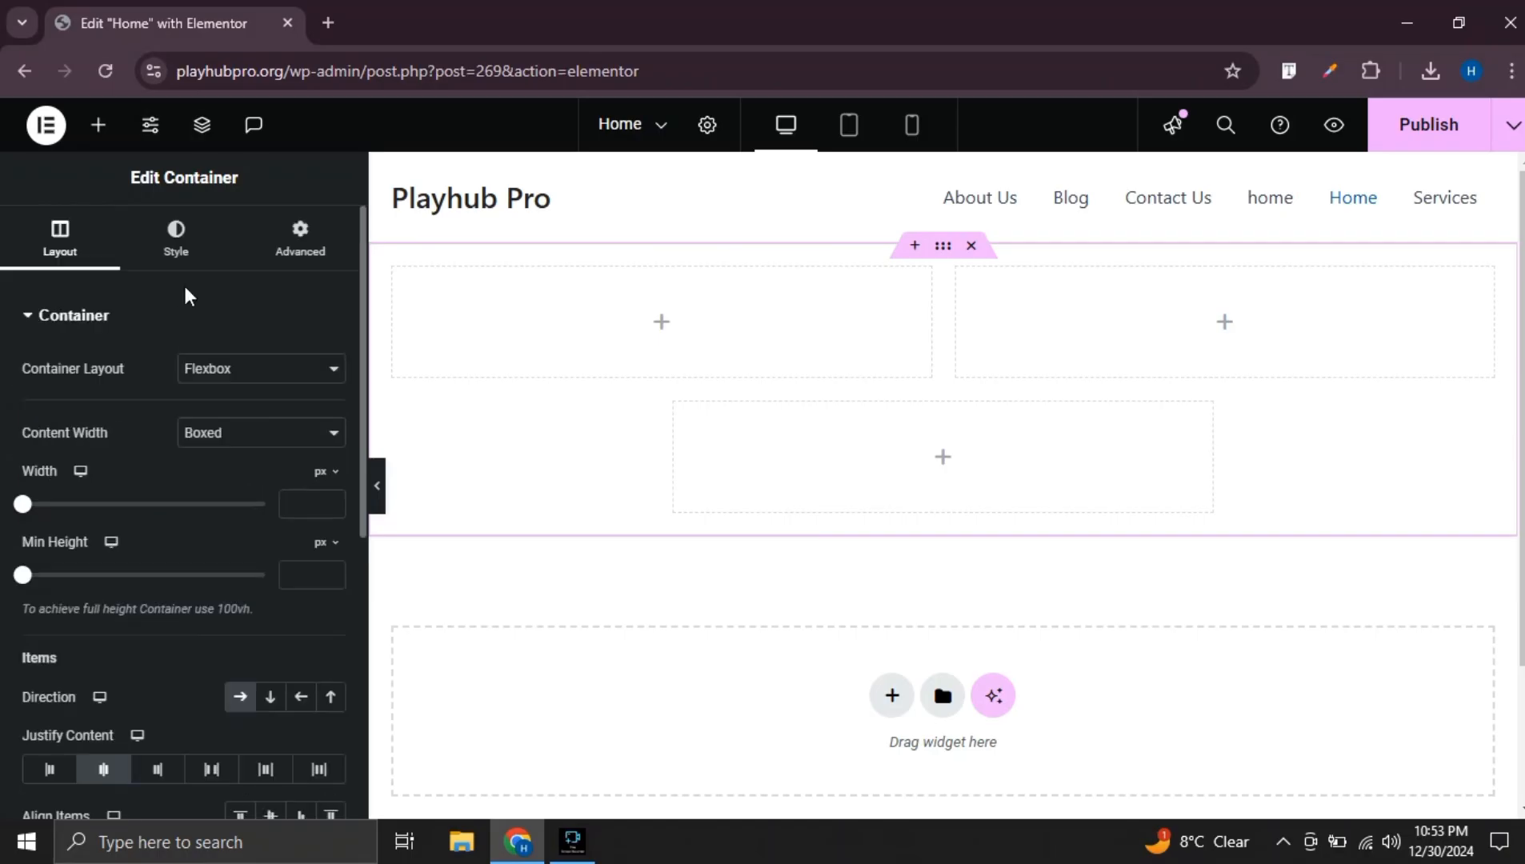
# Give the hero section a Classic background colour of #191724
pyautogui.click(177, 240)
pyautogui.click(247, 418)
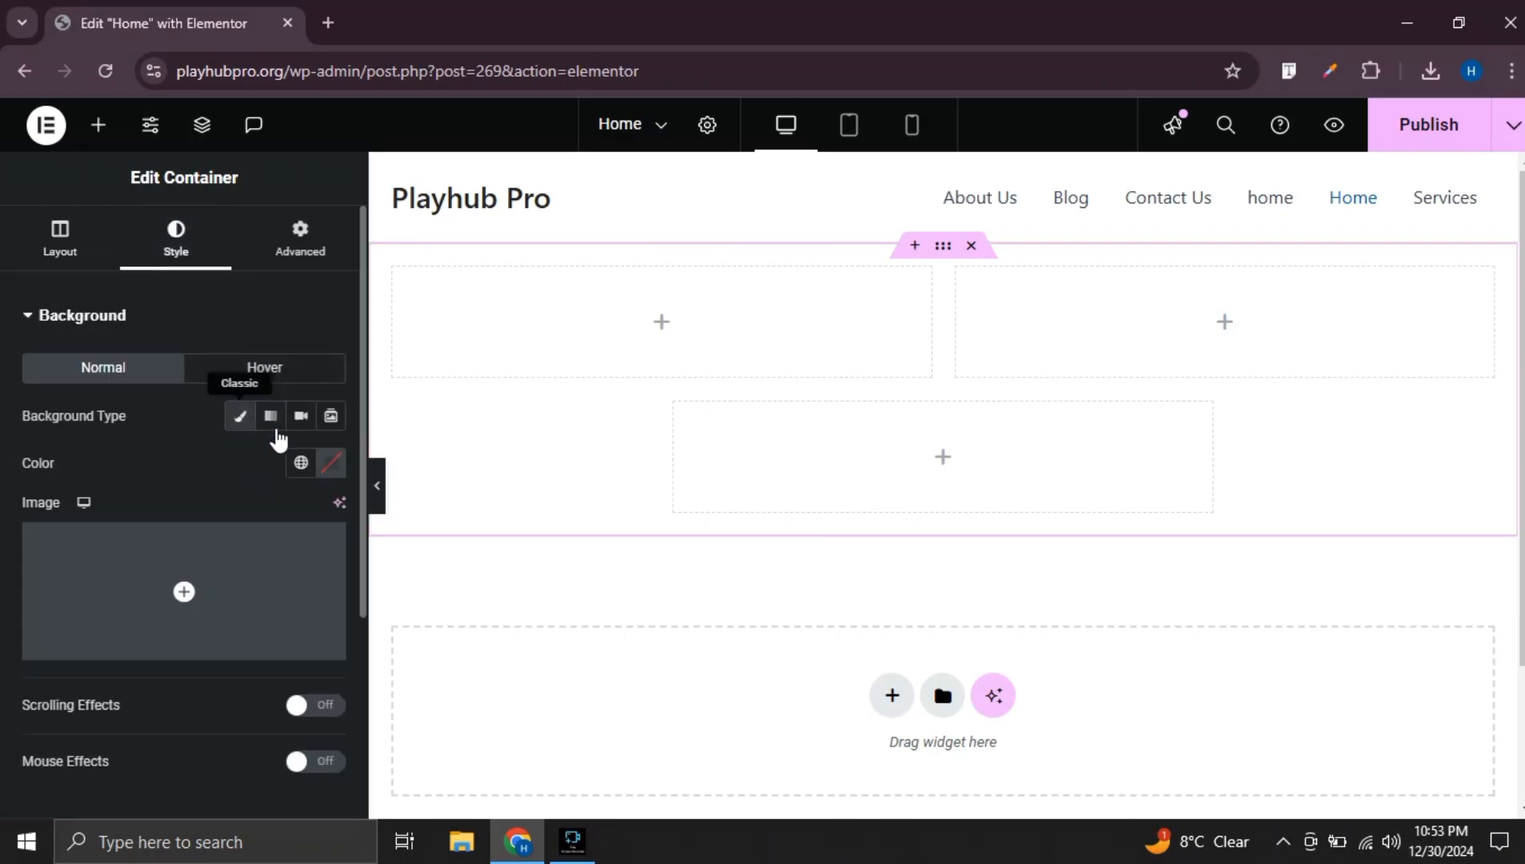
pyautogui.click(331, 463)
pyautogui.press('BackSpace')
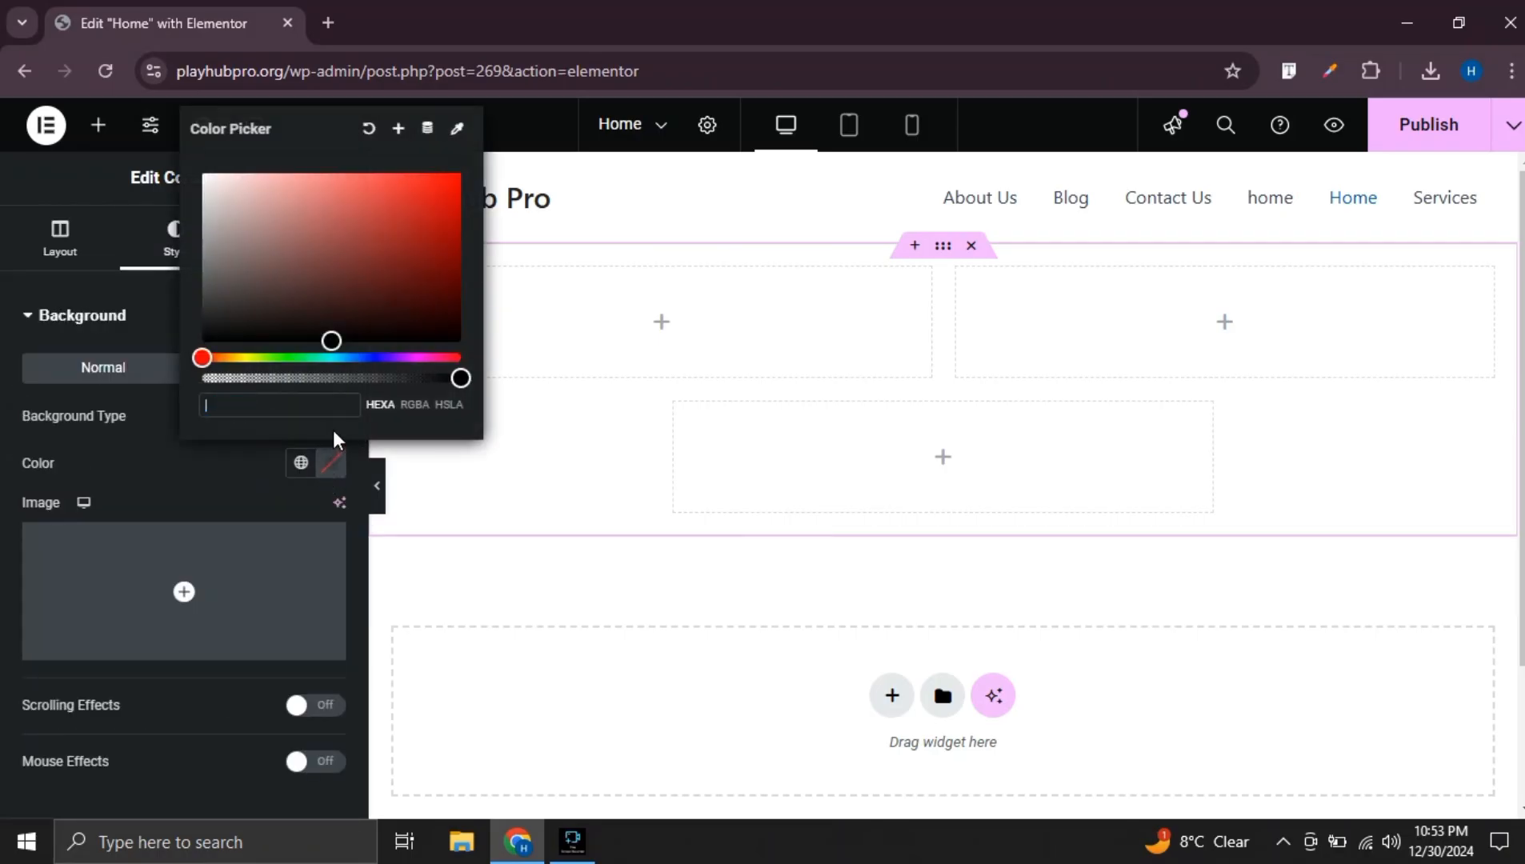
pyautogui.write('#1917')
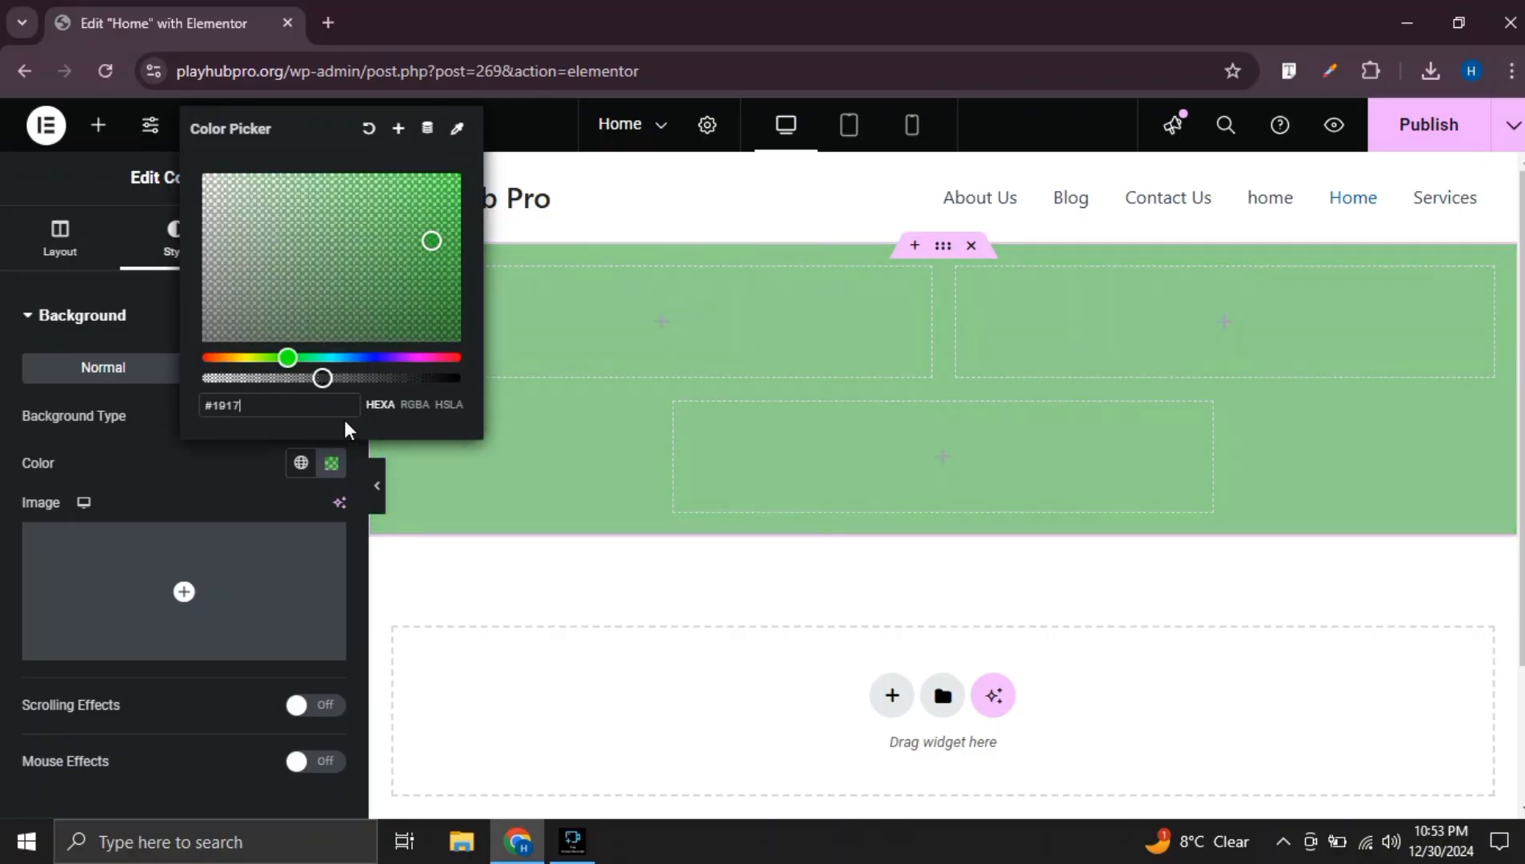
pyautogui.write('24')
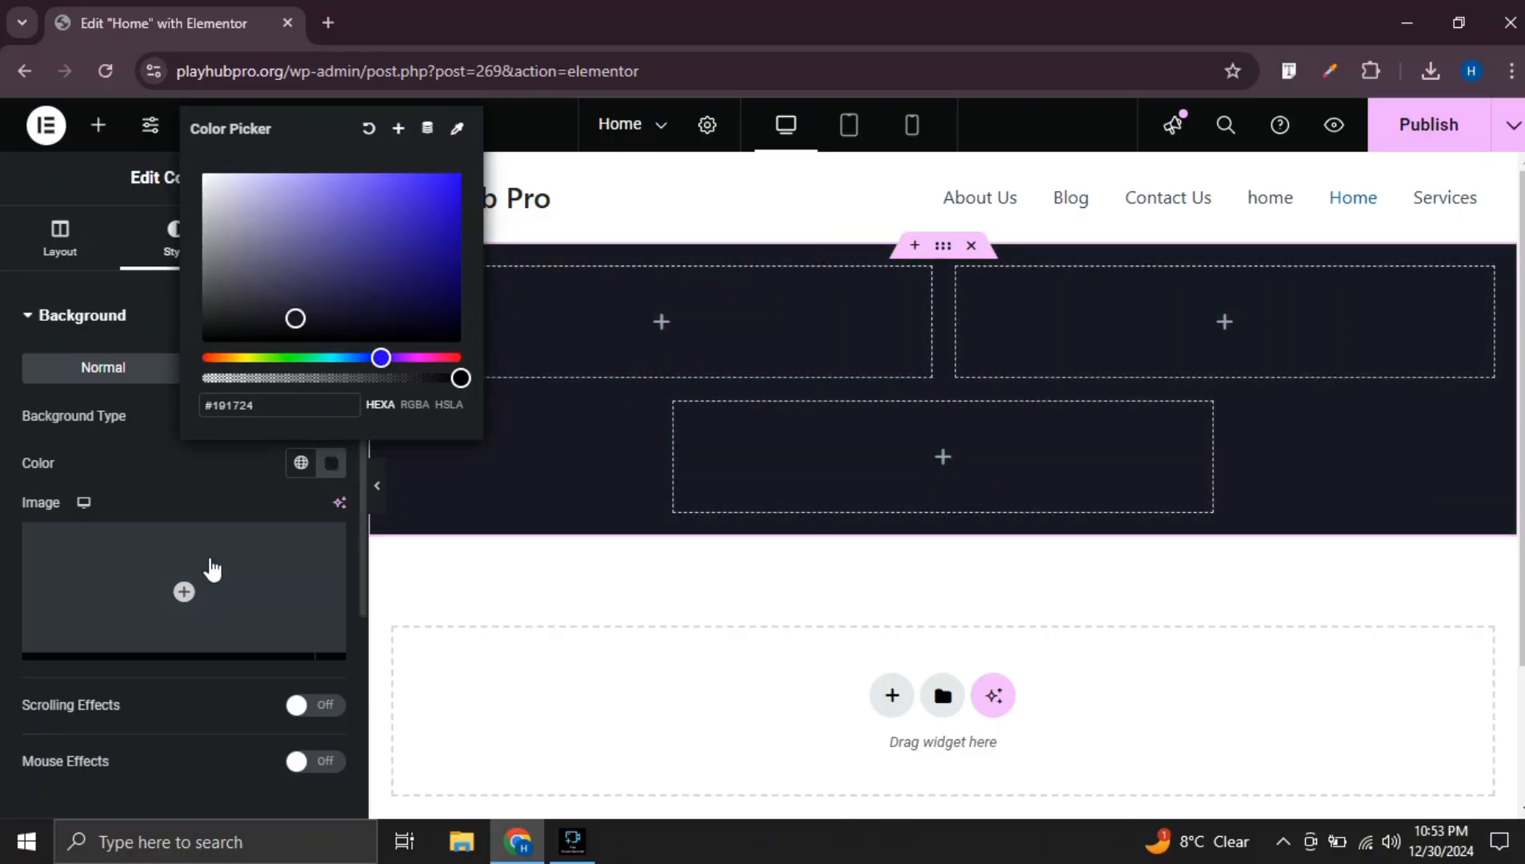
pyautogui.click(101, 516)
# Select the whole dark section and bring up its settings
pyautogui.click(669, 328)
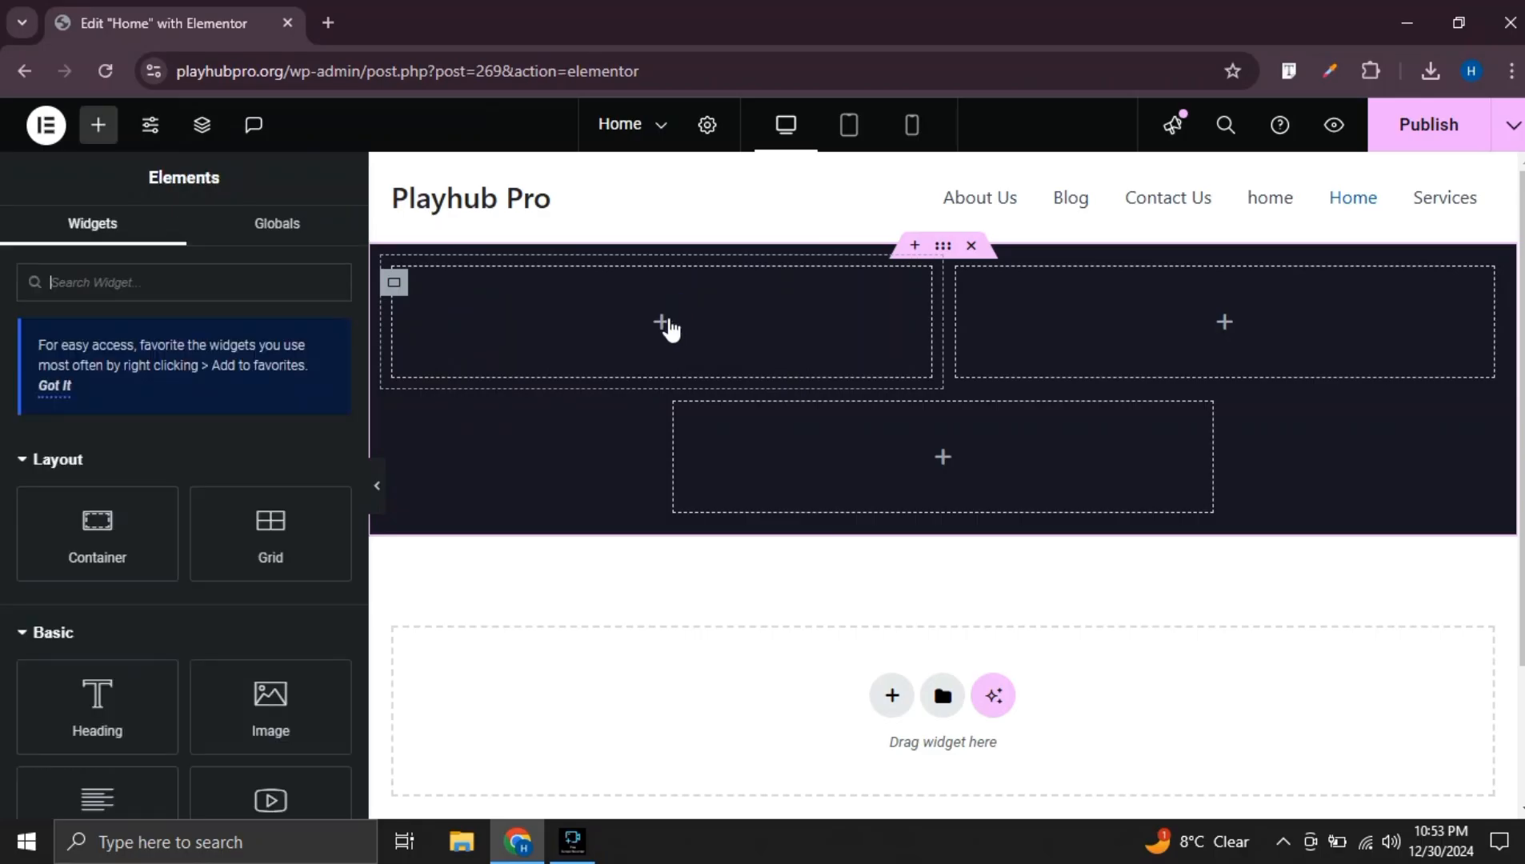
pyautogui.click(943, 250)
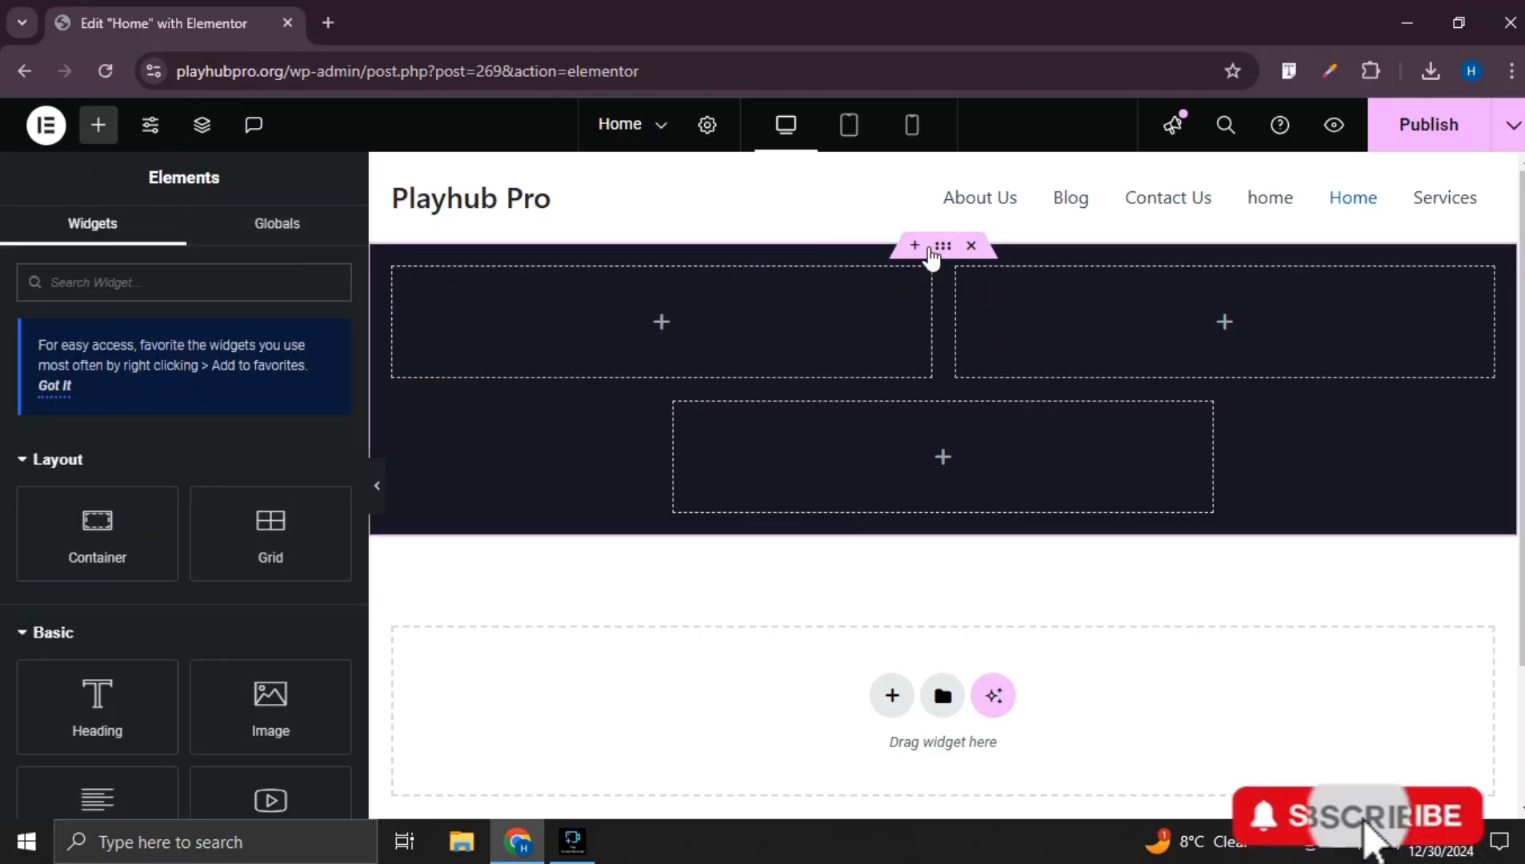
pyautogui.click(933, 250)
# Unlink the section padding and set top and bottom to 50 px, left and right to 10 px
pyautogui.click(321, 234)
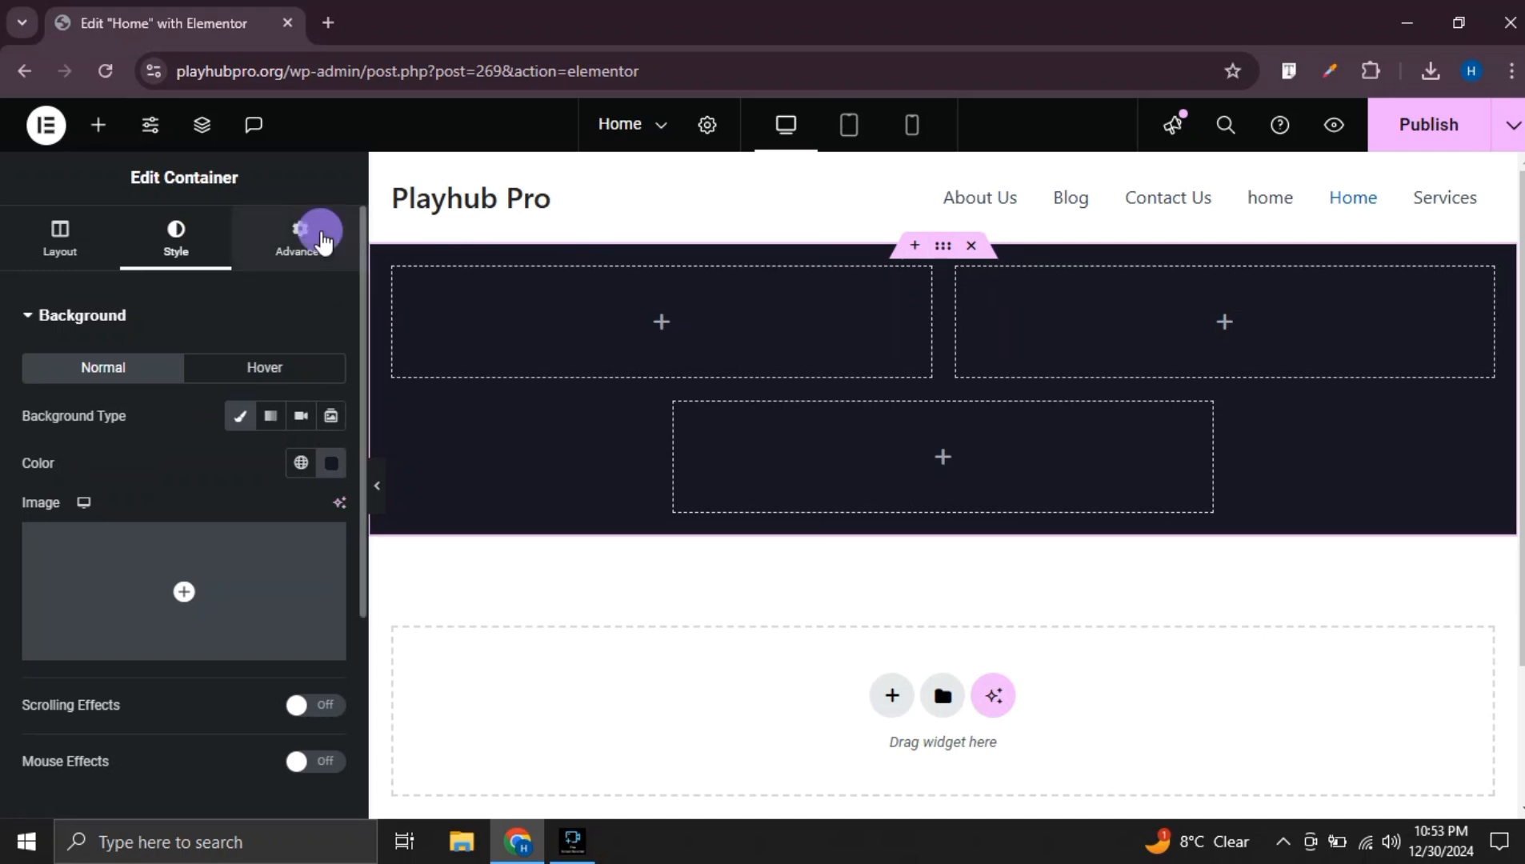
pyautogui.click(325, 479)
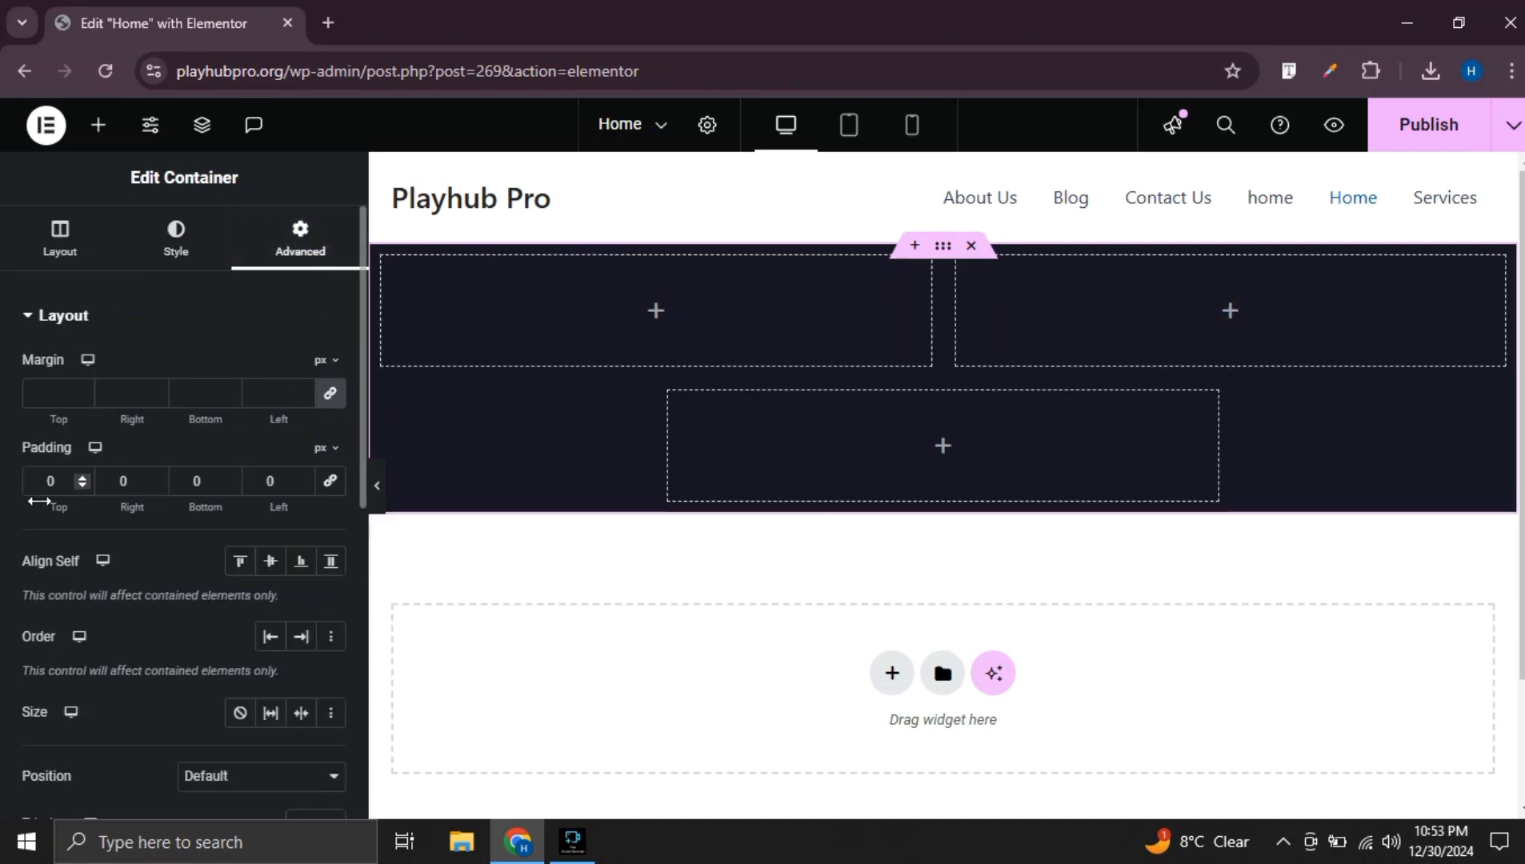
pyautogui.click(41, 489)
pyautogui.write('5')
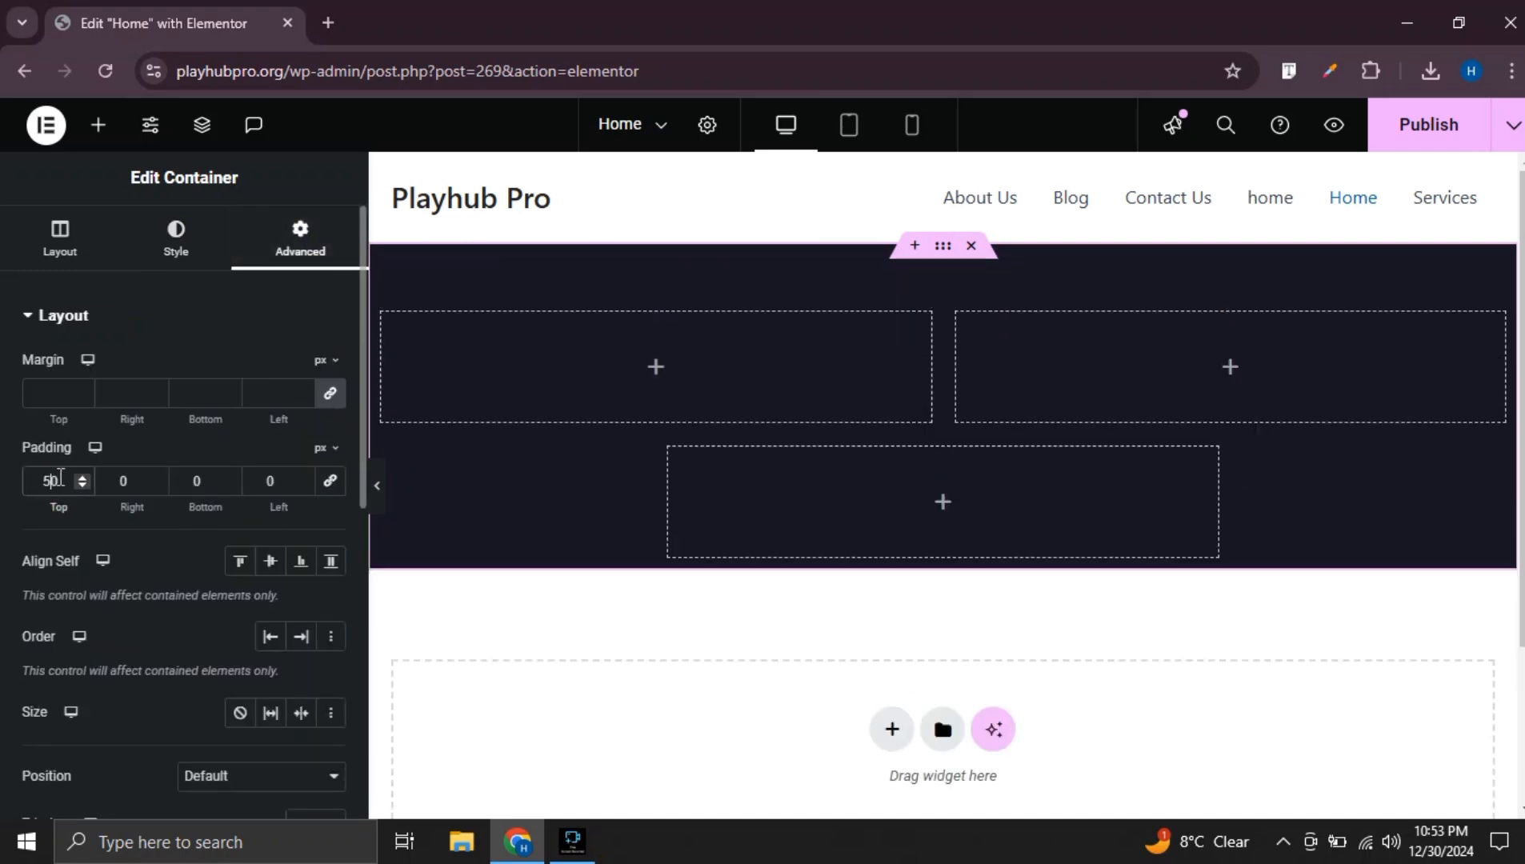
pyautogui.click(184, 478)
pyautogui.write('5')
pyautogui.click(113, 484)
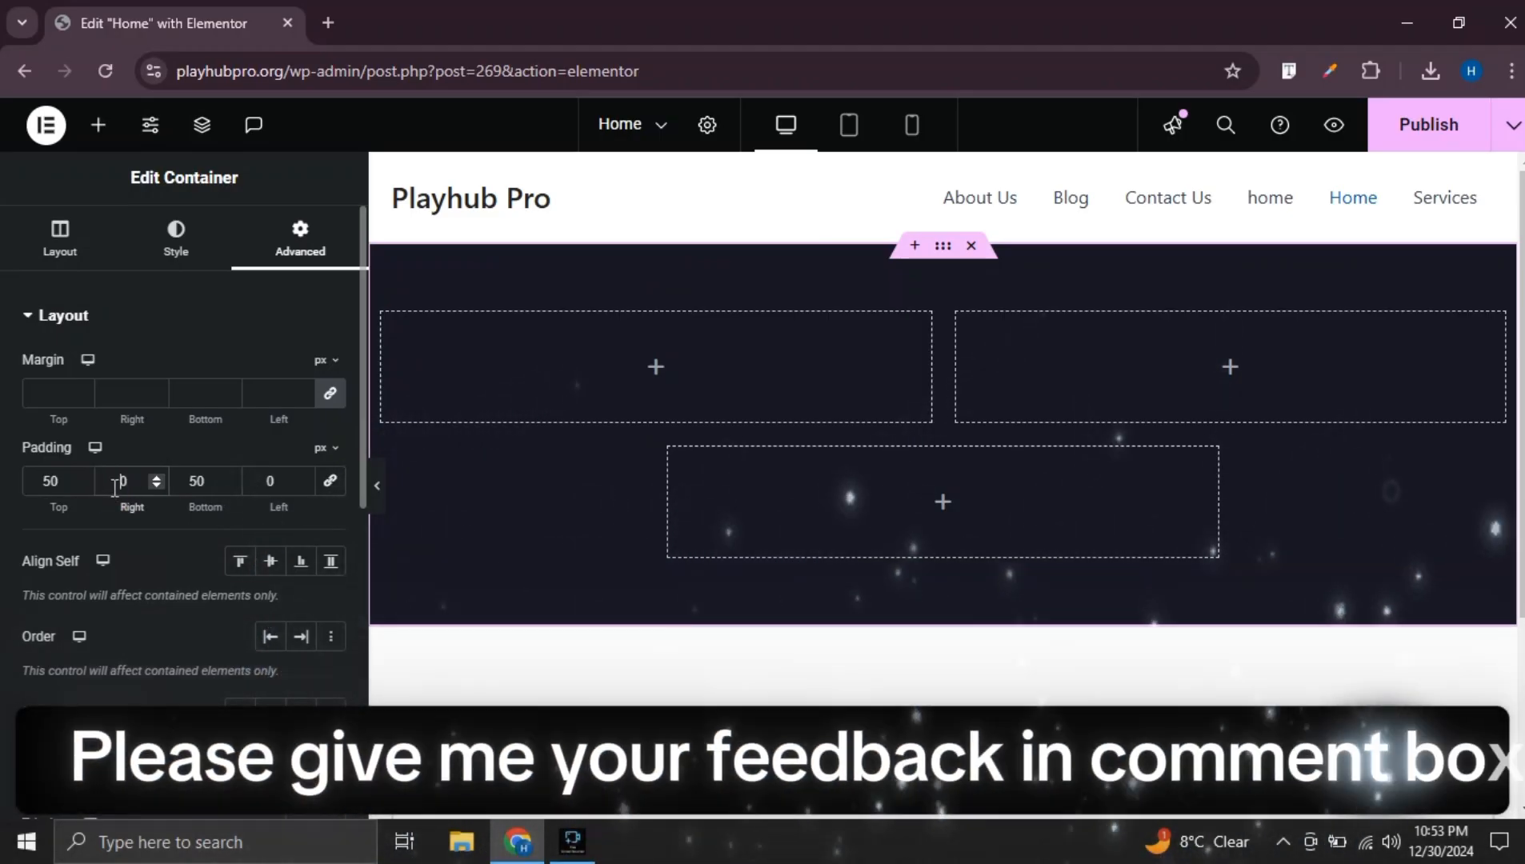
pyautogui.write('1')
pyautogui.click(262, 480)
pyautogui.write('1')
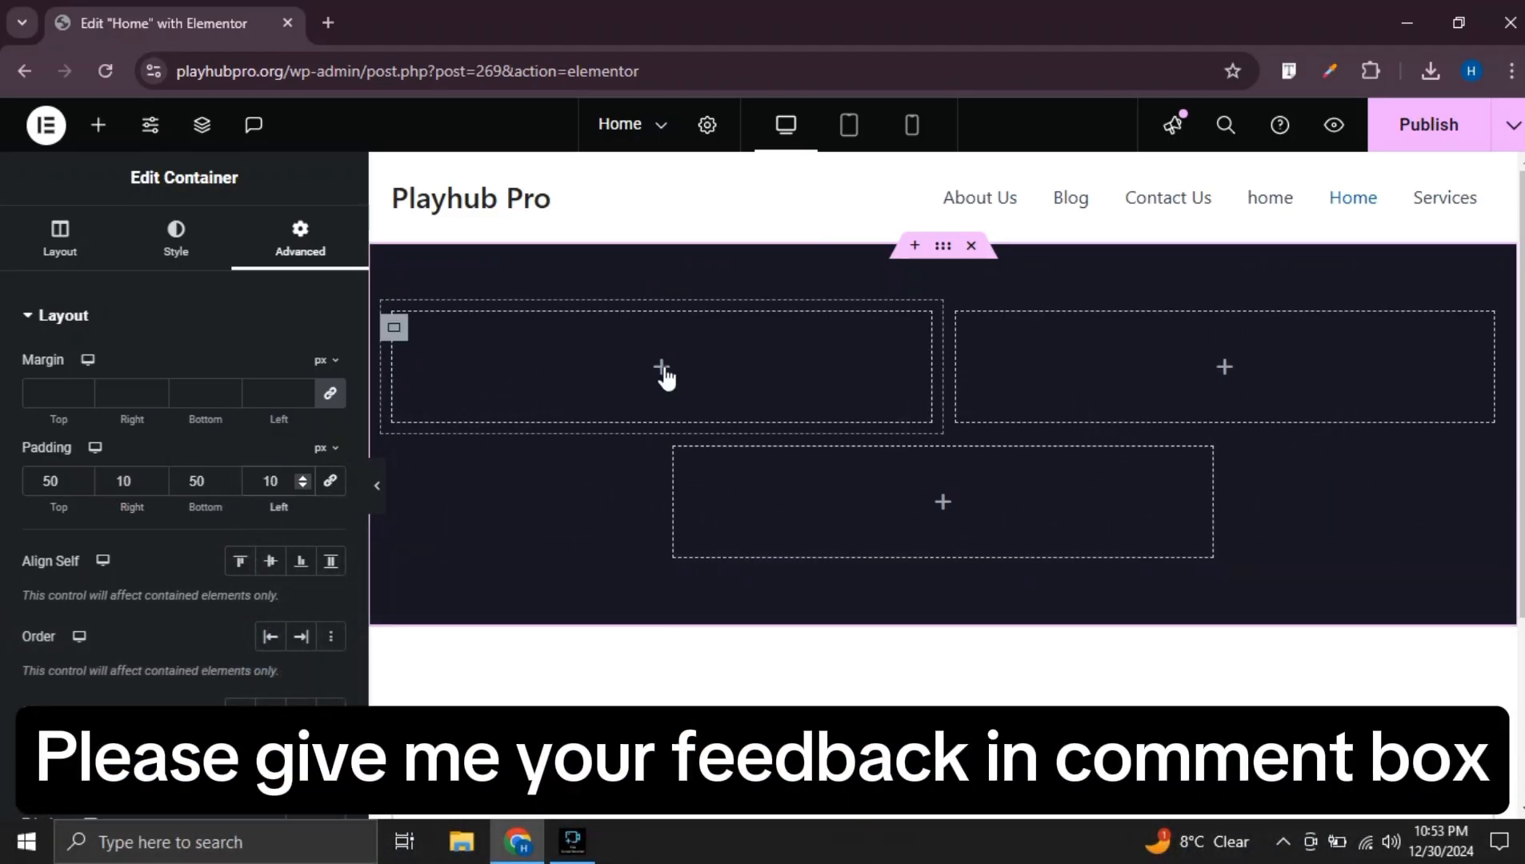
pyautogui.click(662, 368)
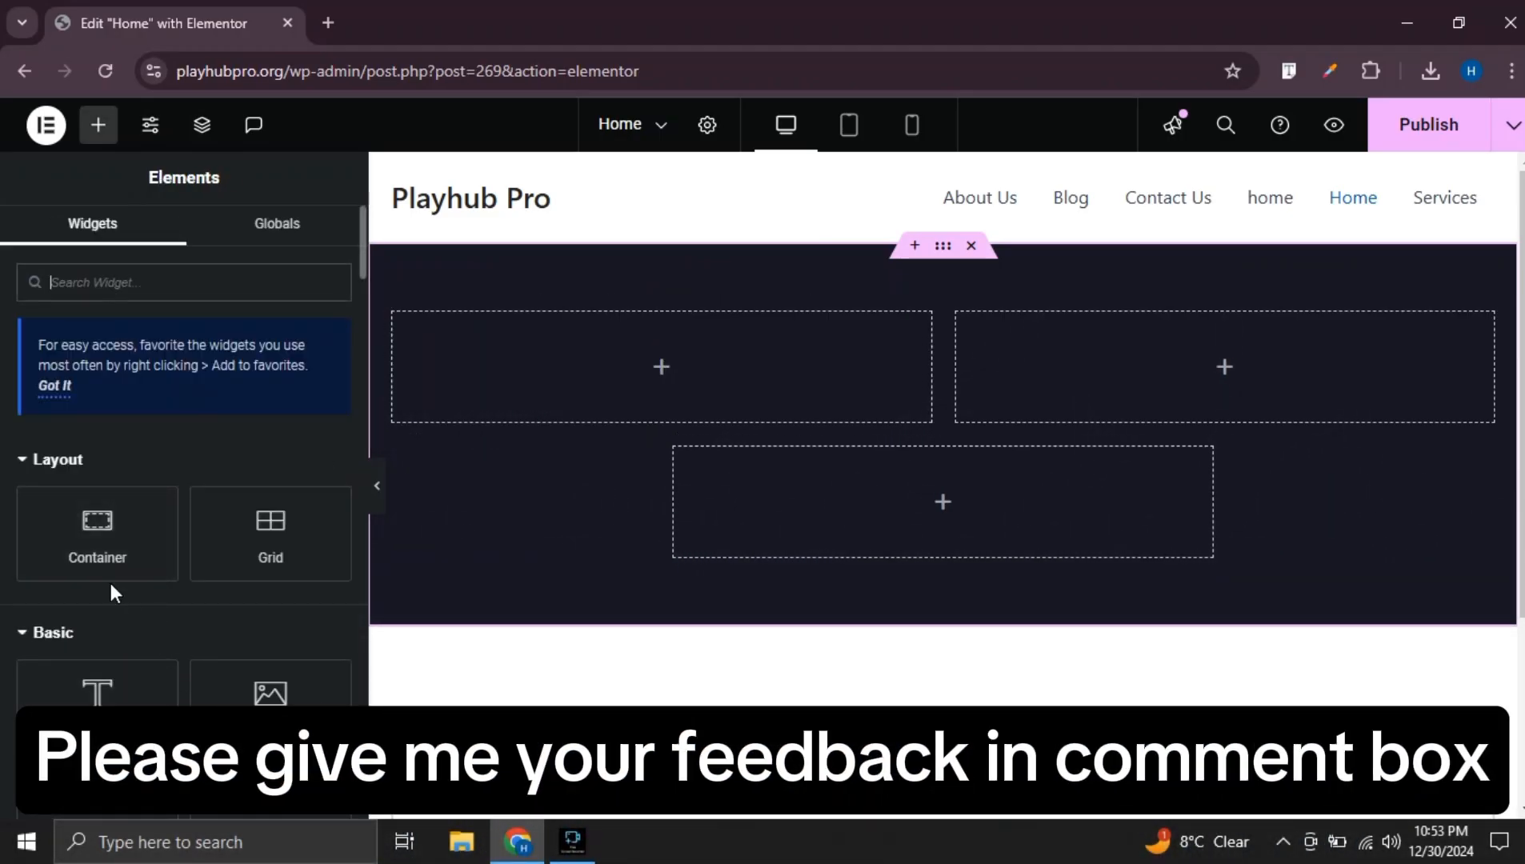
# Add a container to the first box, duplicate it, and lay both out in a row with no gap
pyautogui.moveTo(97, 528); pyautogui.dragTo(574, 346)
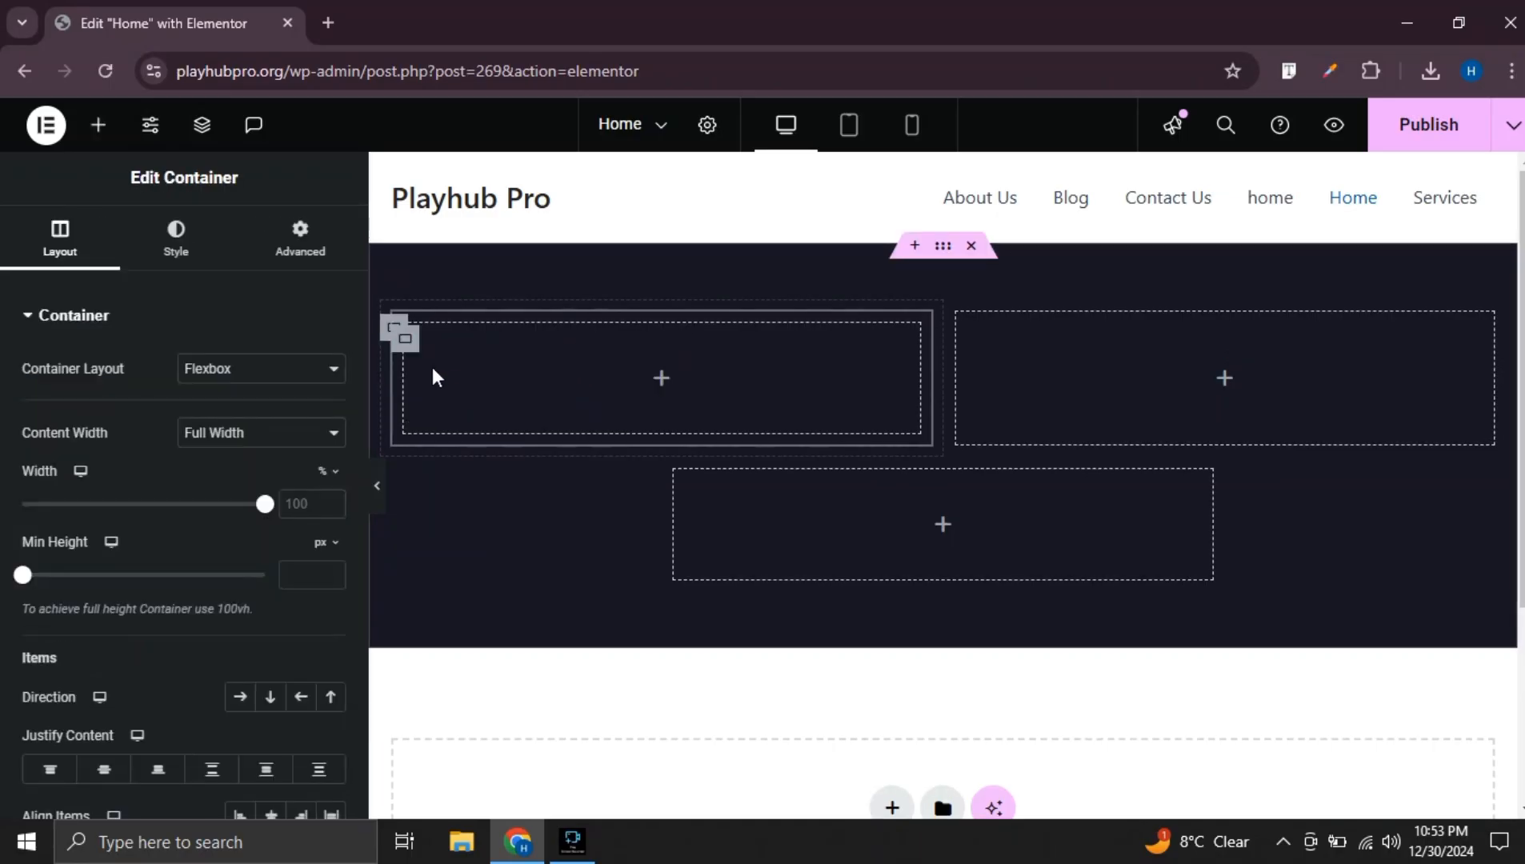
pyautogui.rightClick(414, 351)
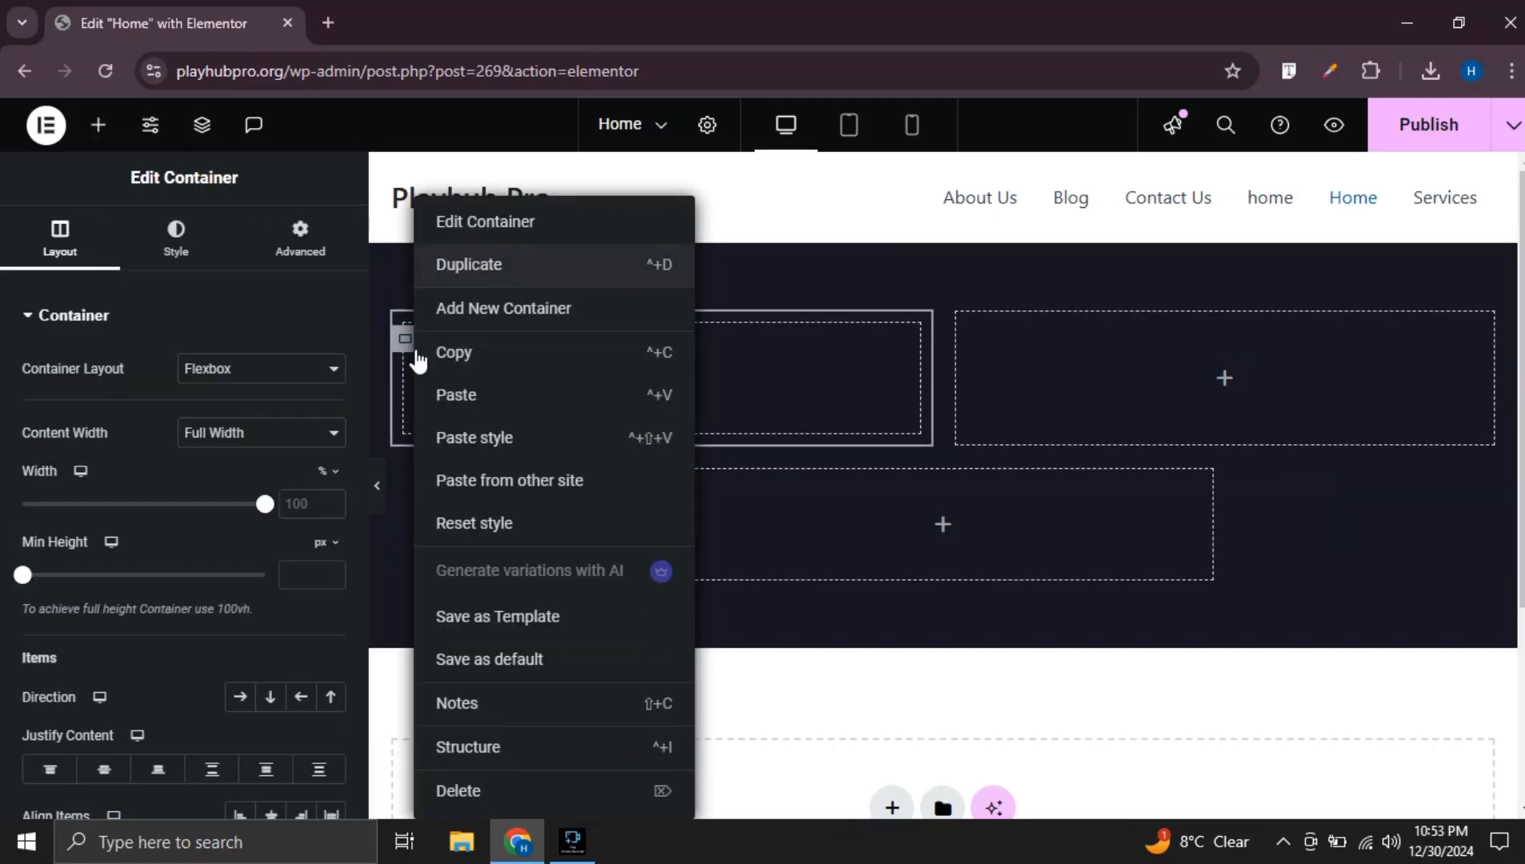
pyautogui.click(469, 264)
pyautogui.click(392, 328)
pyautogui.scroll(-2, 43, 404)
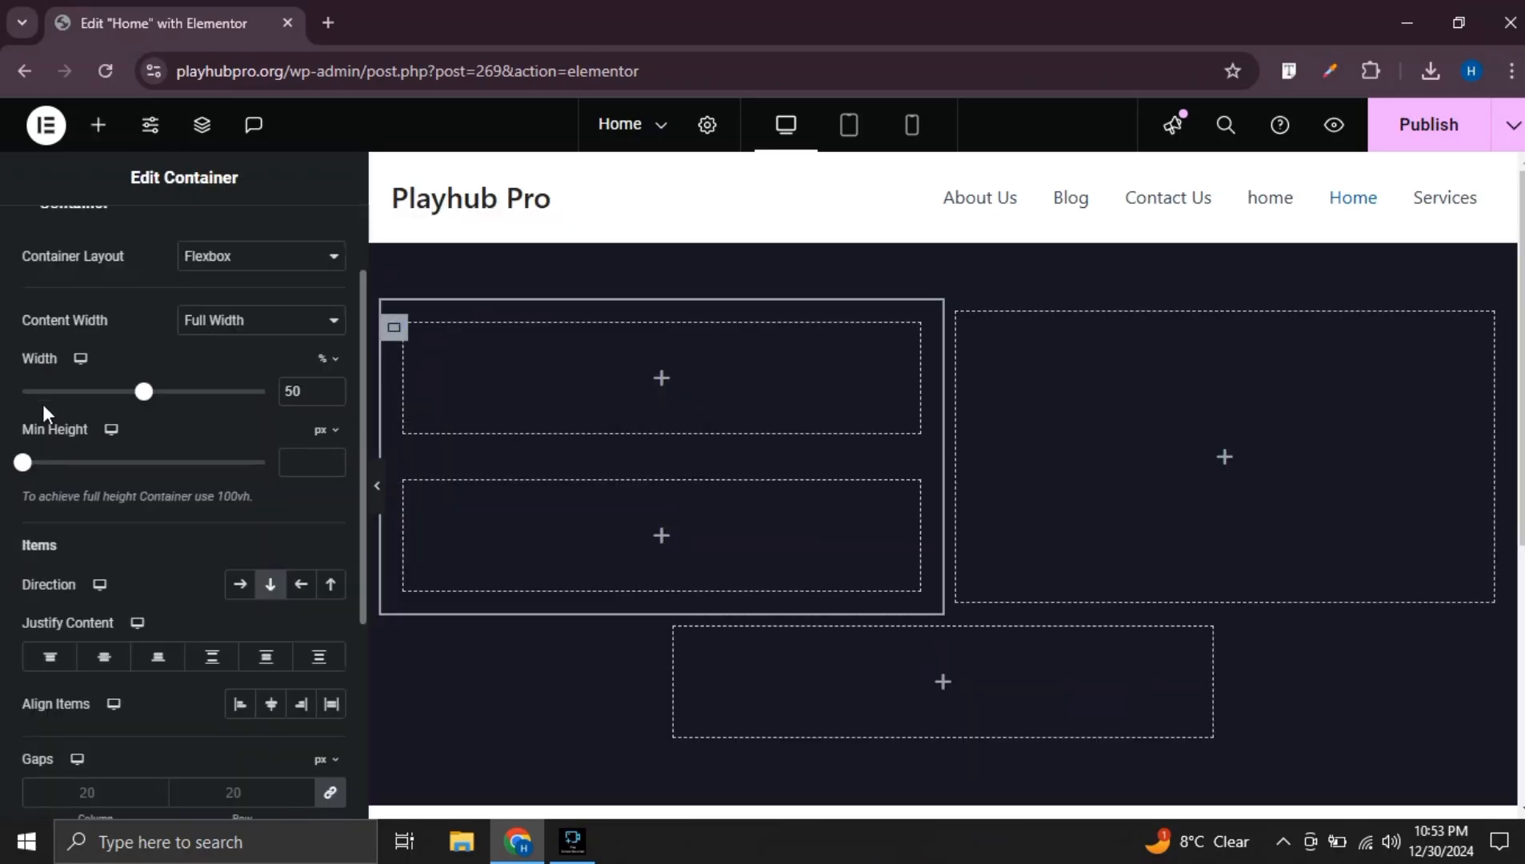
pyautogui.scroll(-3, 44, 404)
pyautogui.click(330, 567)
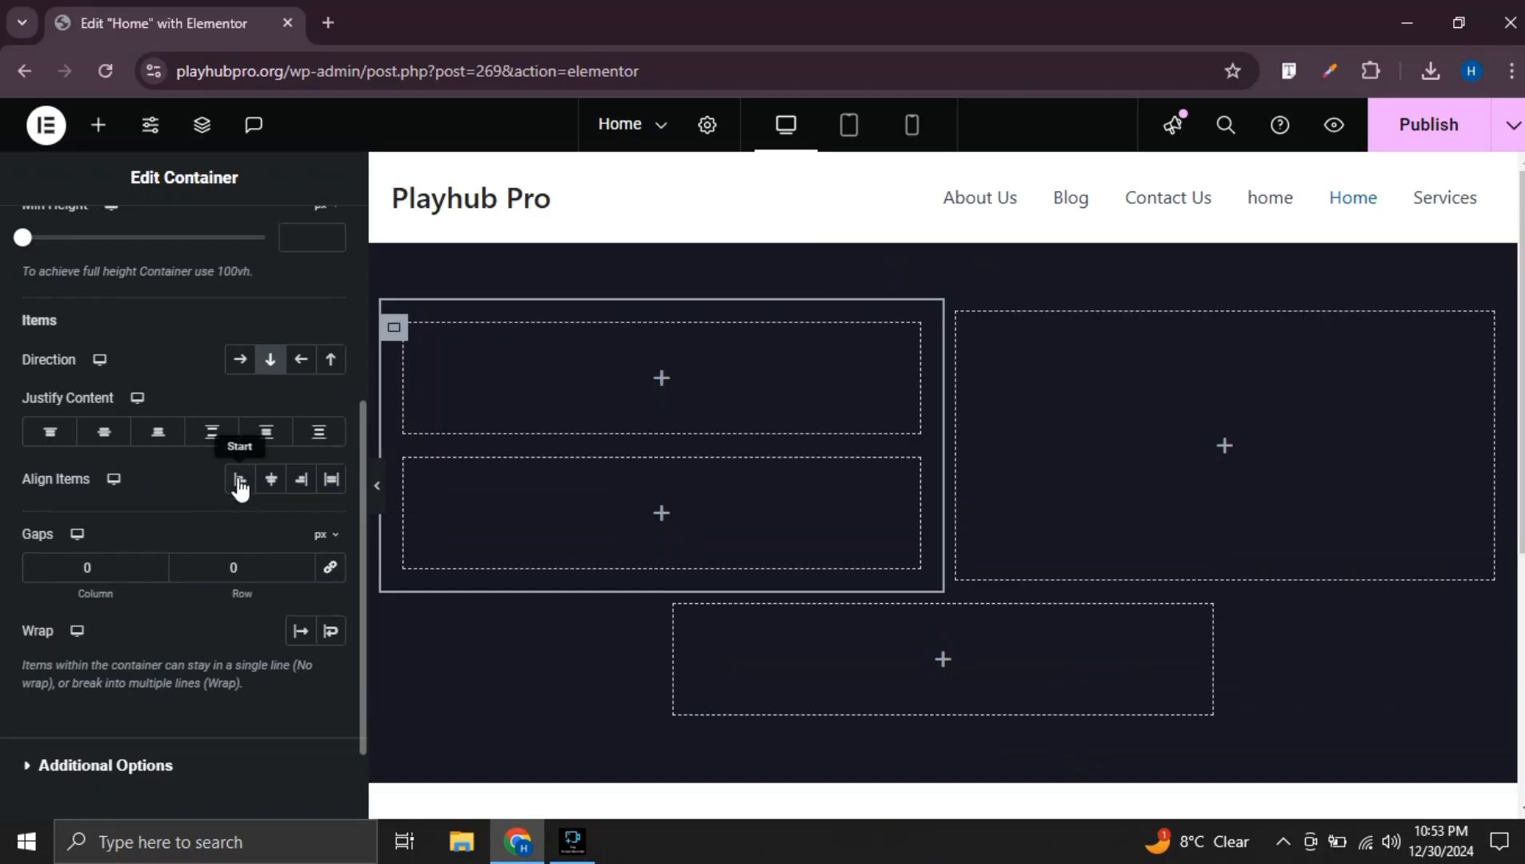
pyautogui.click(239, 359)
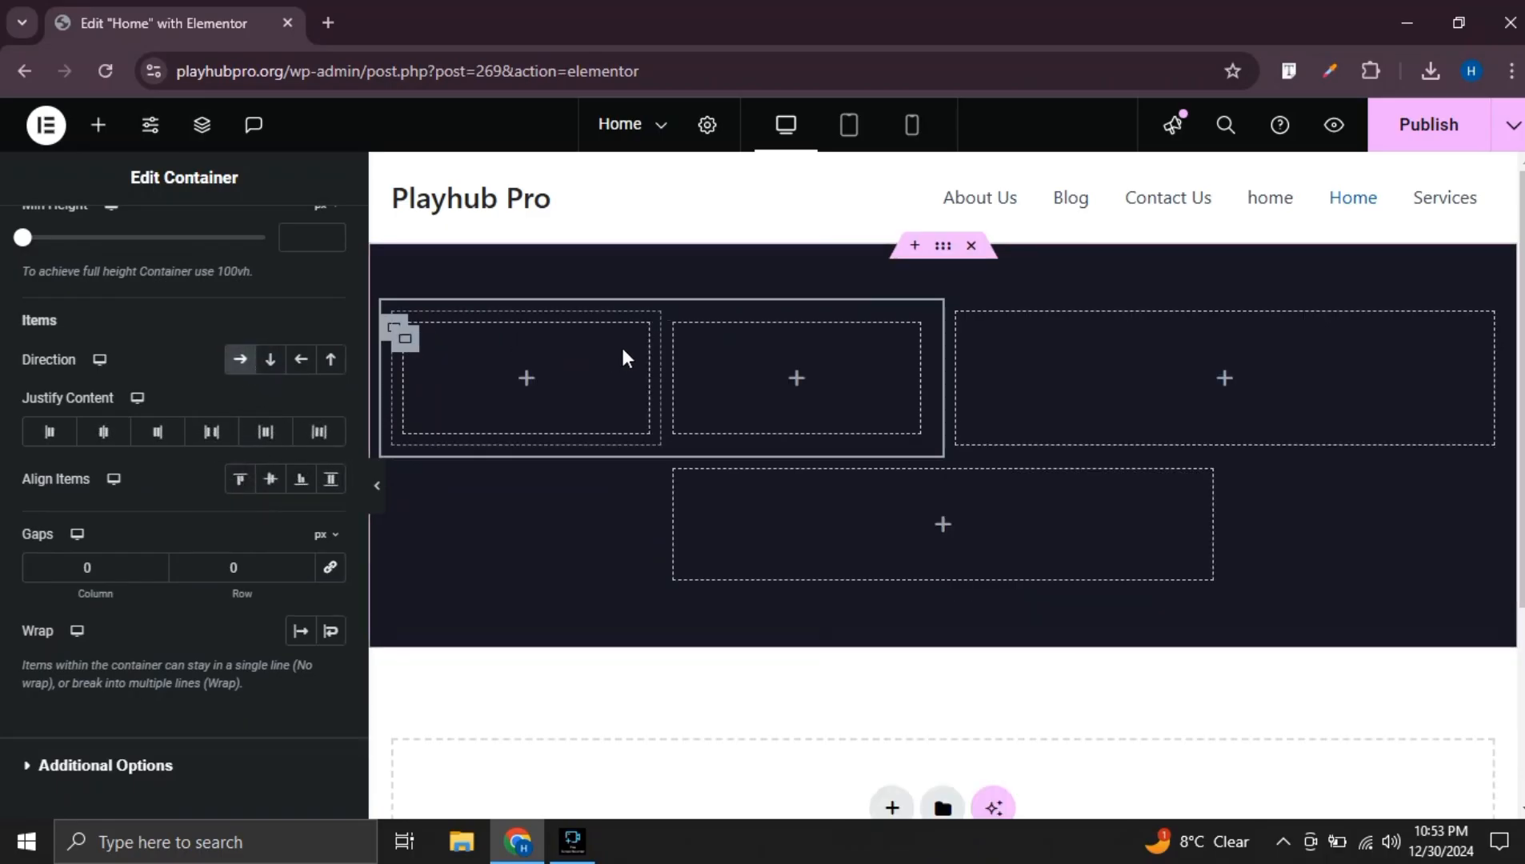
# Make the left inner container 40% wide and the second one 60% wide
pyautogui.click(406, 339)
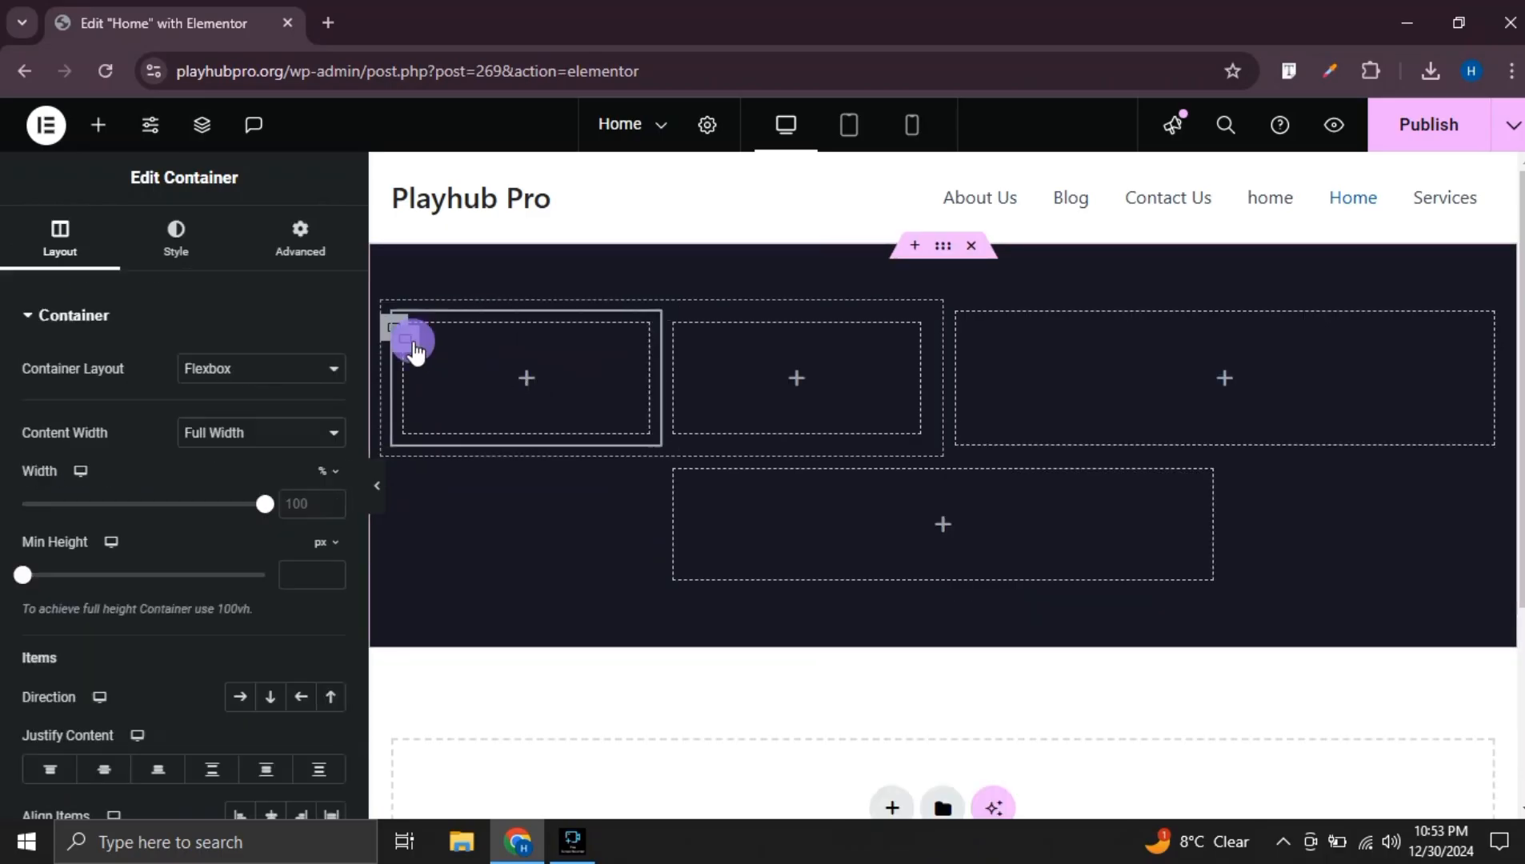
pyautogui.click(309, 506)
pyautogui.write('40')
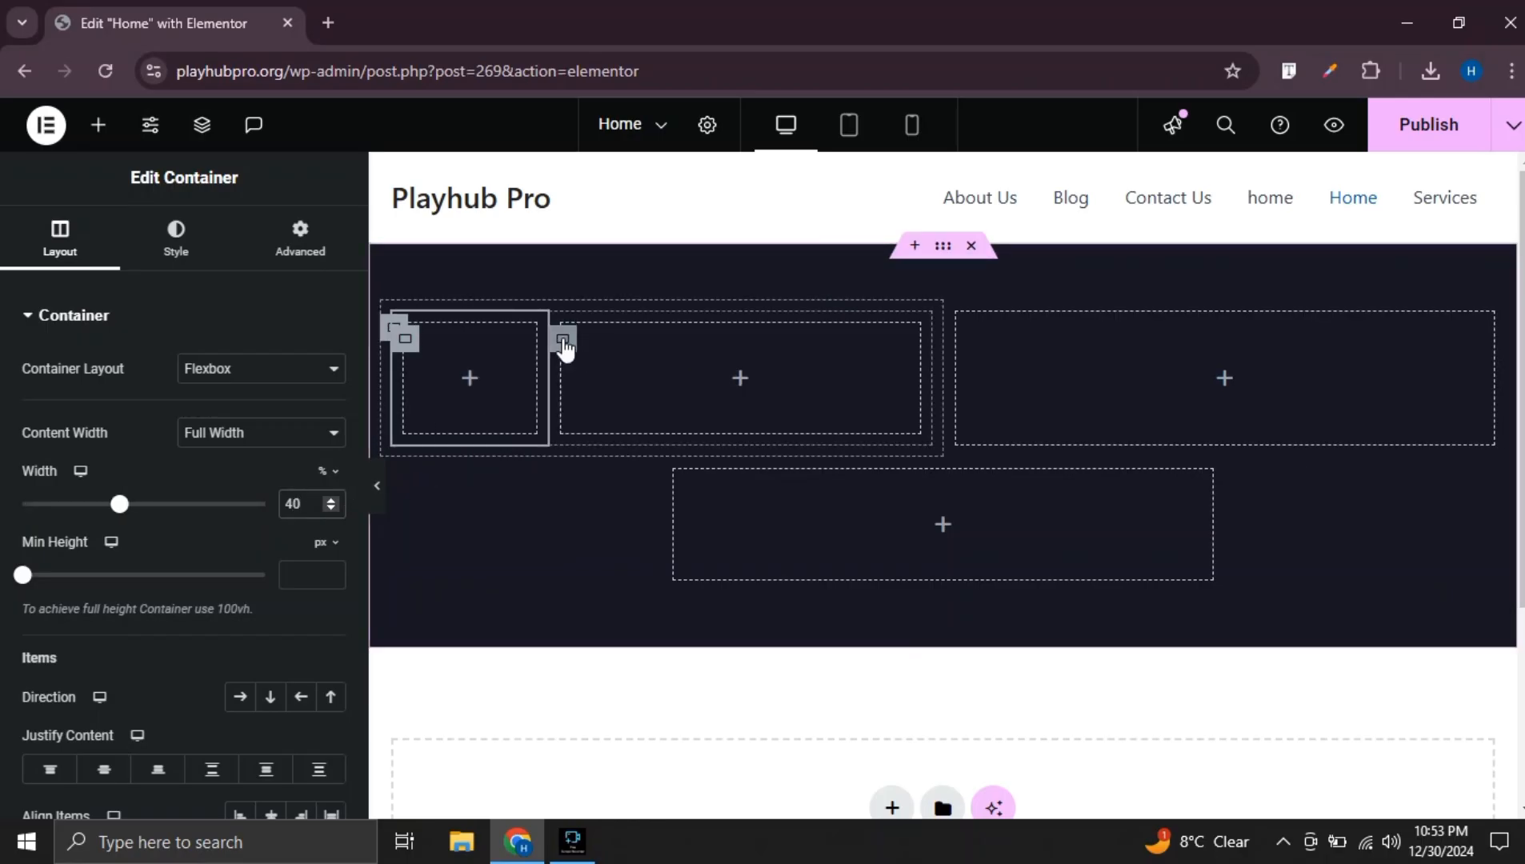
pyautogui.click(563, 340)
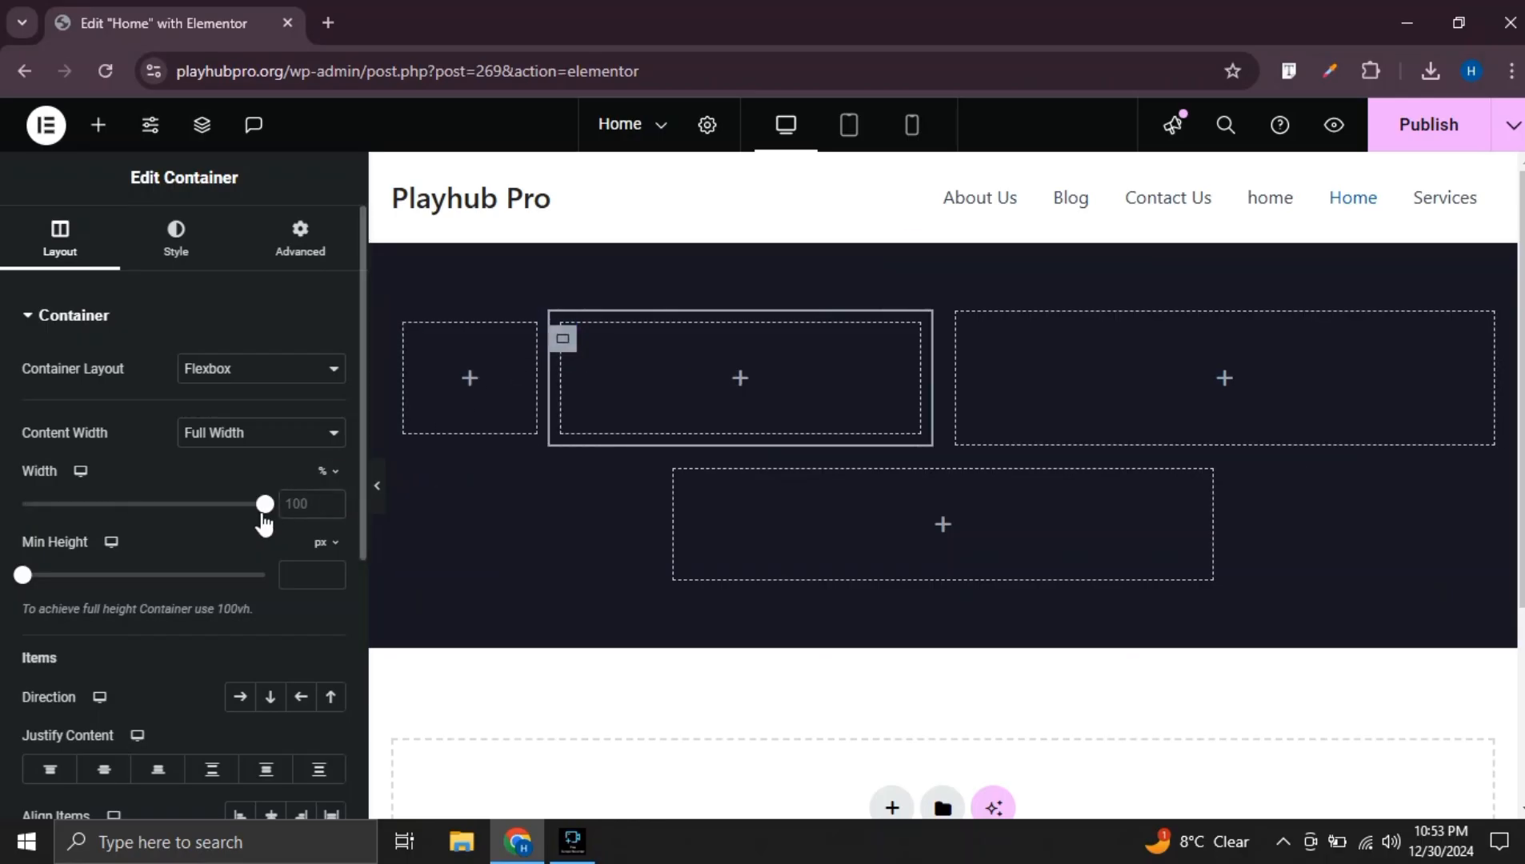
pyautogui.click(309, 504)
pyautogui.write('60')
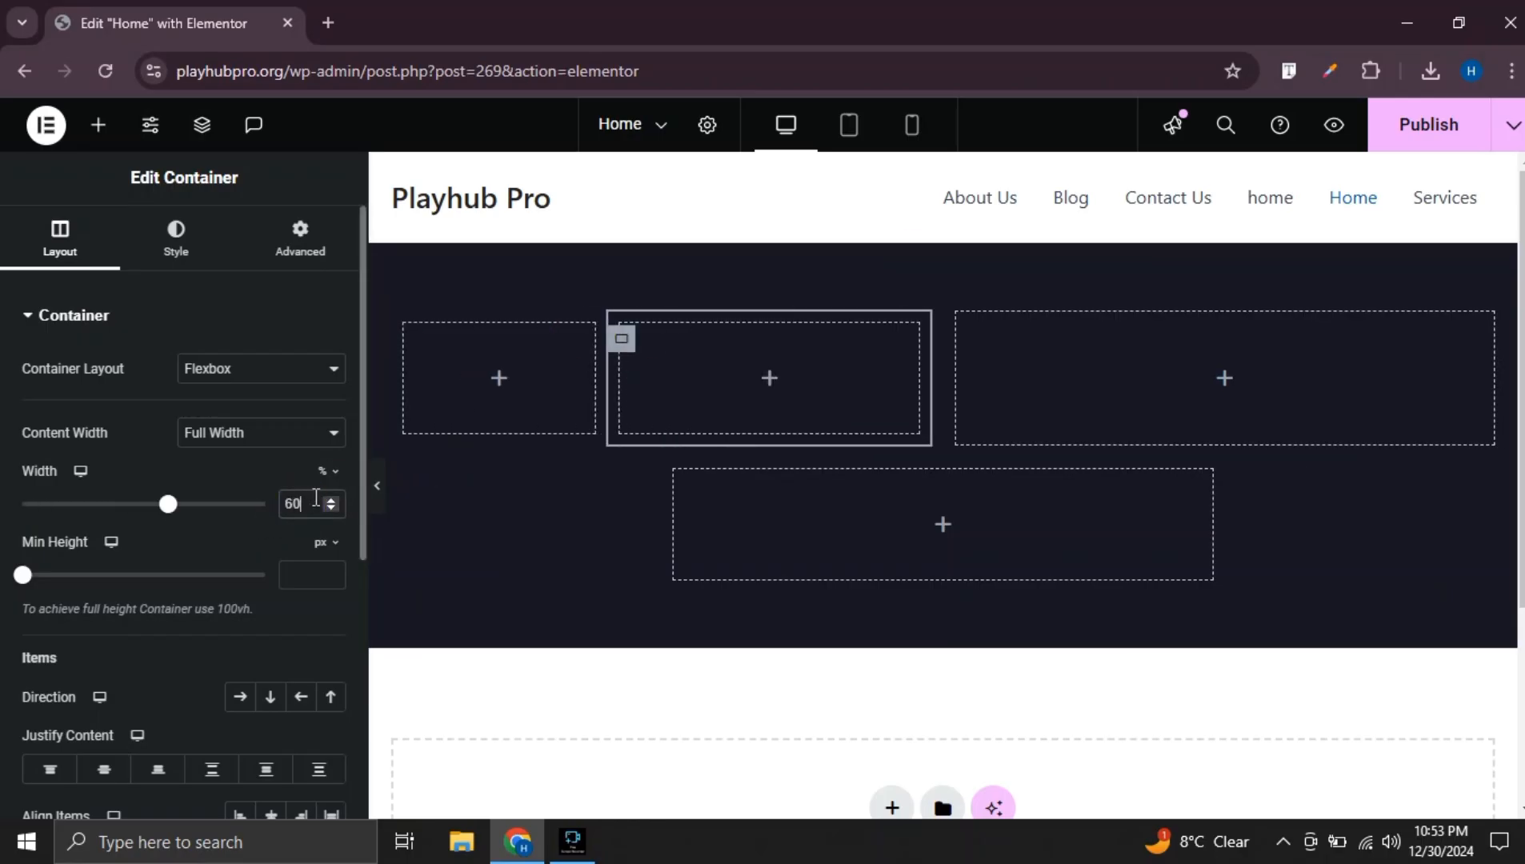
pyautogui.click(497, 378)
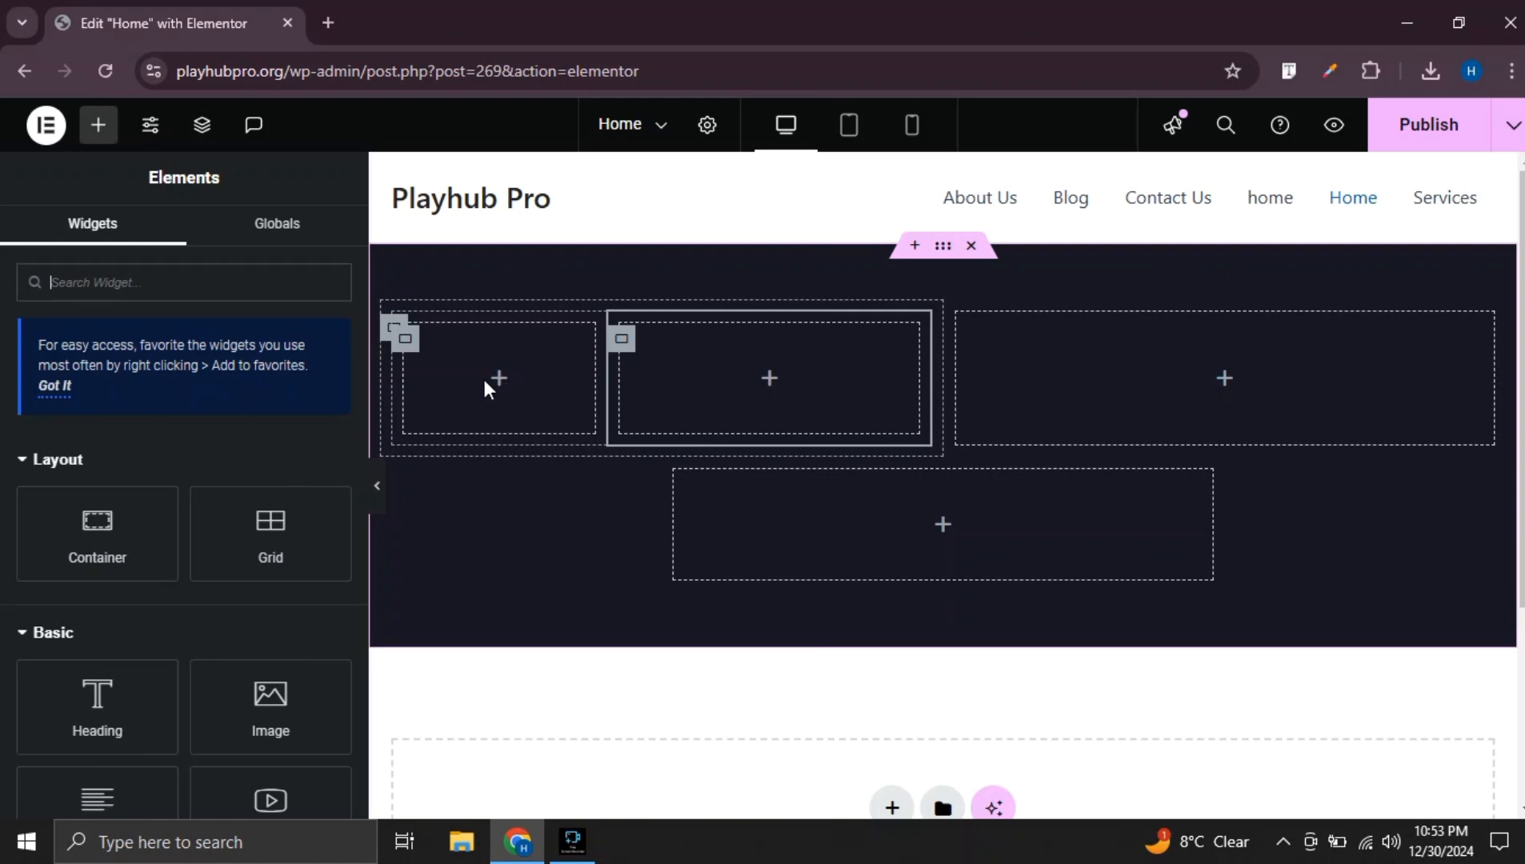
# Put an Image widget showing nft_img01 in the left inner container
pyautogui.moveTo(288, 680); pyautogui.dragTo(489, 368)
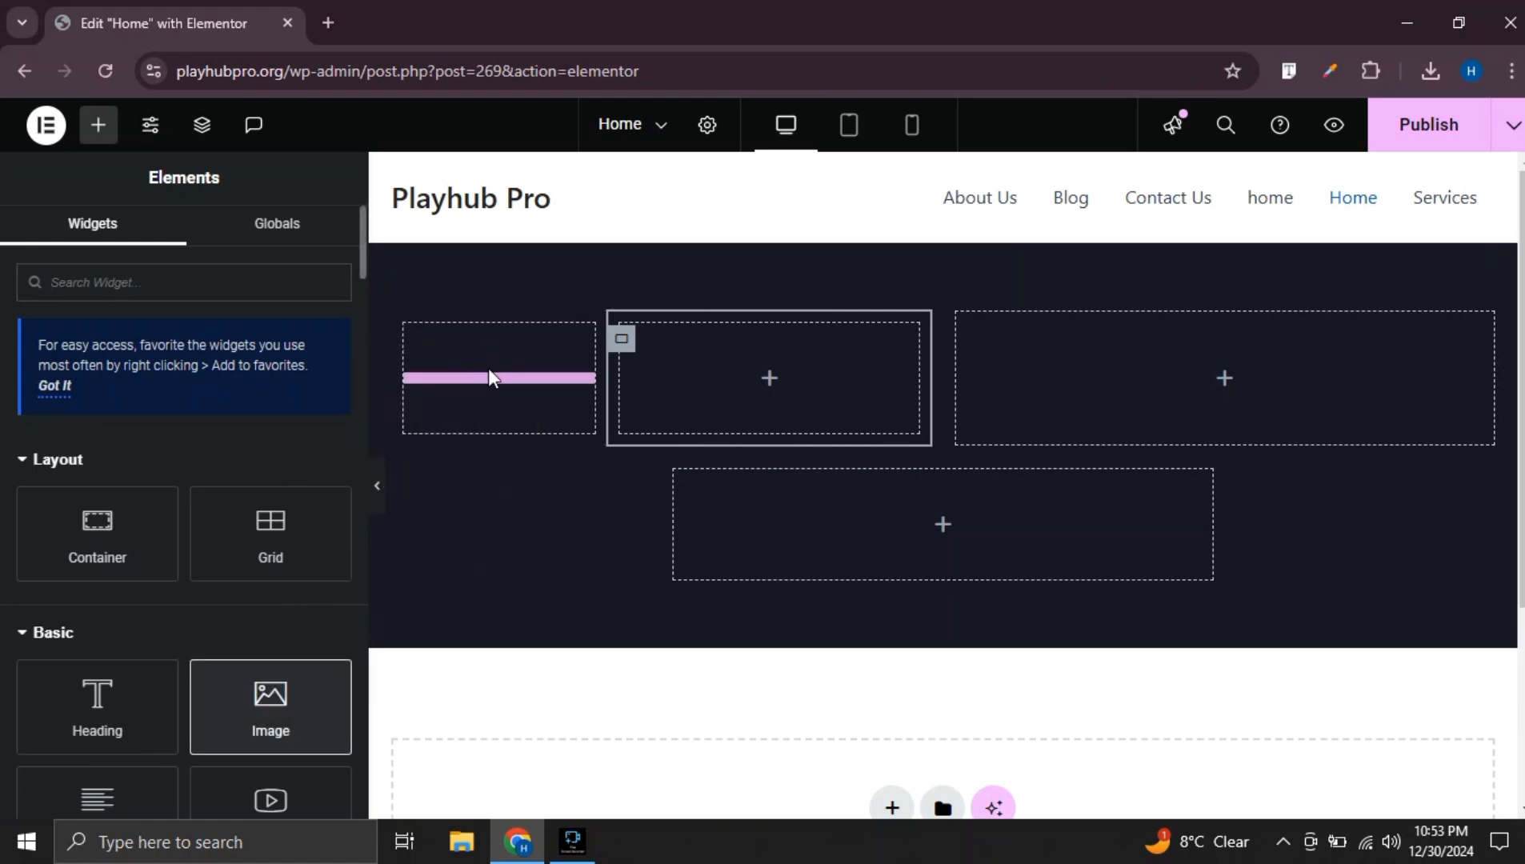
pyautogui.click(176, 513)
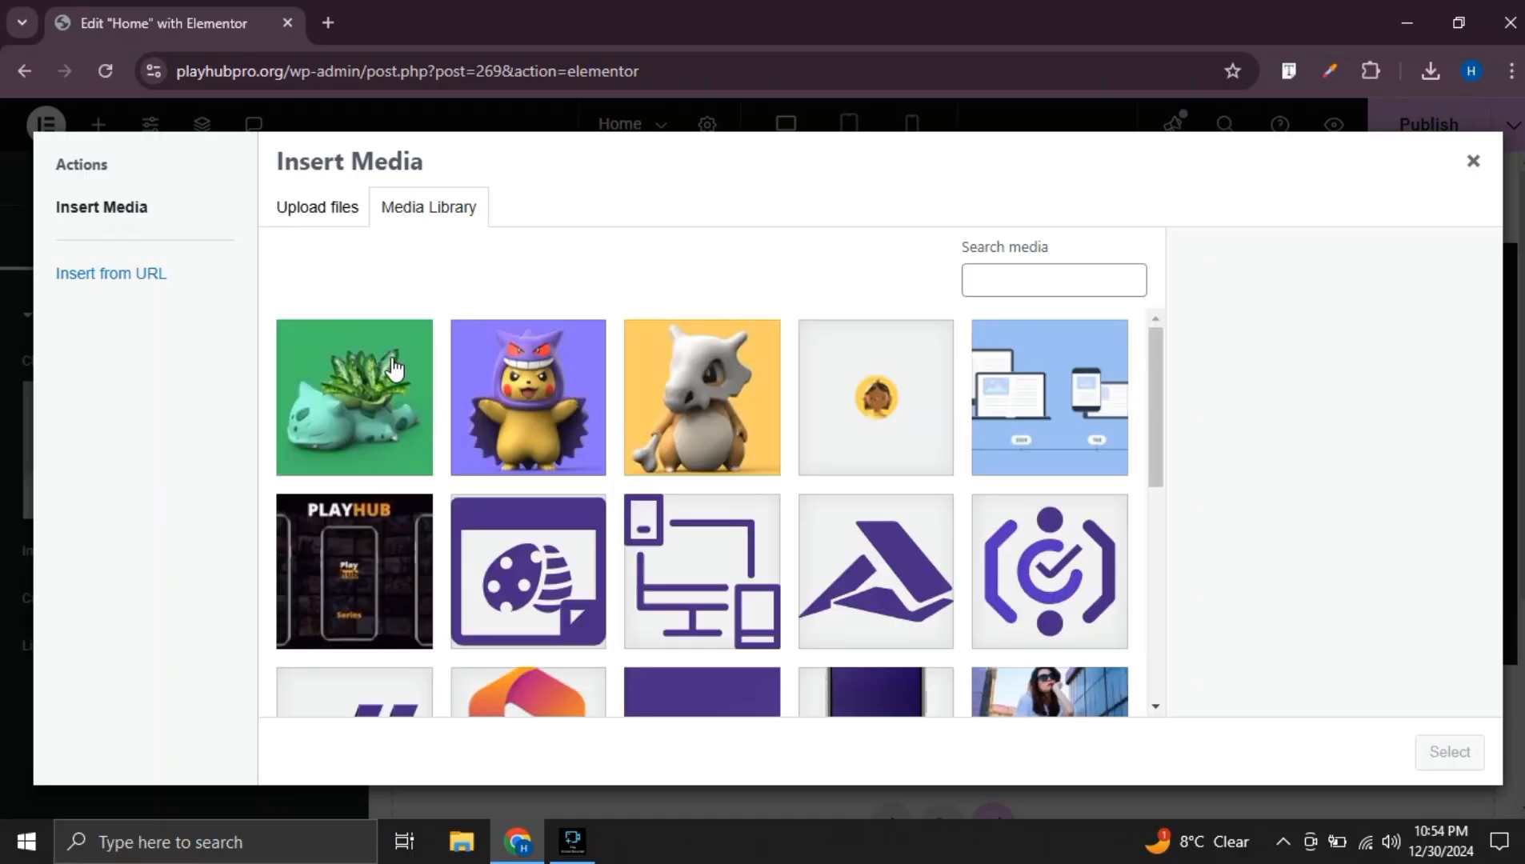
pyautogui.click(634, 412)
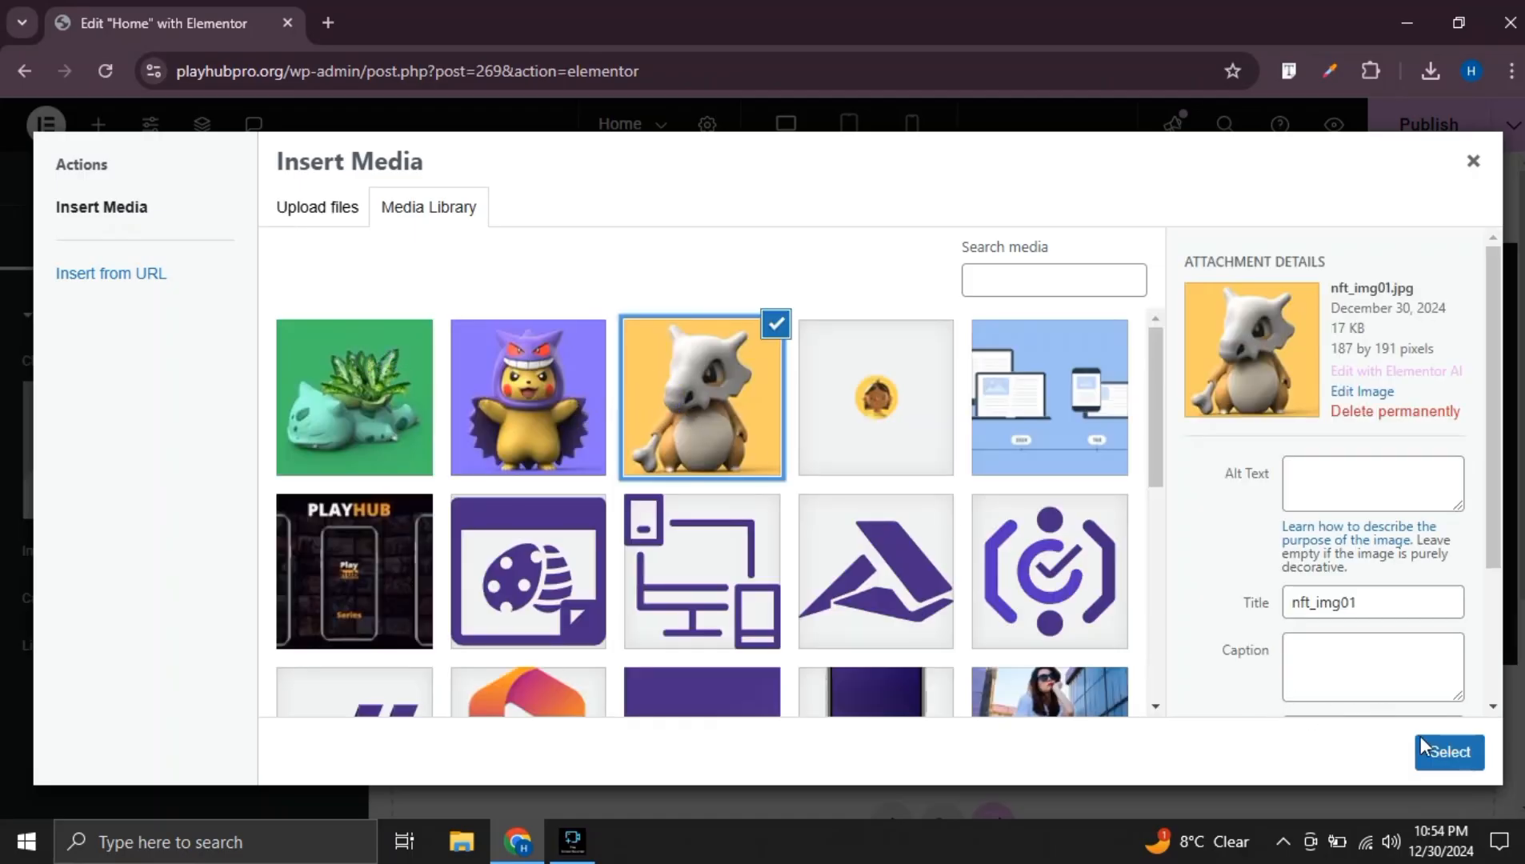
pyautogui.click(1440, 750)
# Round the image's corners with a 10 px border radius
pyautogui.click(192, 244)
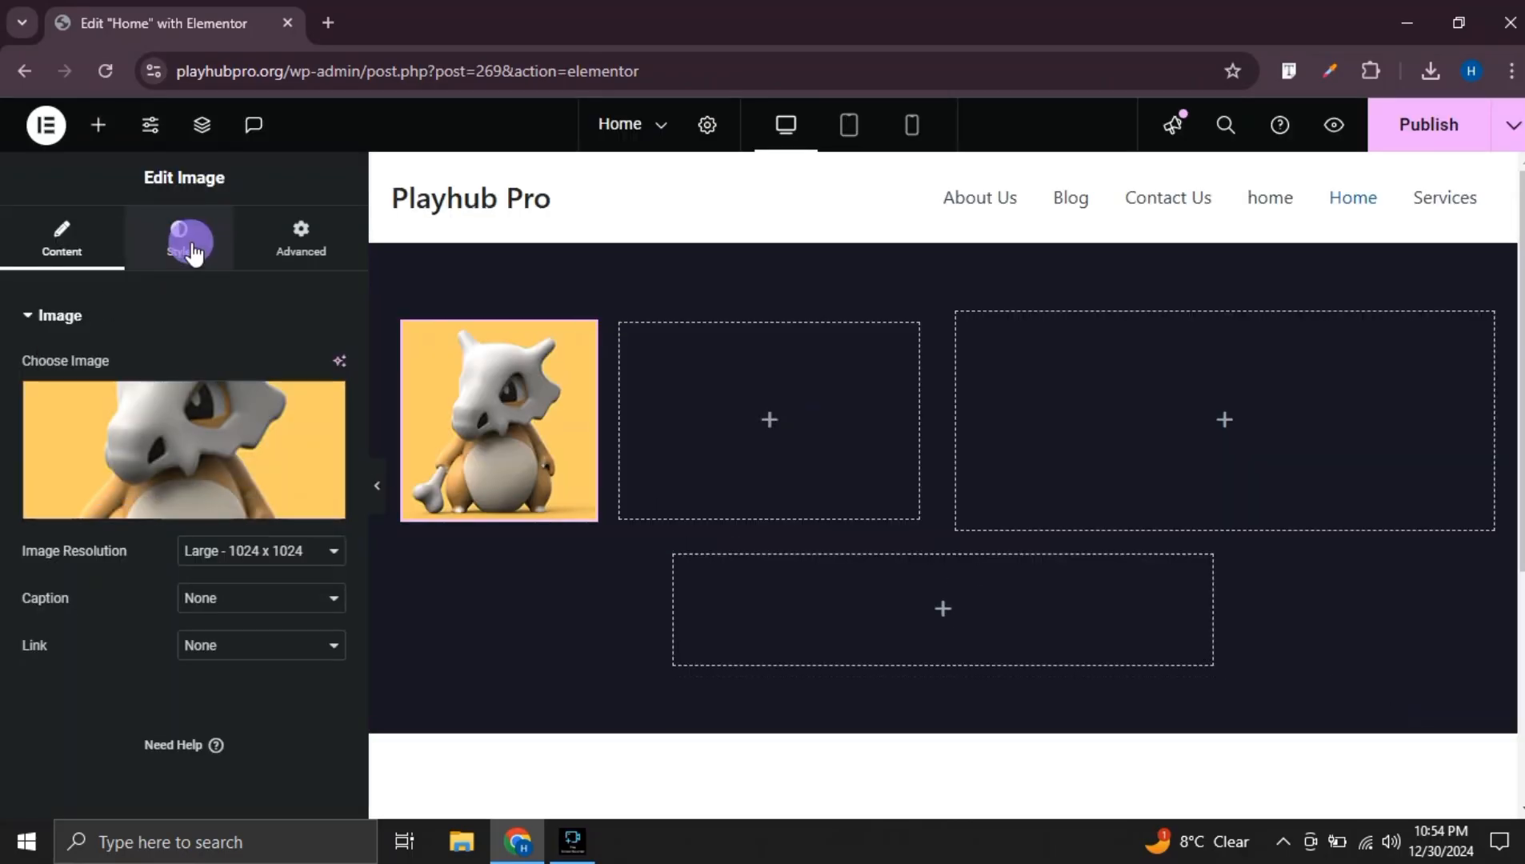
pyautogui.scroll(-5, 164, 481)
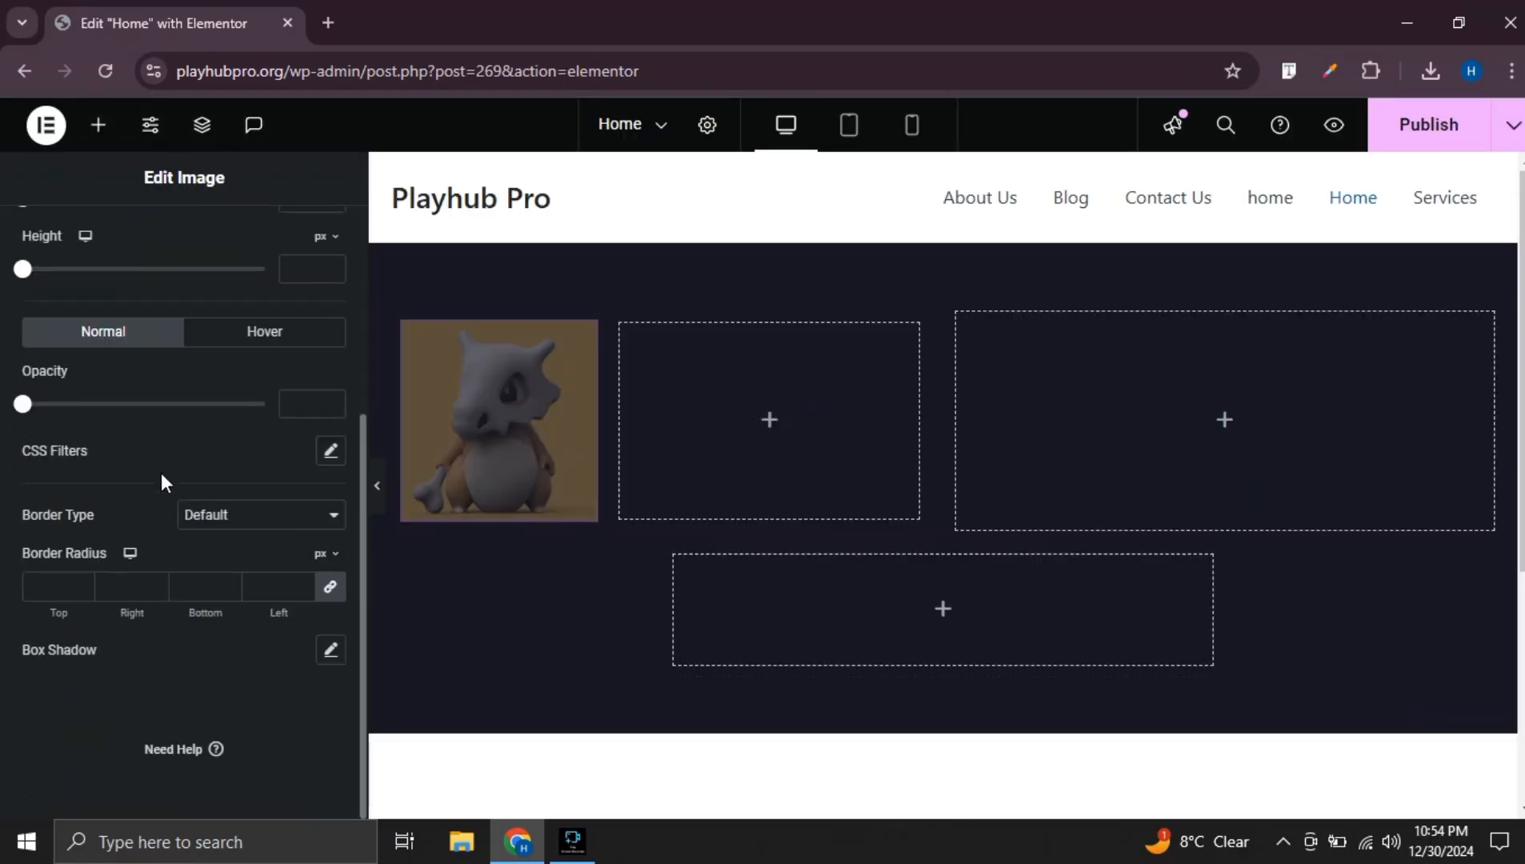
pyautogui.click(281, 580)
pyautogui.write('10')
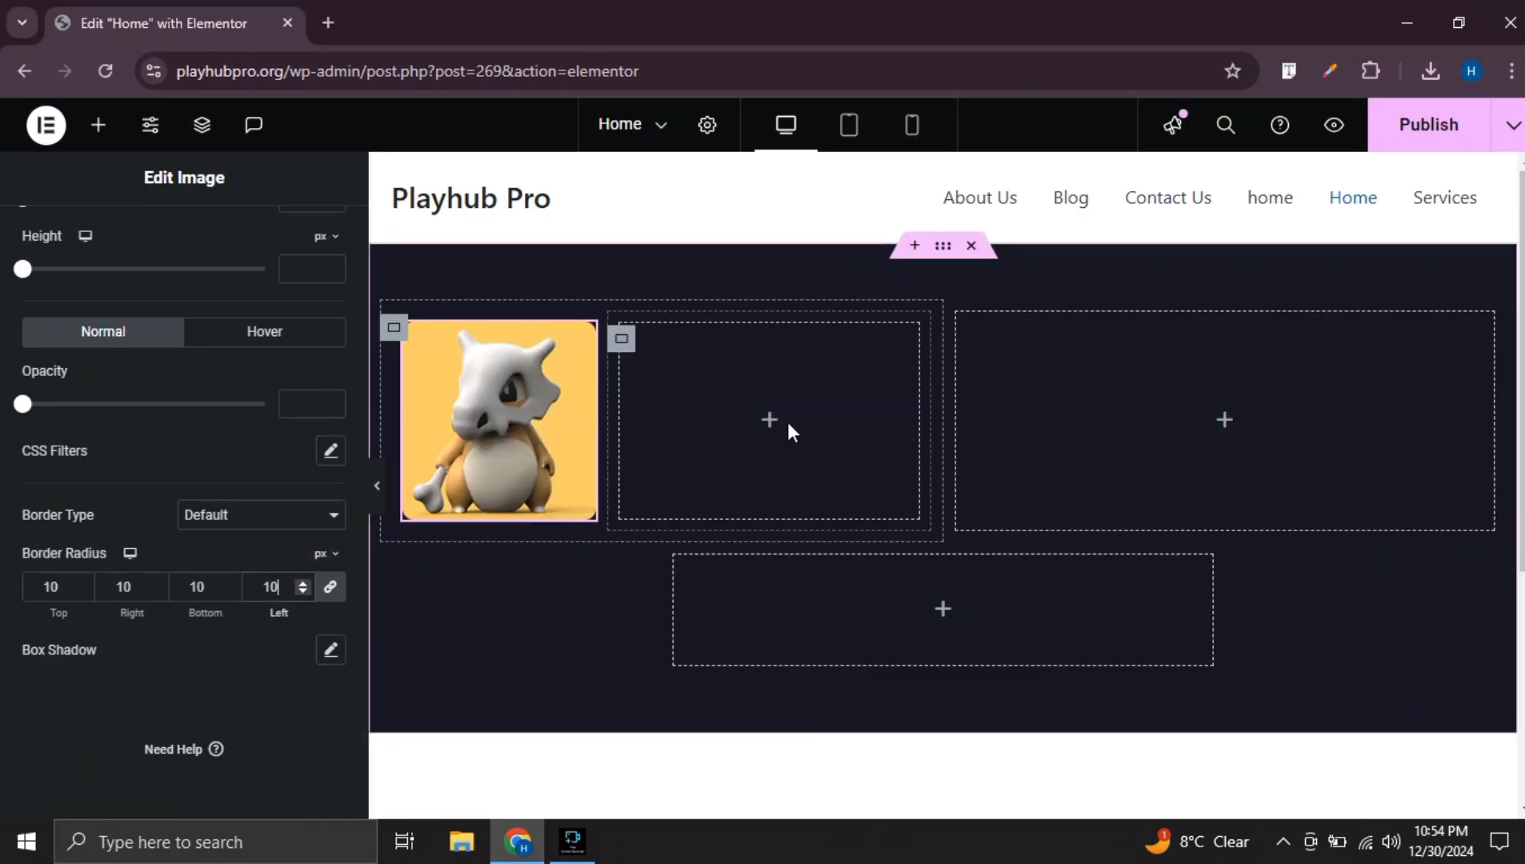
pyautogui.click(767, 415)
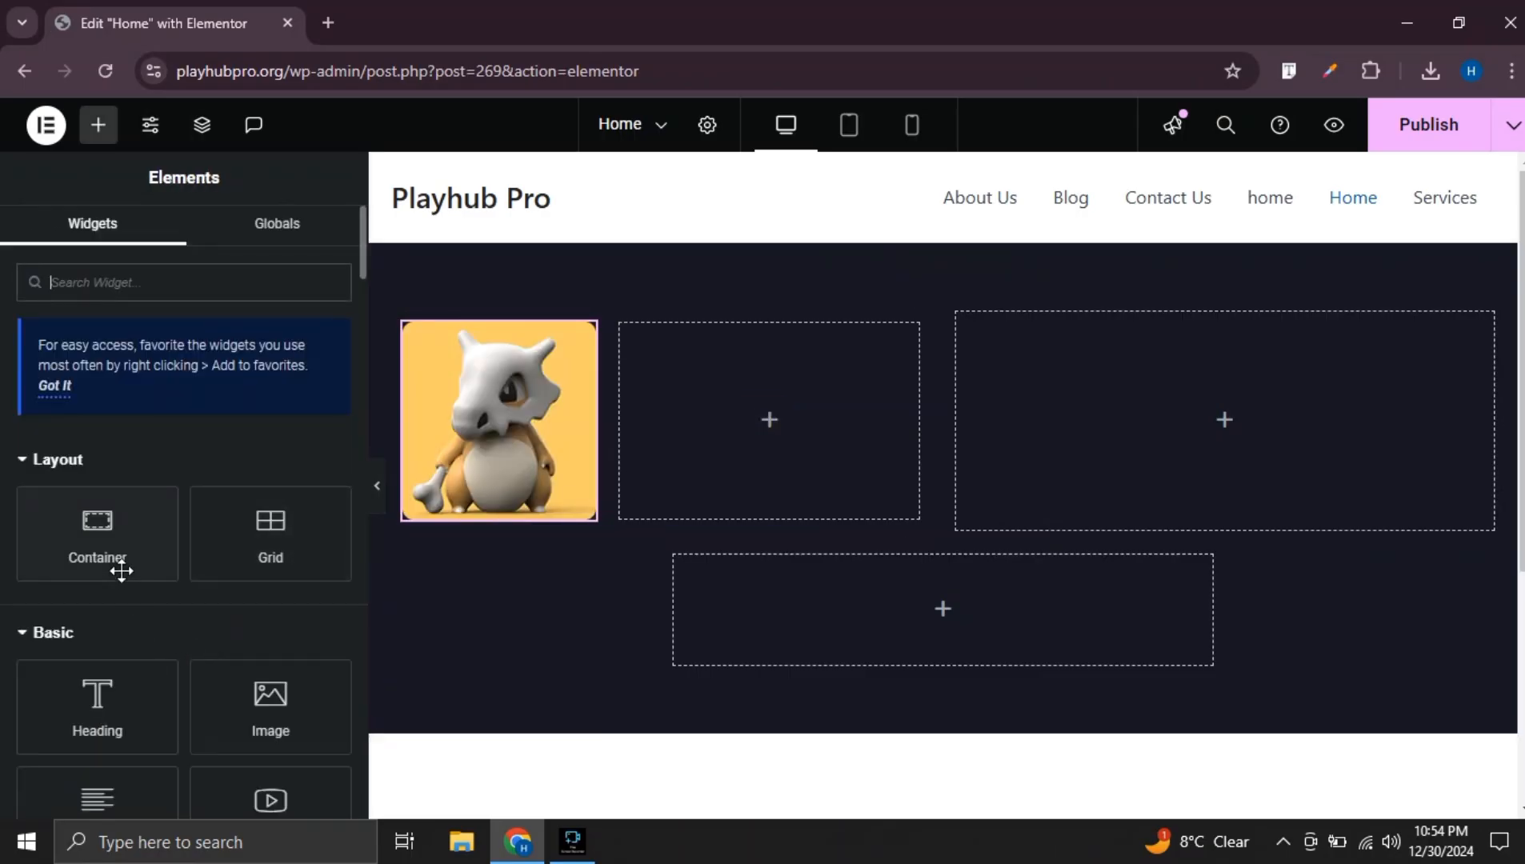
# Add an H4 heading reading 'WOLF GAMING ART' beside the image
pyautogui.moveTo(97, 705); pyautogui.dragTo(734, 380)
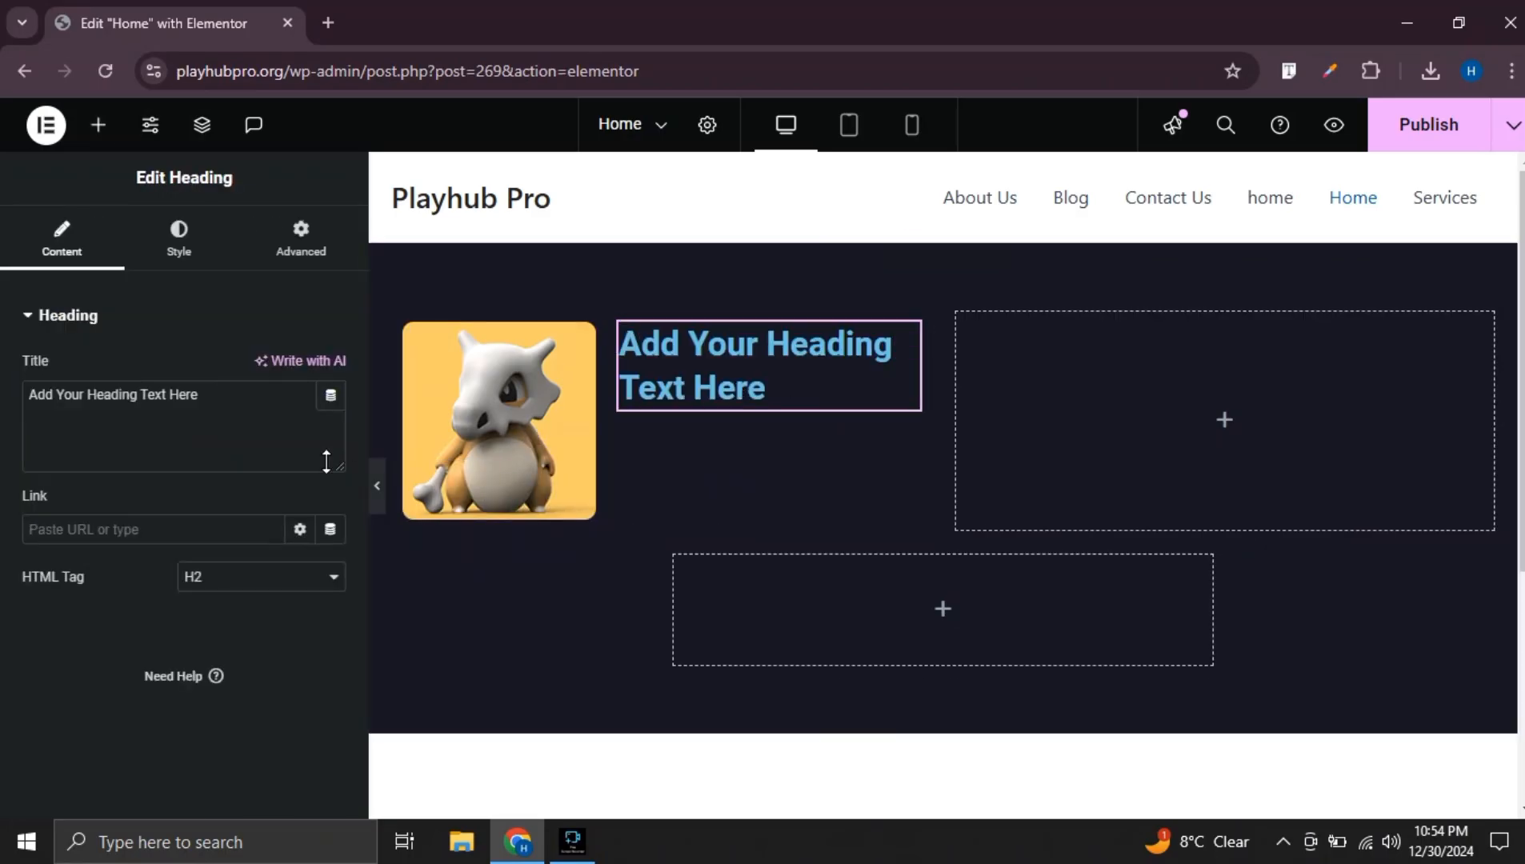
pyautogui.click(224, 412)
pyautogui.hotkey('ctrl', 'a')
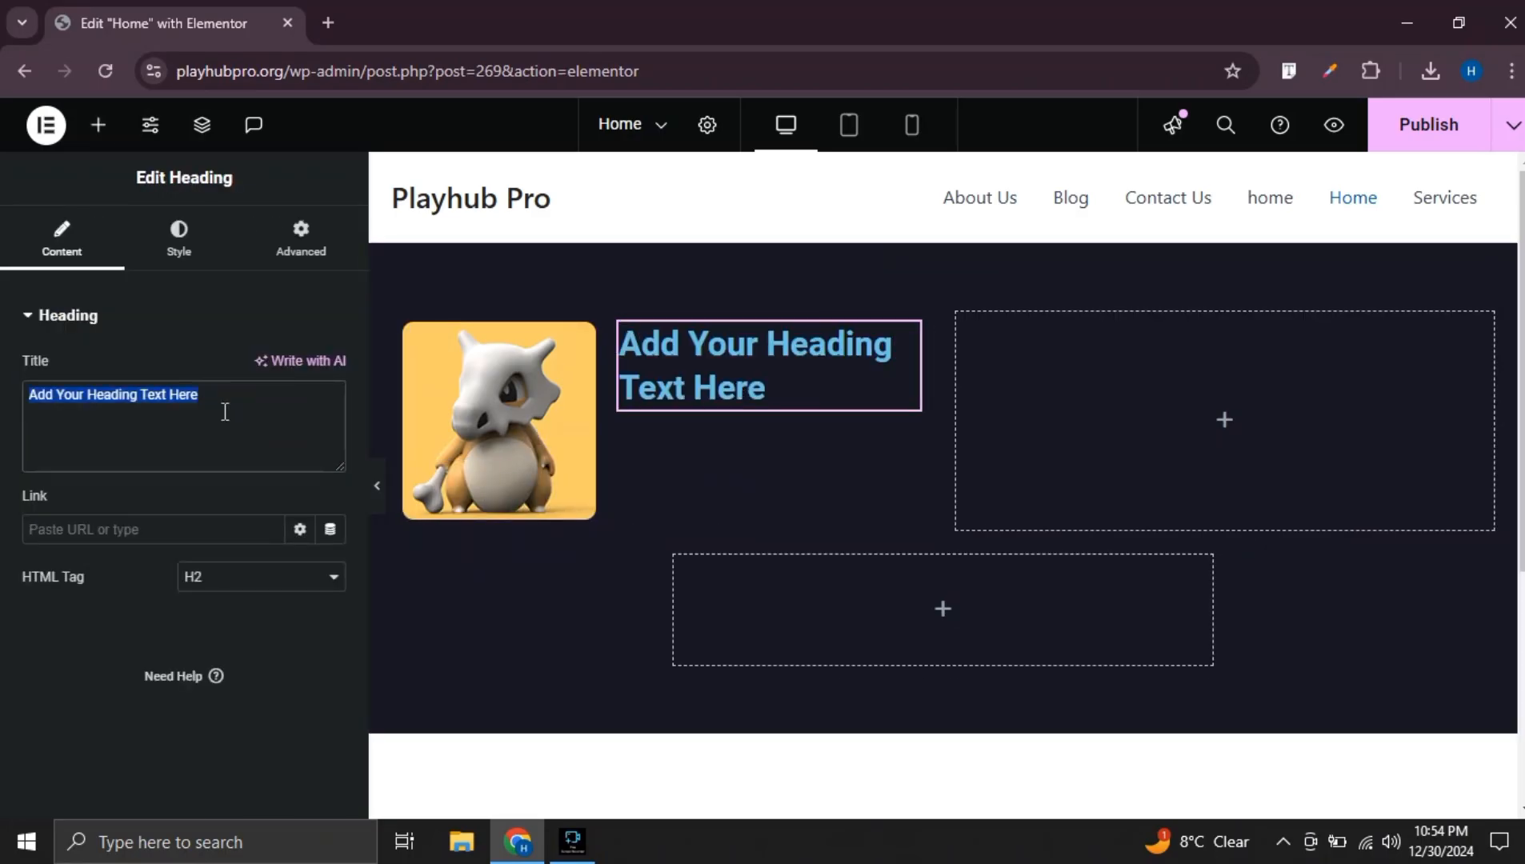
pyautogui.write('WOLF')
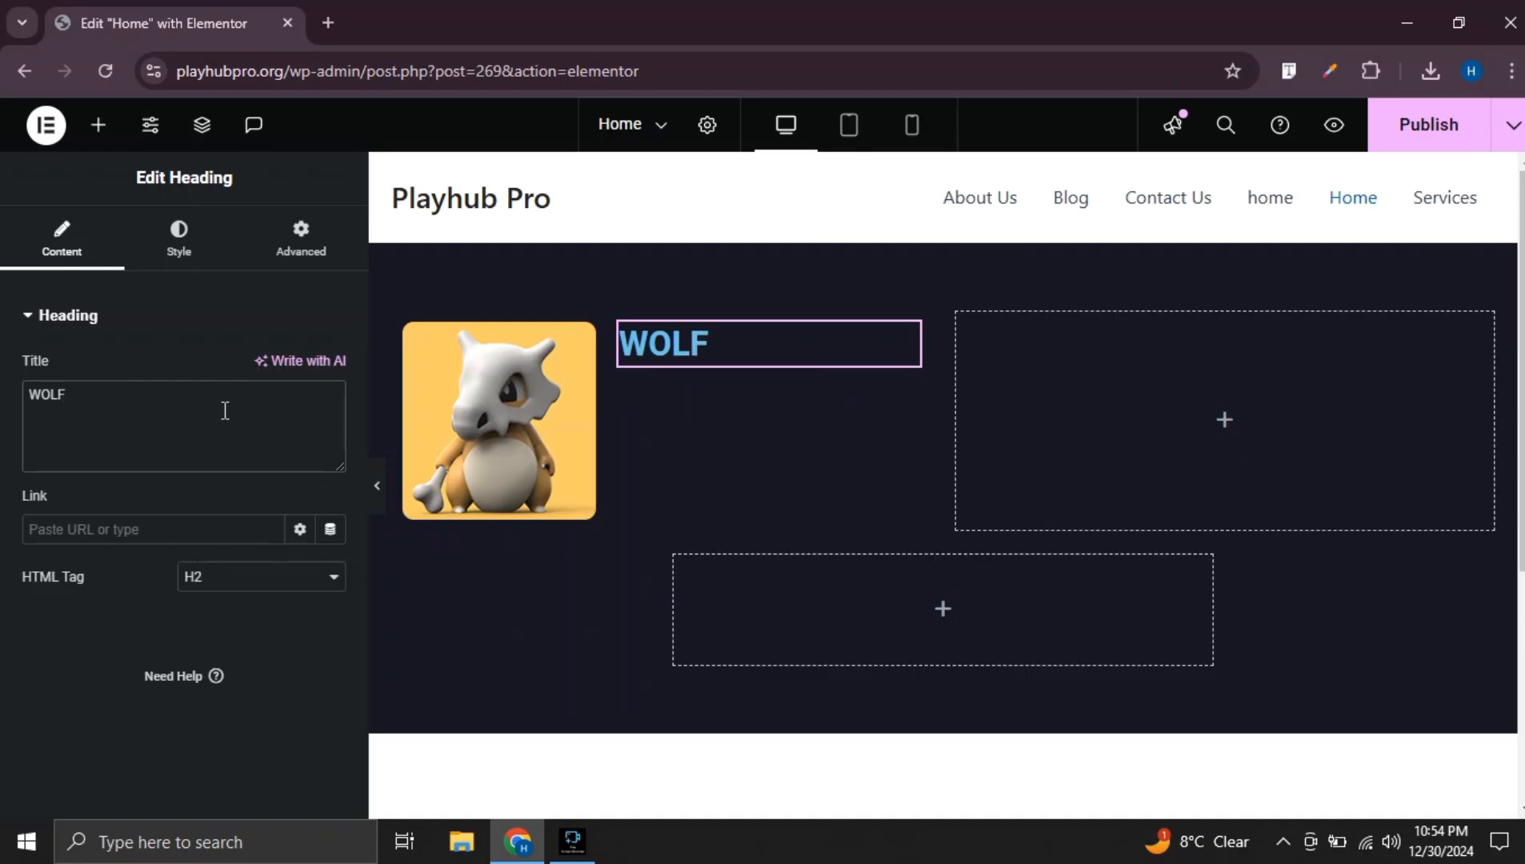
pyautogui.write(' GAMING ART')
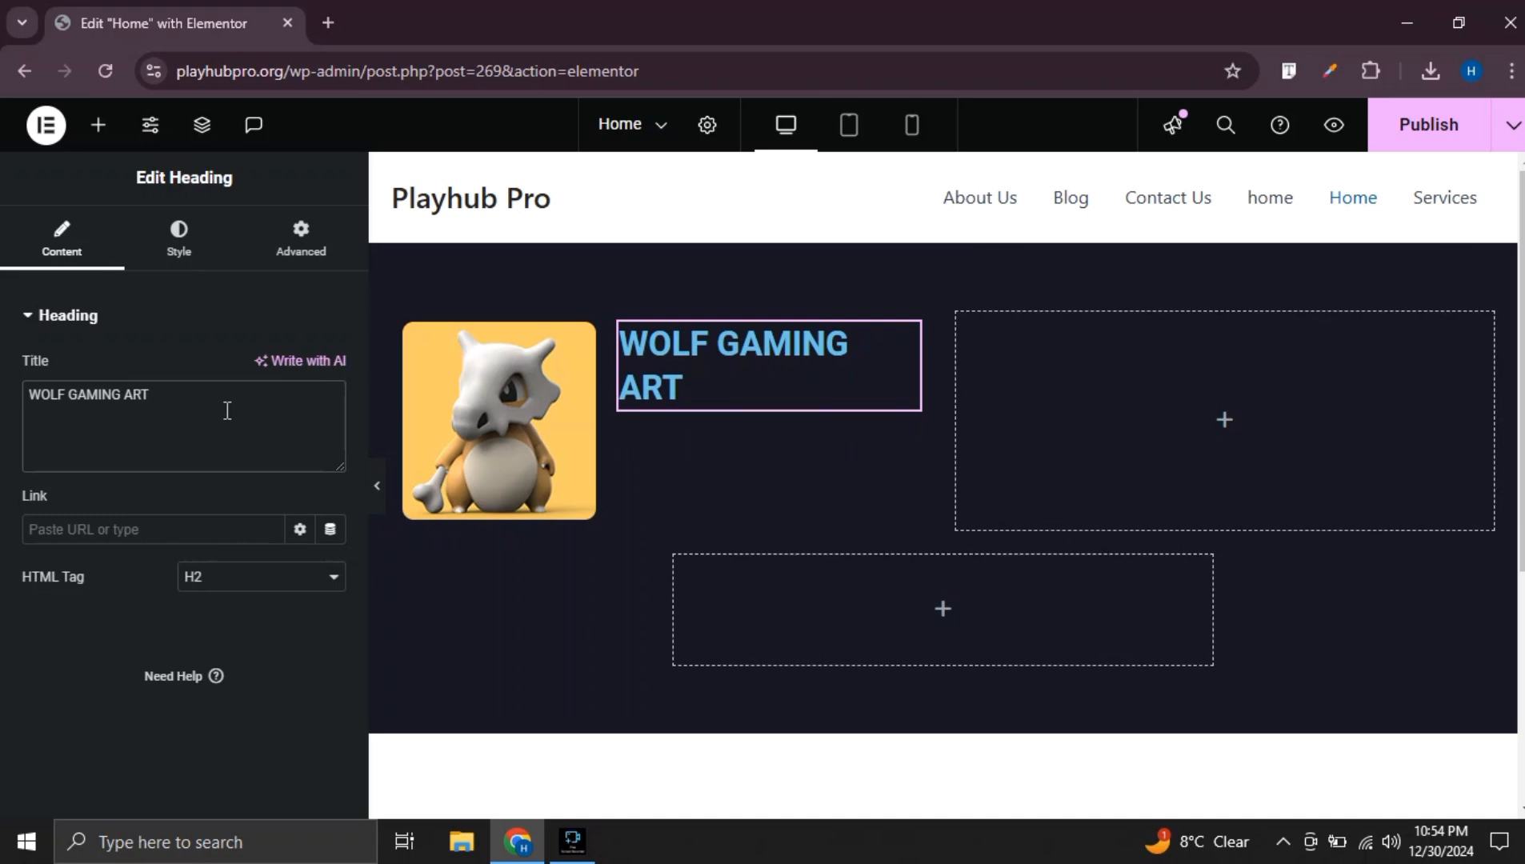
pyautogui.click(293, 577)
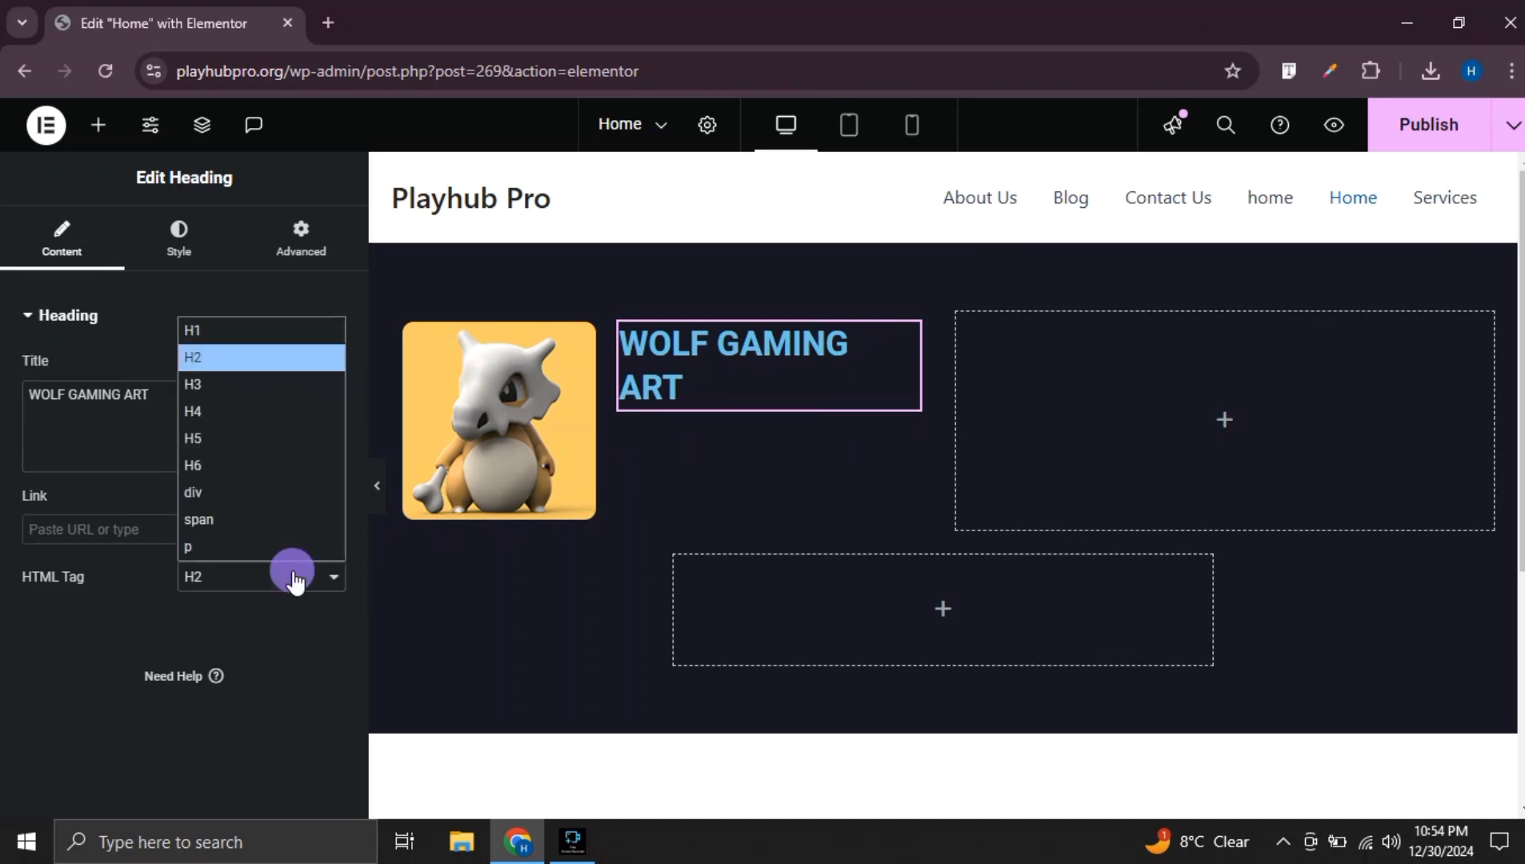
pyautogui.click(224, 423)
# Make the WOLF GAMING ART heading text white
pyautogui.click(191, 249)
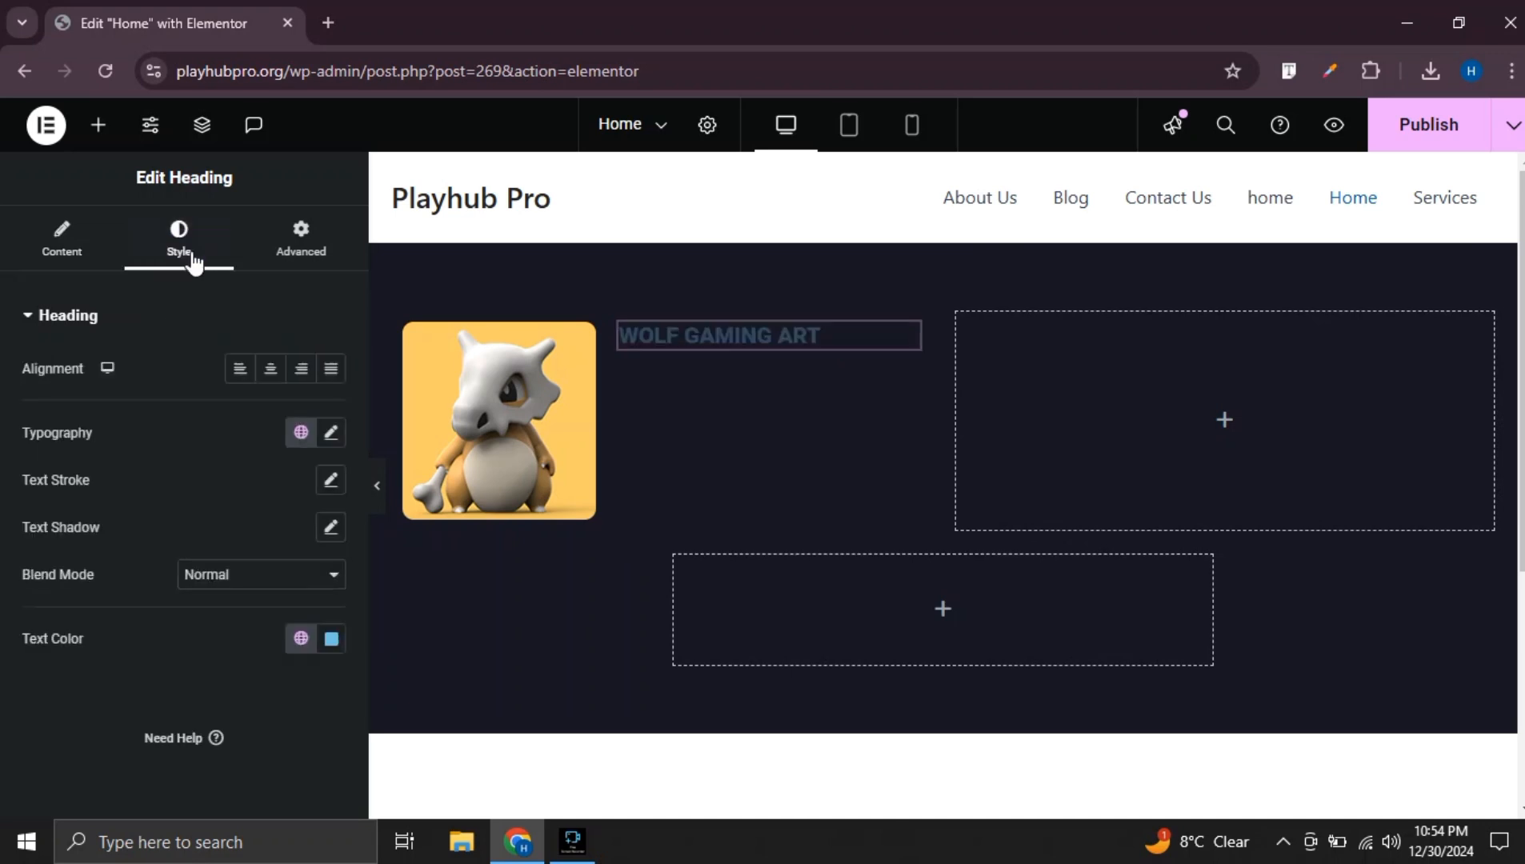
pyautogui.click(331, 639)
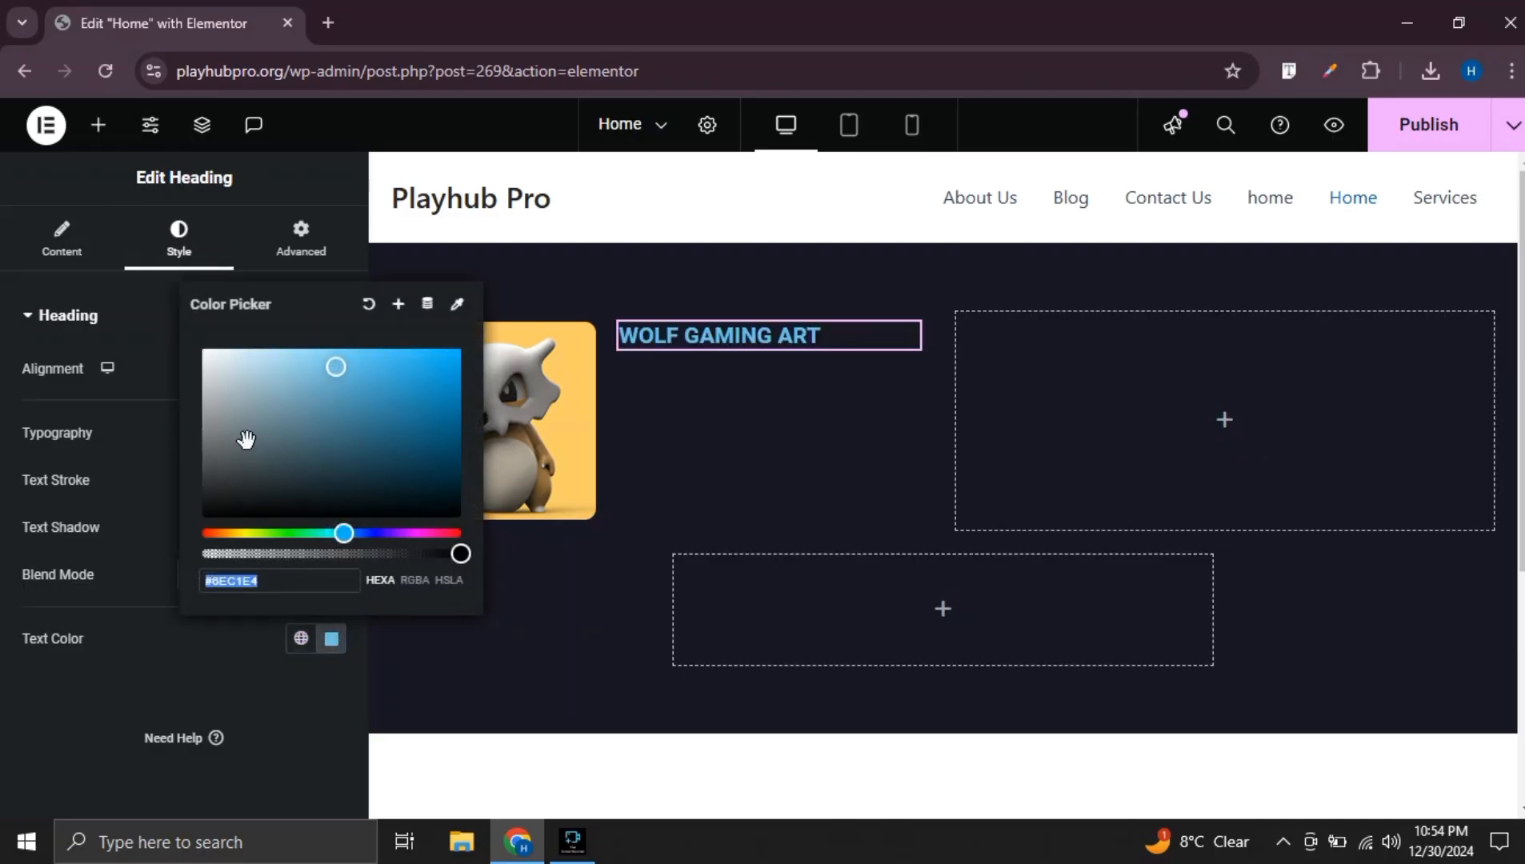
pyautogui.moveTo(245, 436); pyautogui.dragTo(176, 313)
pyautogui.click(3, 412)
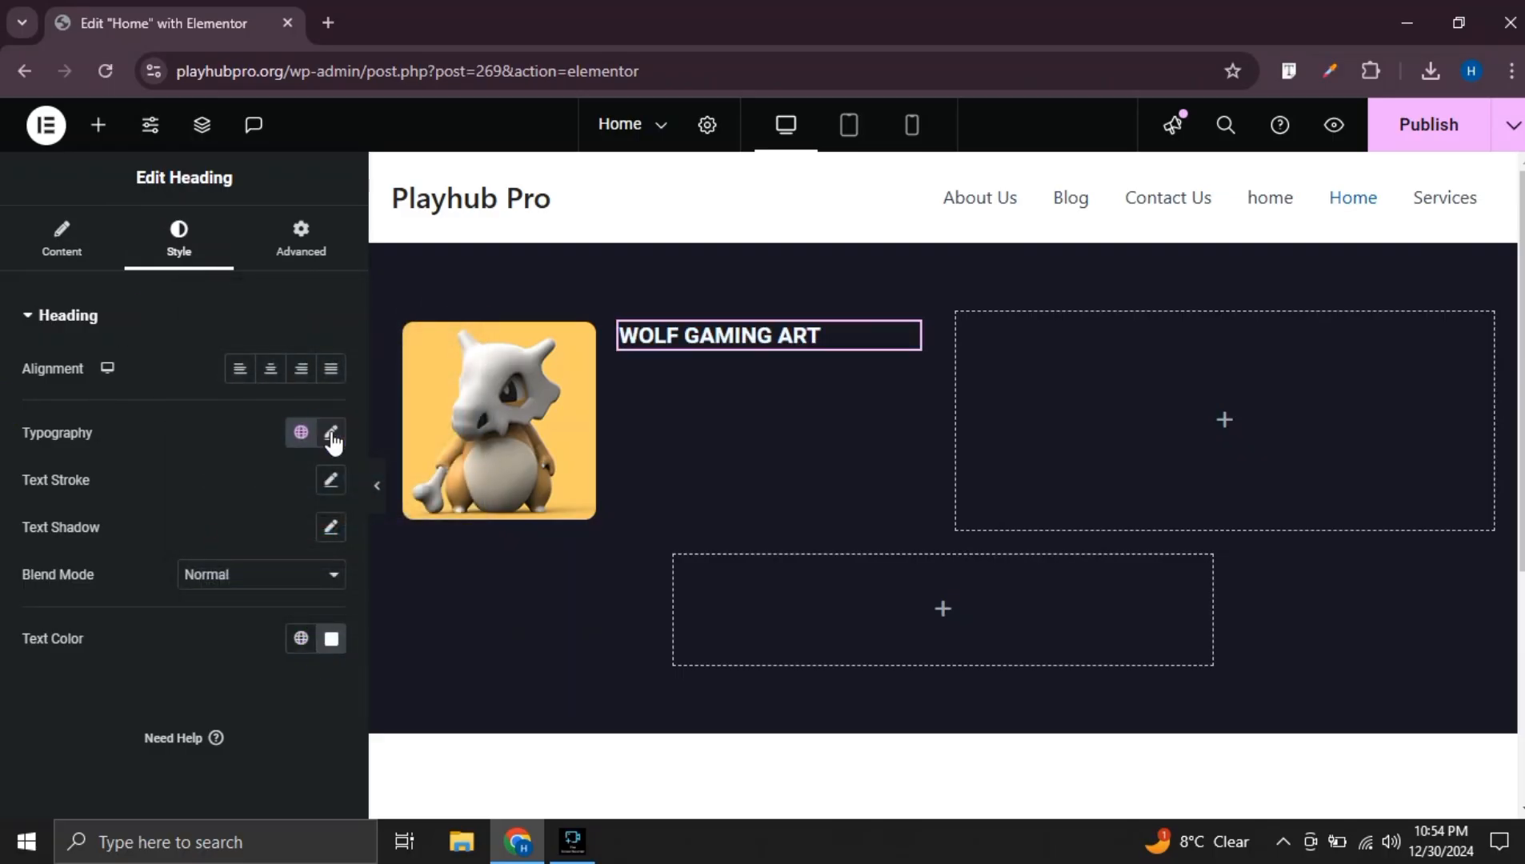
# Set the heading's typography to Verdana at 24 px
pyautogui.click(331, 436)
pyautogui.click(284, 436)
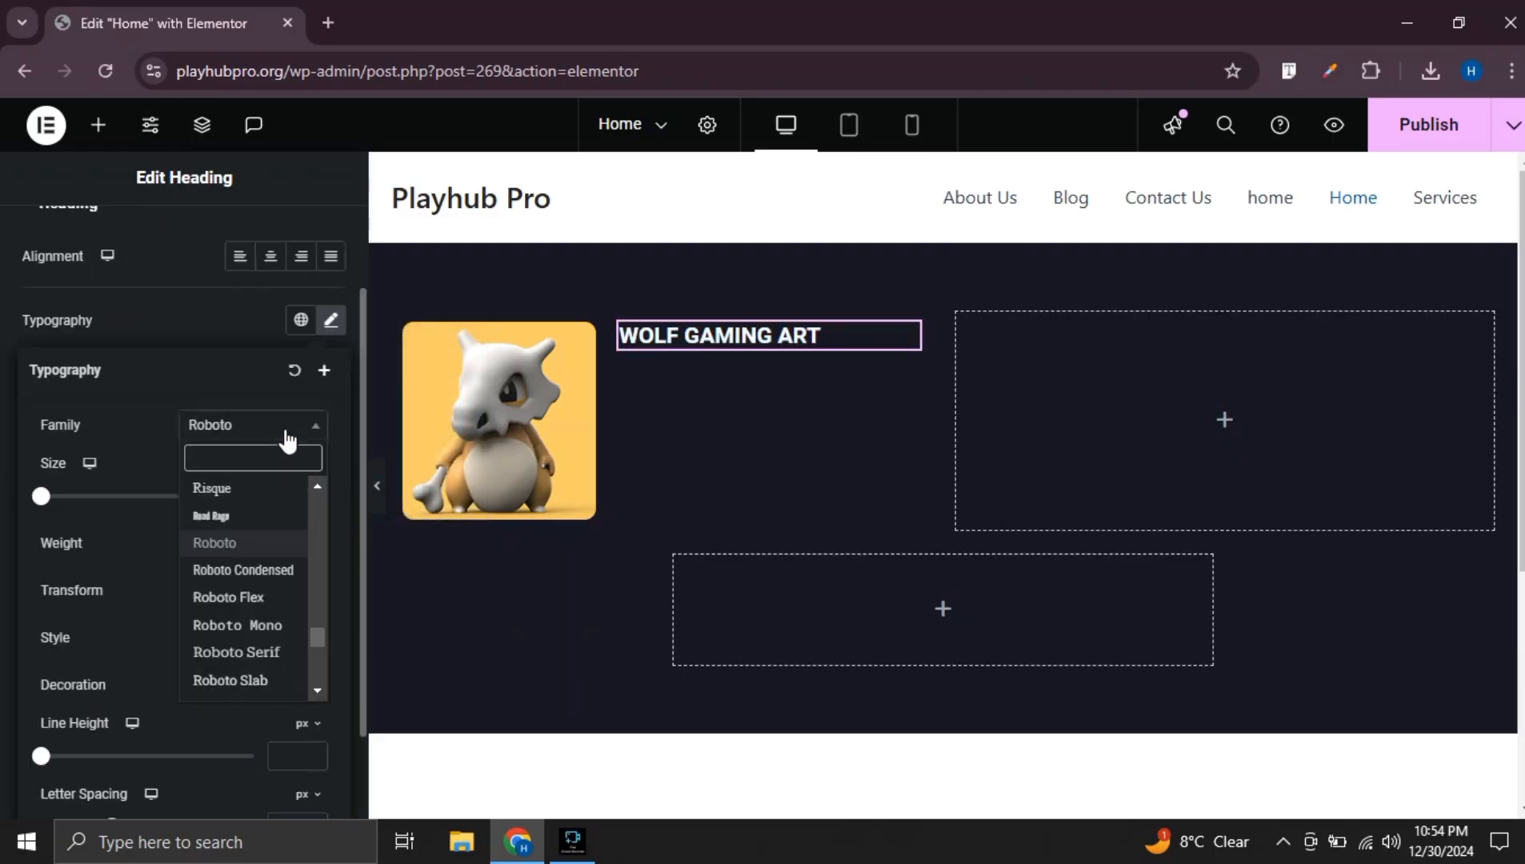
pyautogui.write('wo')
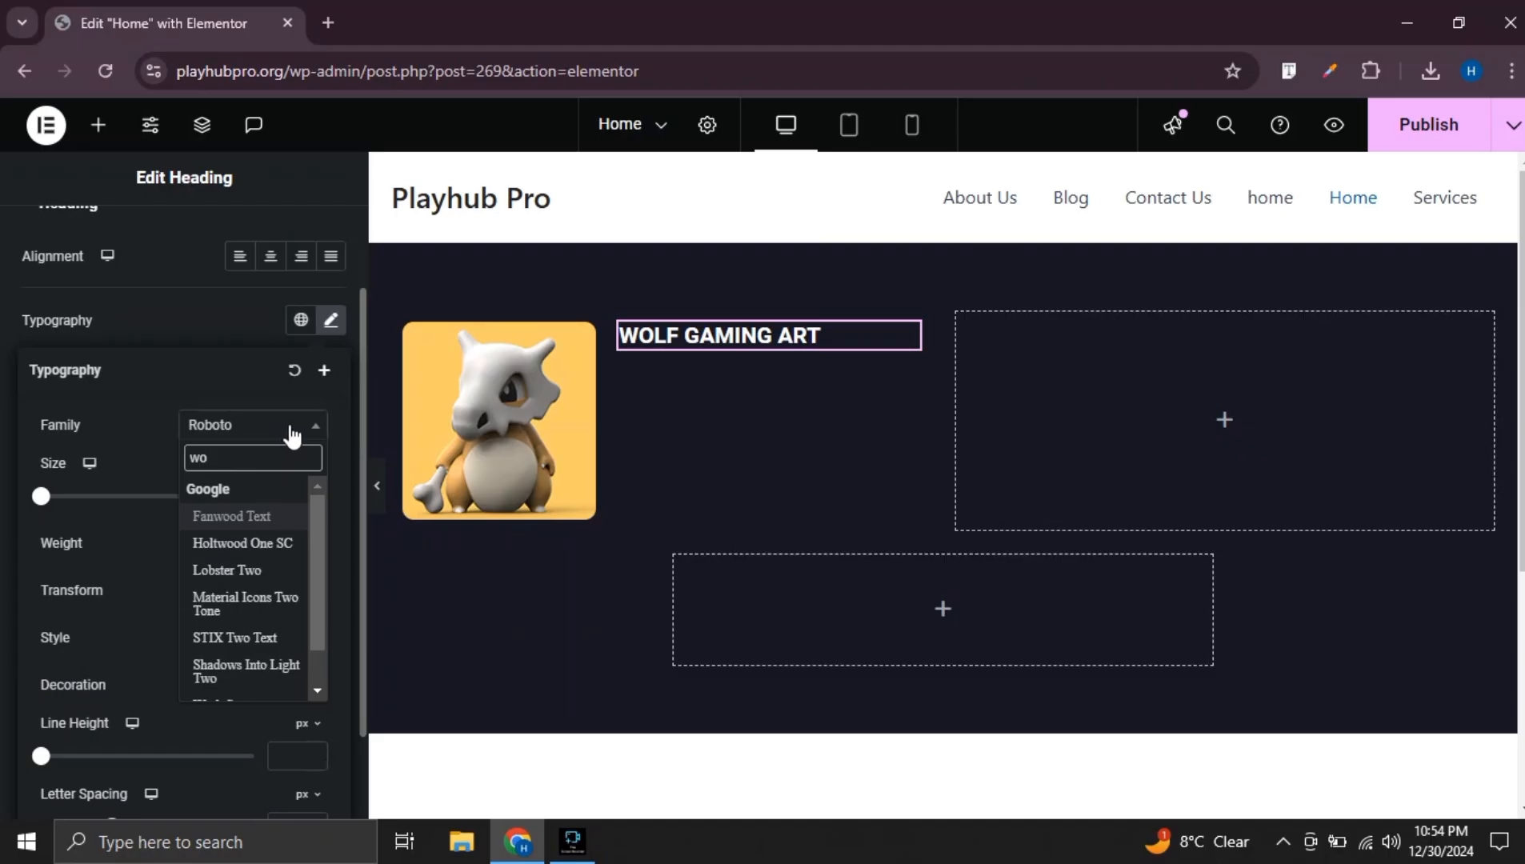
pyautogui.write('l')
pyautogui.press('BackSpace')
pyautogui.press('BackSpace')
pyautogui.press('BackSpace')
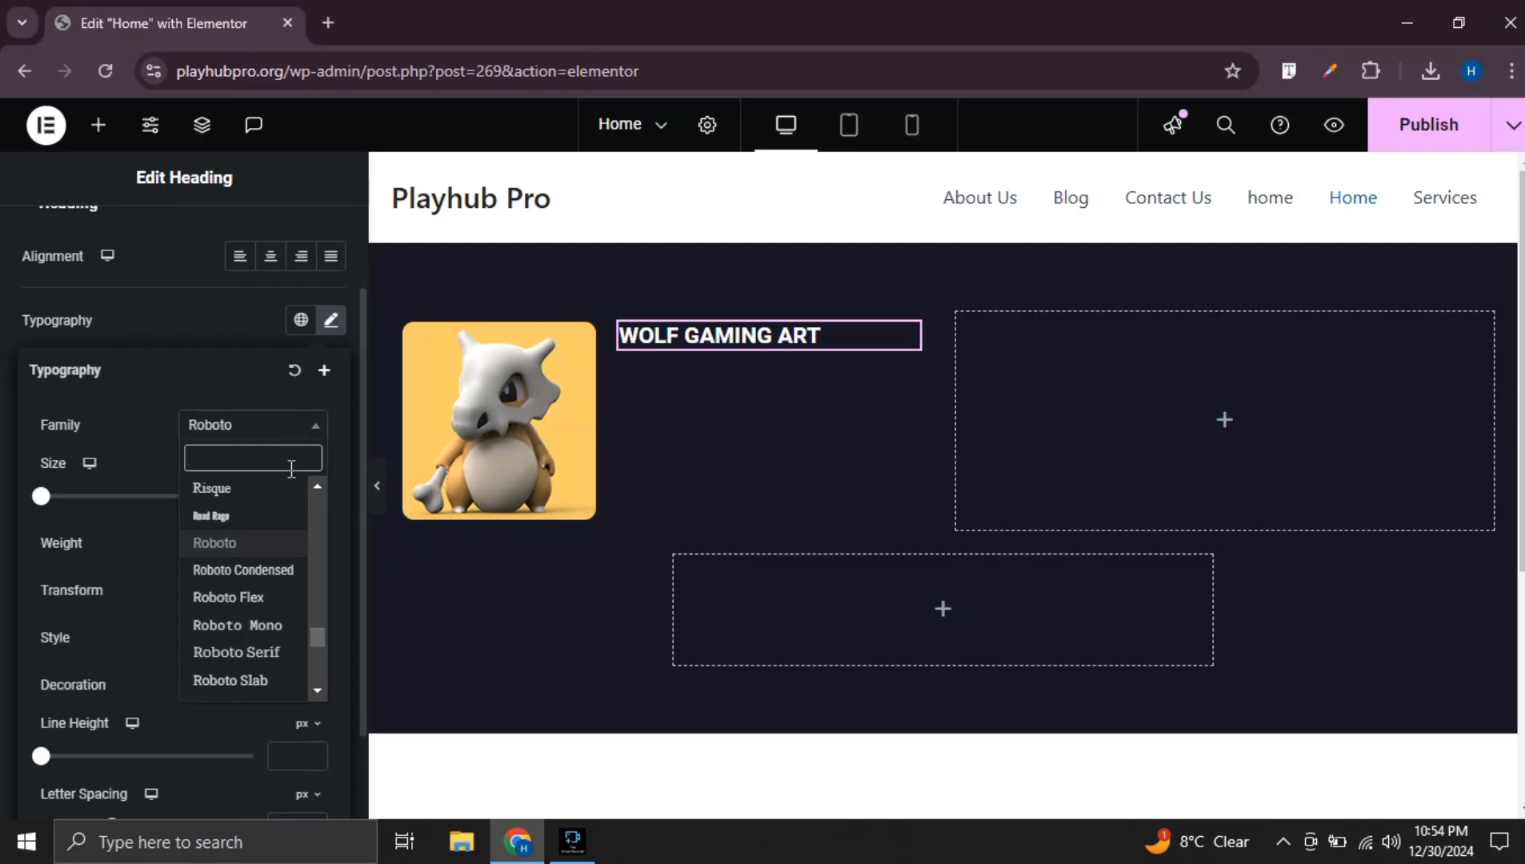
pyautogui.write('an')
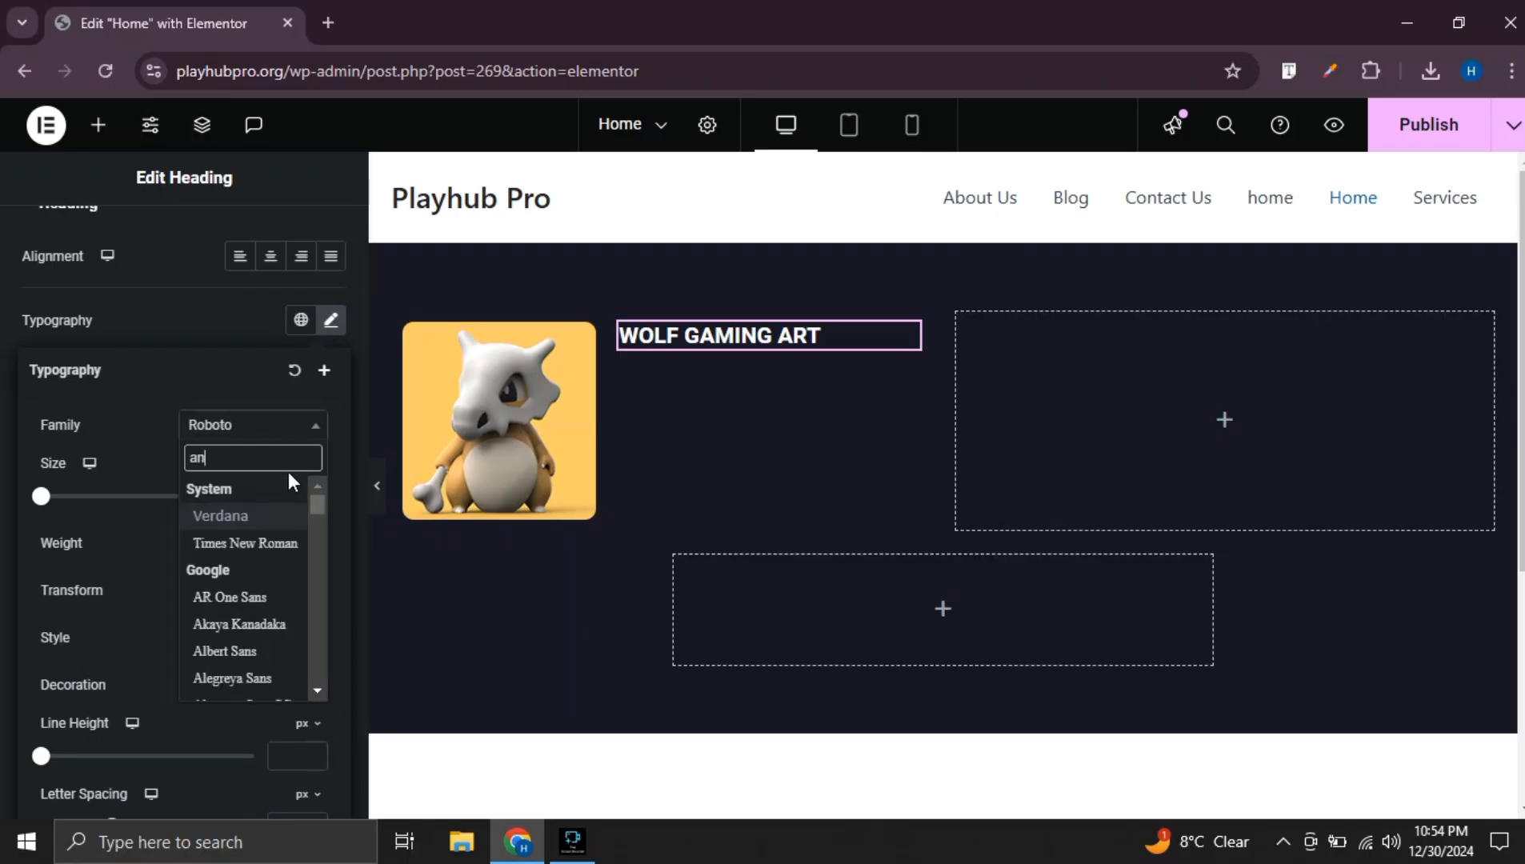
pyautogui.click(266, 514)
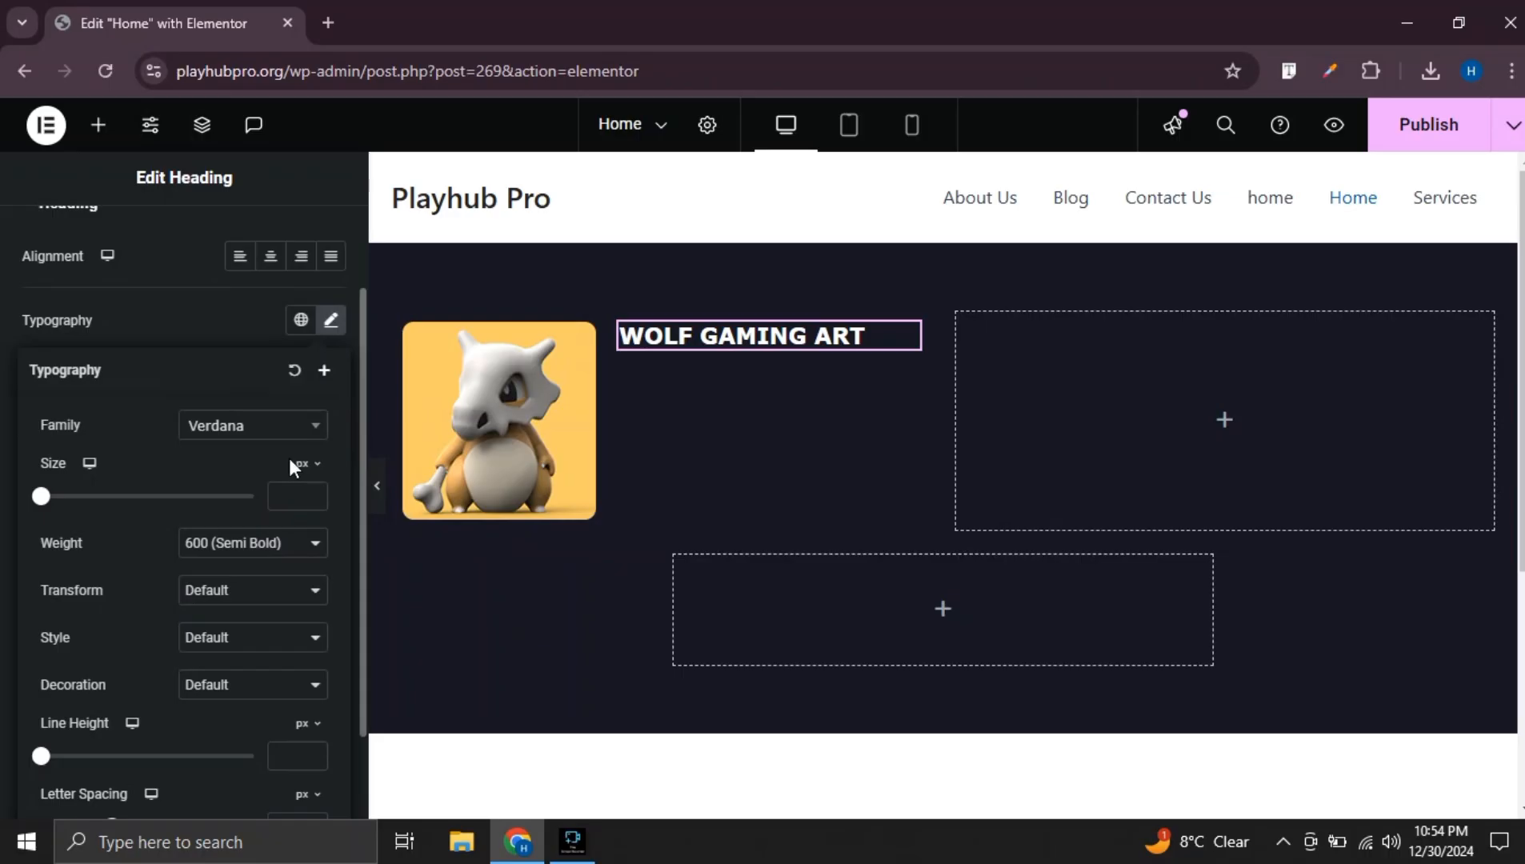
pyautogui.click(293, 484)
pyautogui.write('2')
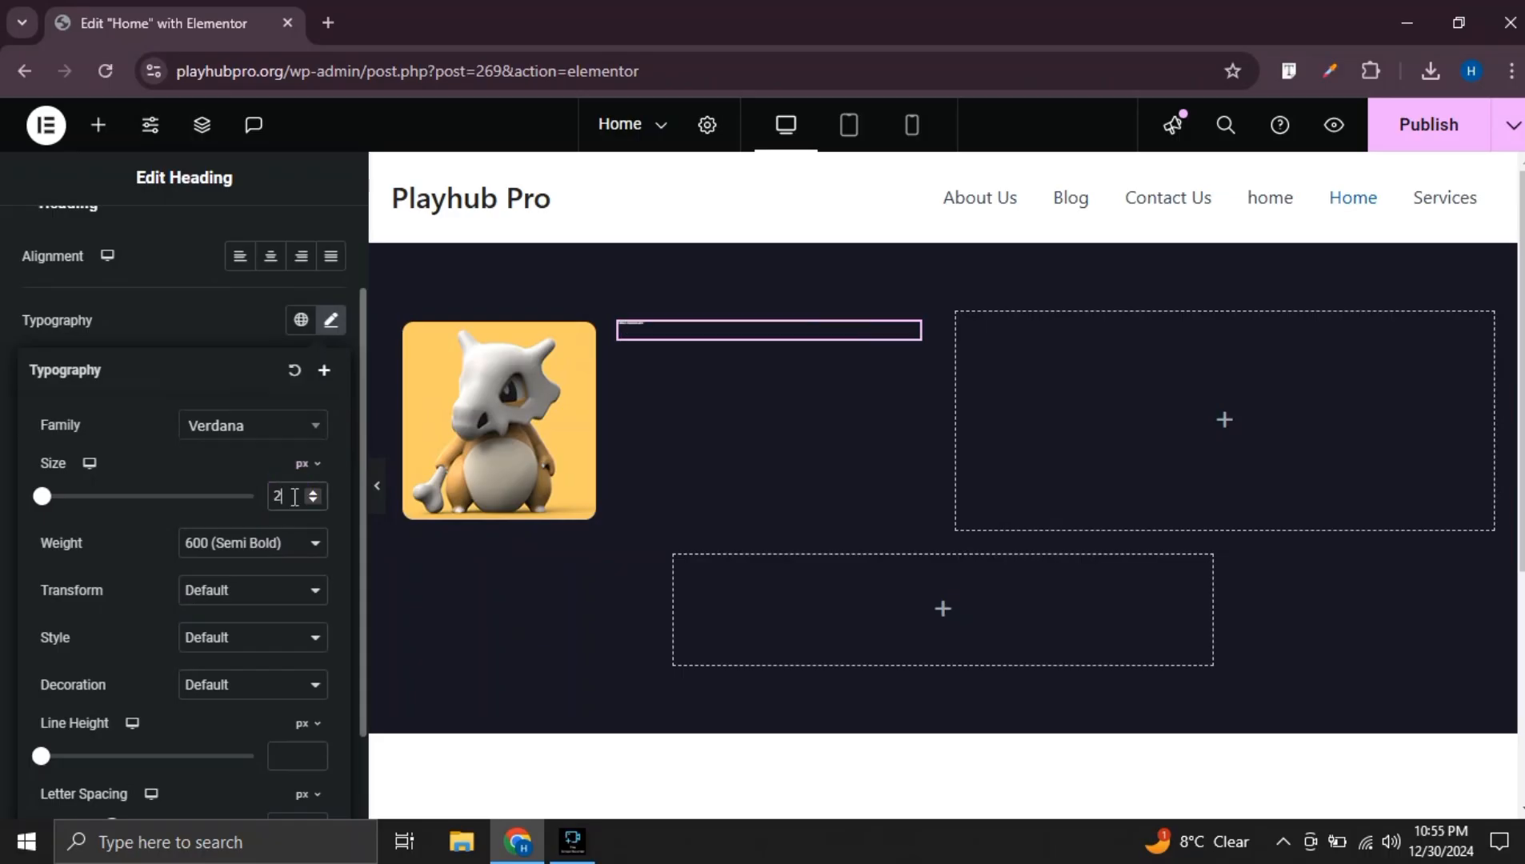
pyautogui.write('4')
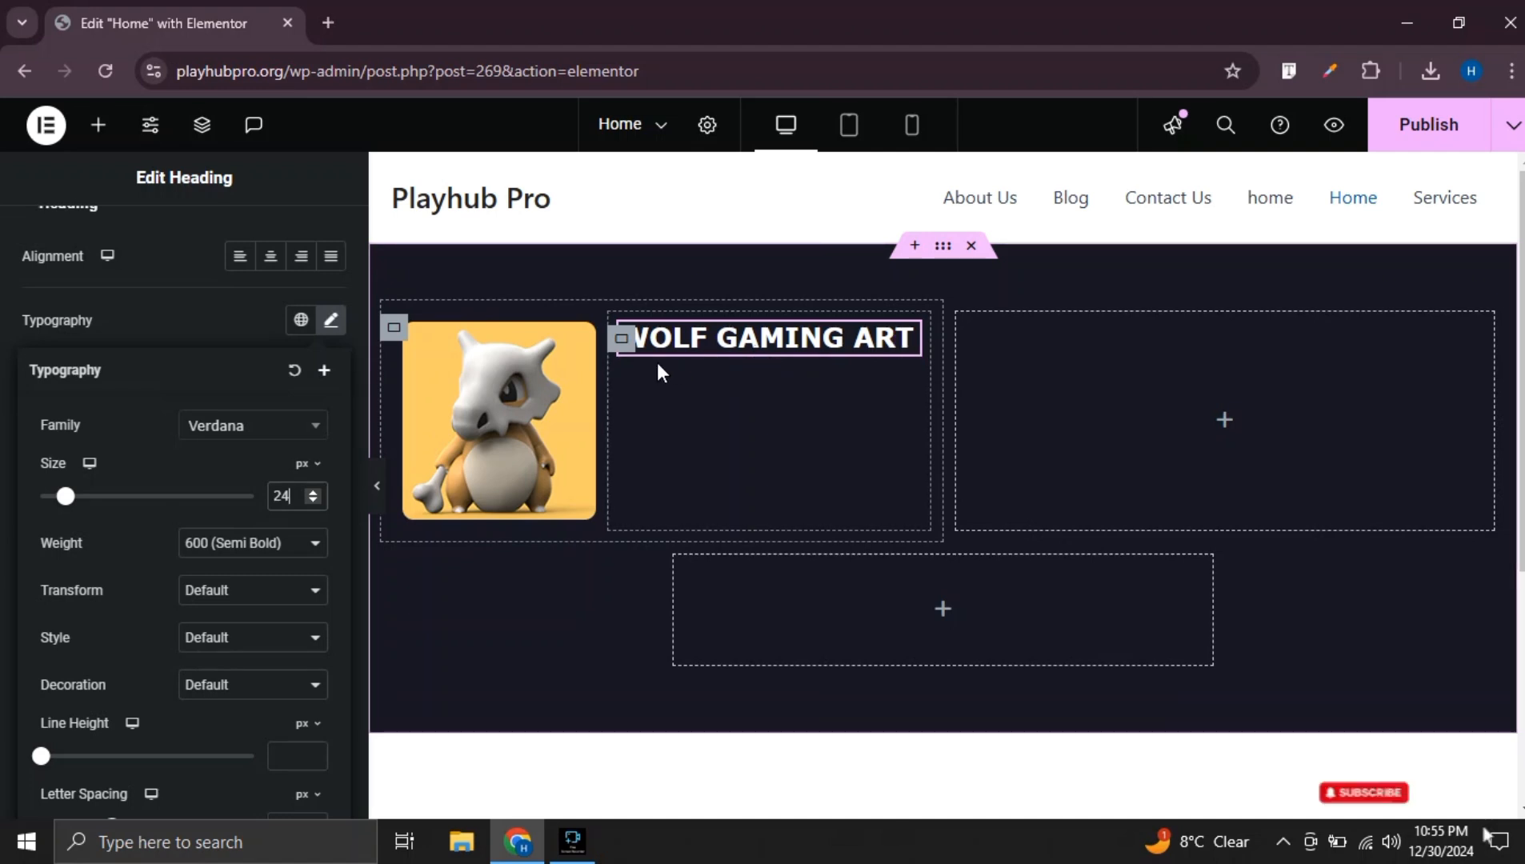
# Add a container below the heading with another empty container beneath it
pyautogui.click(98, 124)
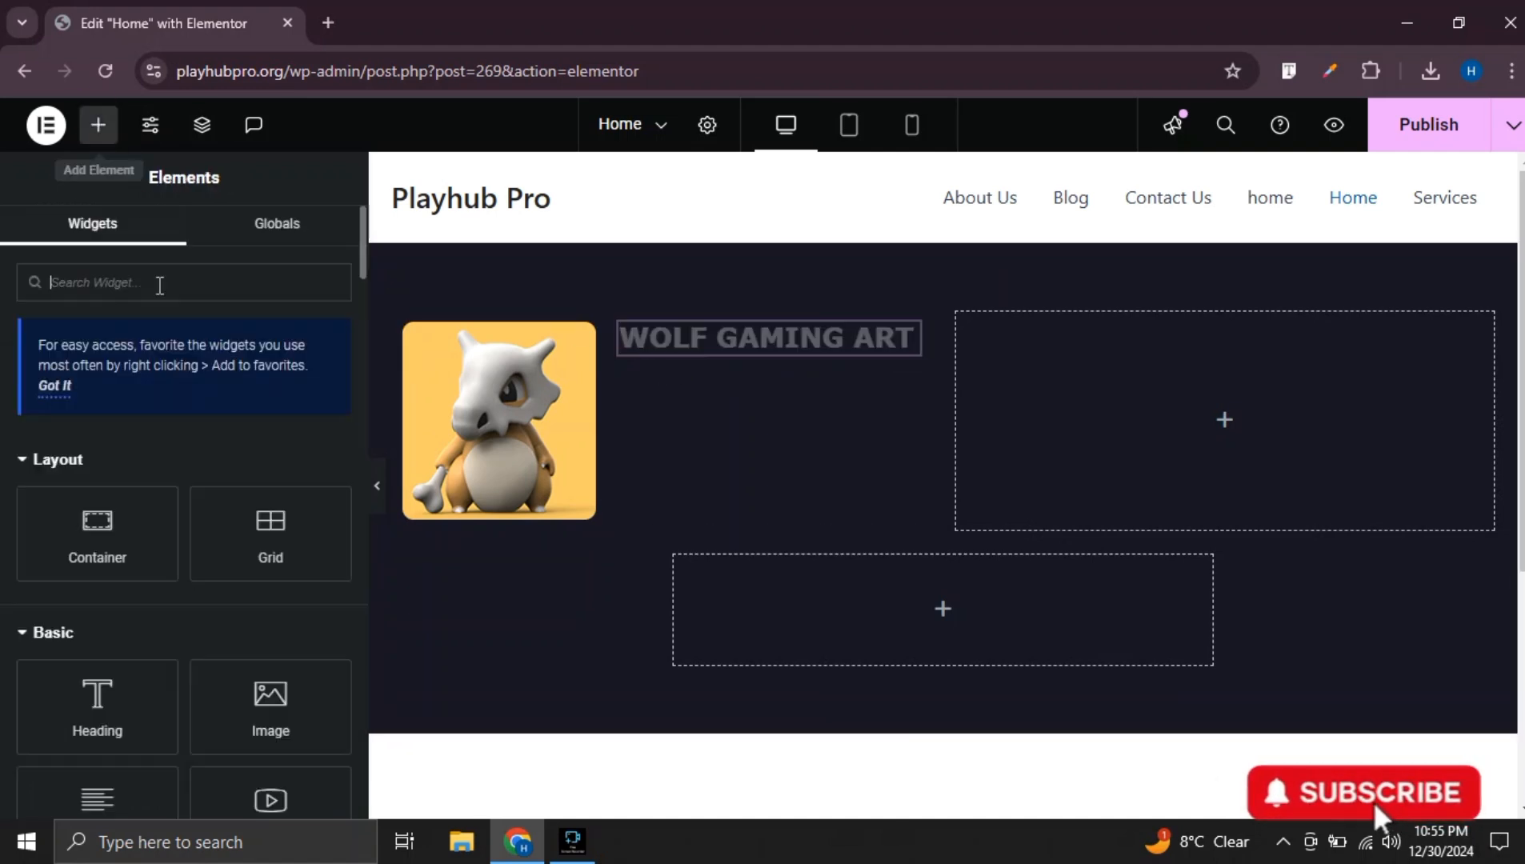
pyautogui.moveTo(112, 516); pyautogui.dragTo(728, 340)
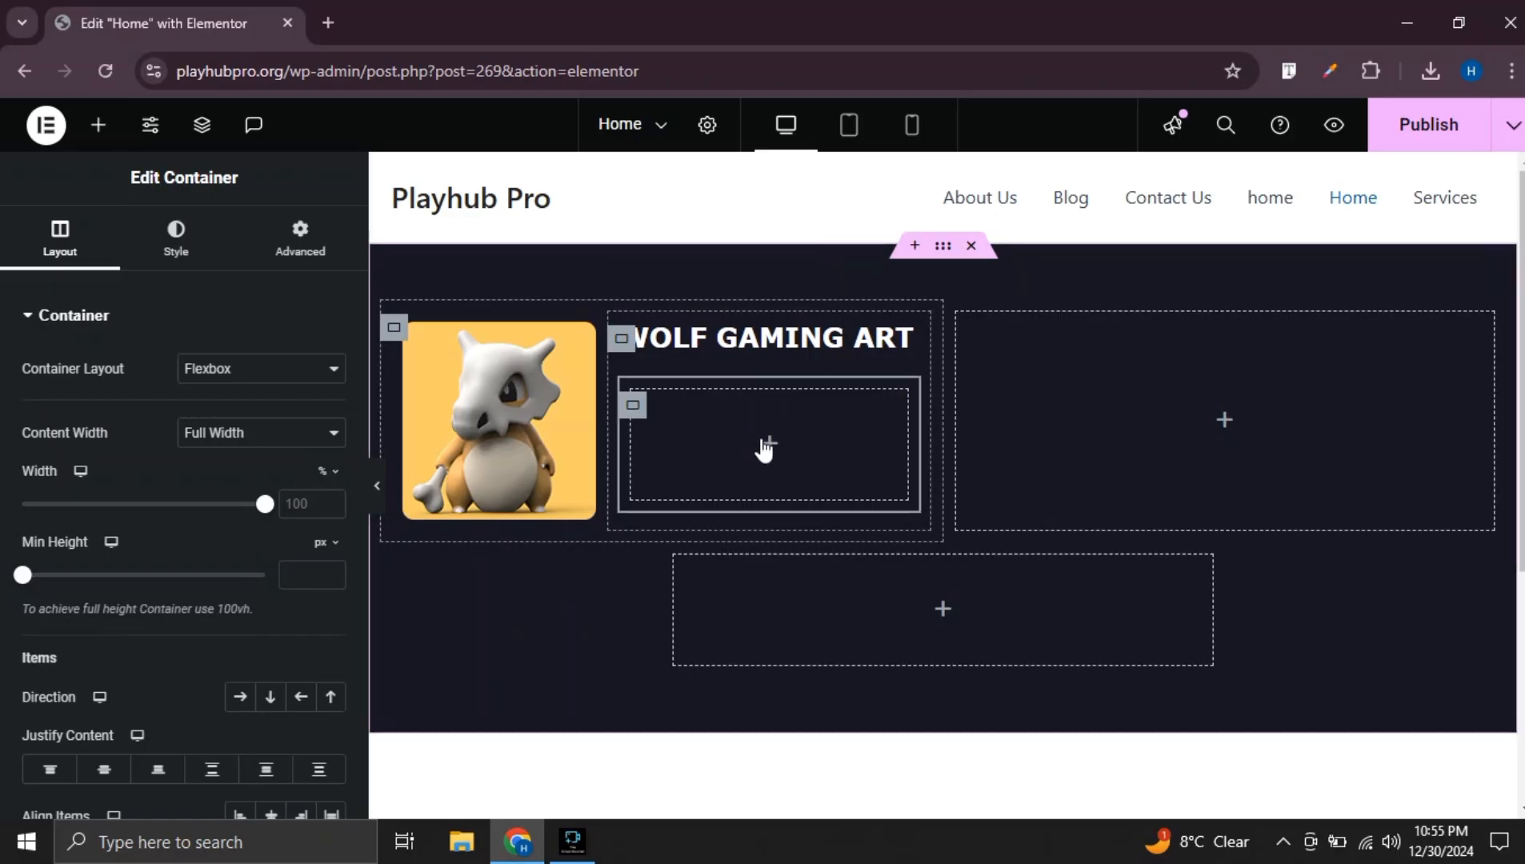
pyautogui.rightClick(632, 404)
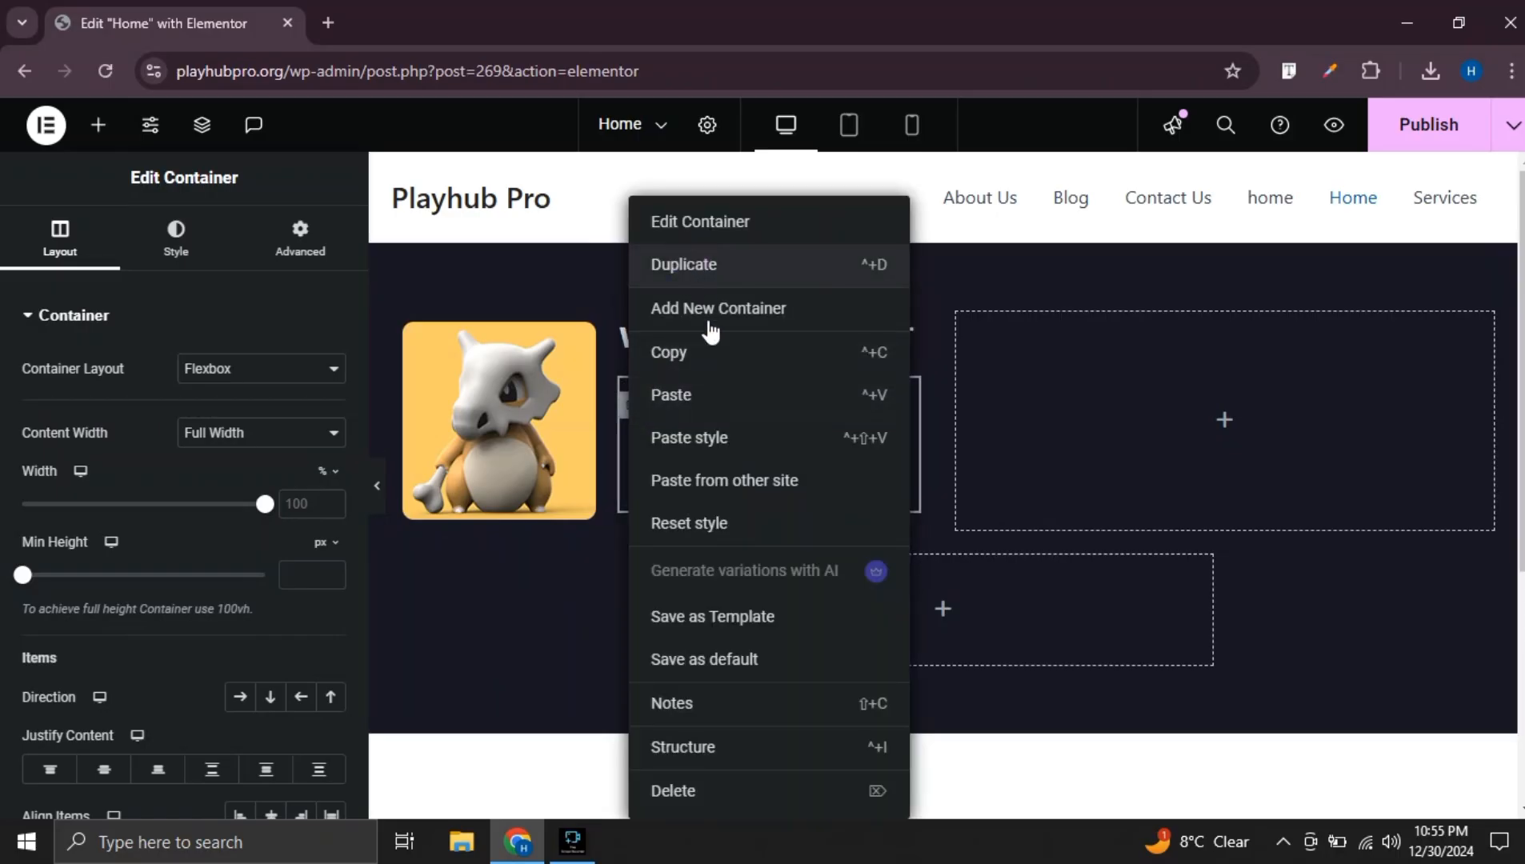
pyautogui.click(706, 310)
# Drop an Image and a Heading widget into the upper container and set its direction to Row
pyautogui.click(764, 444)
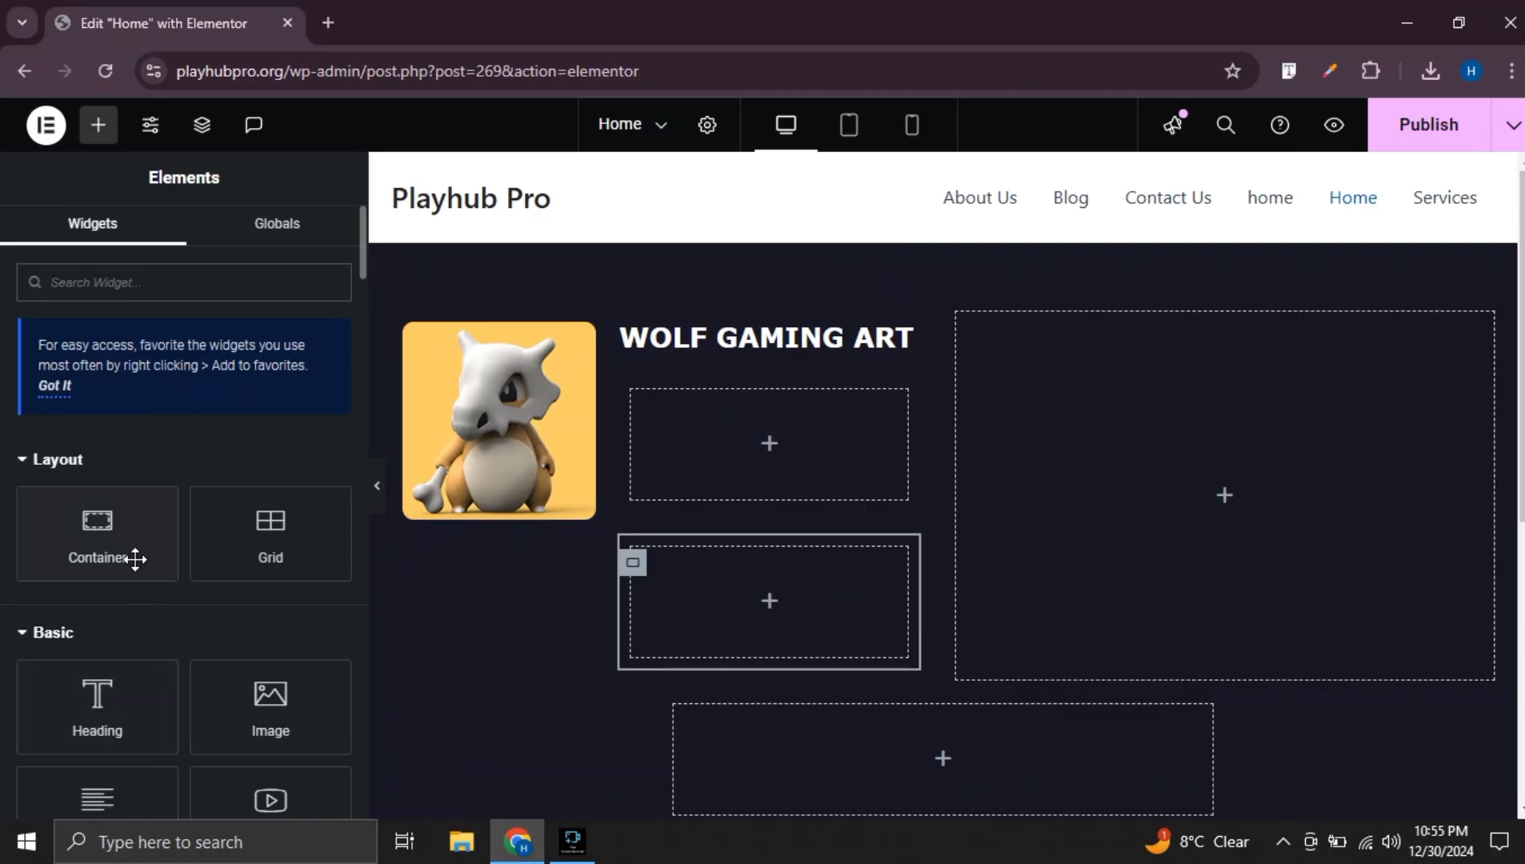
pyautogui.moveTo(245, 715); pyautogui.dragTo(715, 450)
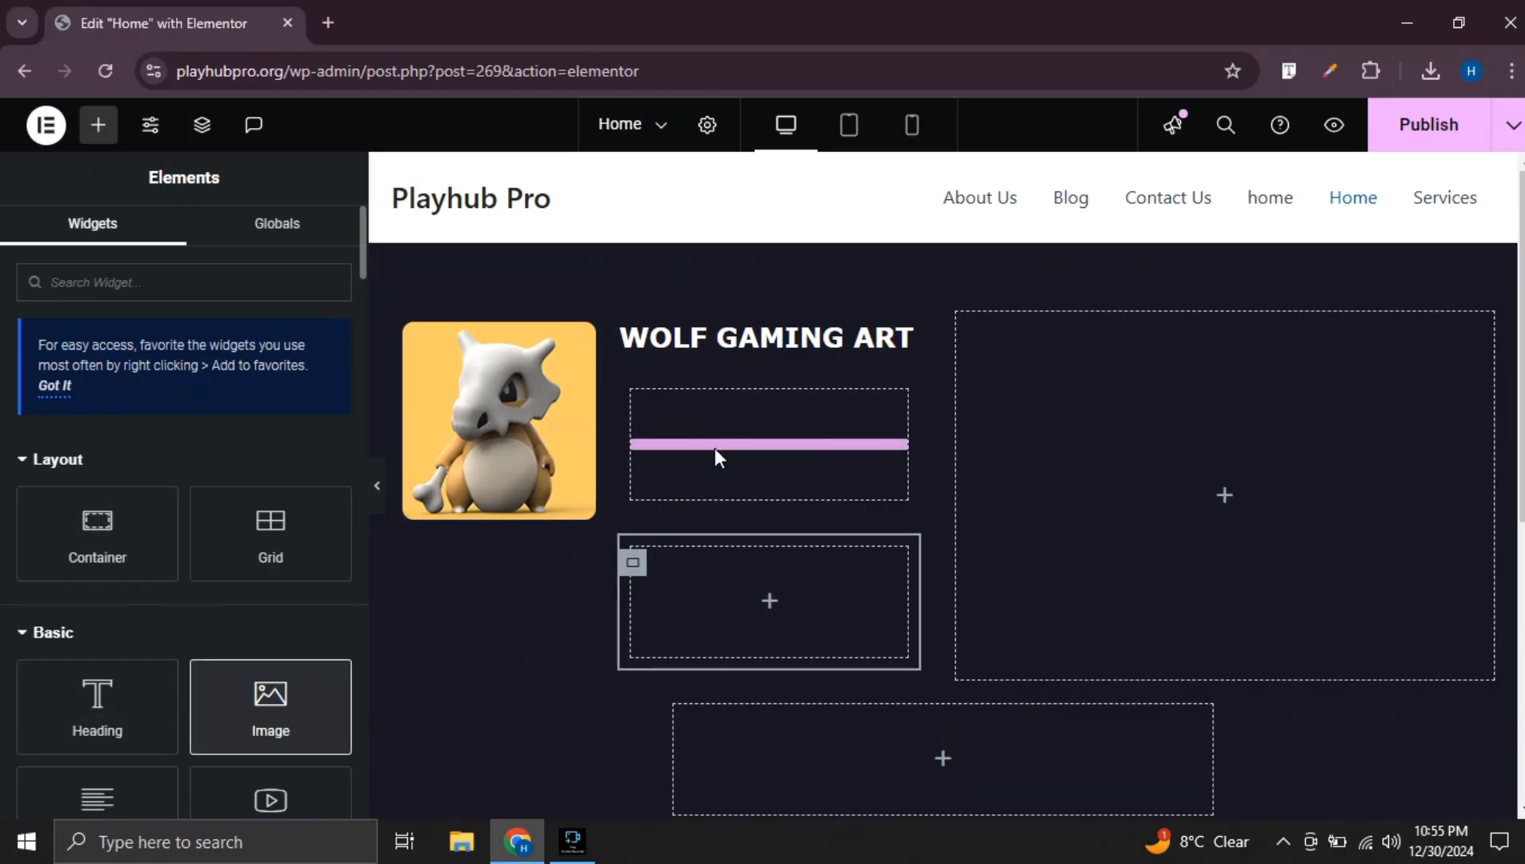
pyautogui.click(98, 124)
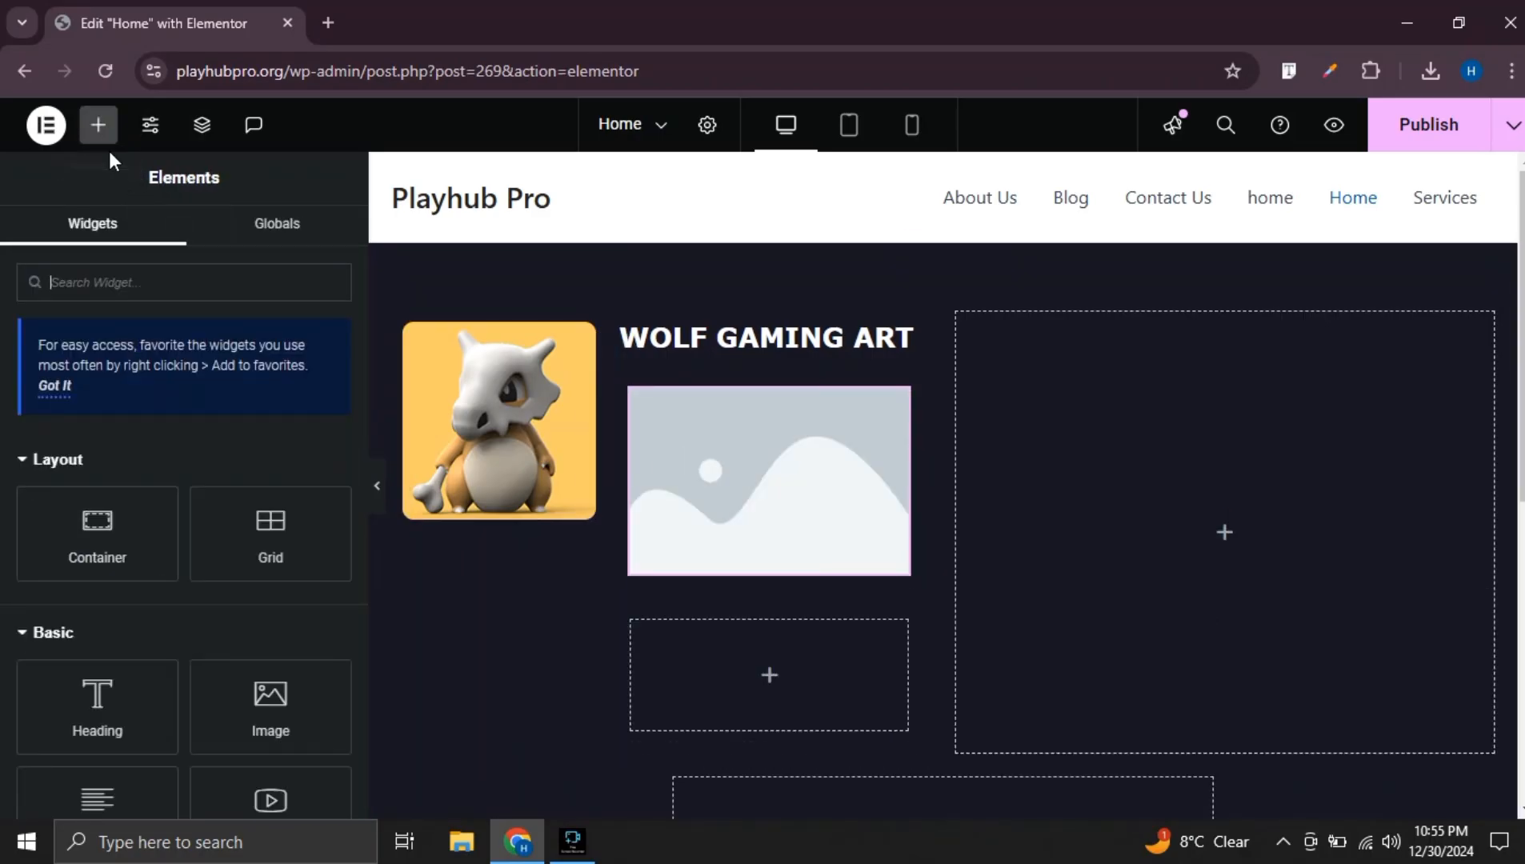
pyautogui.moveTo(102, 720); pyautogui.dragTo(768, 558)
pyautogui.click(633, 405)
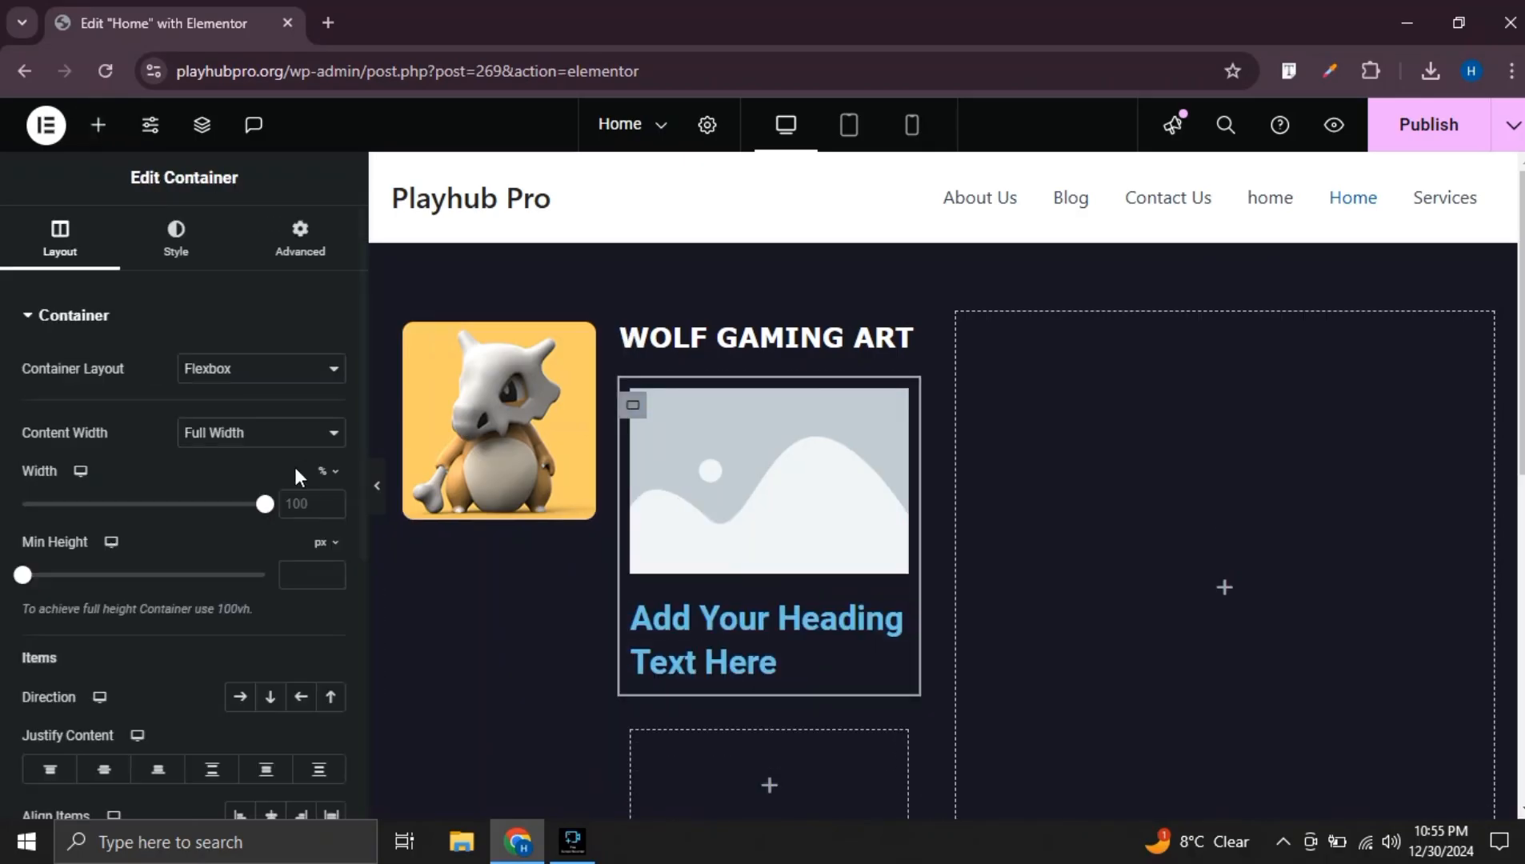
pyautogui.click(240, 697)
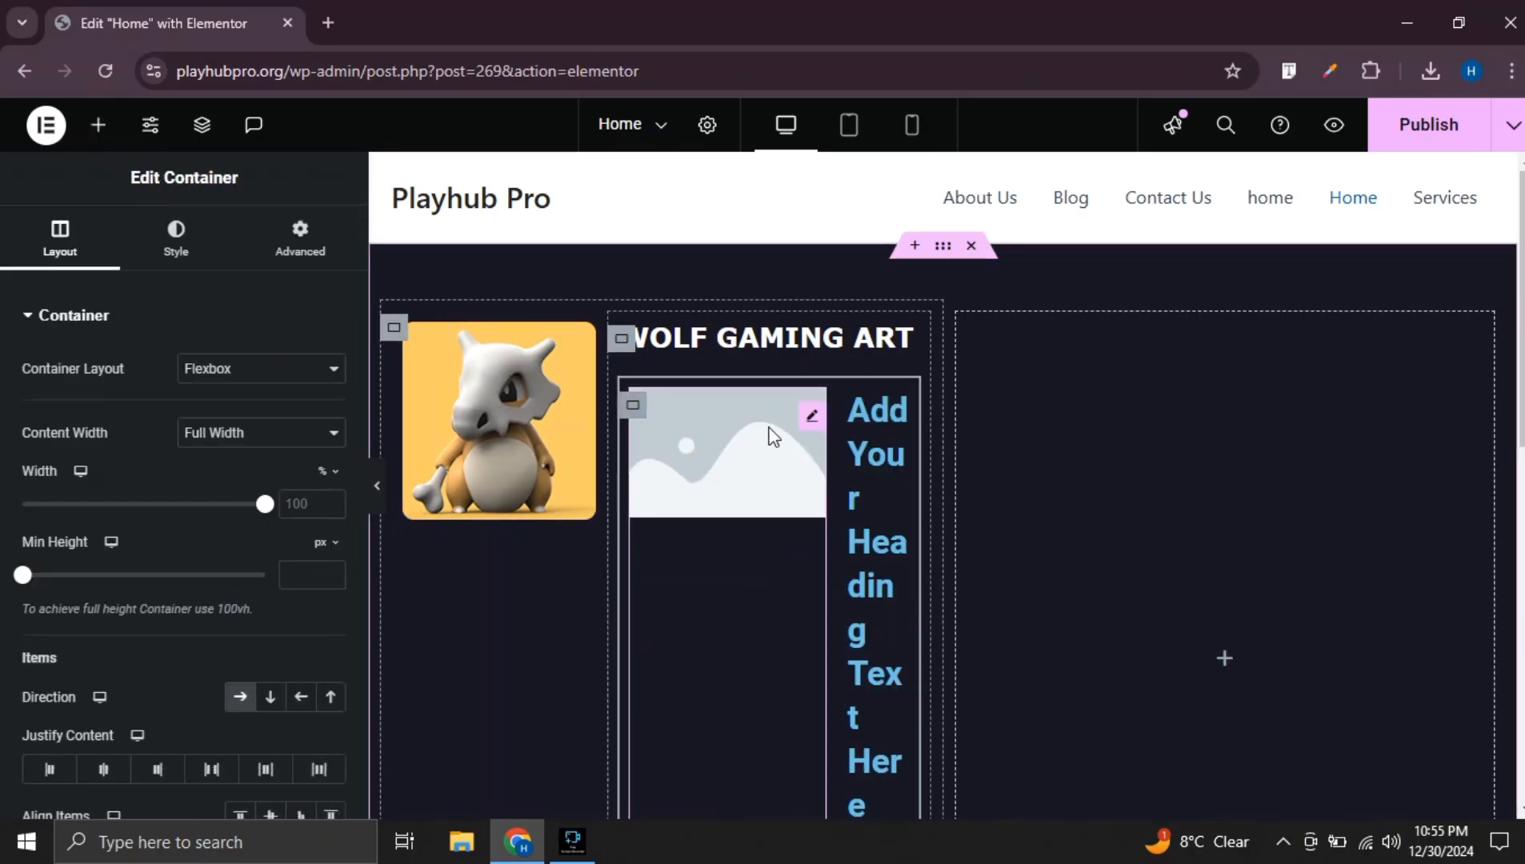
# Replace the placeholder image with nft_avatar from the Media Library
pyautogui.click(738, 424)
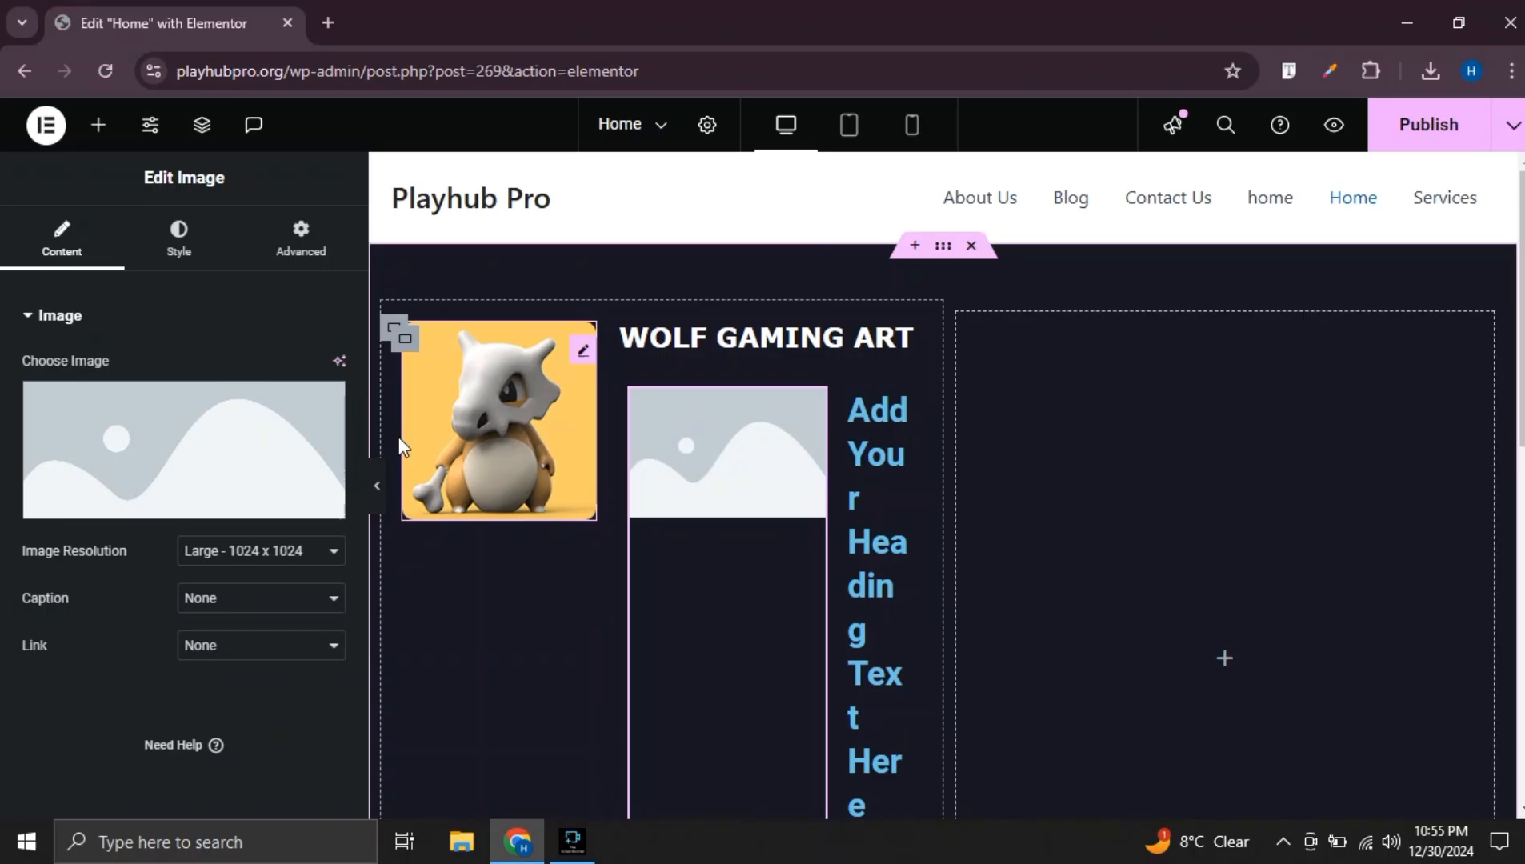
pyautogui.click(156, 505)
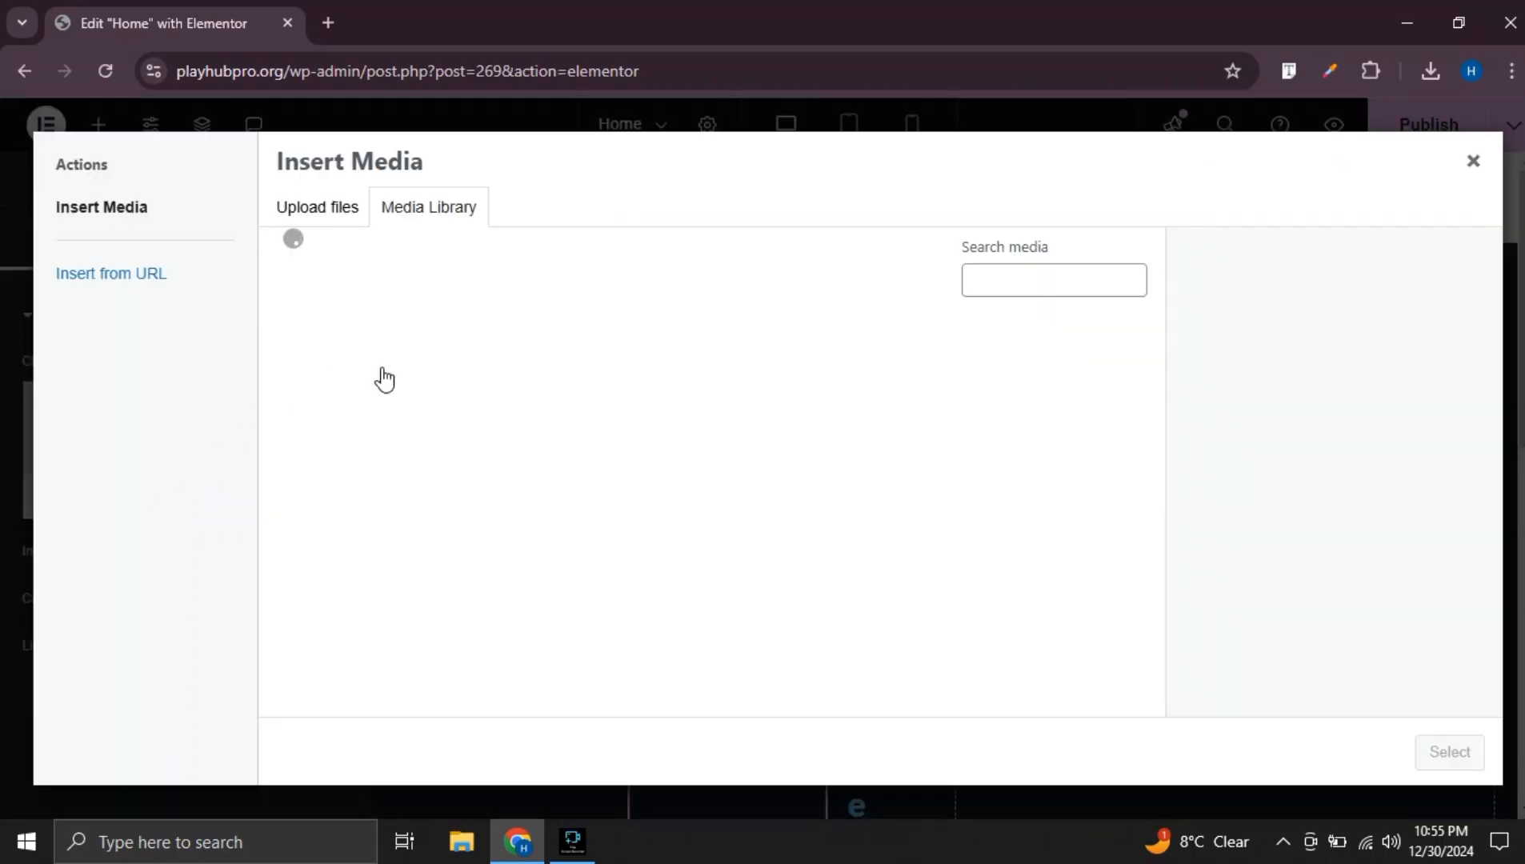
pyautogui.click(859, 414)
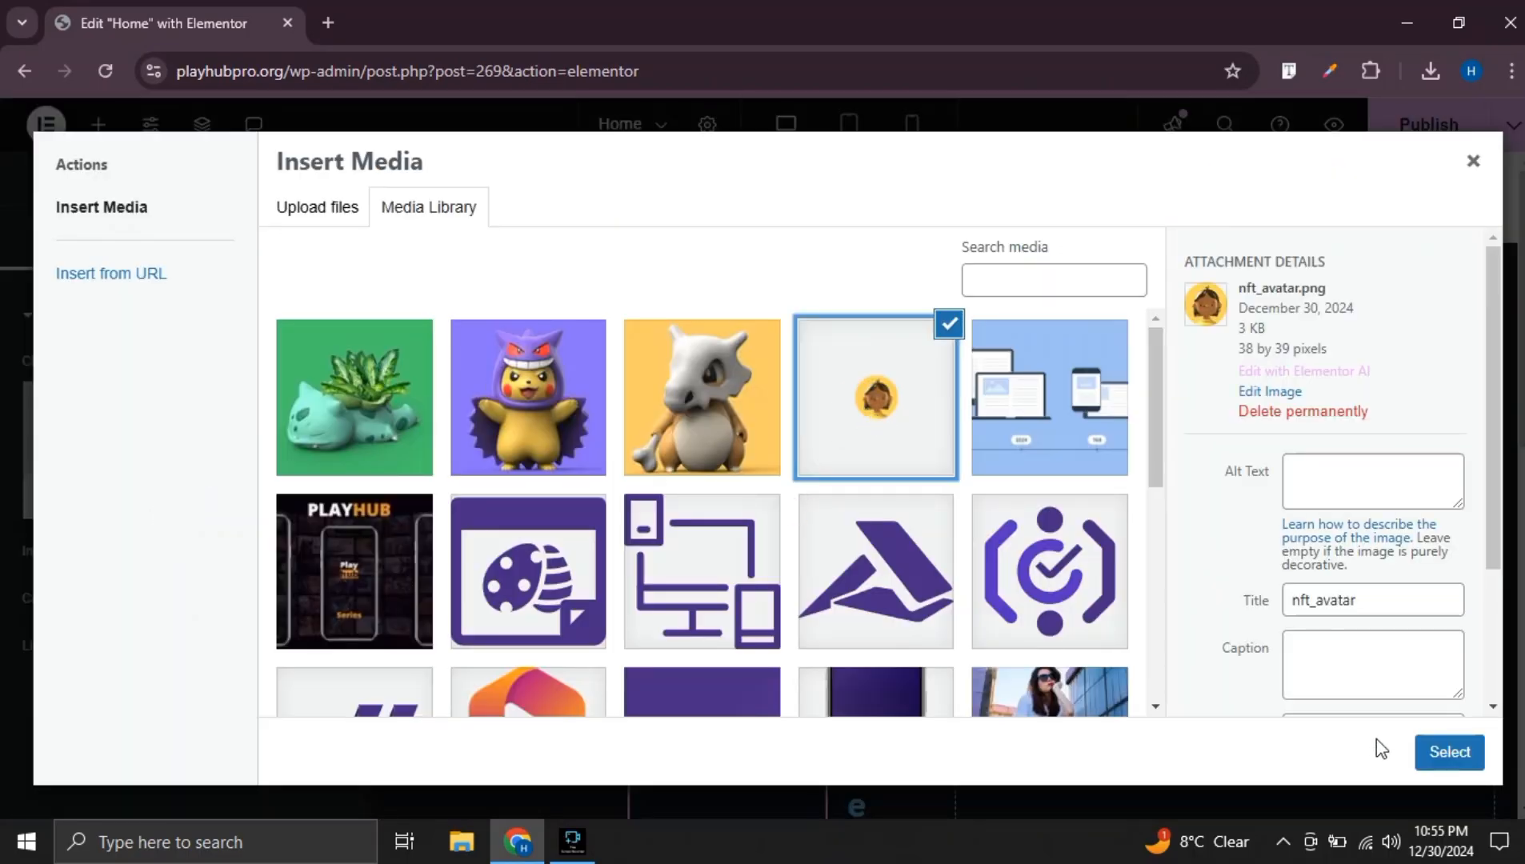
pyautogui.click(1445, 757)
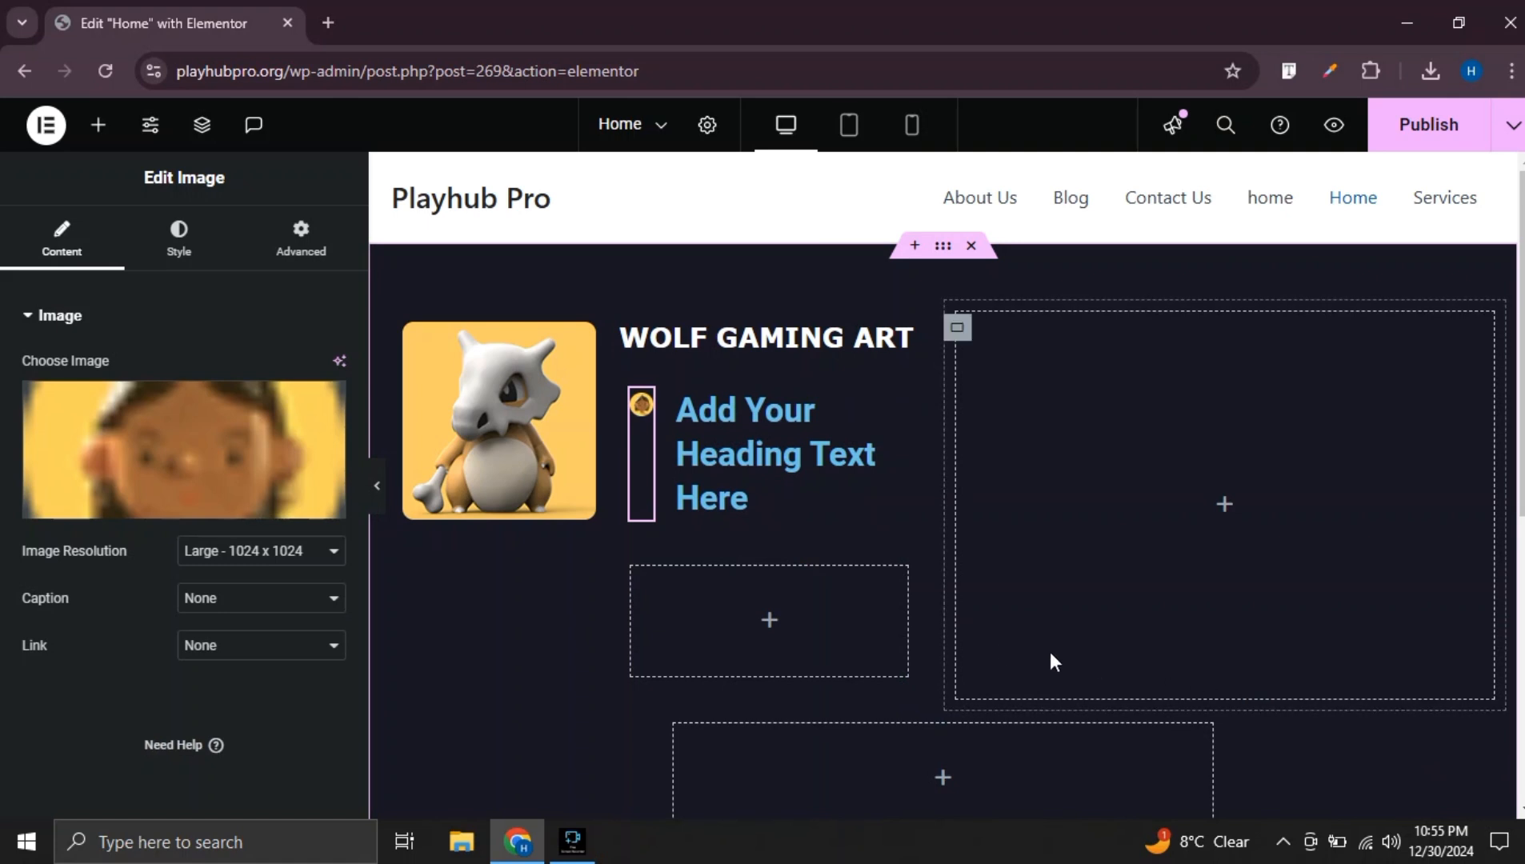
# Turn the heading beside the avatar into a span with the creator's name and a 'Creator' credit
pyautogui.click(714, 456)
pyautogui.click(237, 590)
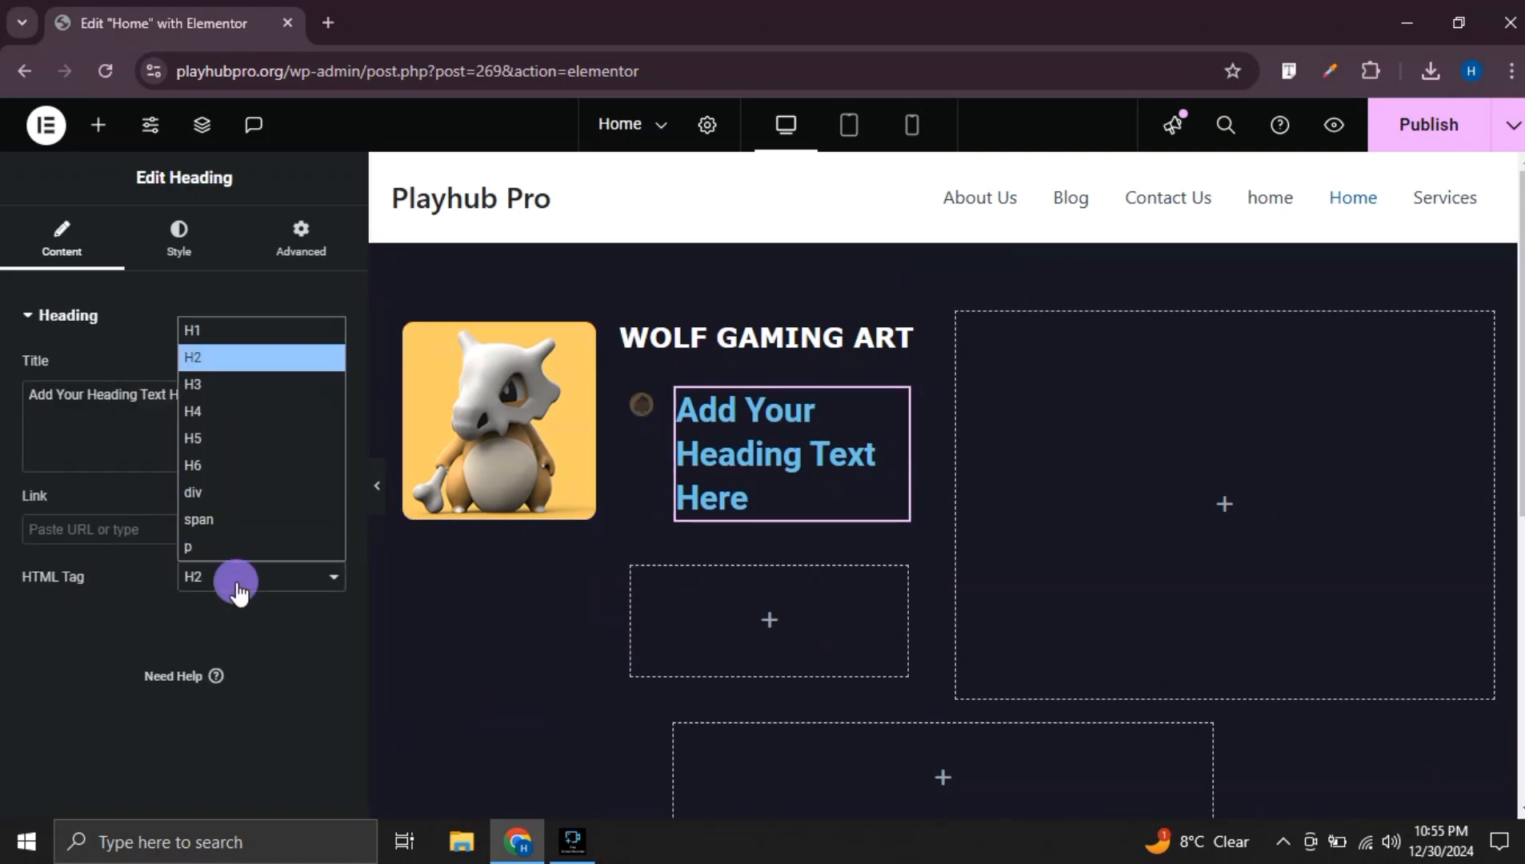
pyautogui.click(209, 521)
pyautogui.moveTo(235, 400); pyautogui.dragTo(4, 424)
pyautogui.write('A')
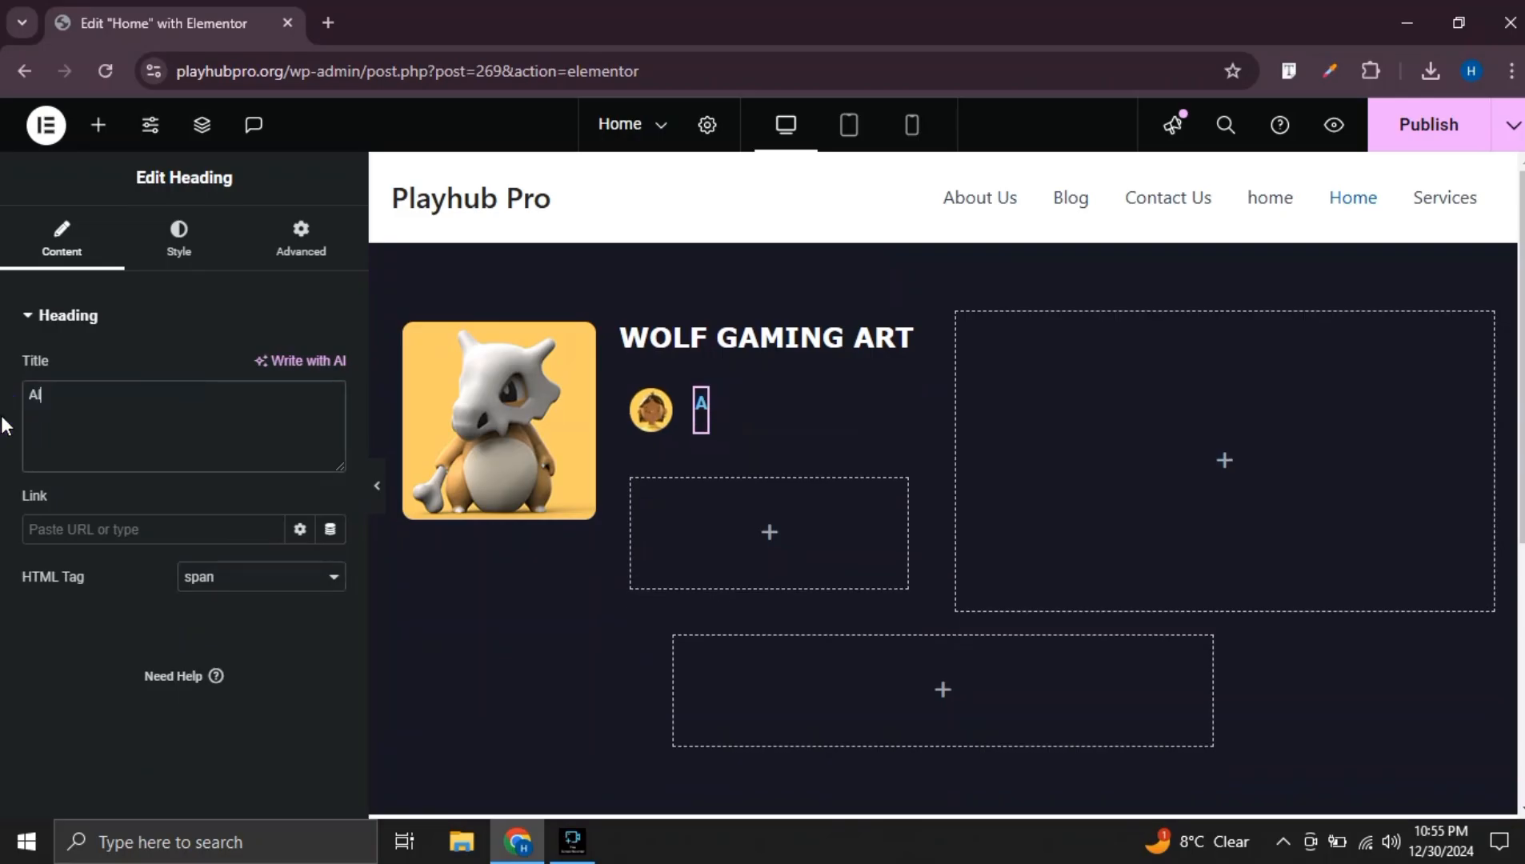
pyautogui.write('lex Max |')
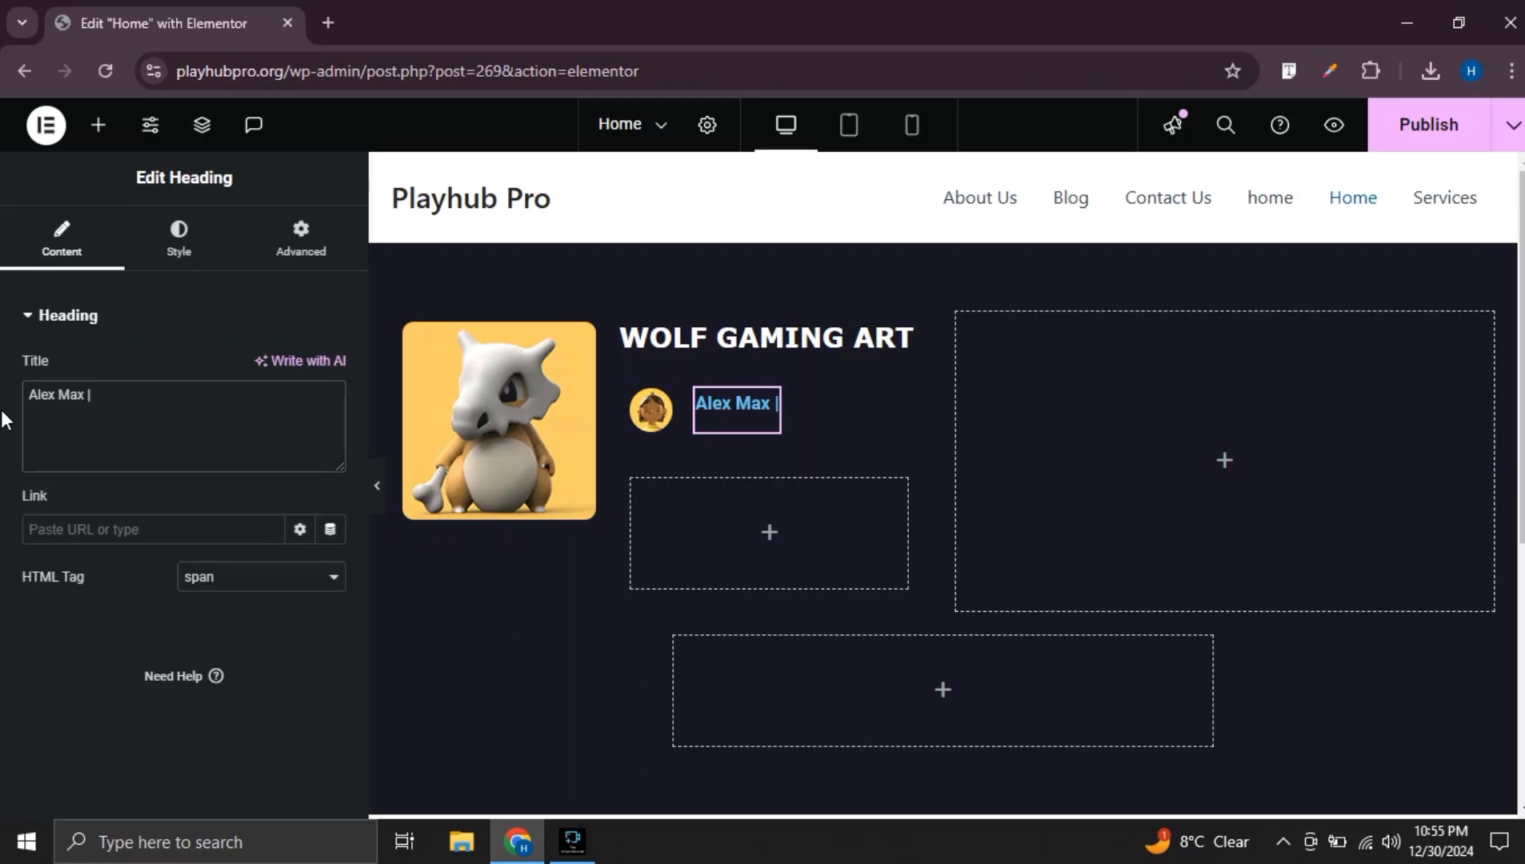
pyautogui.write('Crea')
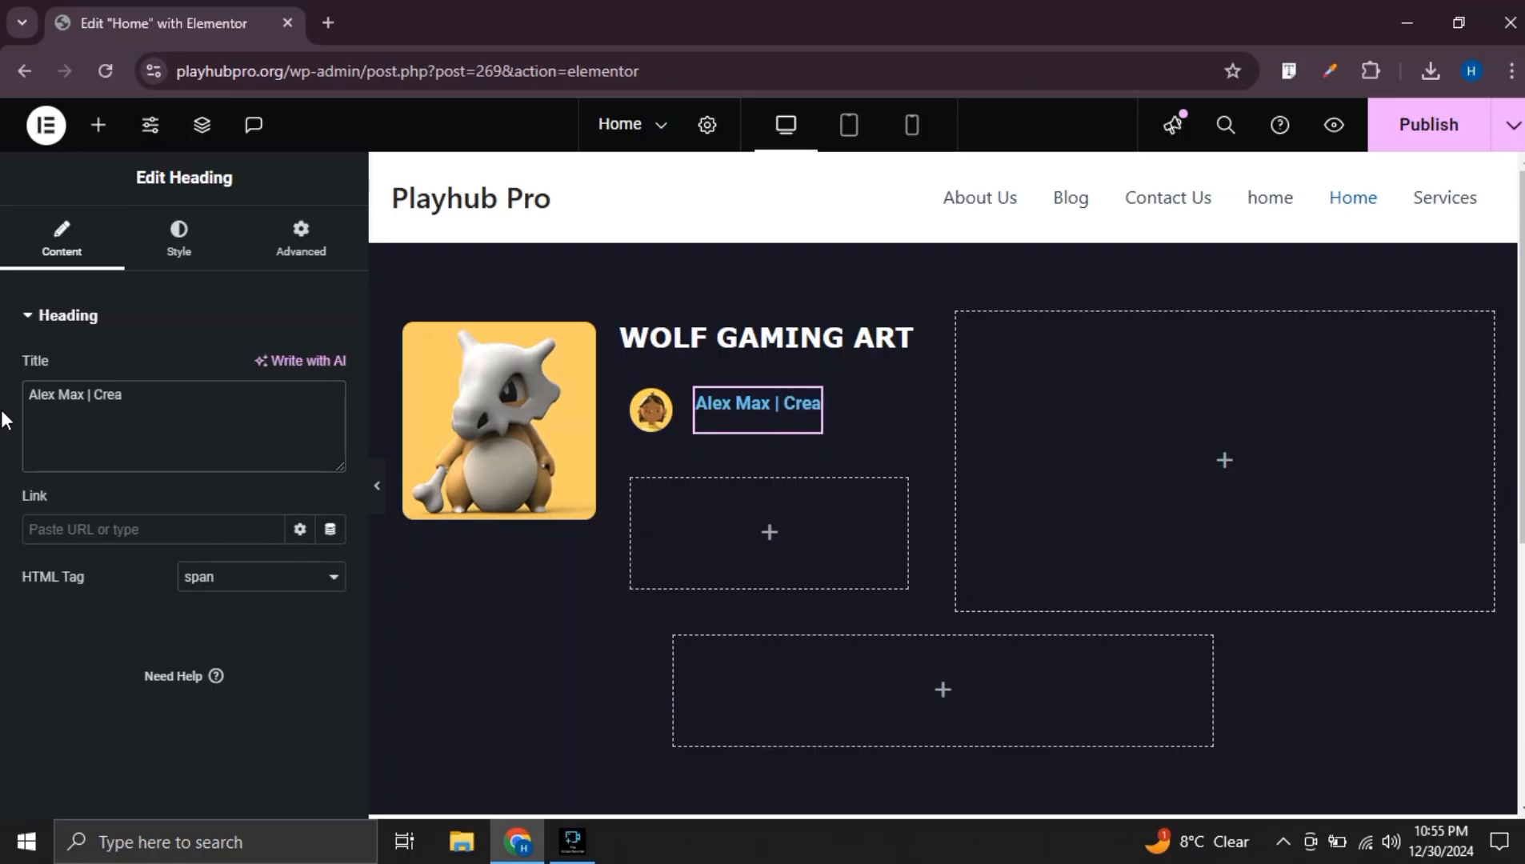
pyautogui.write('tor')
# Vertically centre the avatar and byline within their row
pyautogui.click(625, 416)
pyautogui.scroll(-1, 177, 575)
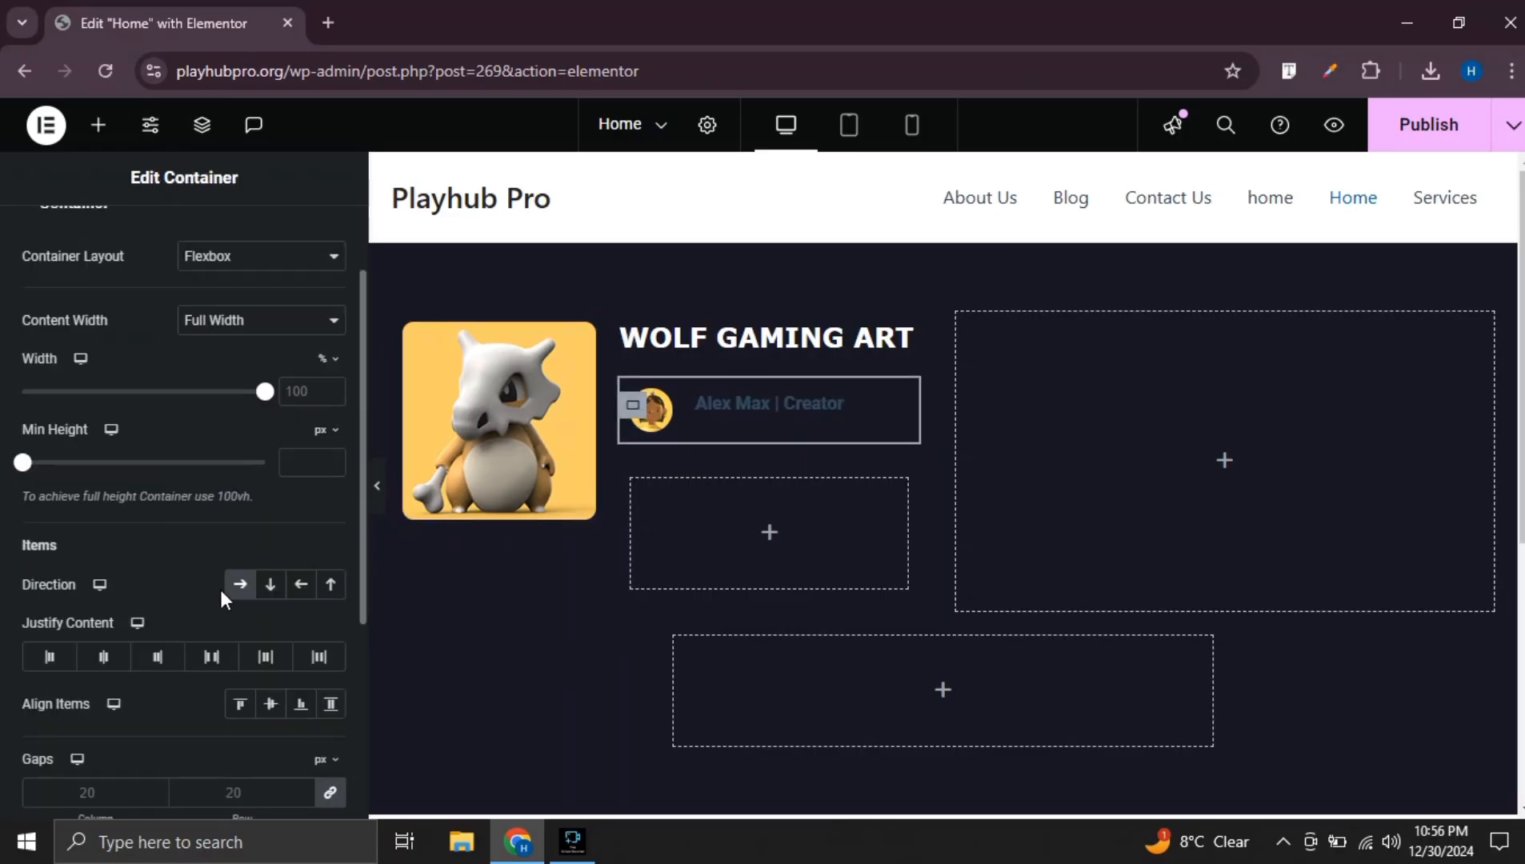
pyautogui.click(272, 706)
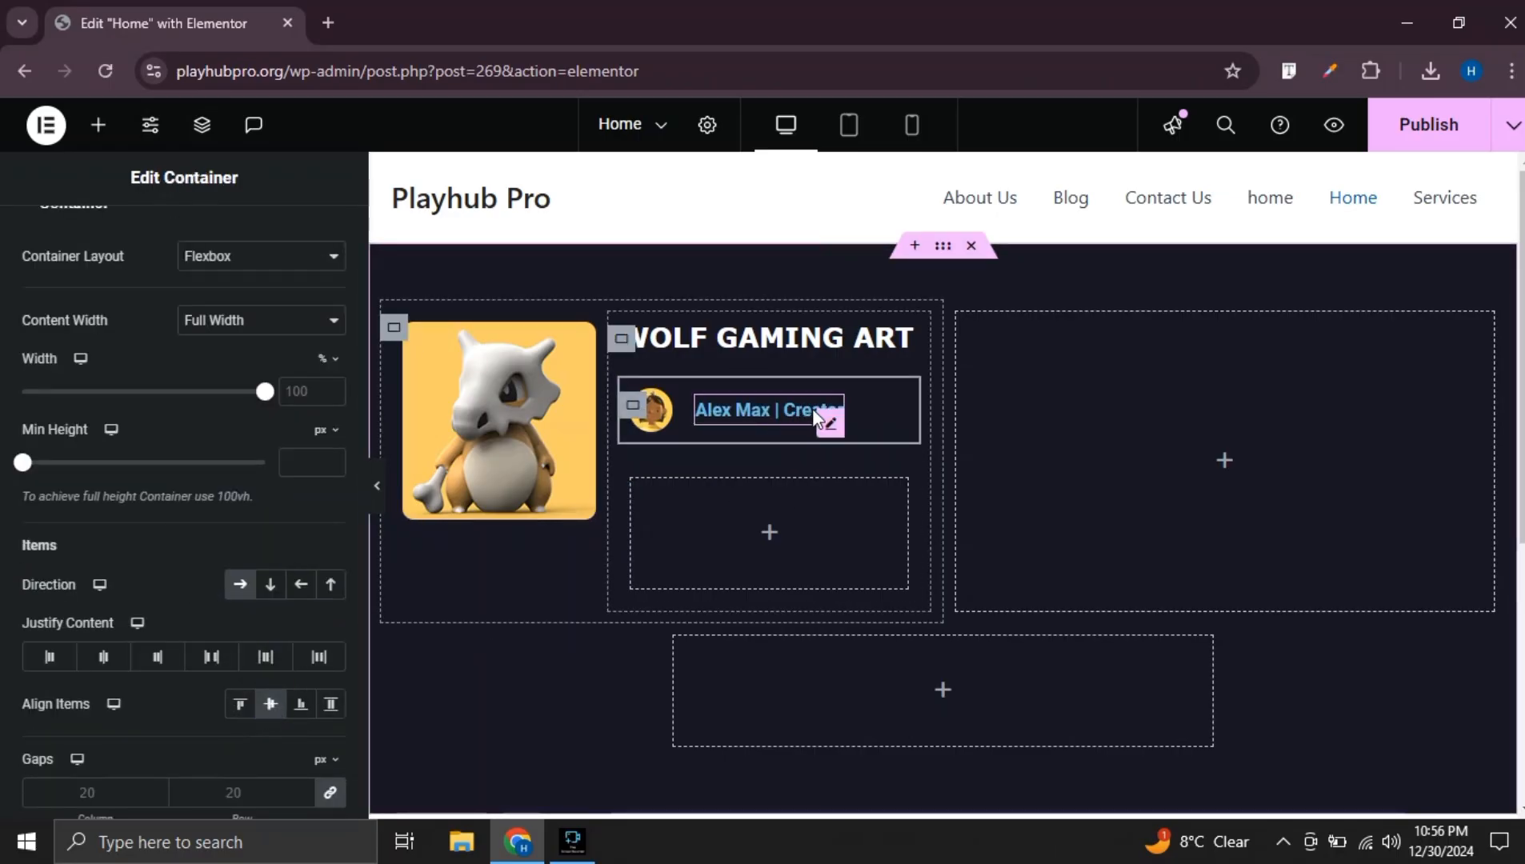
# Set the byline's text colour to white
pyautogui.click(830, 424)
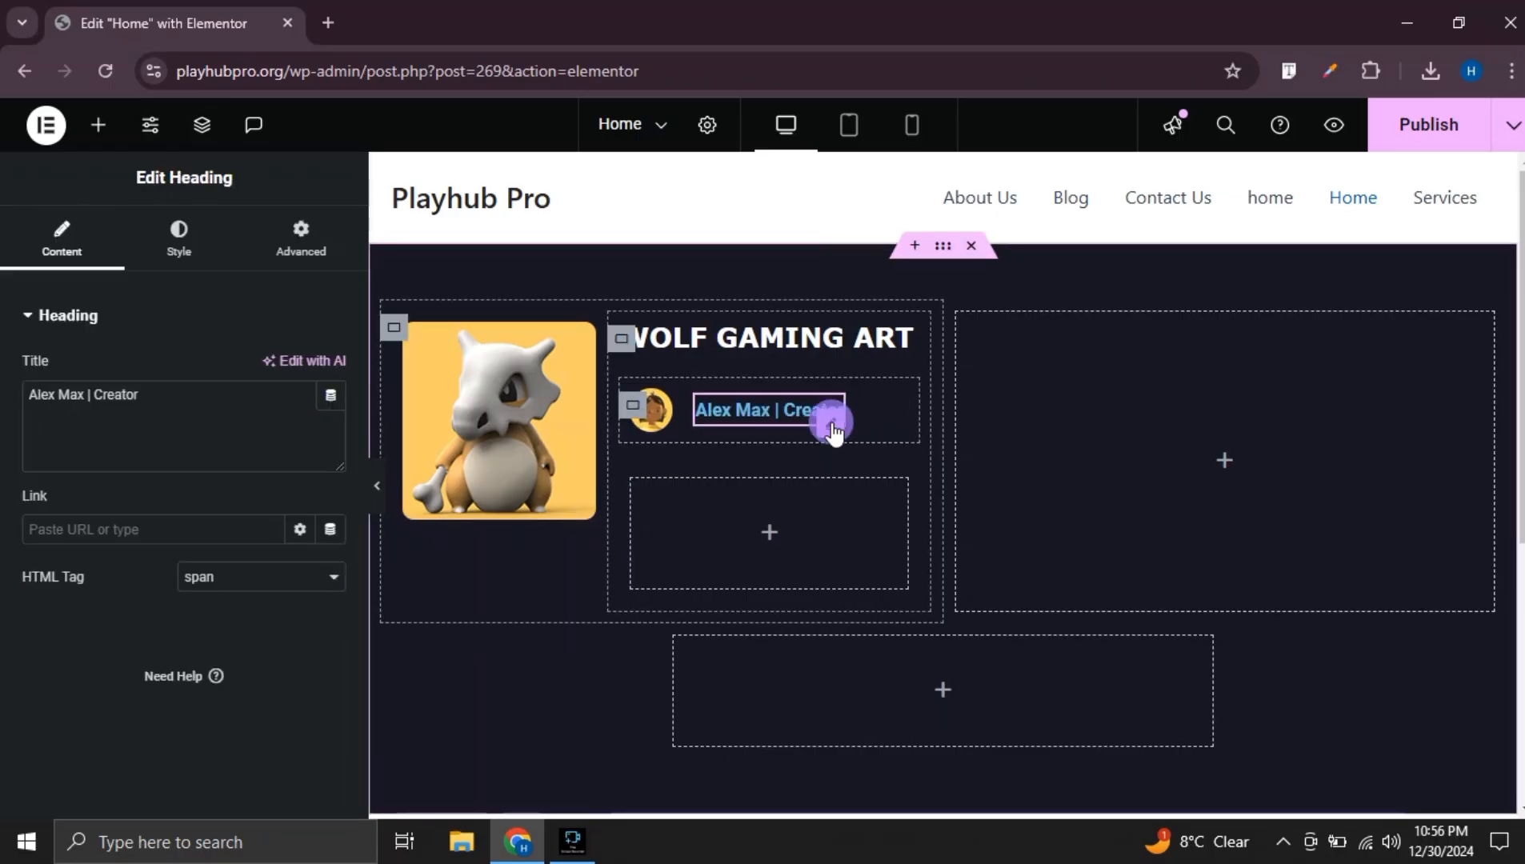
pyautogui.click(177, 244)
pyautogui.click(332, 638)
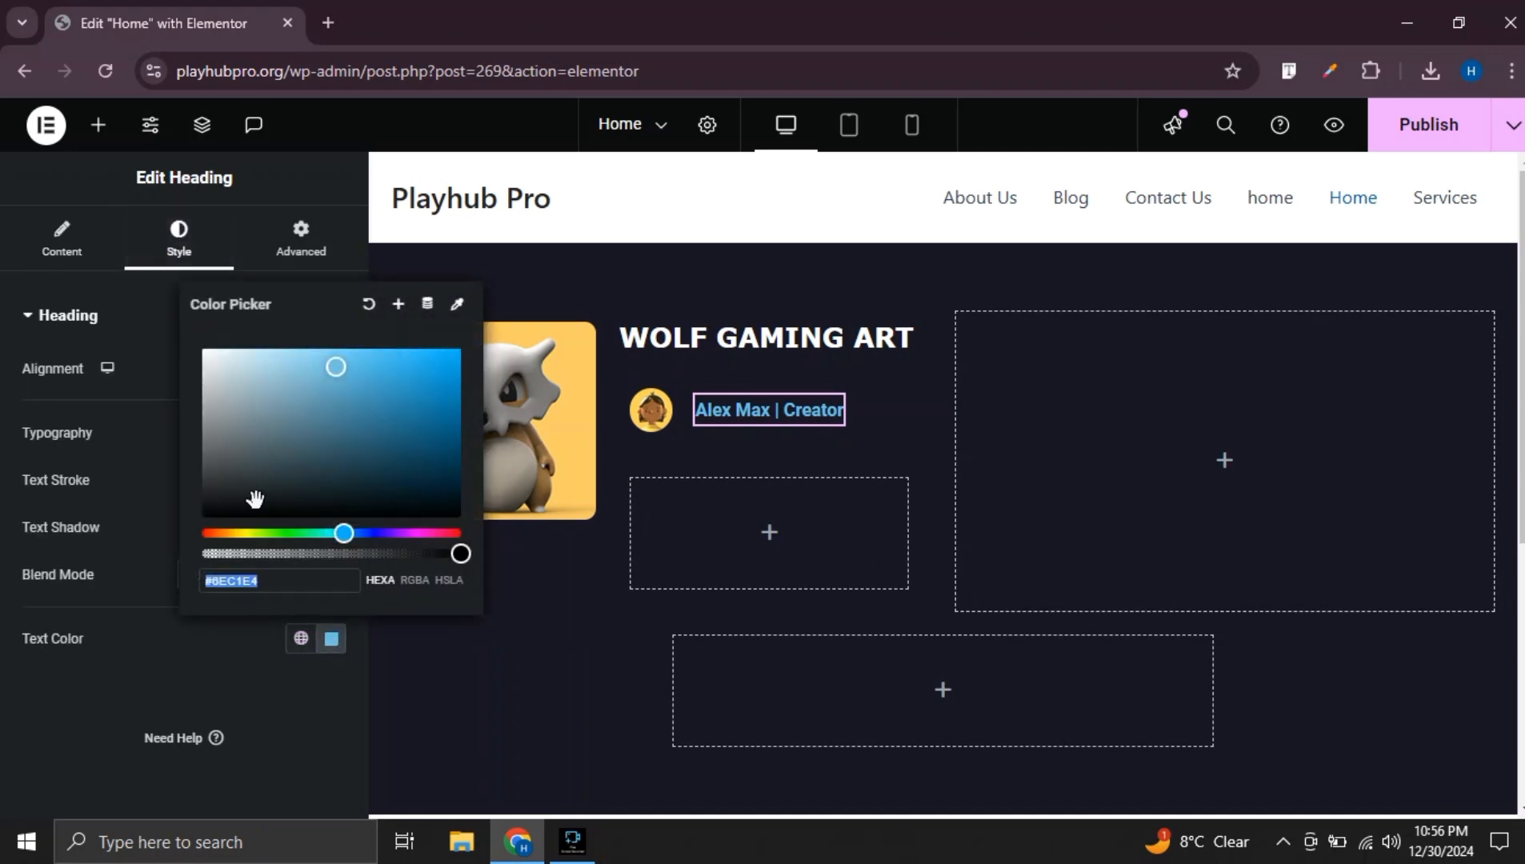
pyautogui.moveTo(245, 409); pyautogui.dragTo(192, 337)
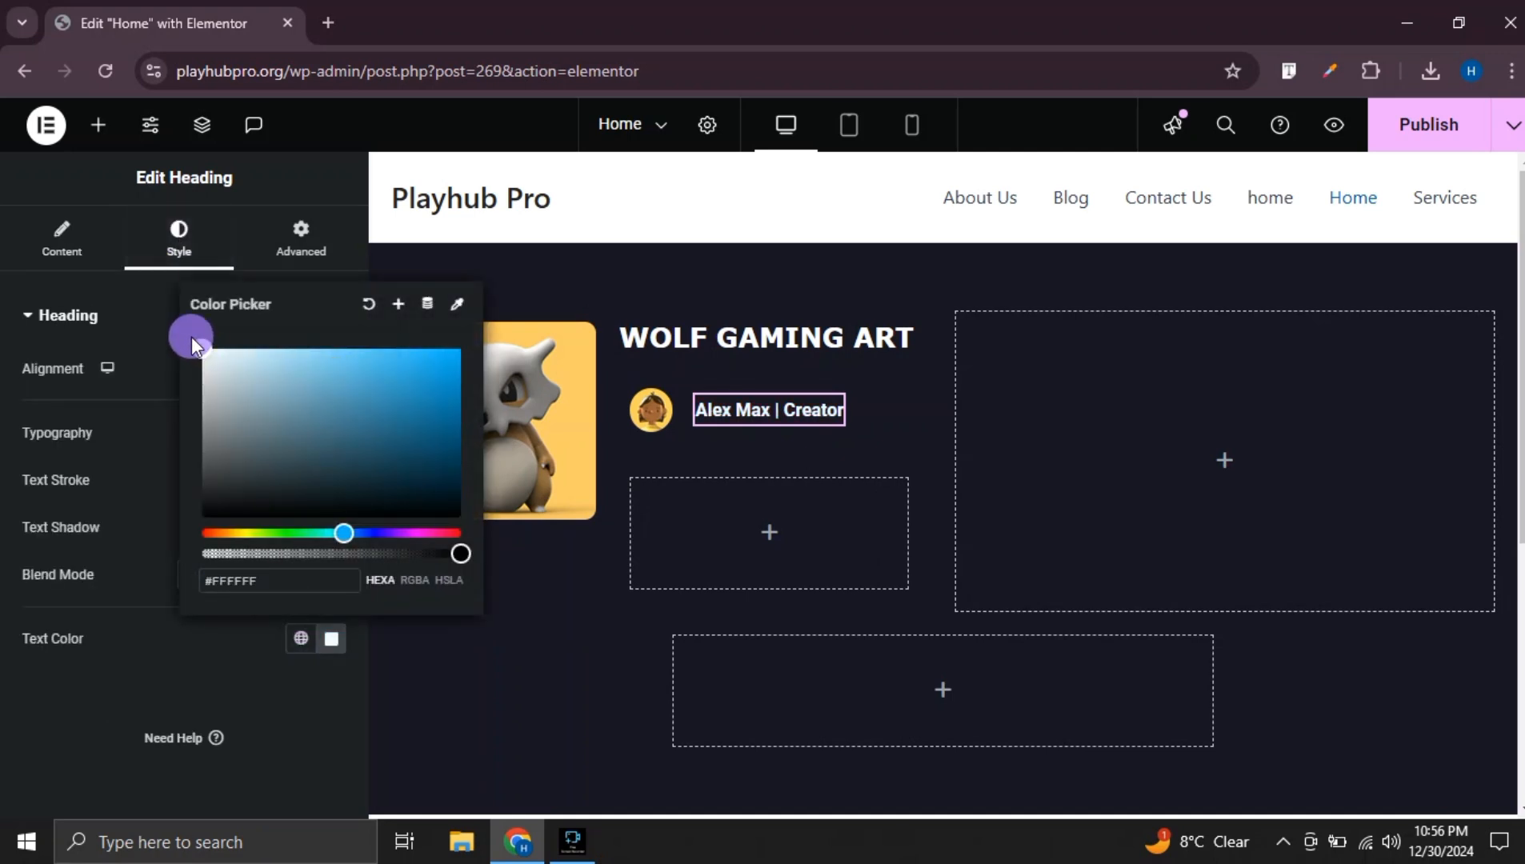
# Check the WOLF GAMING ART heading's typography settings
pyautogui.click(855, 340)
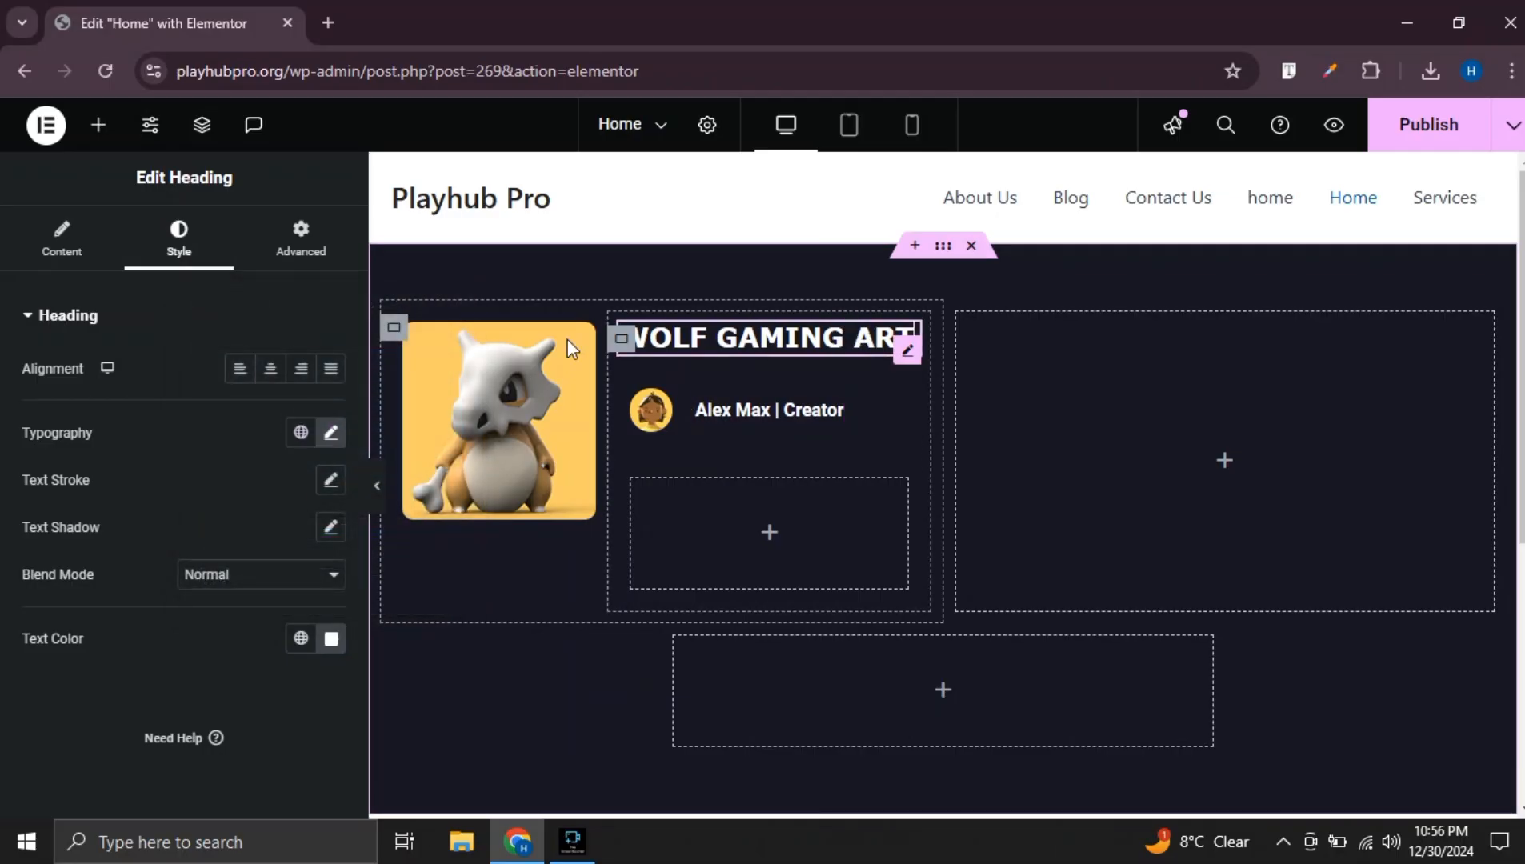
pyautogui.click(330, 440)
pyautogui.click(331, 436)
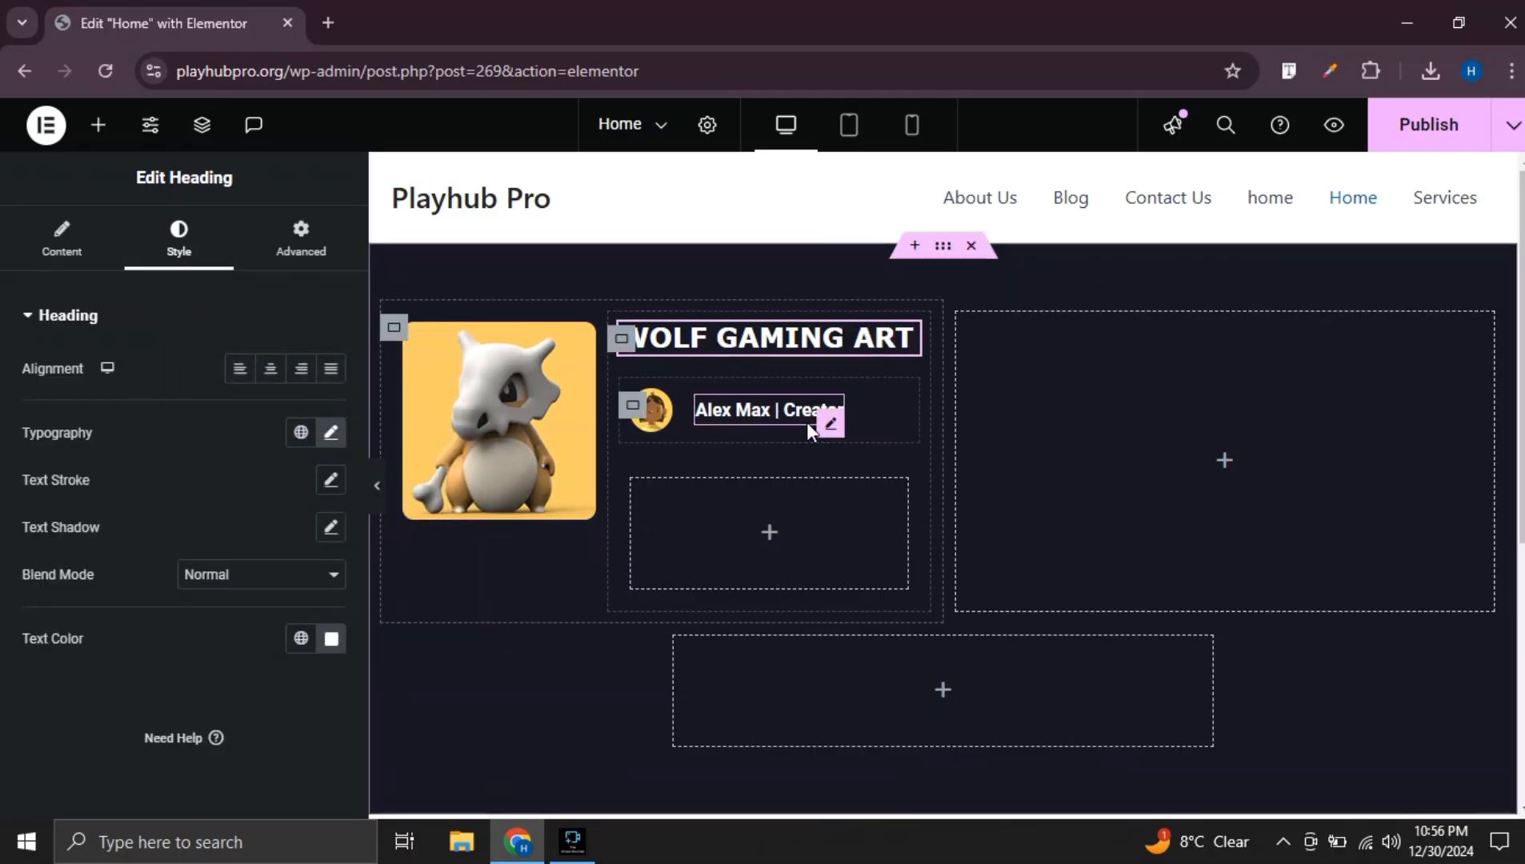
# Set the creator byline's font to Verdana at 15 px
pyautogui.click(813, 422)
pyautogui.click(328, 436)
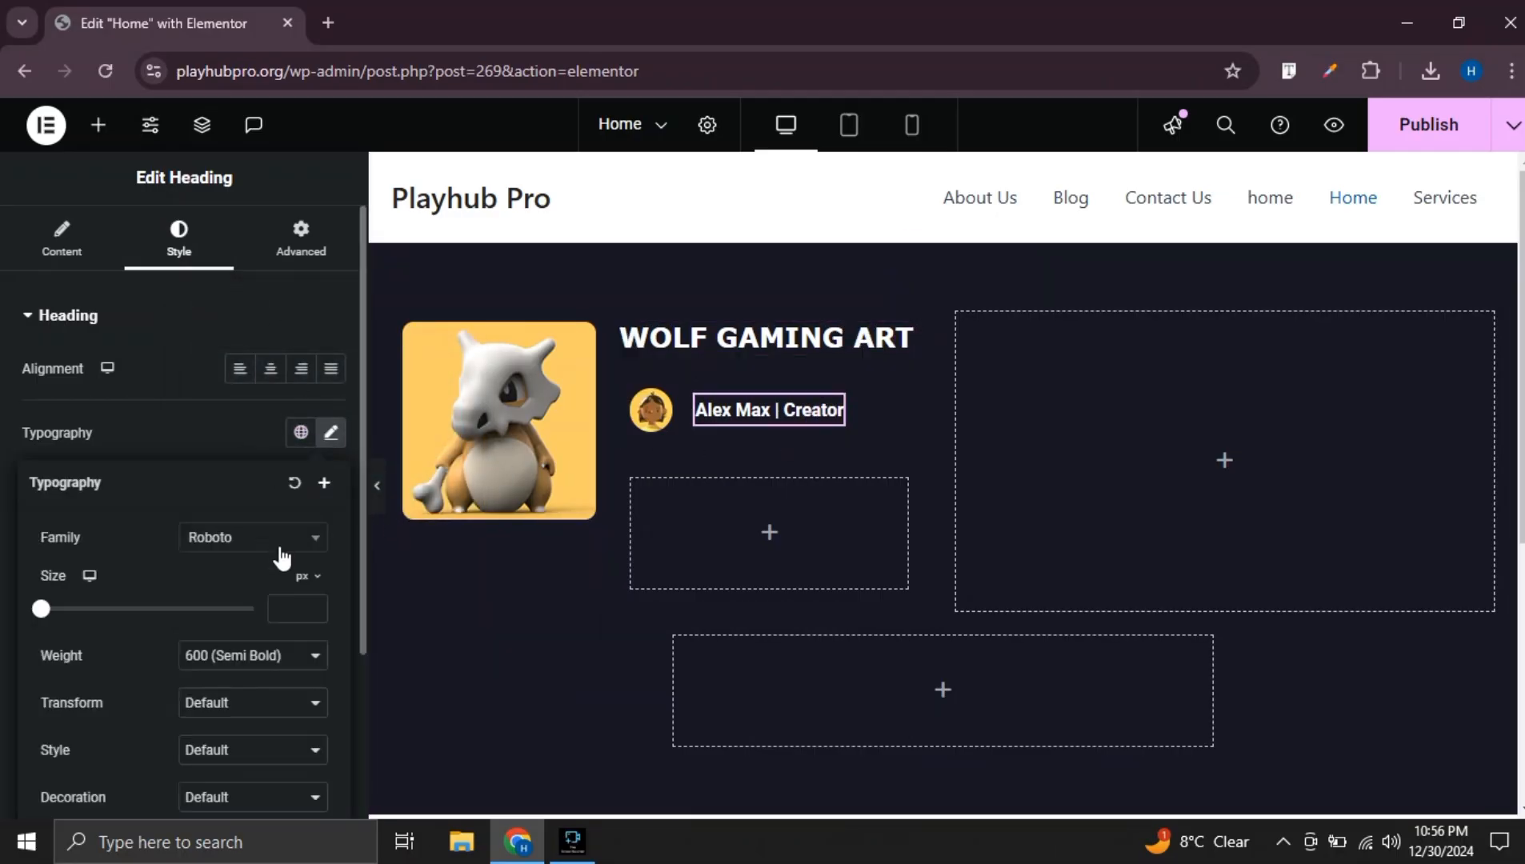
pyautogui.click(261, 552)
pyautogui.write('ver')
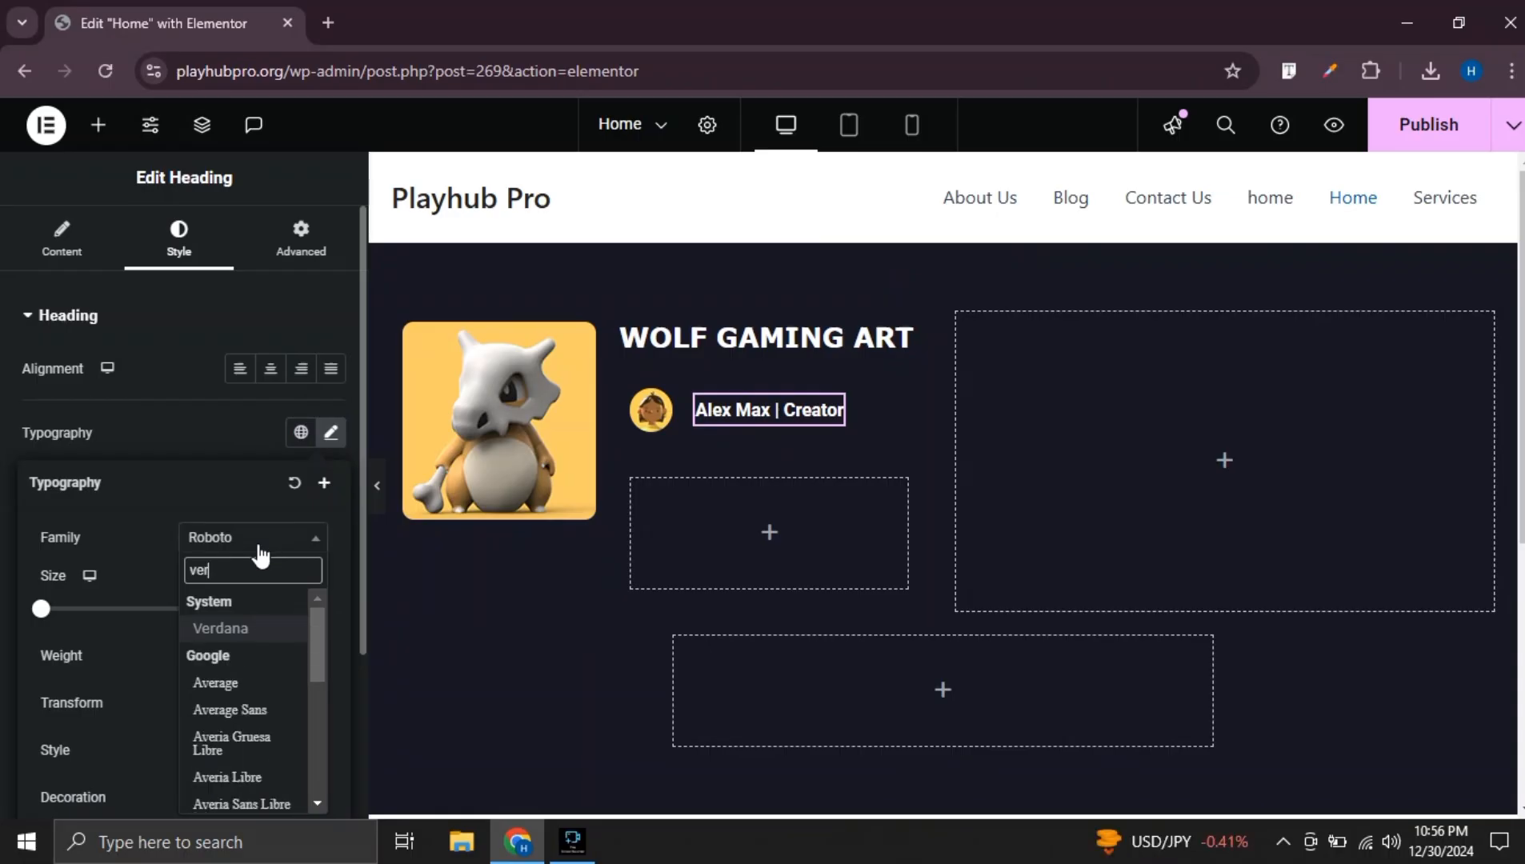
pyautogui.click(245, 628)
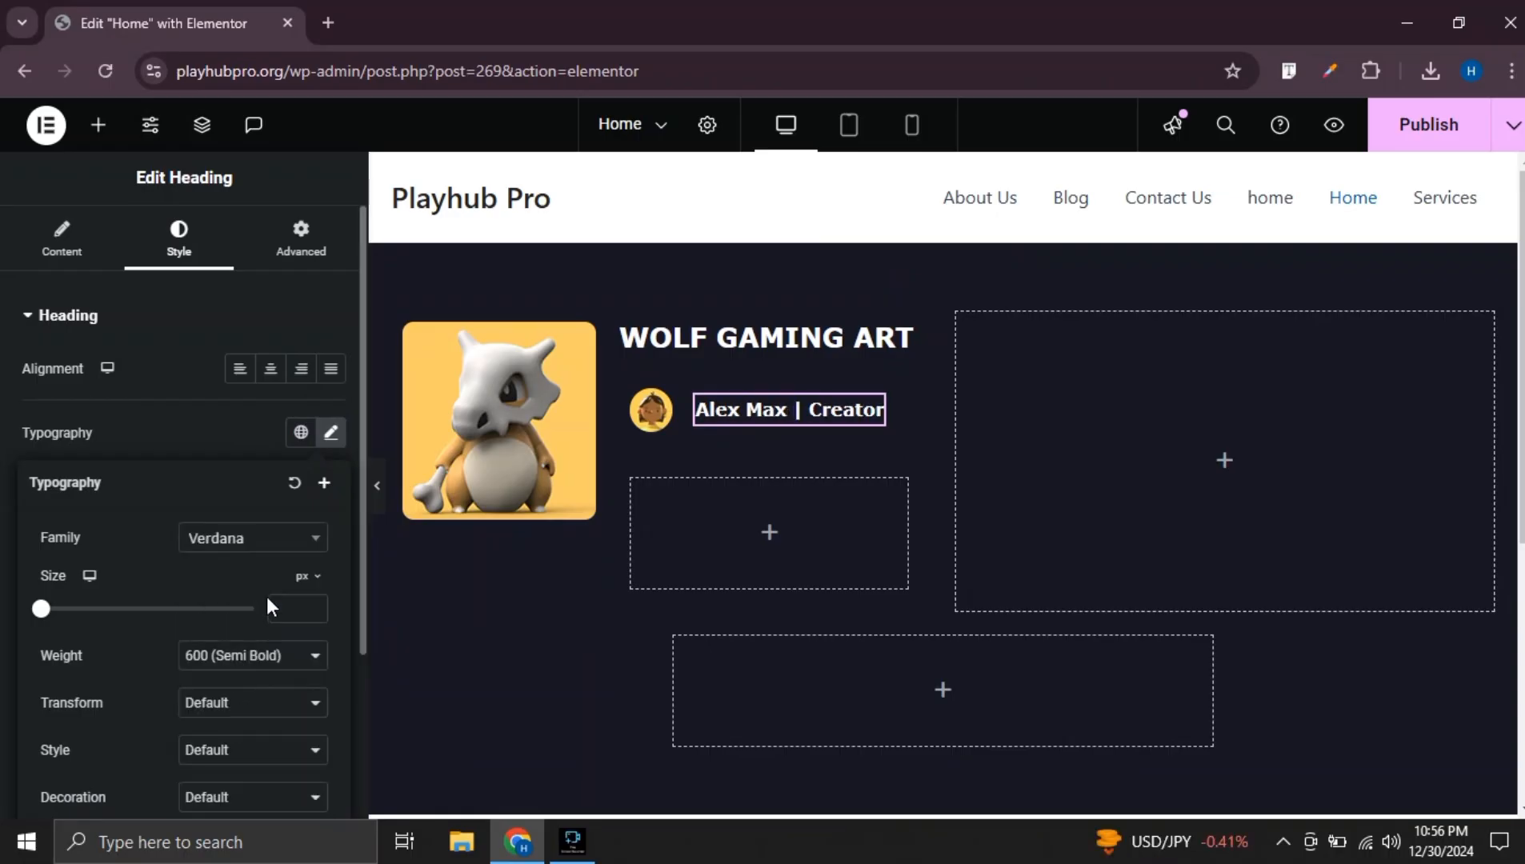
pyautogui.click(293, 610)
pyautogui.write('18')
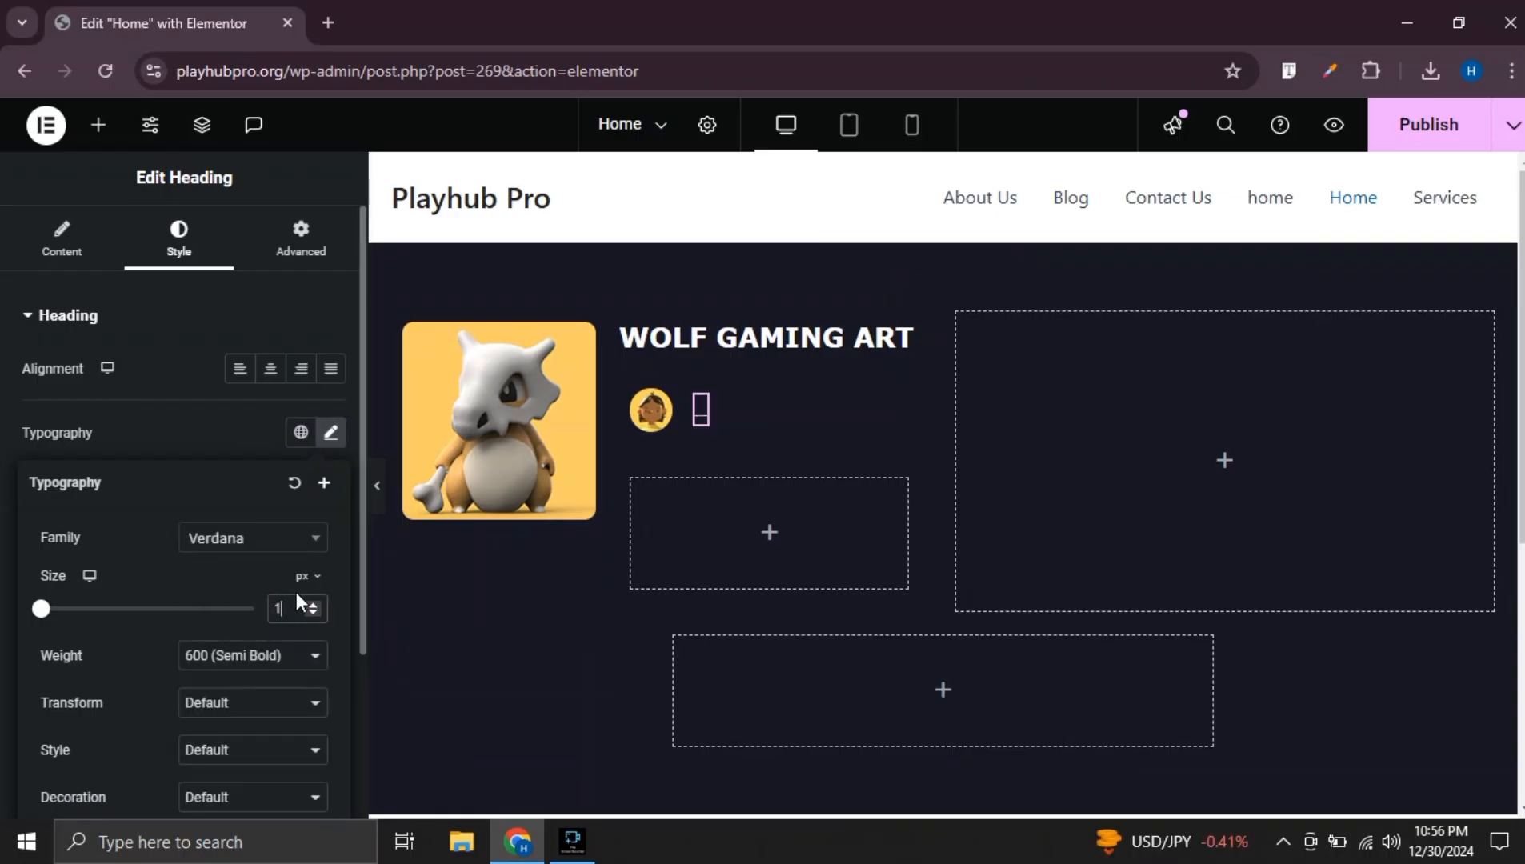
pyautogui.press('Down')
pyautogui.press('Down')
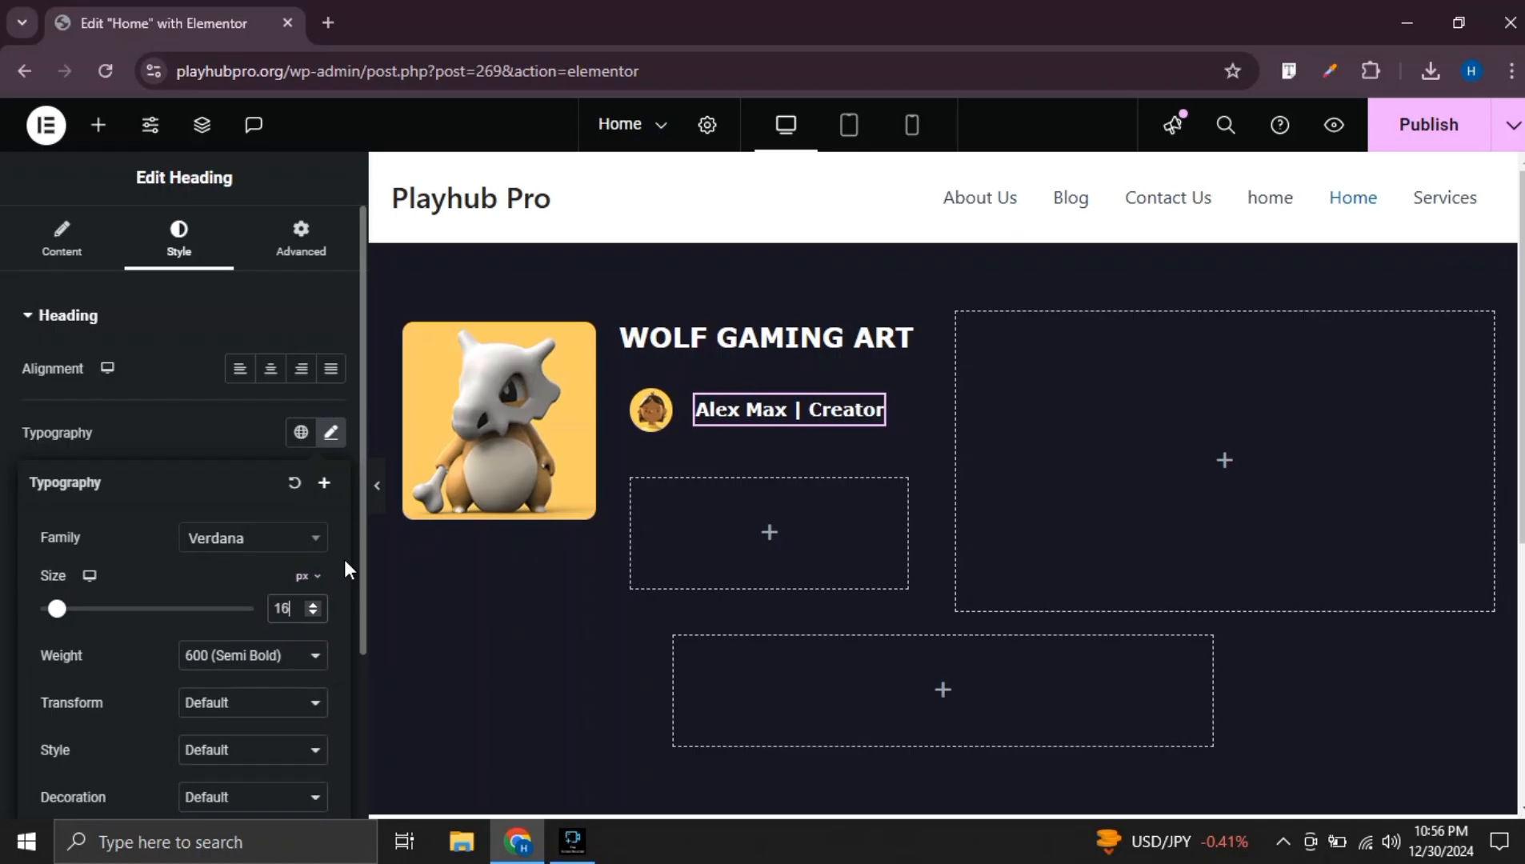
pyautogui.press('Down')
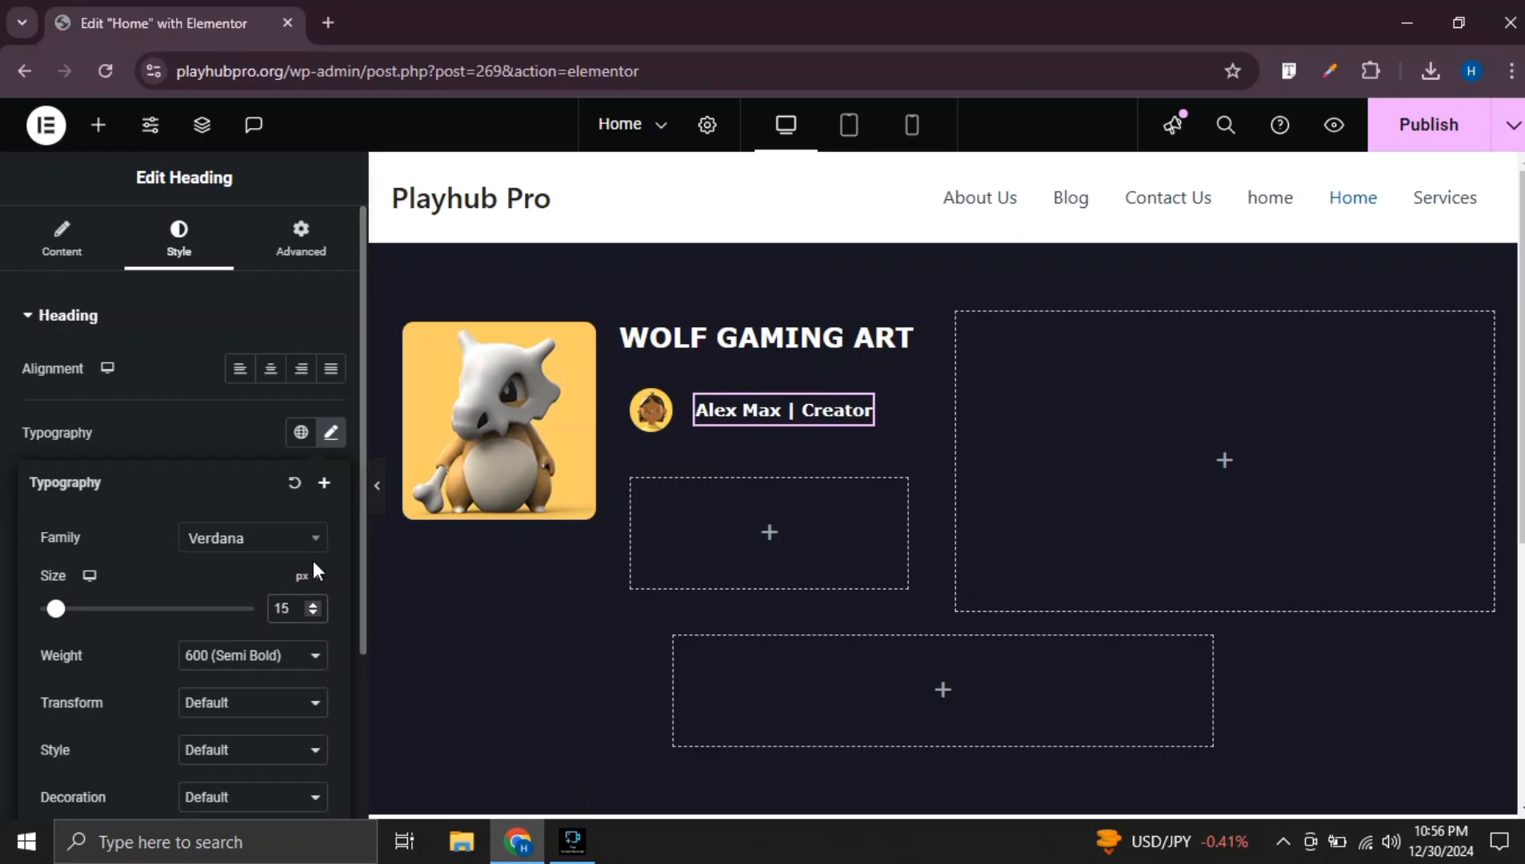
pyautogui.click(766, 536)
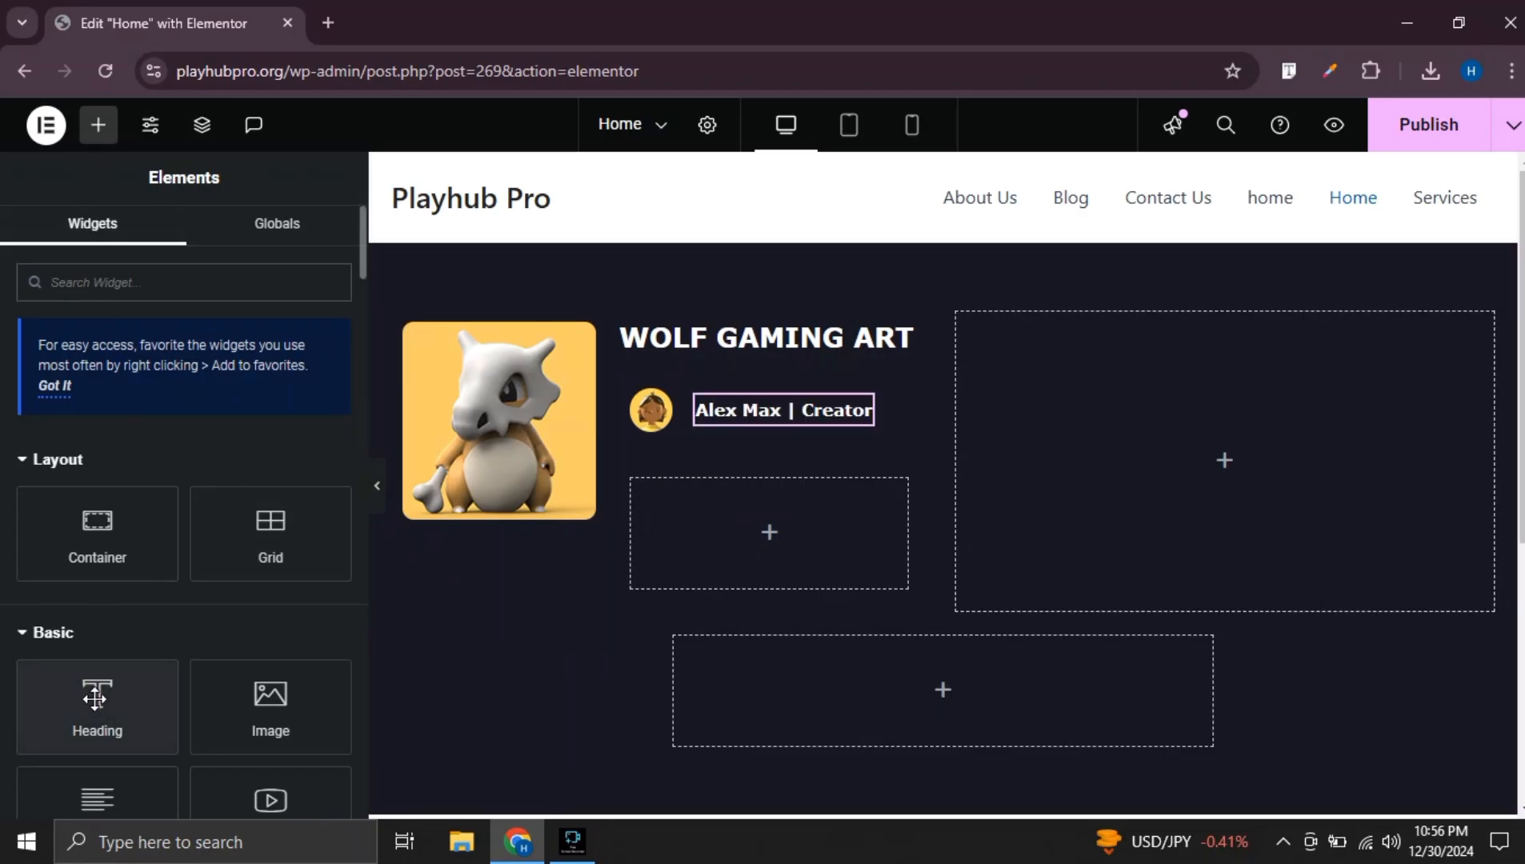
# Add a heading below the byline with the title 1.002 <span class="eth">ETH</span>
pyautogui.moveTo(95, 698); pyautogui.dragTo(719, 540)
pyautogui.moveTo(224, 397); pyautogui.dragTo(3, 408)
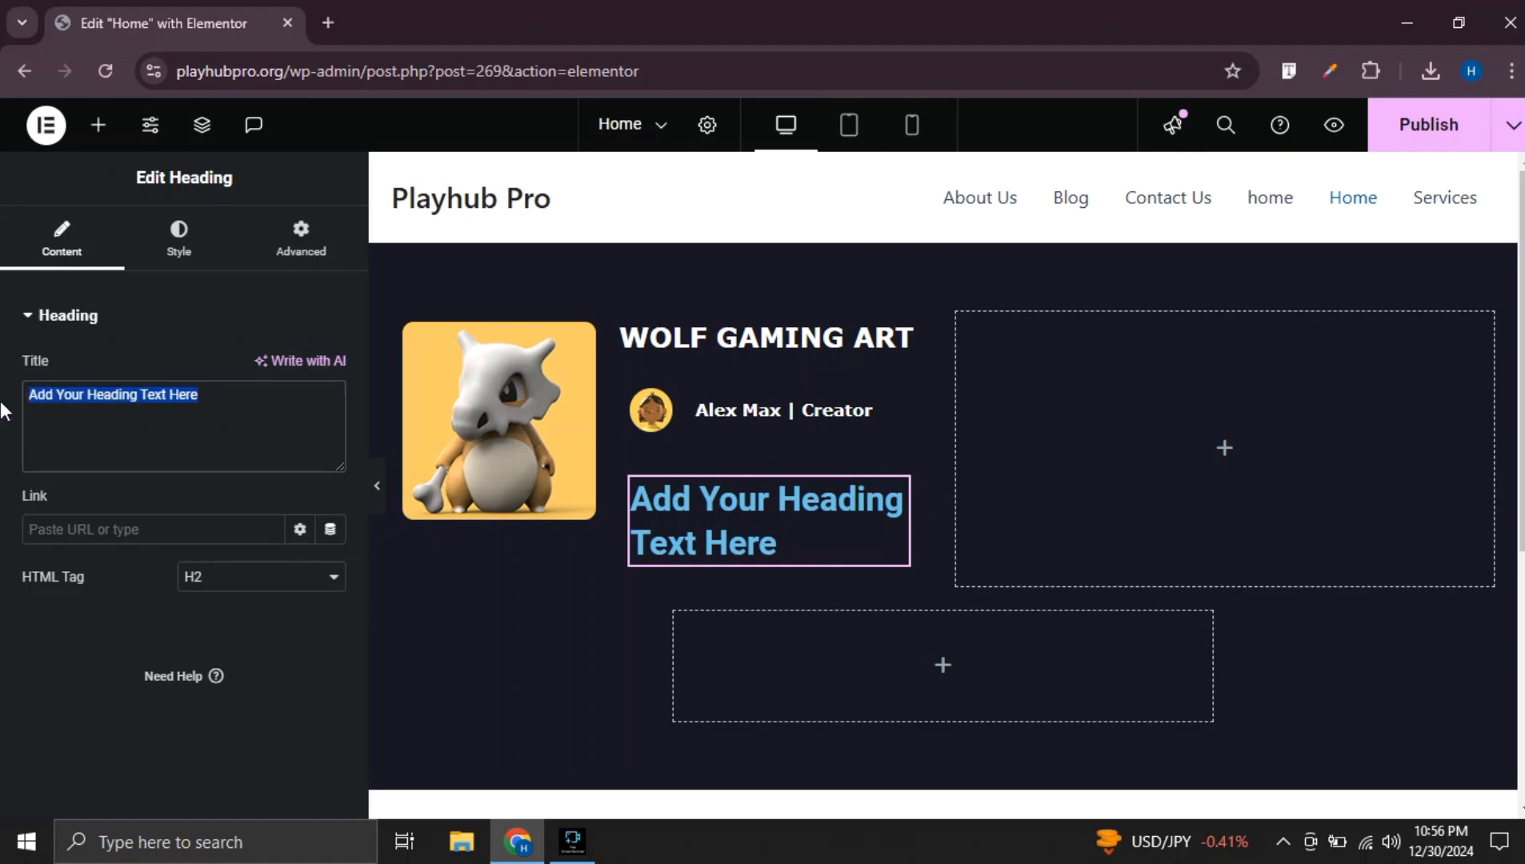
pyautogui.press('BackSpace')
pyautogui.write('1')
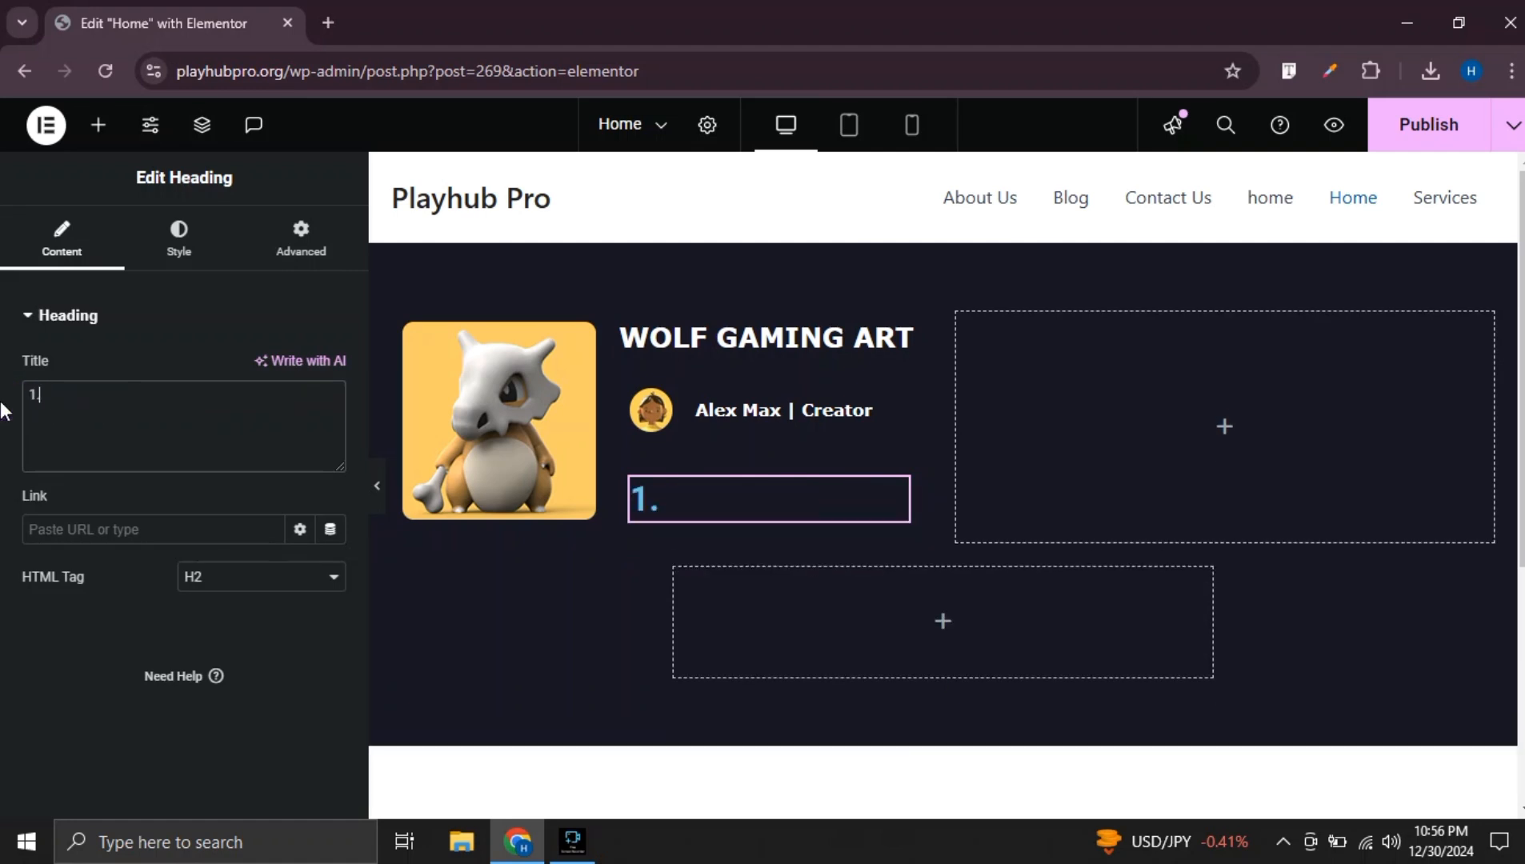
pyautogui.write('.002 E')
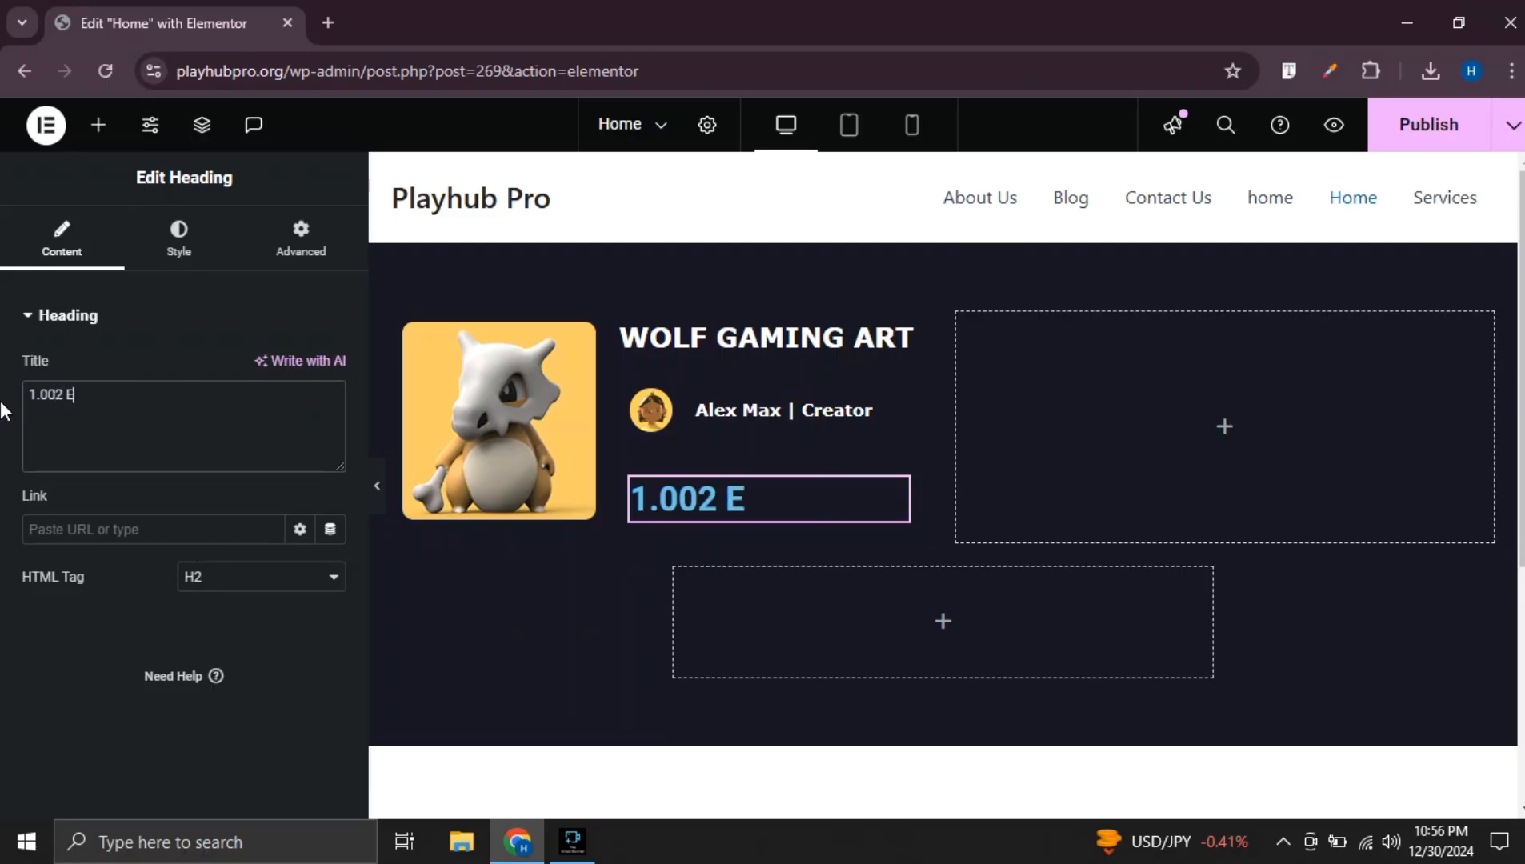
pyautogui.write('TH<>s')
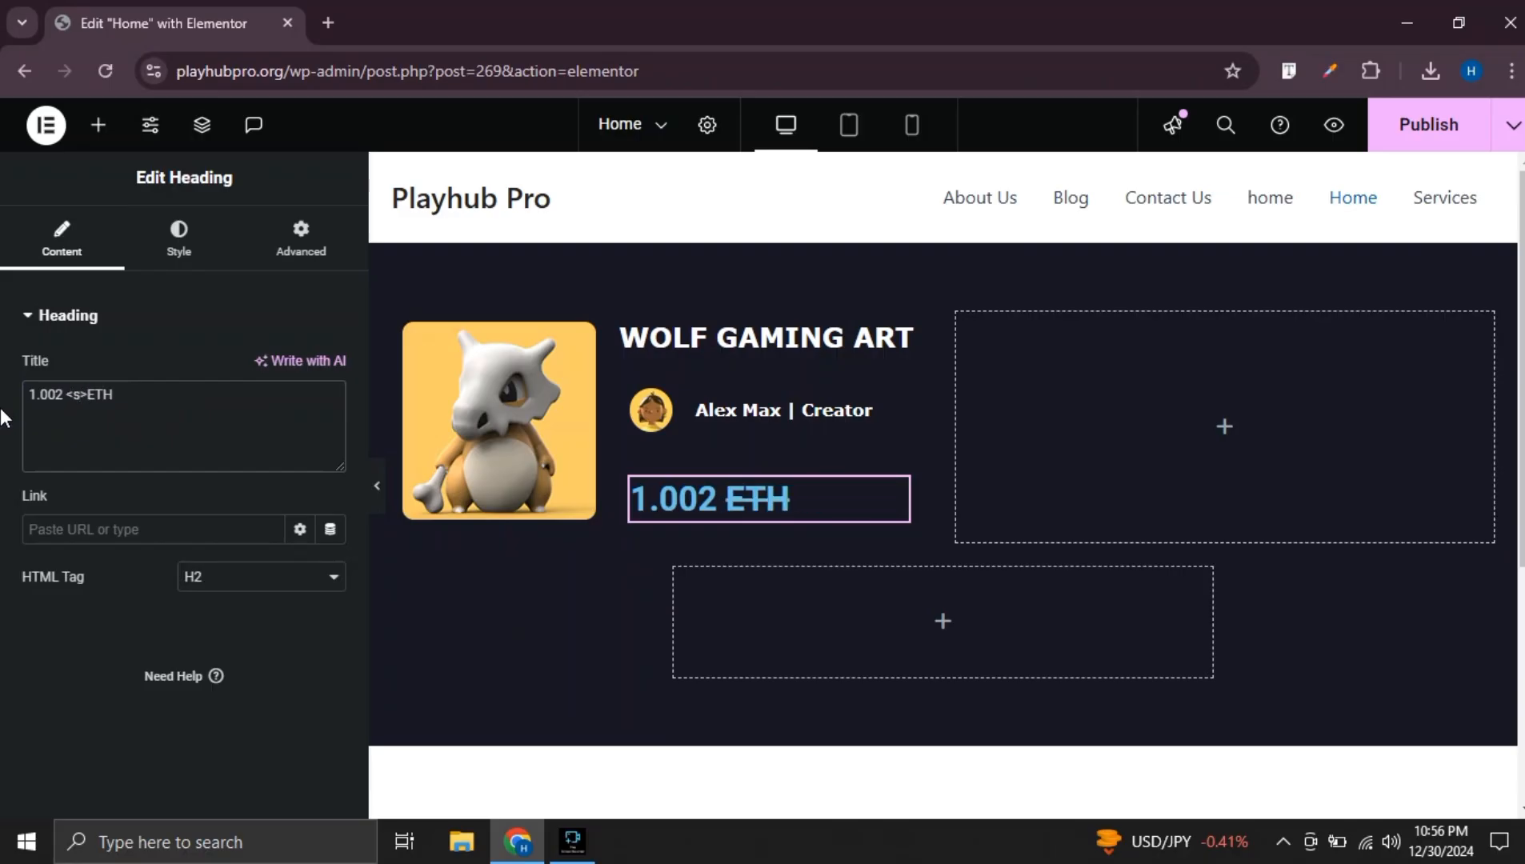
pyautogui.write('pan')
pyautogui.write(' class ')
pyautogui.write('= ""')
pyautogui.write('r')
pyautogui.write('th')
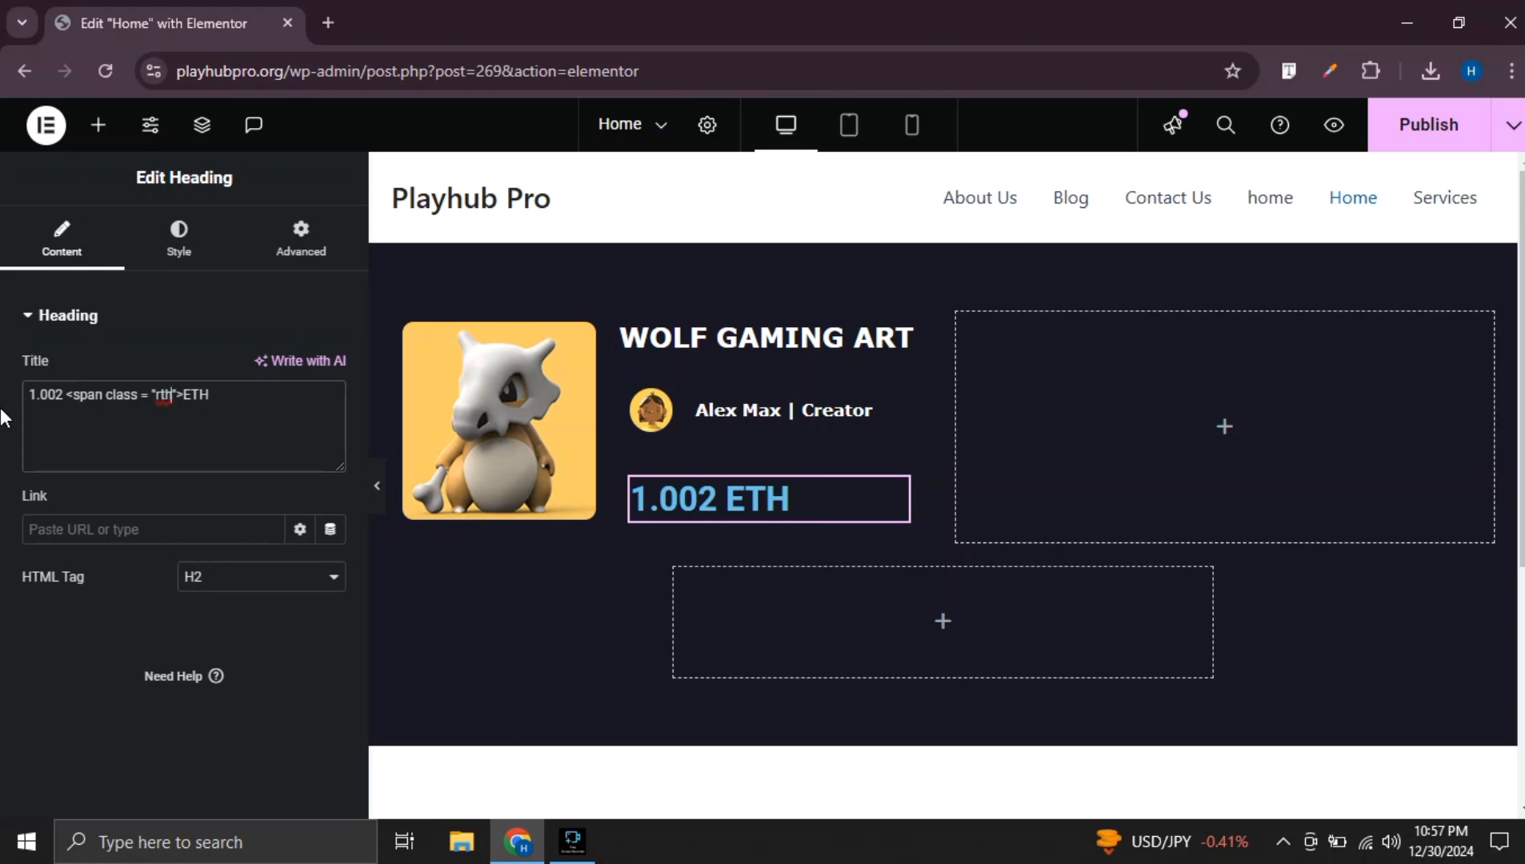
pyautogui.press('BackSpace')
pyautogui.write('e')
pyautogui.write('span>')
# Add a Click here Button widget below the 1.002 ETH price
pyautogui.click(103, 121)
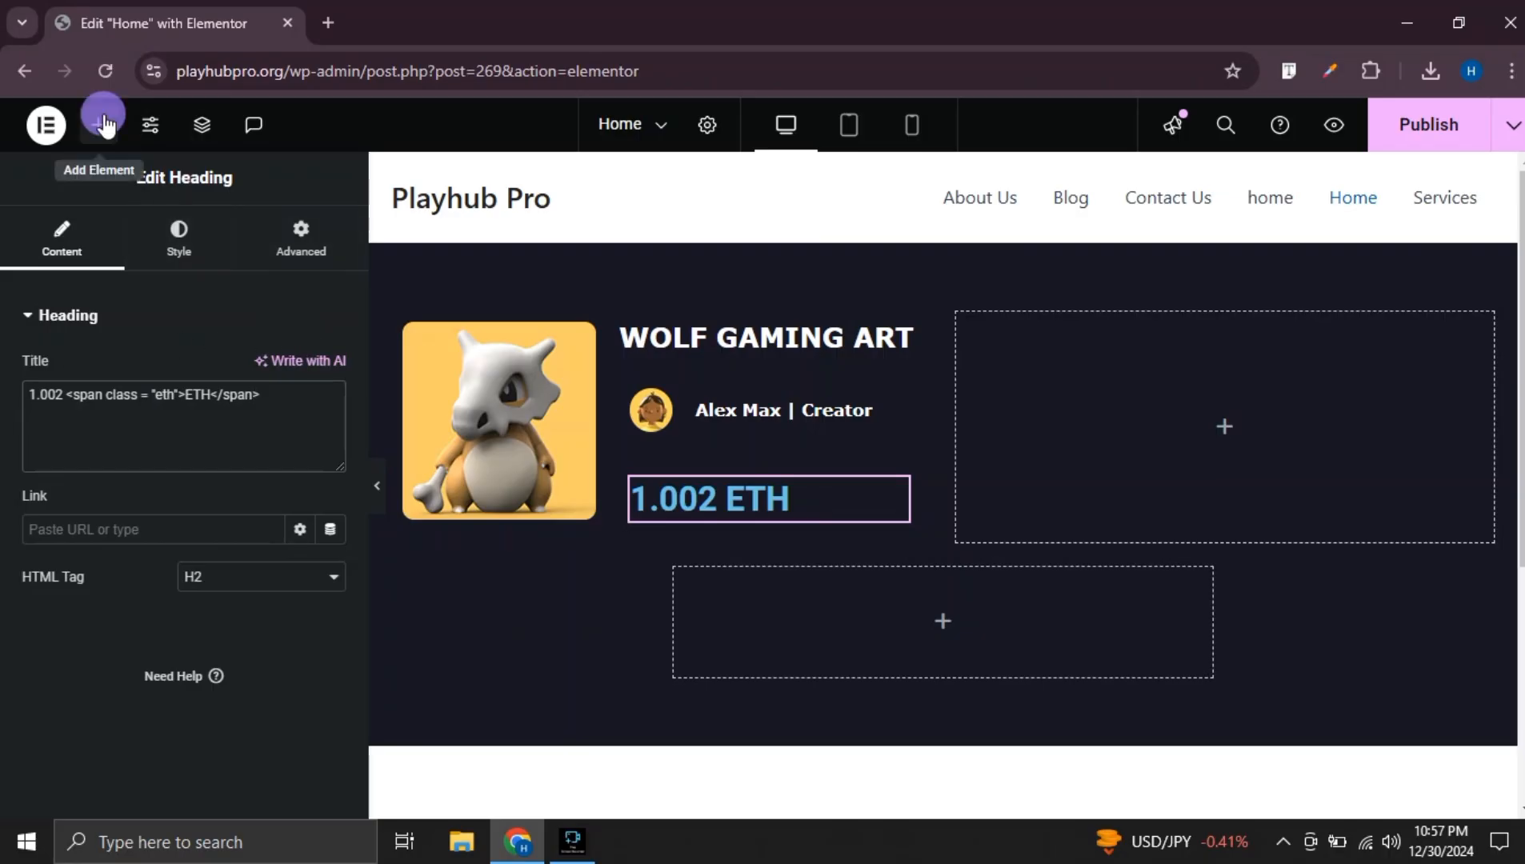
pyautogui.click(160, 282)
pyautogui.write('bu')
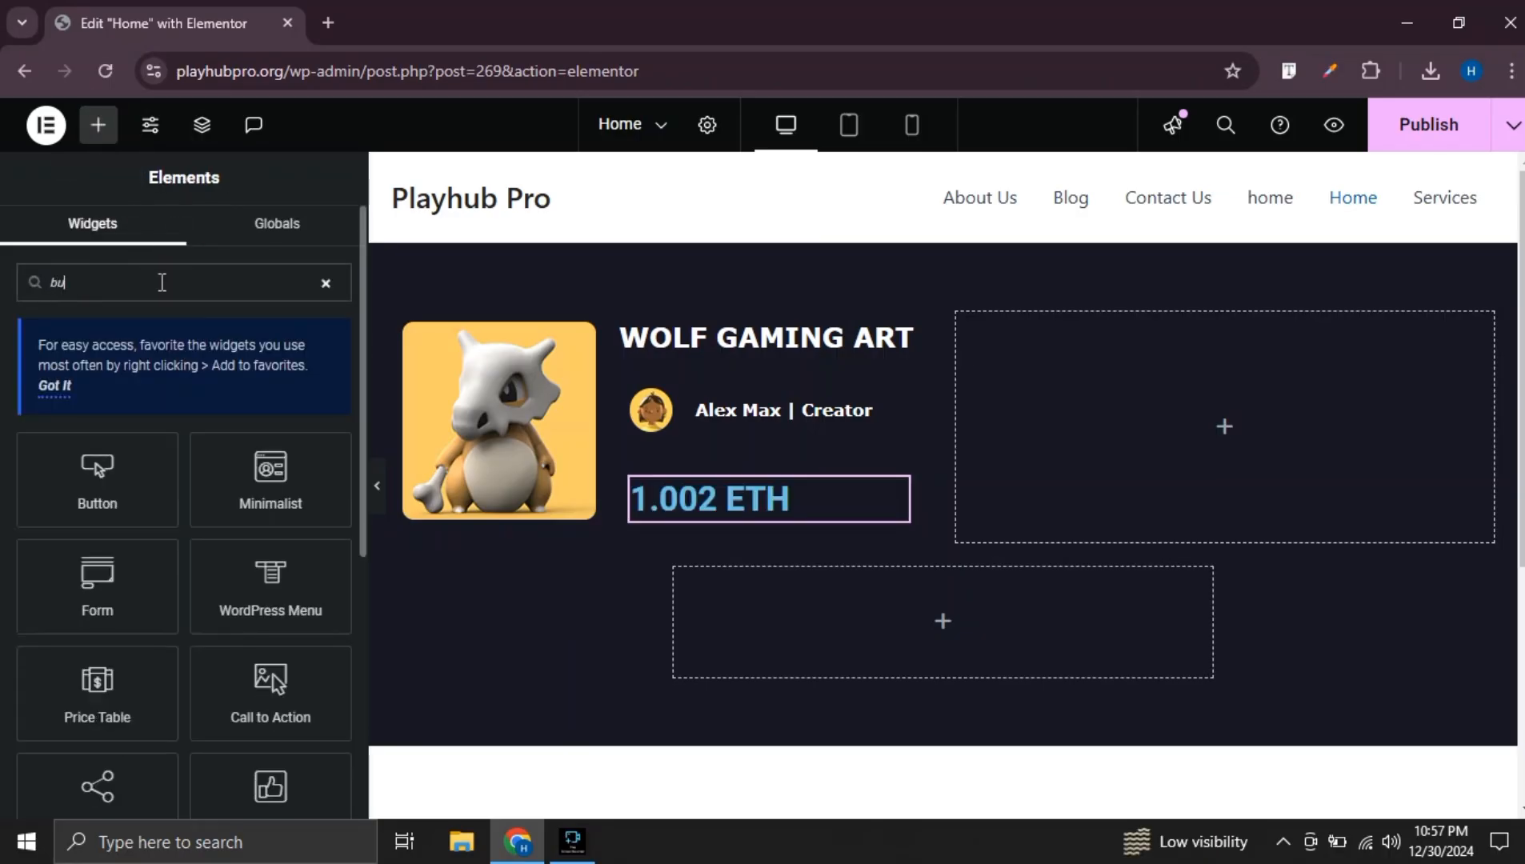
pyautogui.write('tt')
pyautogui.moveTo(112, 479); pyautogui.dragTo(774, 514)
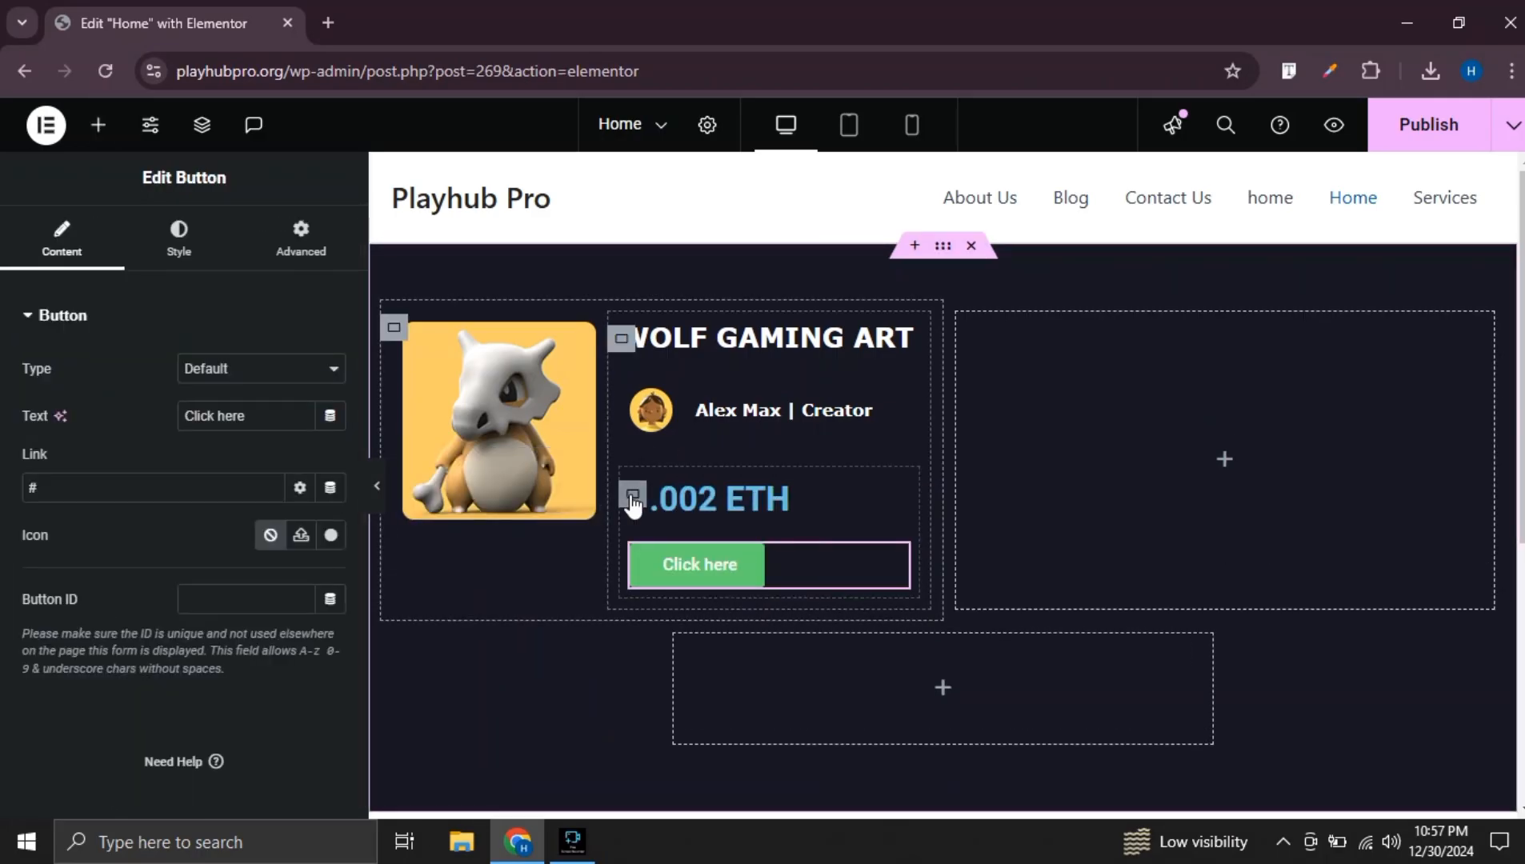
# Set the price-and-button container to Row direction with Space Between justification
pyautogui.click(632, 496)
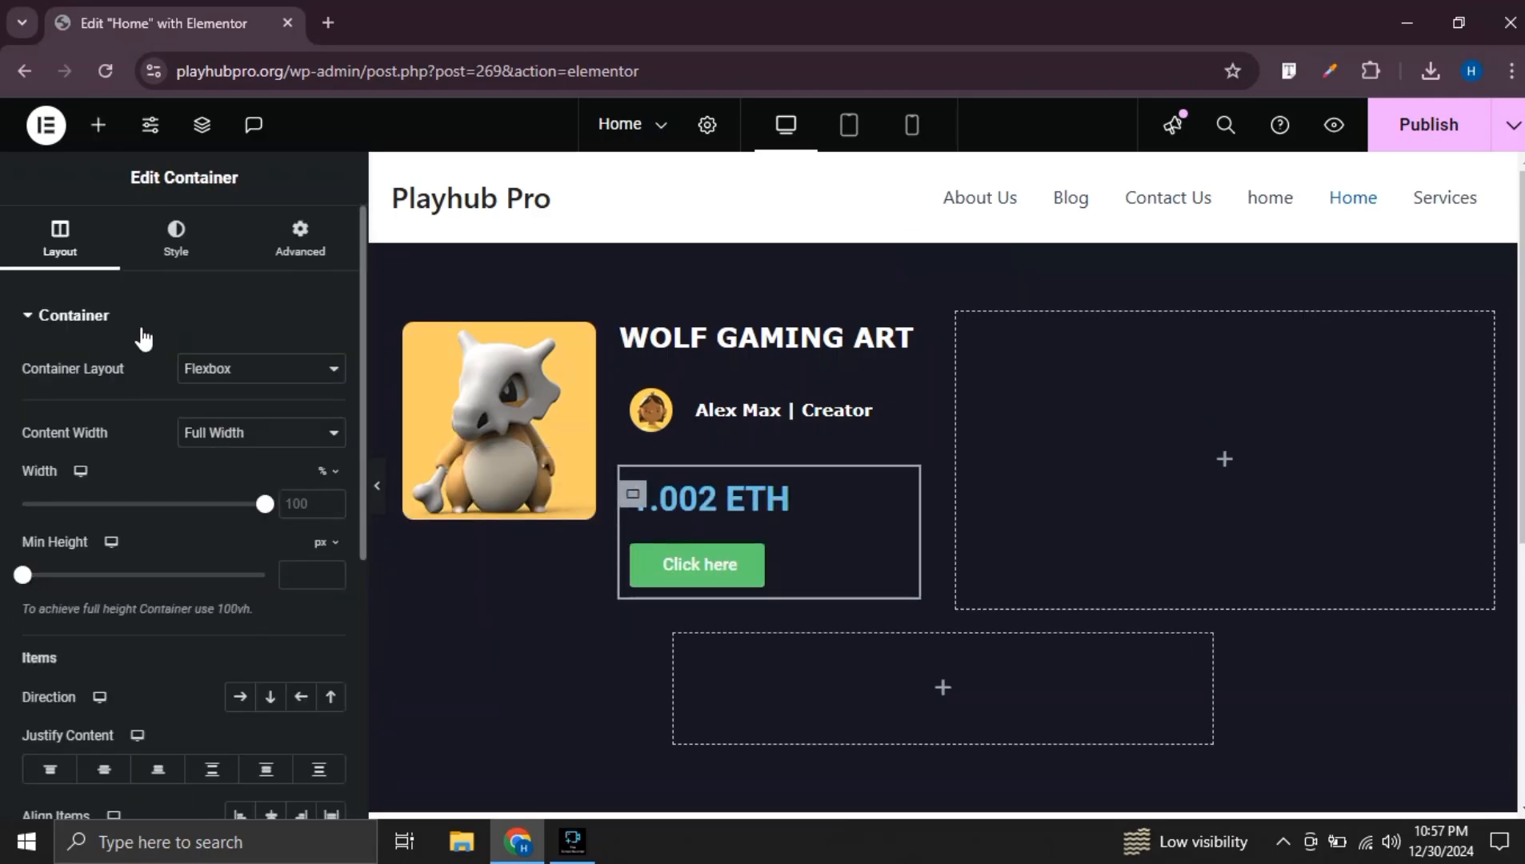
pyautogui.scroll(-4, 214, 477)
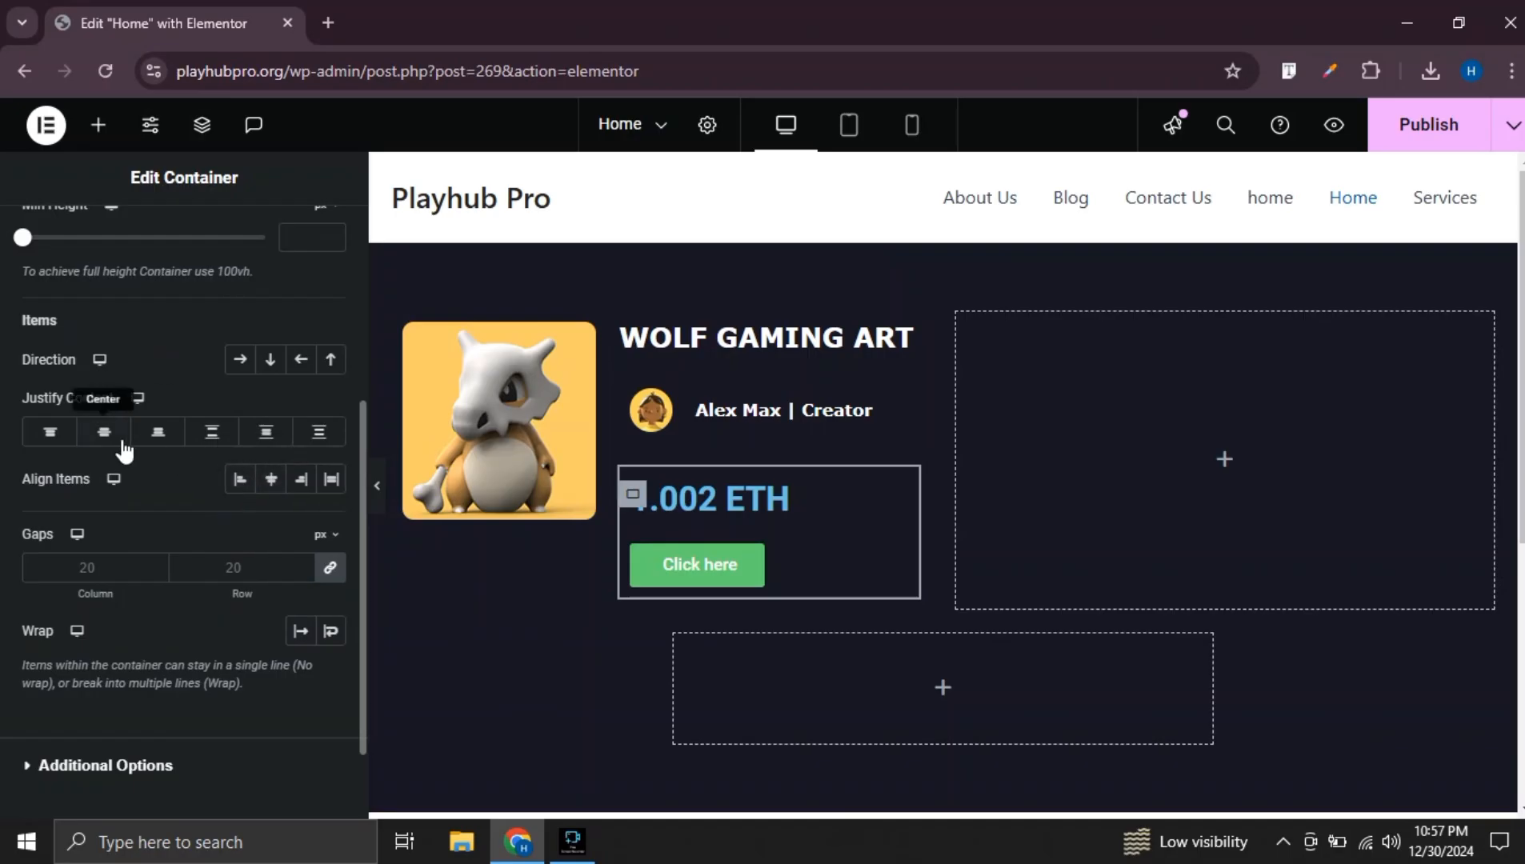
pyautogui.click(240, 359)
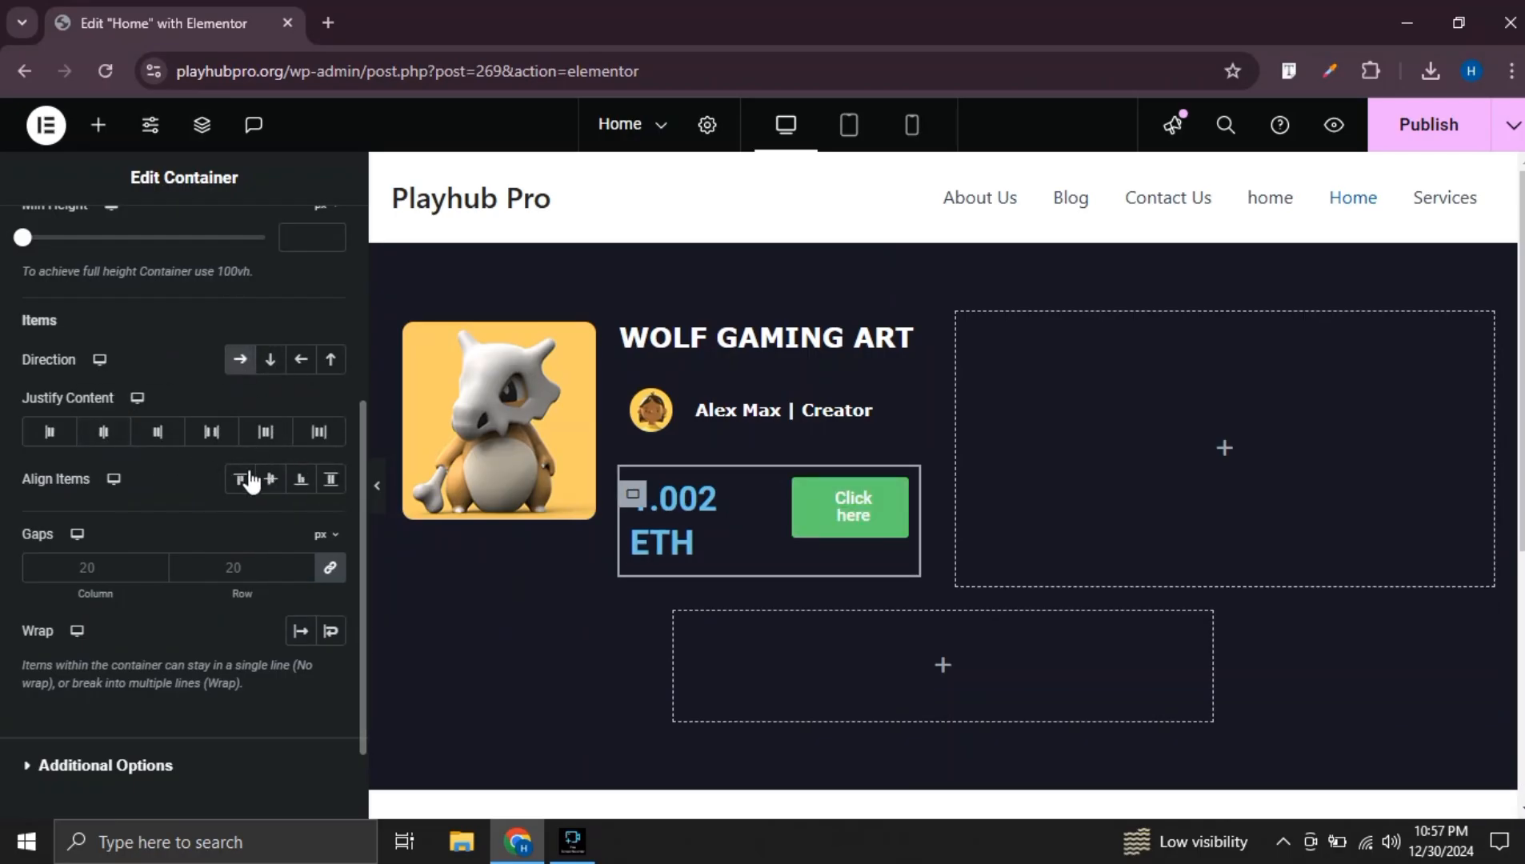
pyautogui.click(211, 433)
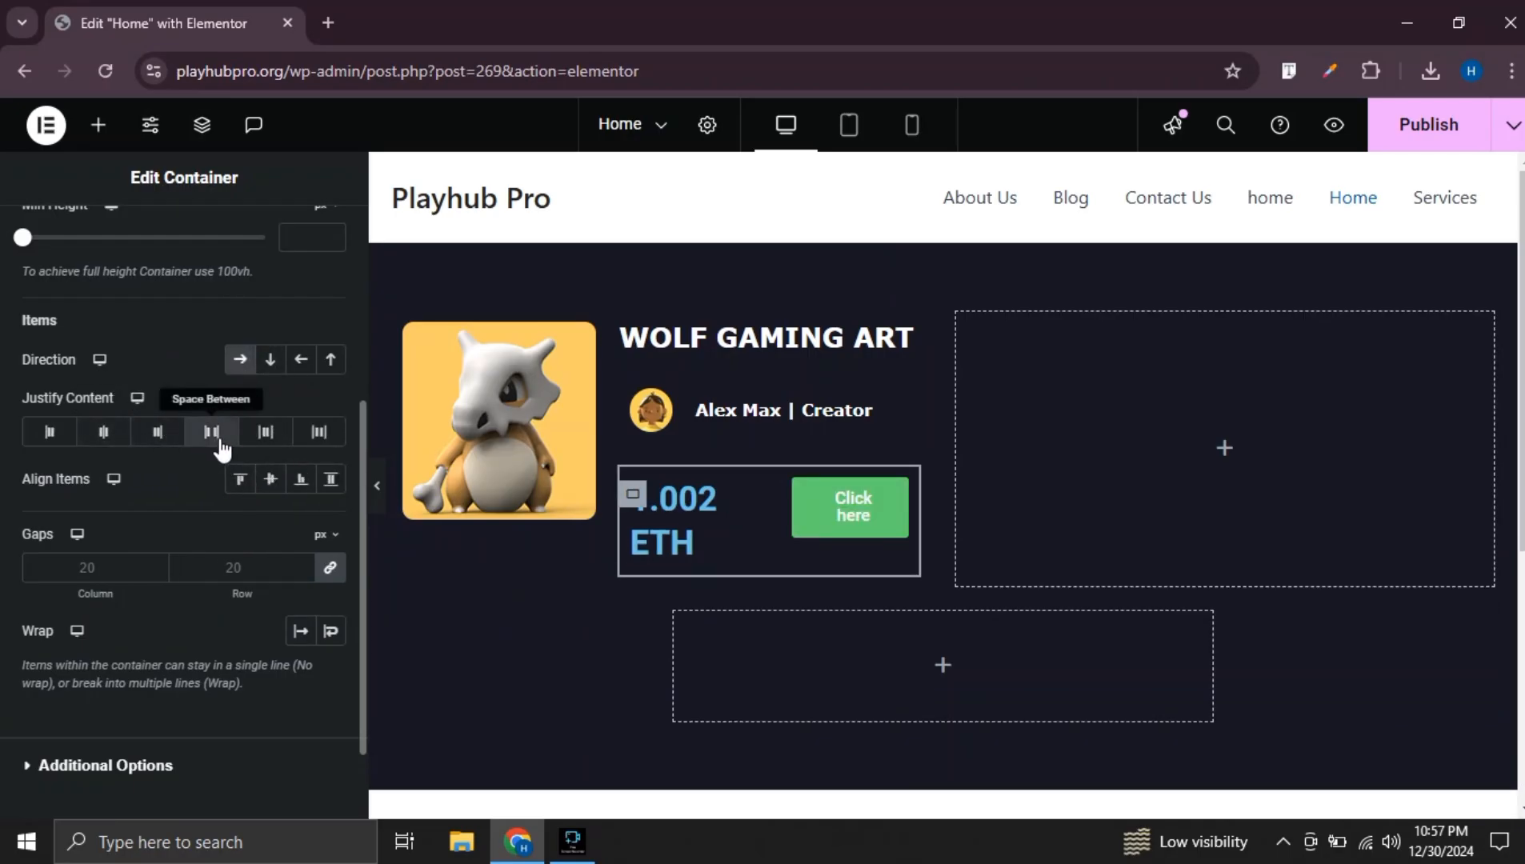
pyautogui.click(755, 510)
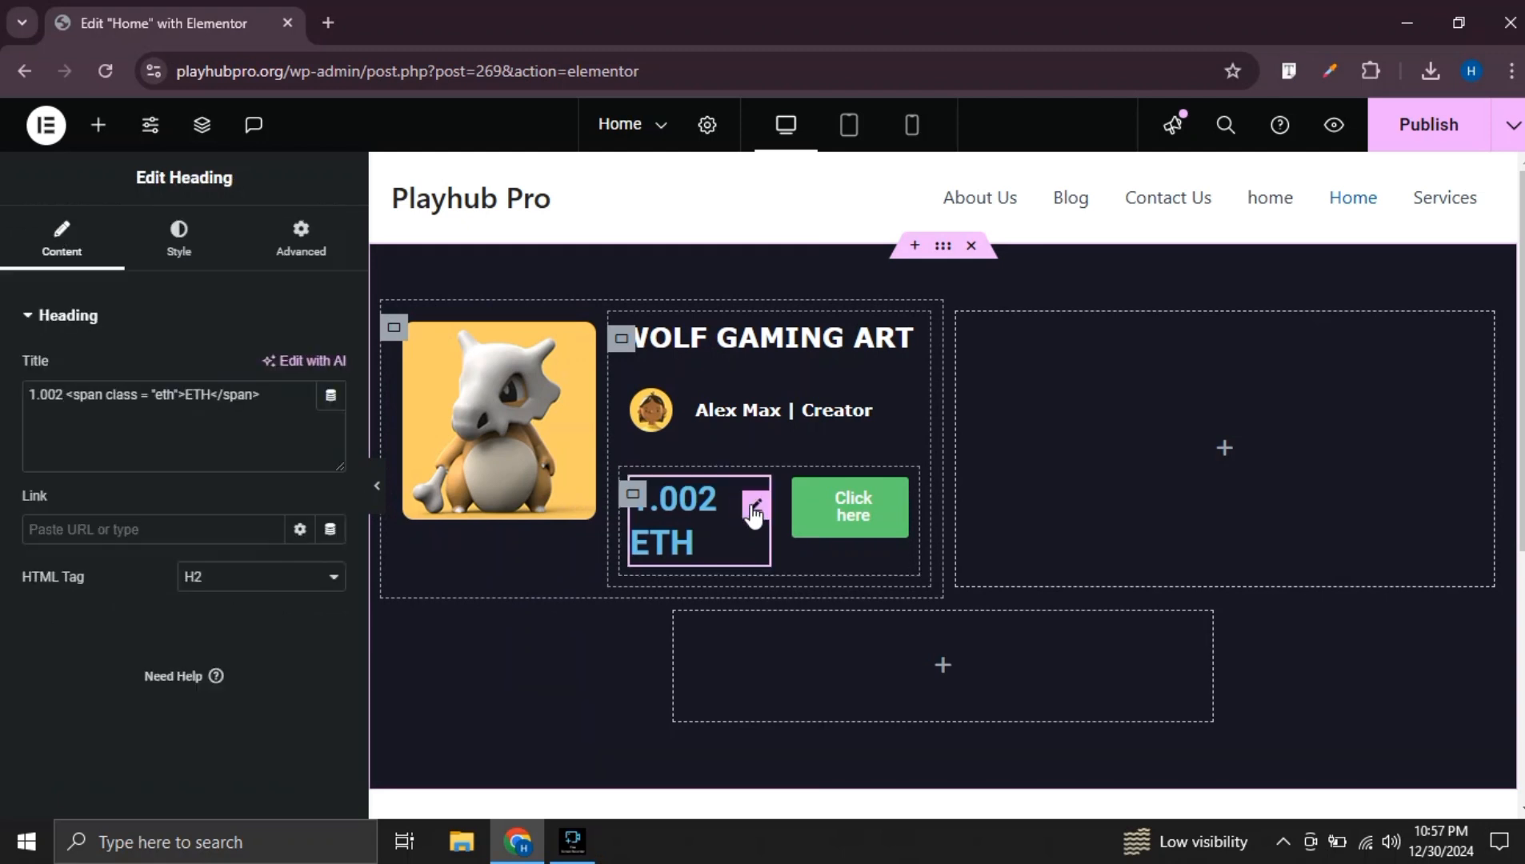
pyautogui.click(290, 586)
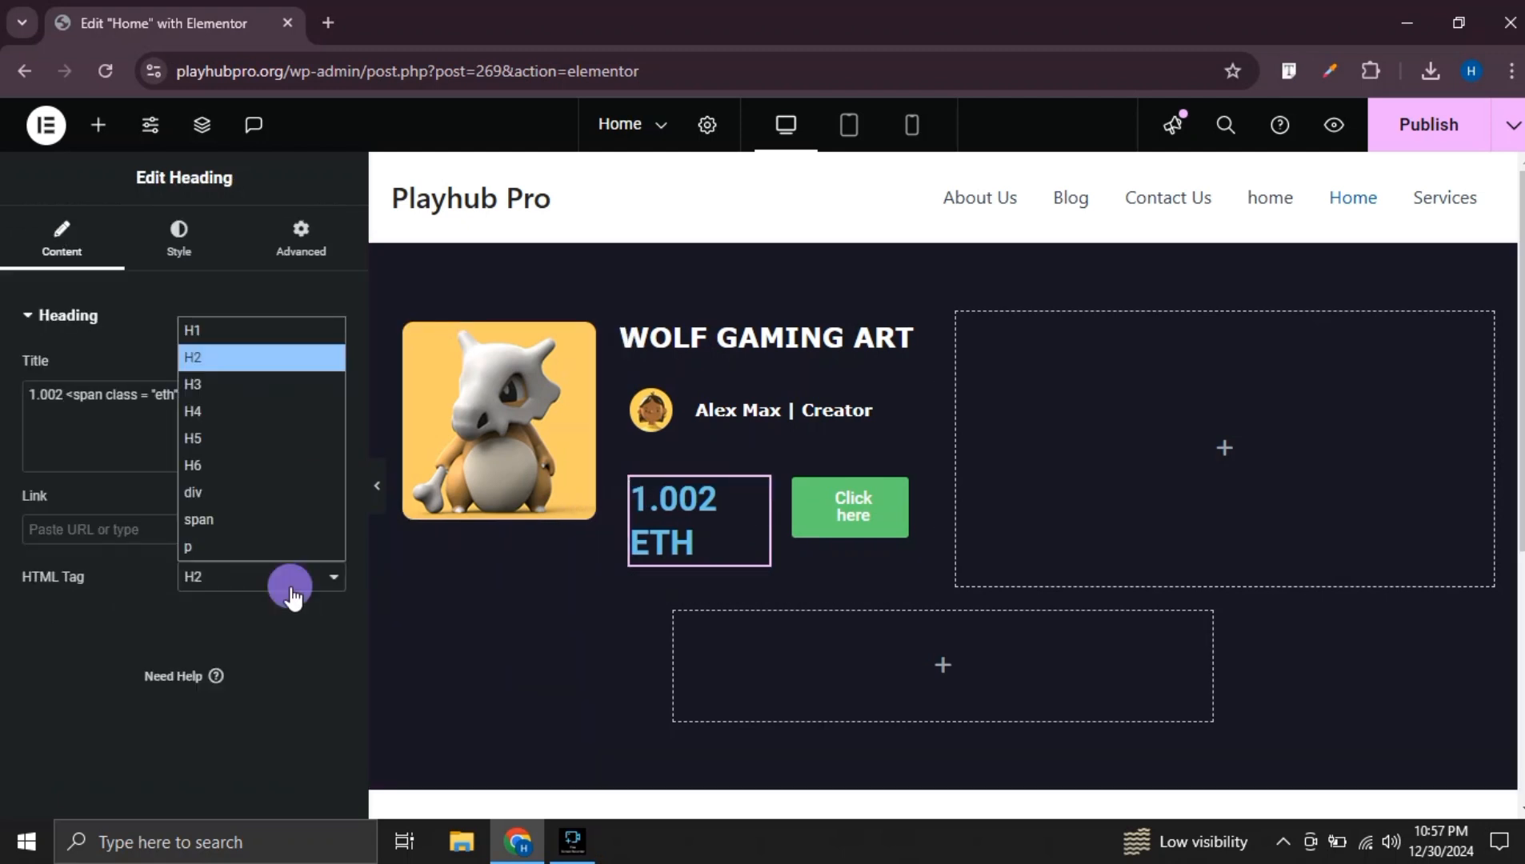
# Make the price heading a span and vertically centre it beside the button
pyautogui.click(223, 525)
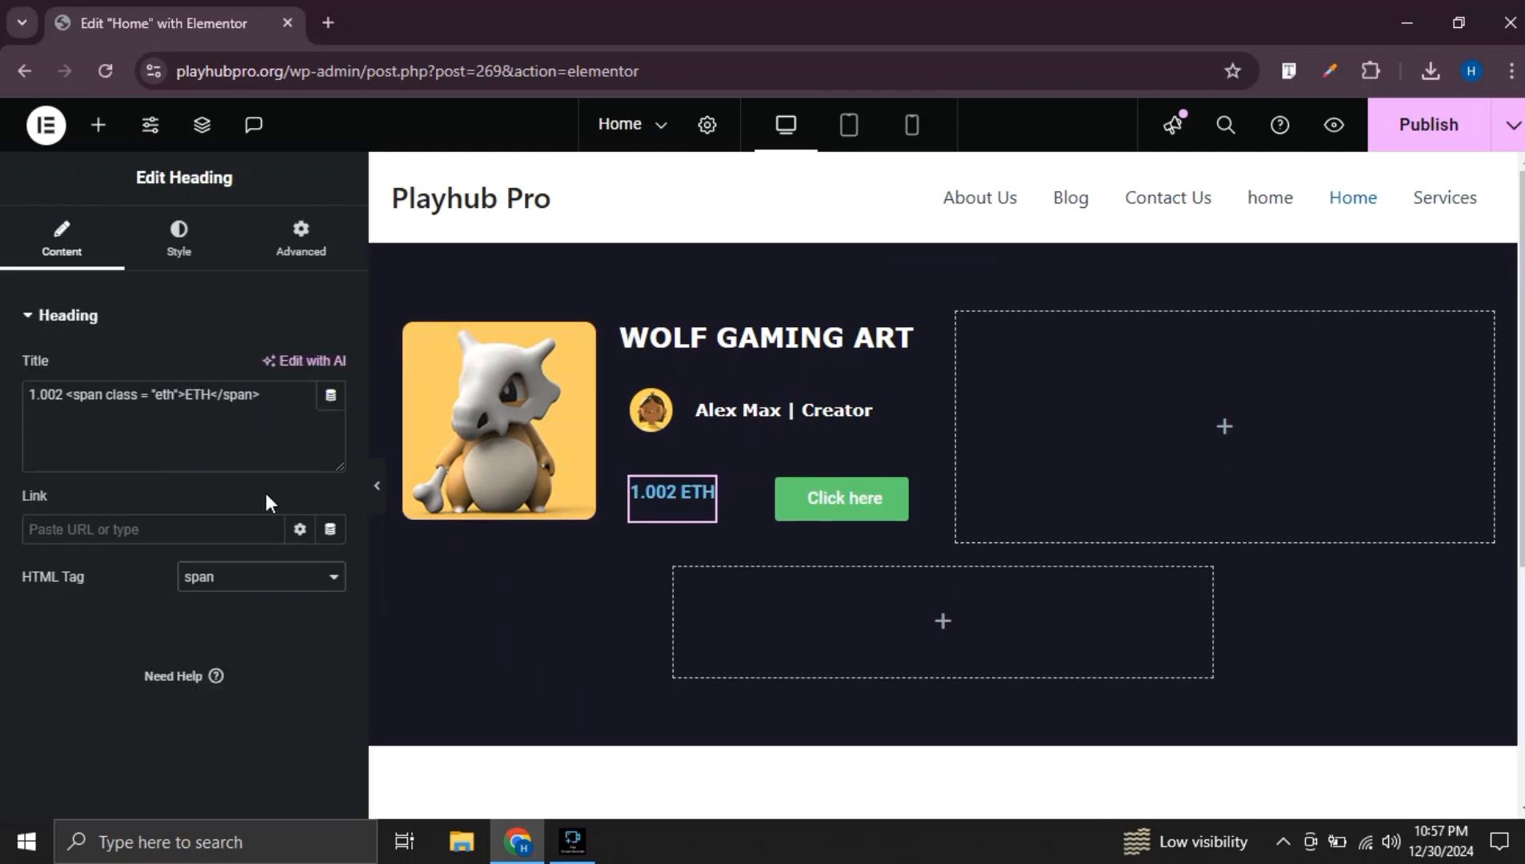
pyautogui.click(632, 495)
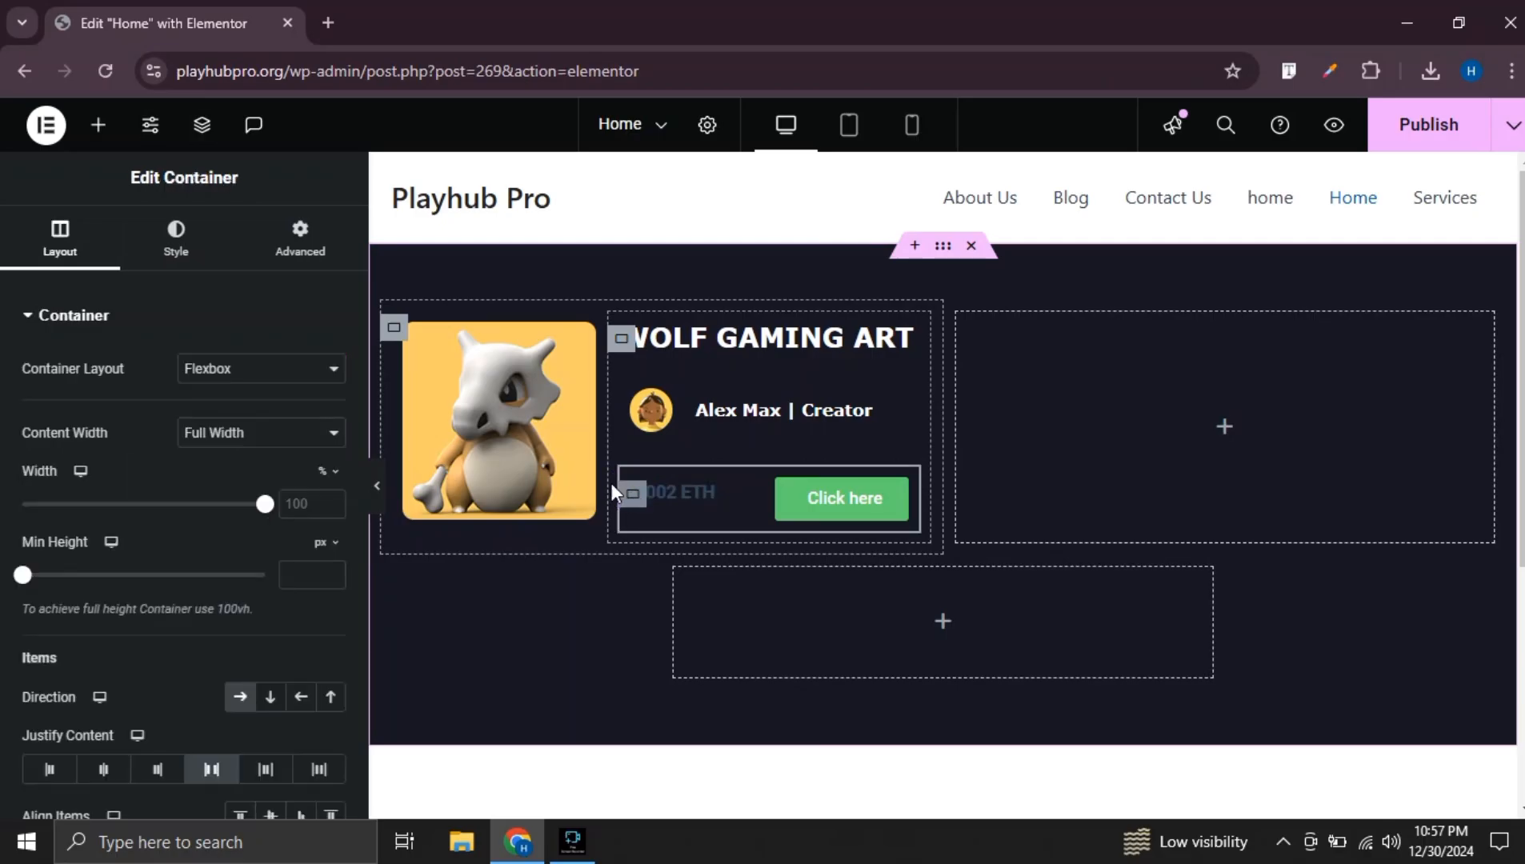
pyautogui.scroll(-4, 128, 390)
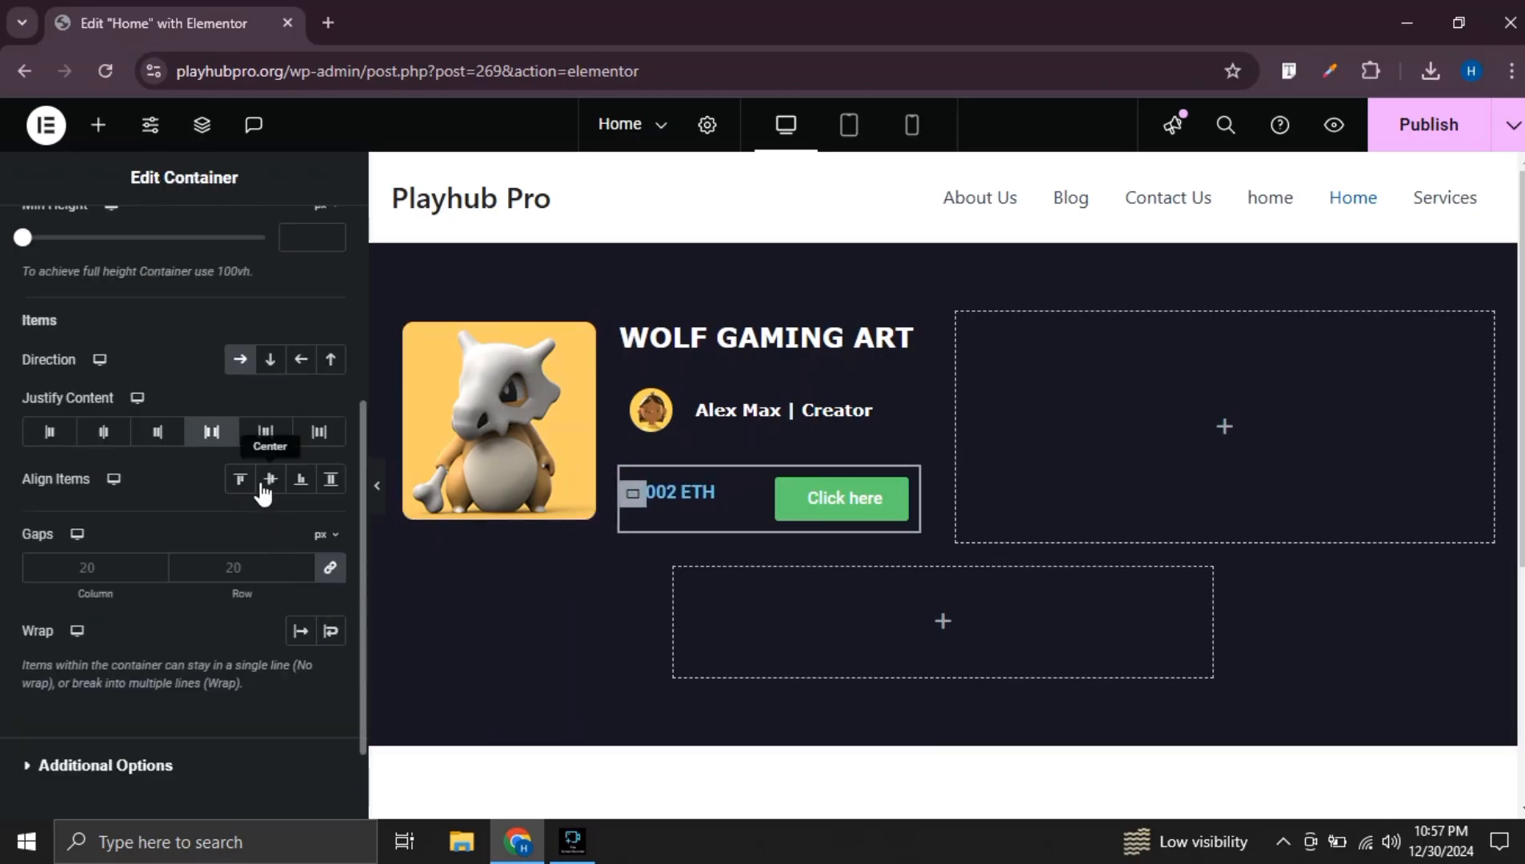
pyautogui.click(271, 479)
# In the price heading's Custom CSS, change the .eth colour from red to yellow
pyautogui.click(703, 513)
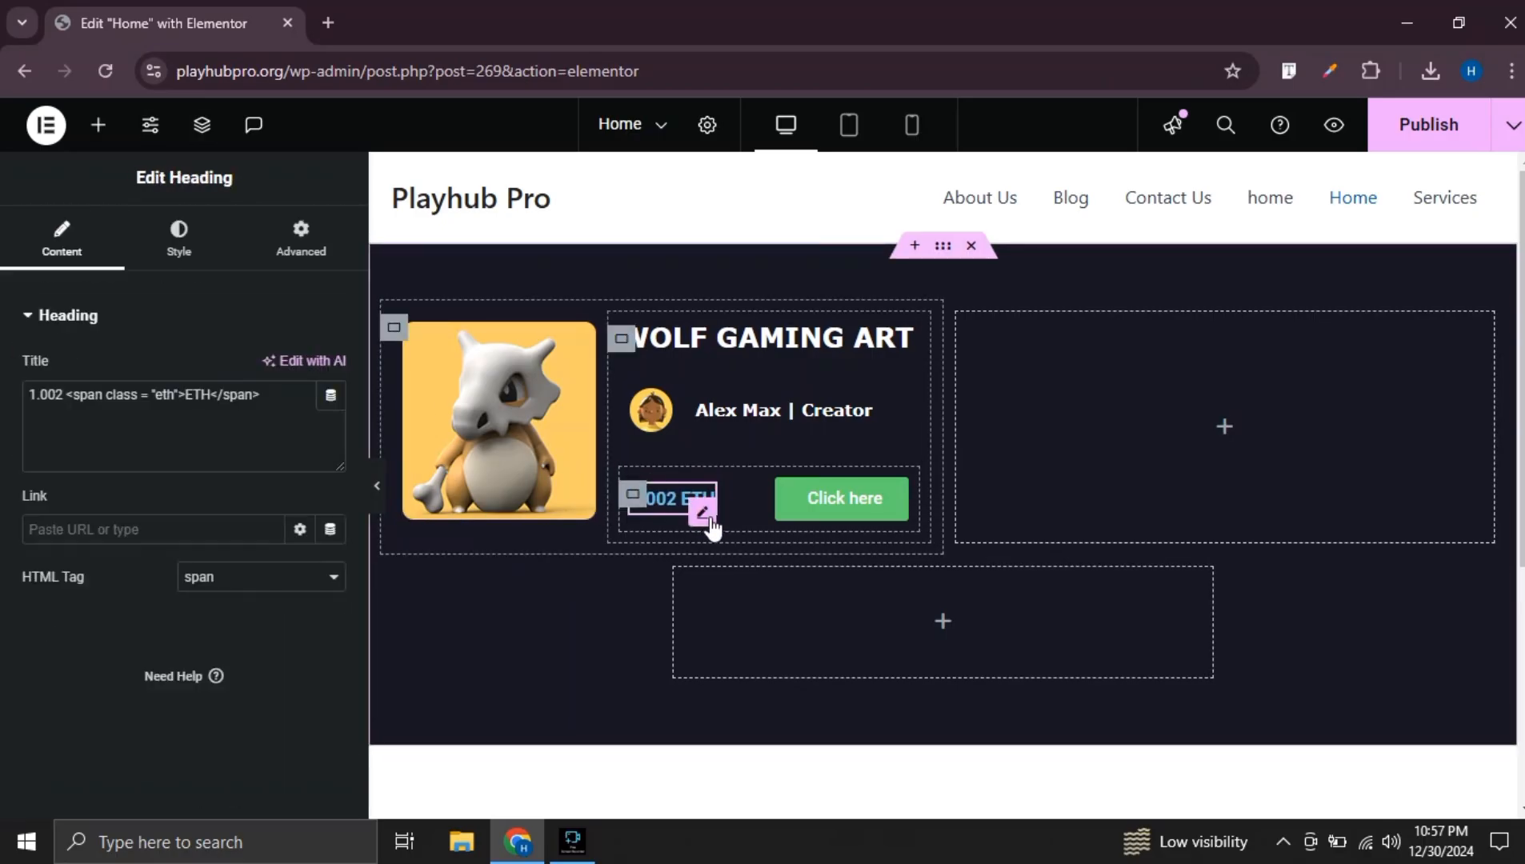
pyautogui.click(301, 255)
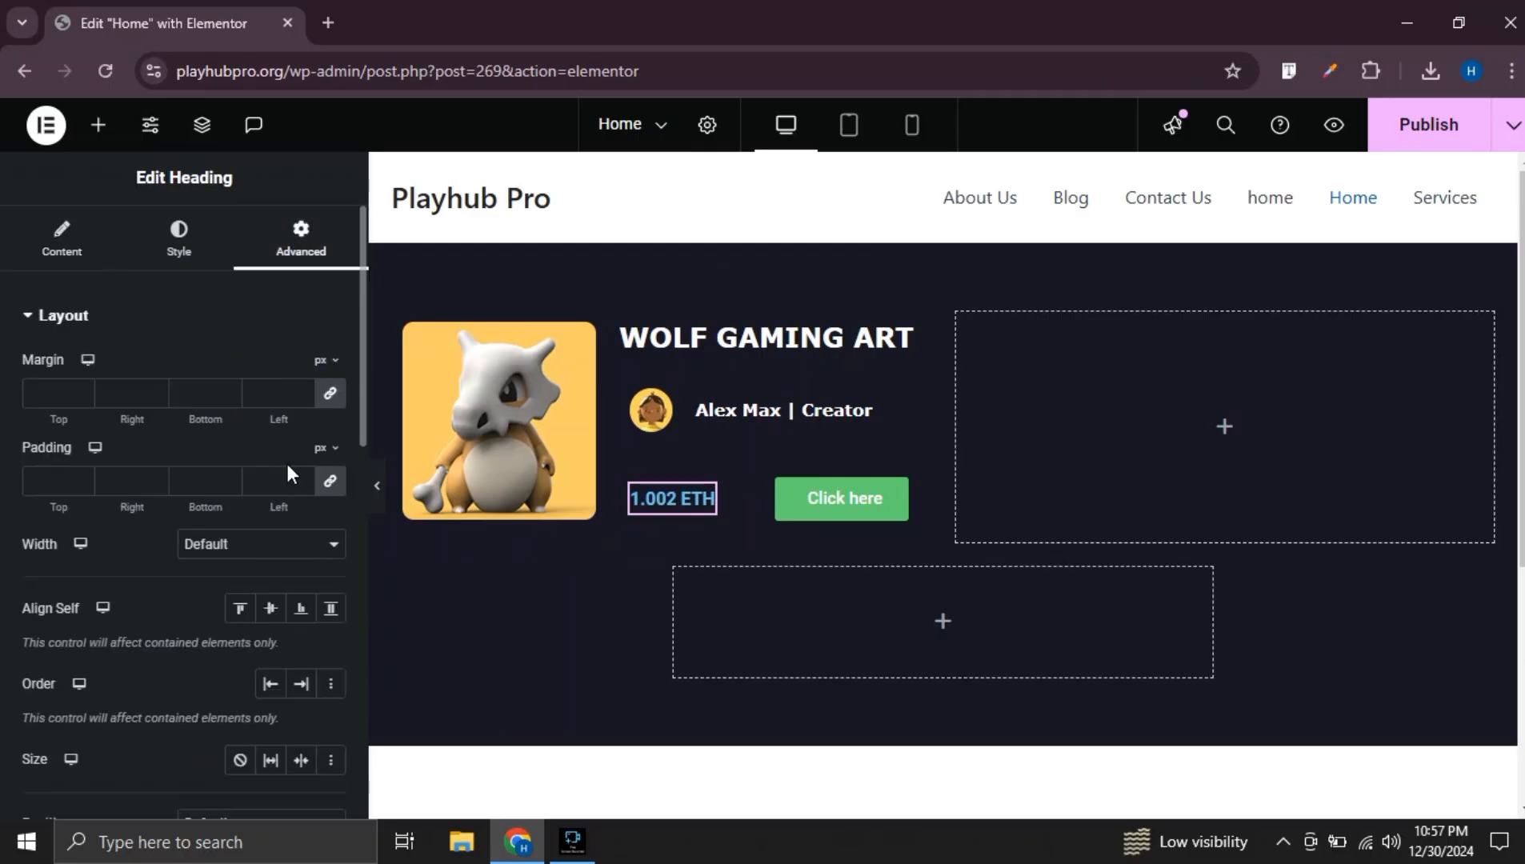
pyautogui.scroll(-10, 285, 465)
pyautogui.click(170, 653)
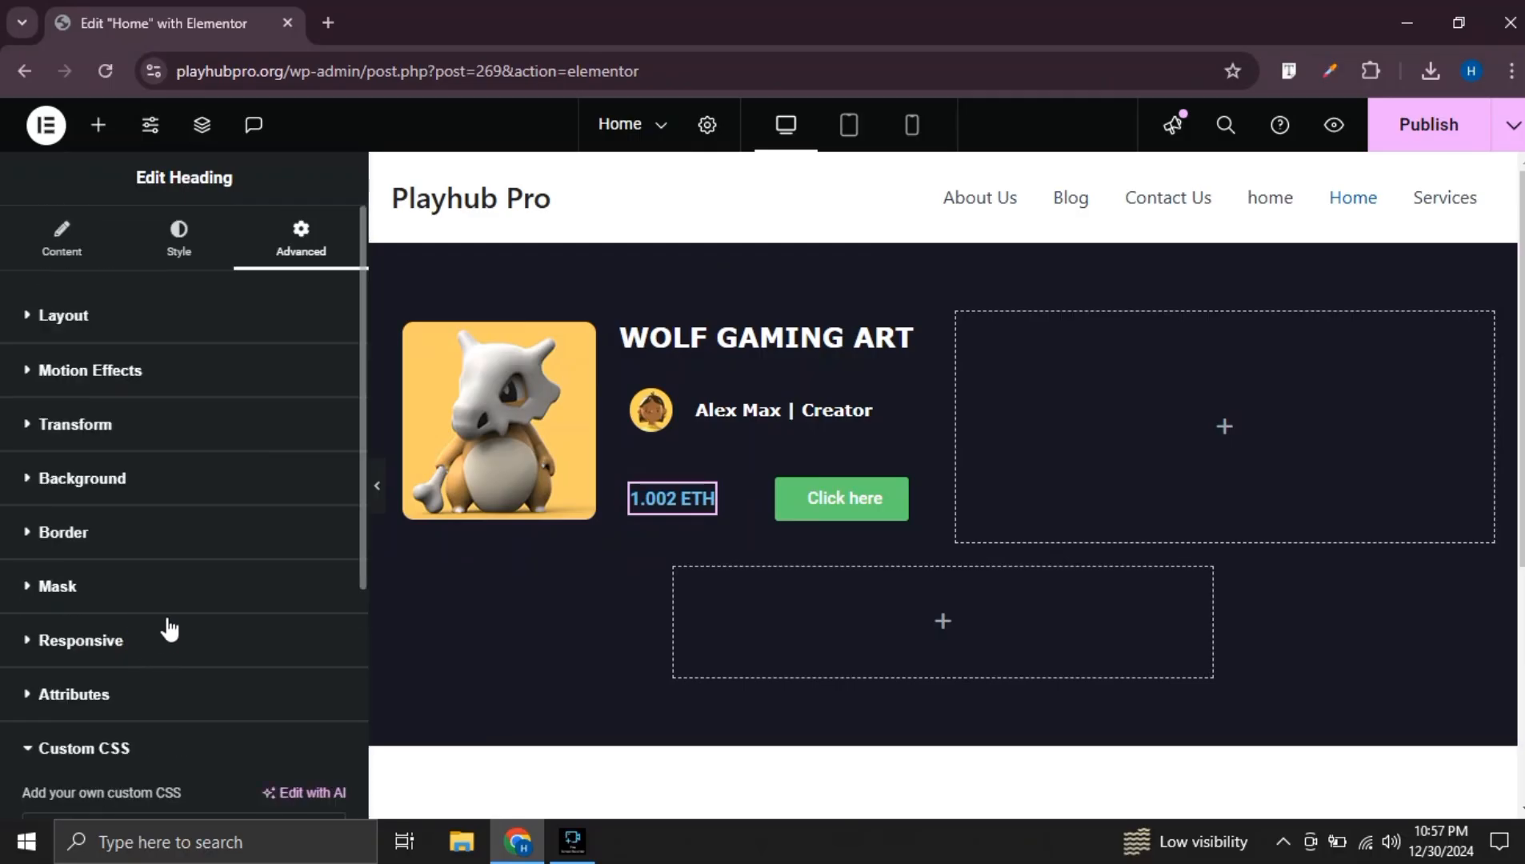
pyautogui.scroll(-5, 168, 616)
pyautogui.click(139, 484)
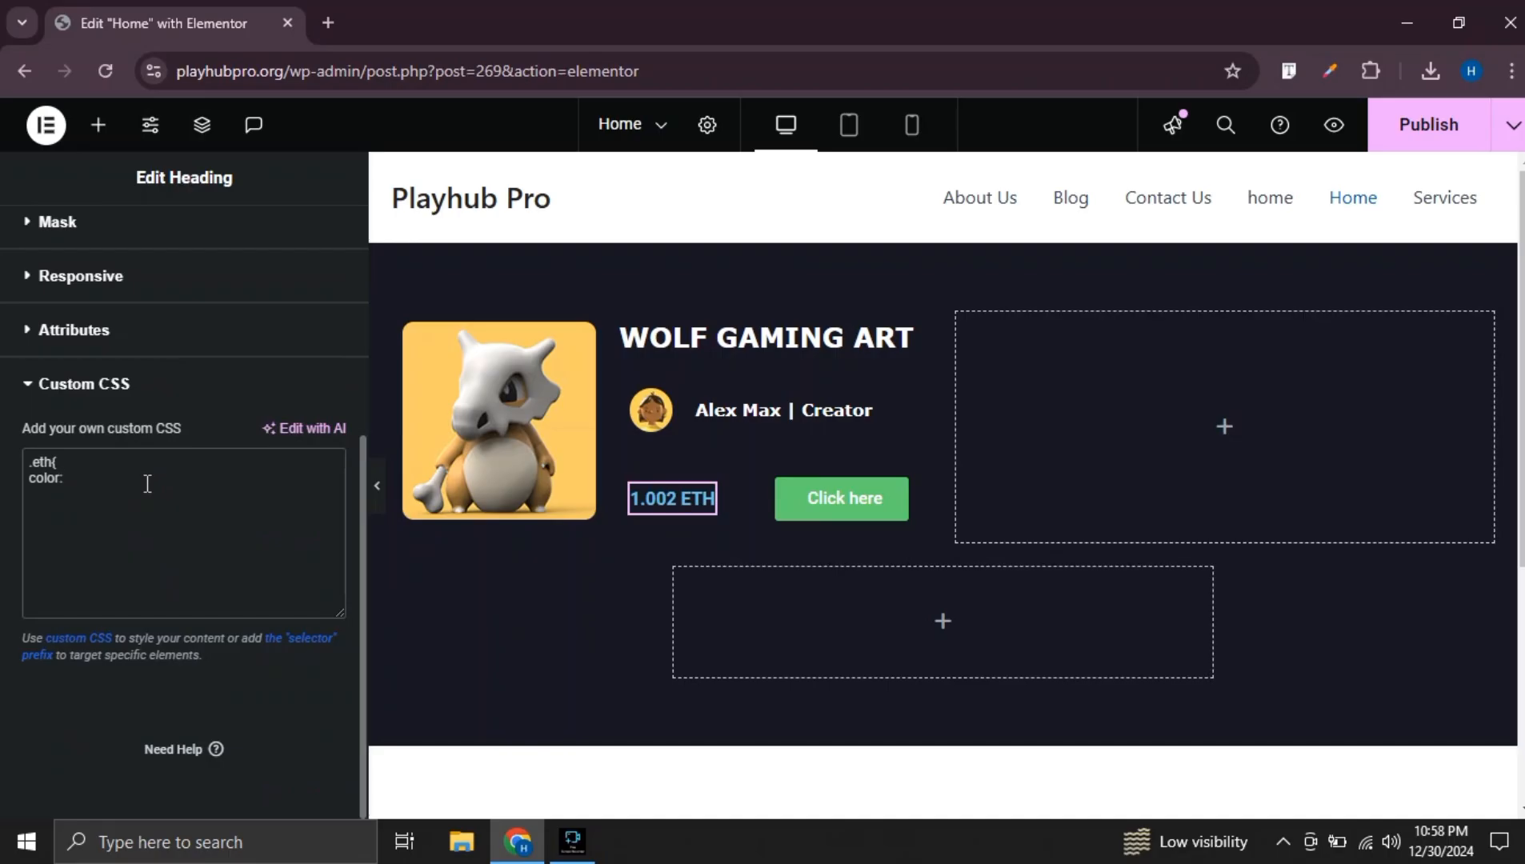
pyautogui.write('ed')
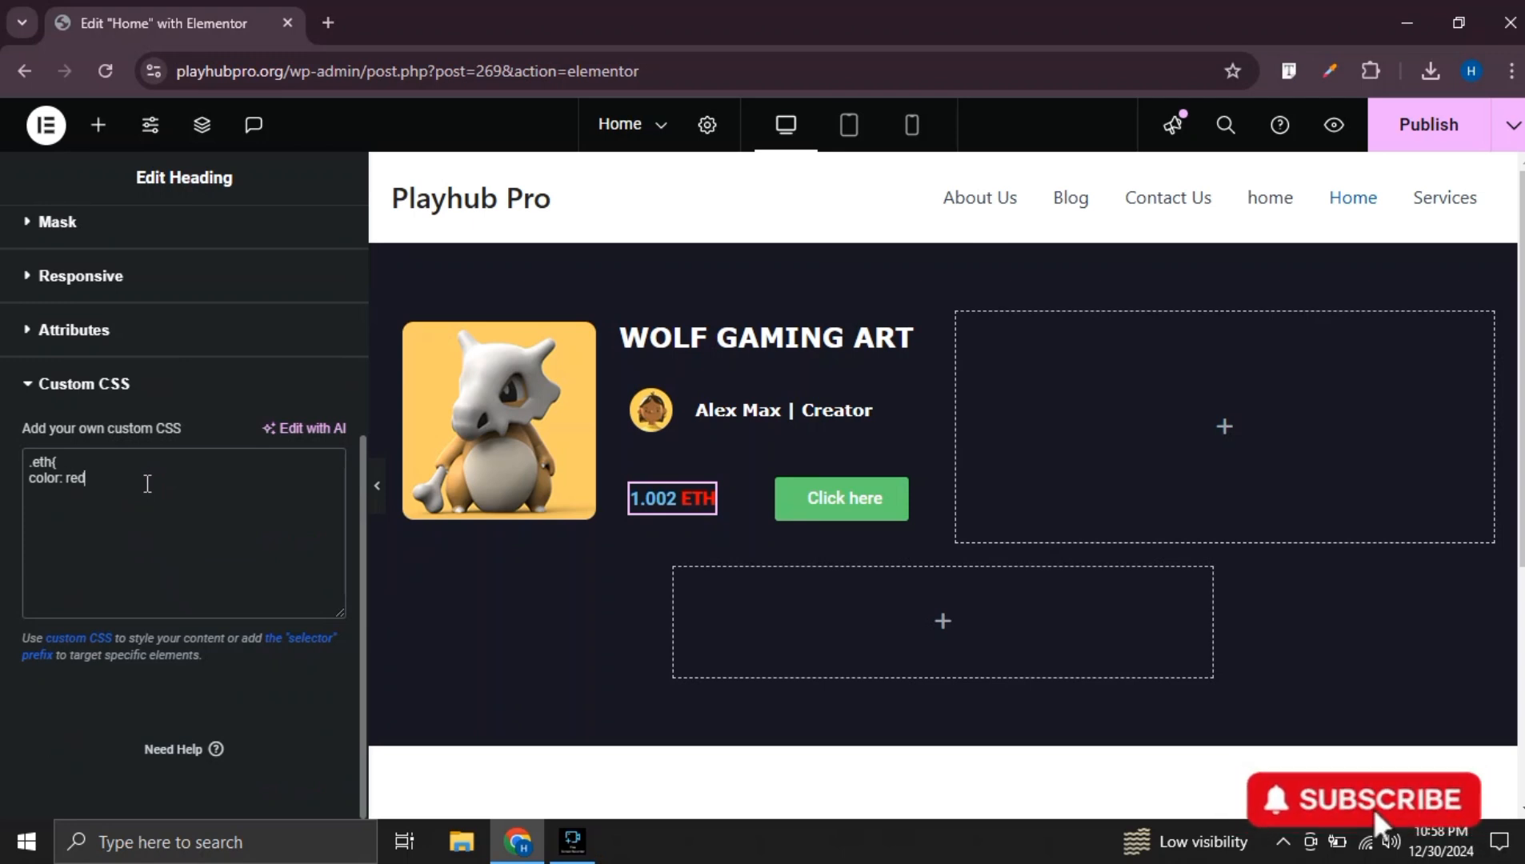
pyautogui.press('BackSpace')
pyautogui.press('BackSpace')
pyautogui.press('BackSpace')
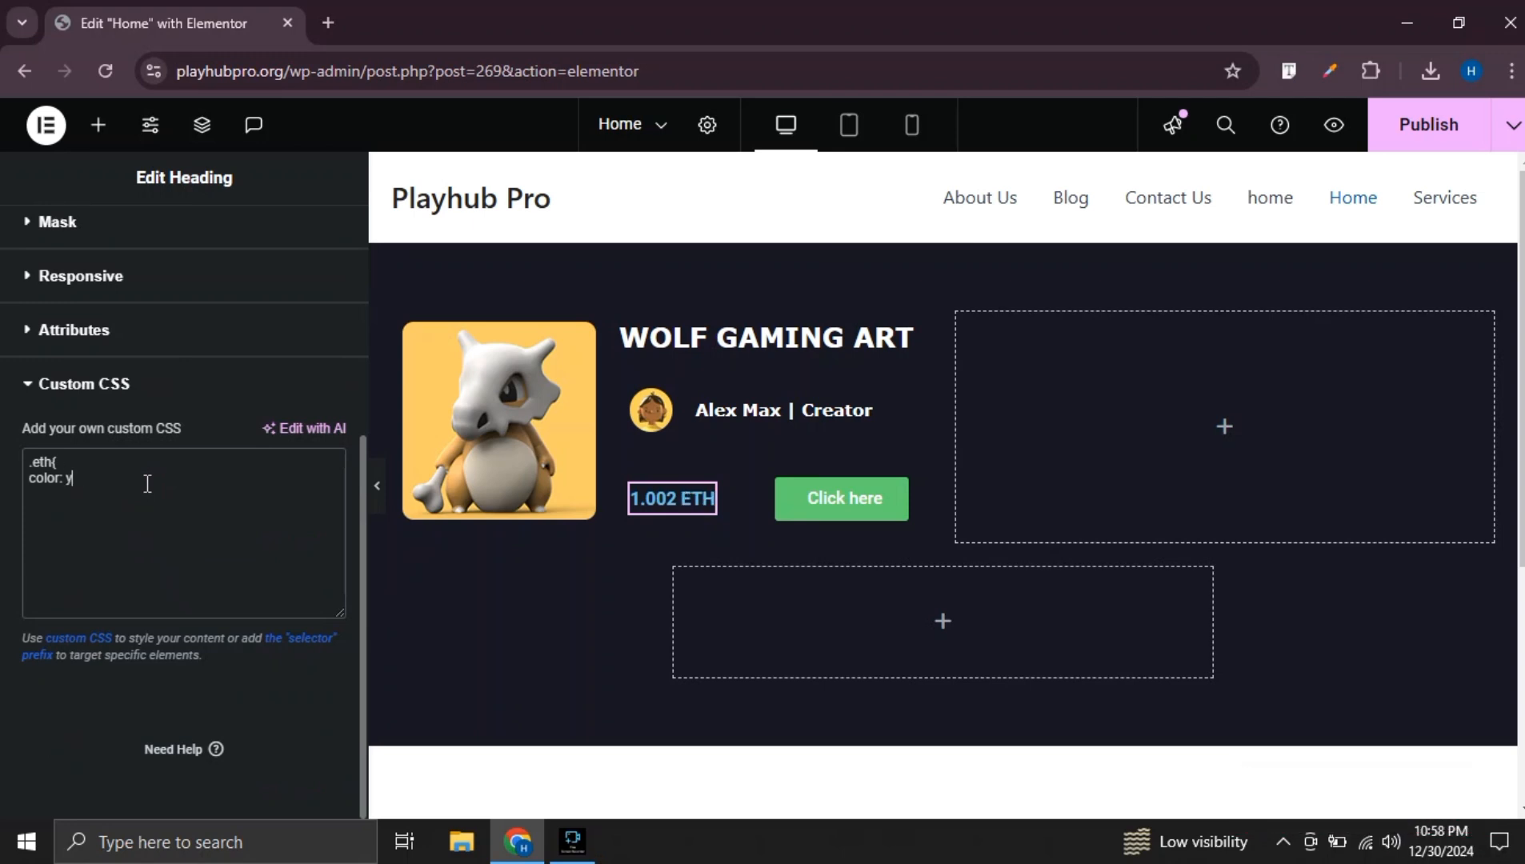
pyautogui.write('yellow;')
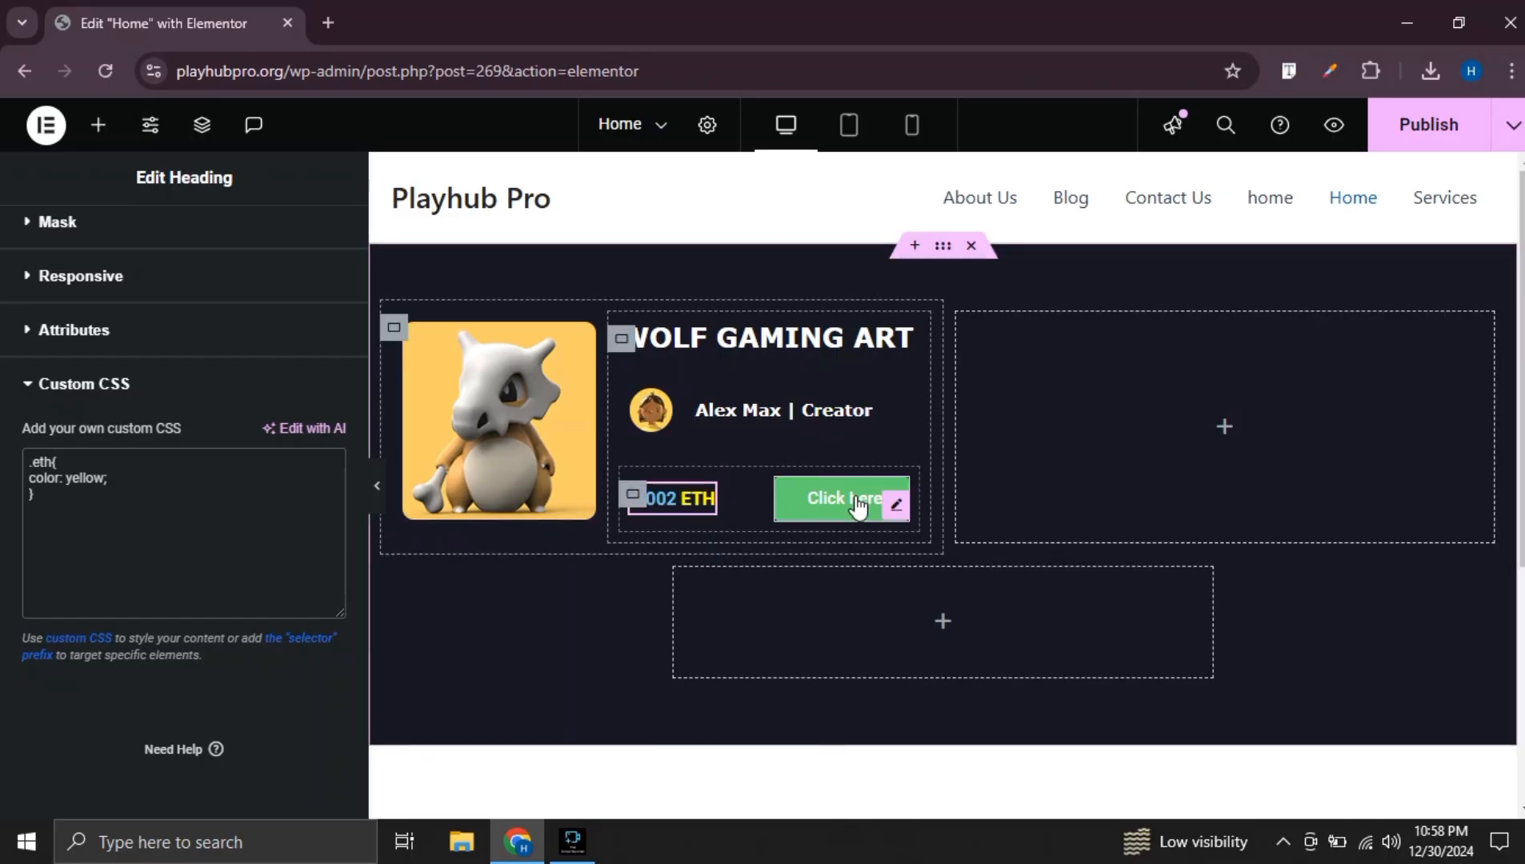
# Give the Click here button a #F3CA0B yellow background and #000000 black text
pyautogui.click(888, 510)
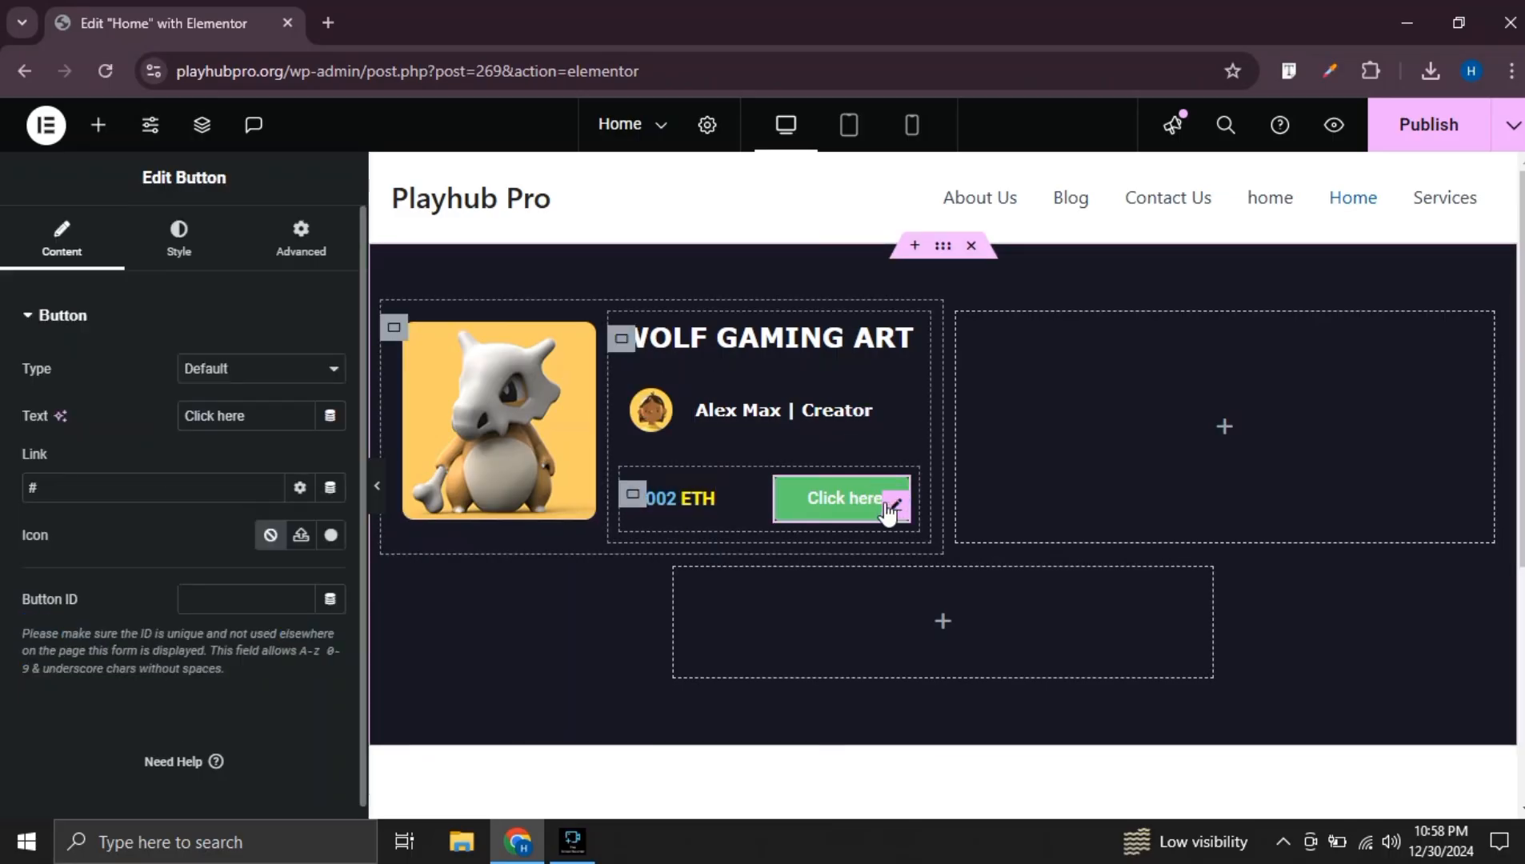
pyautogui.click(187, 250)
pyautogui.scroll(-3, 207, 360)
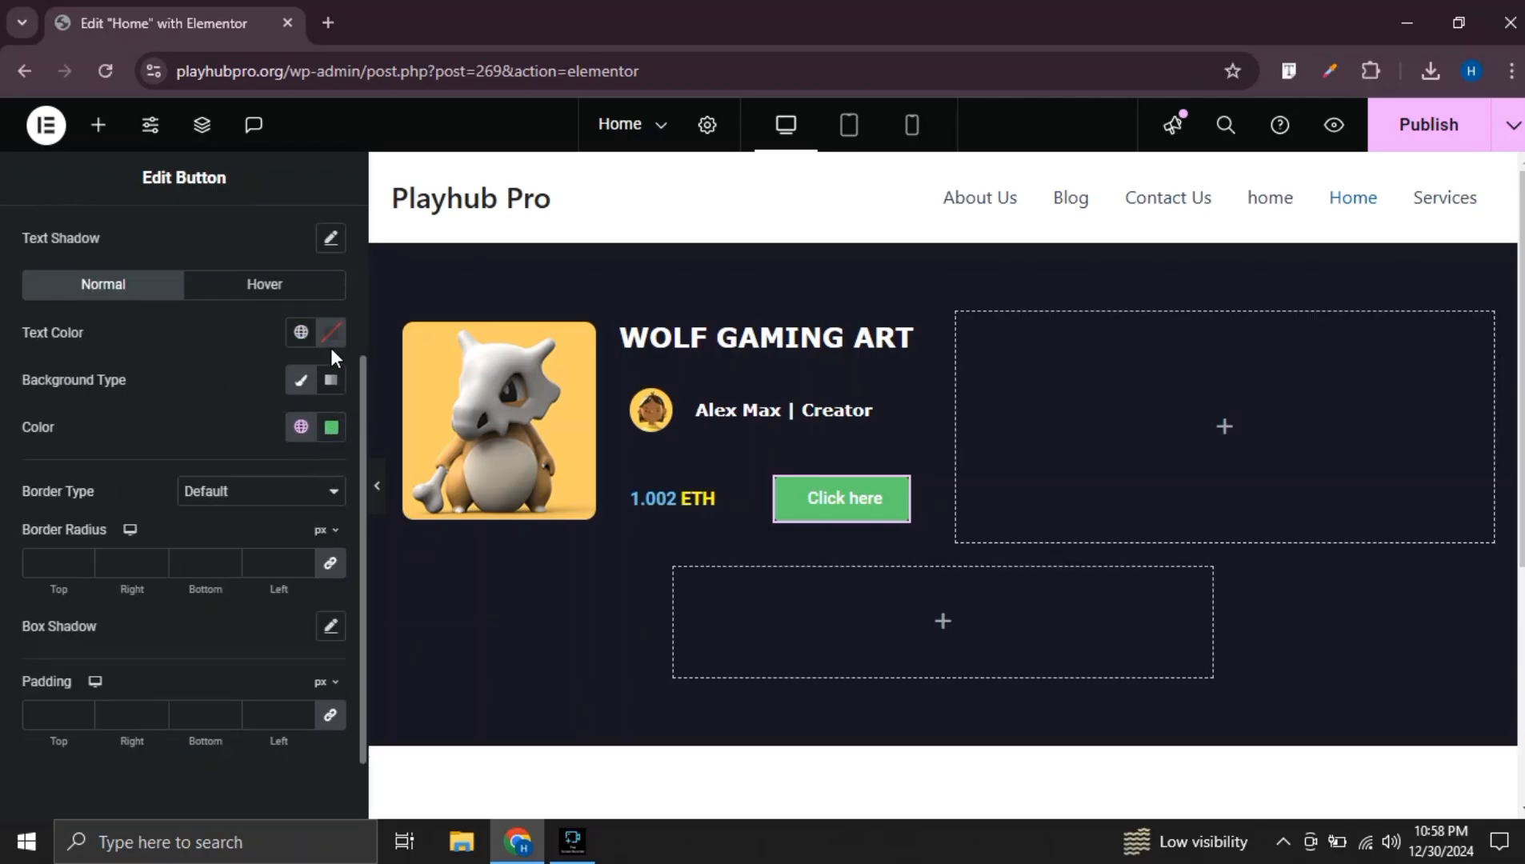
pyautogui.click(331, 427)
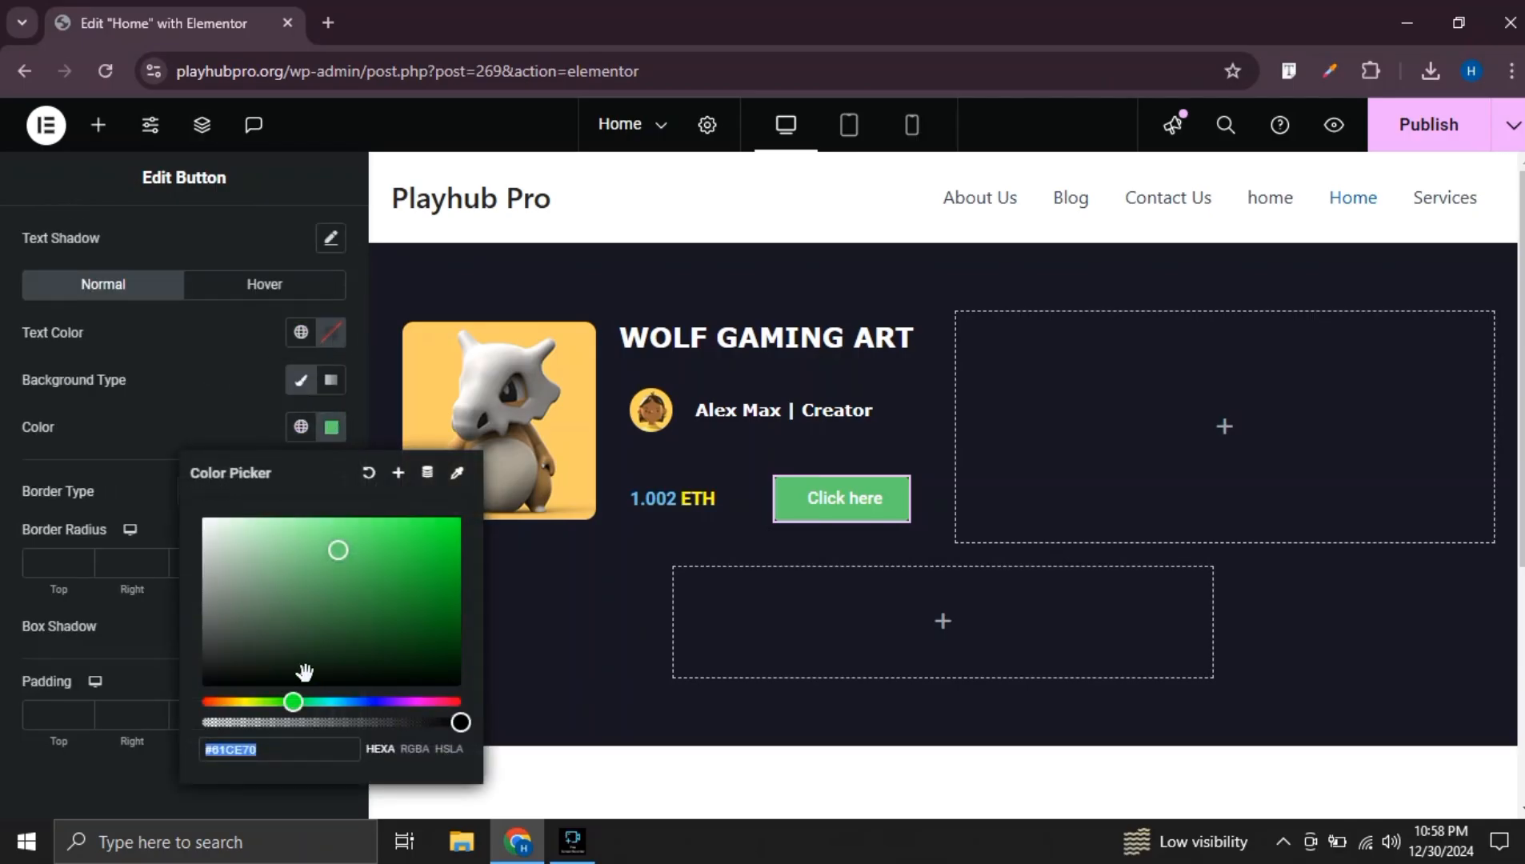
pyautogui.moveTo(293, 702); pyautogui.dragTo(236, 705)
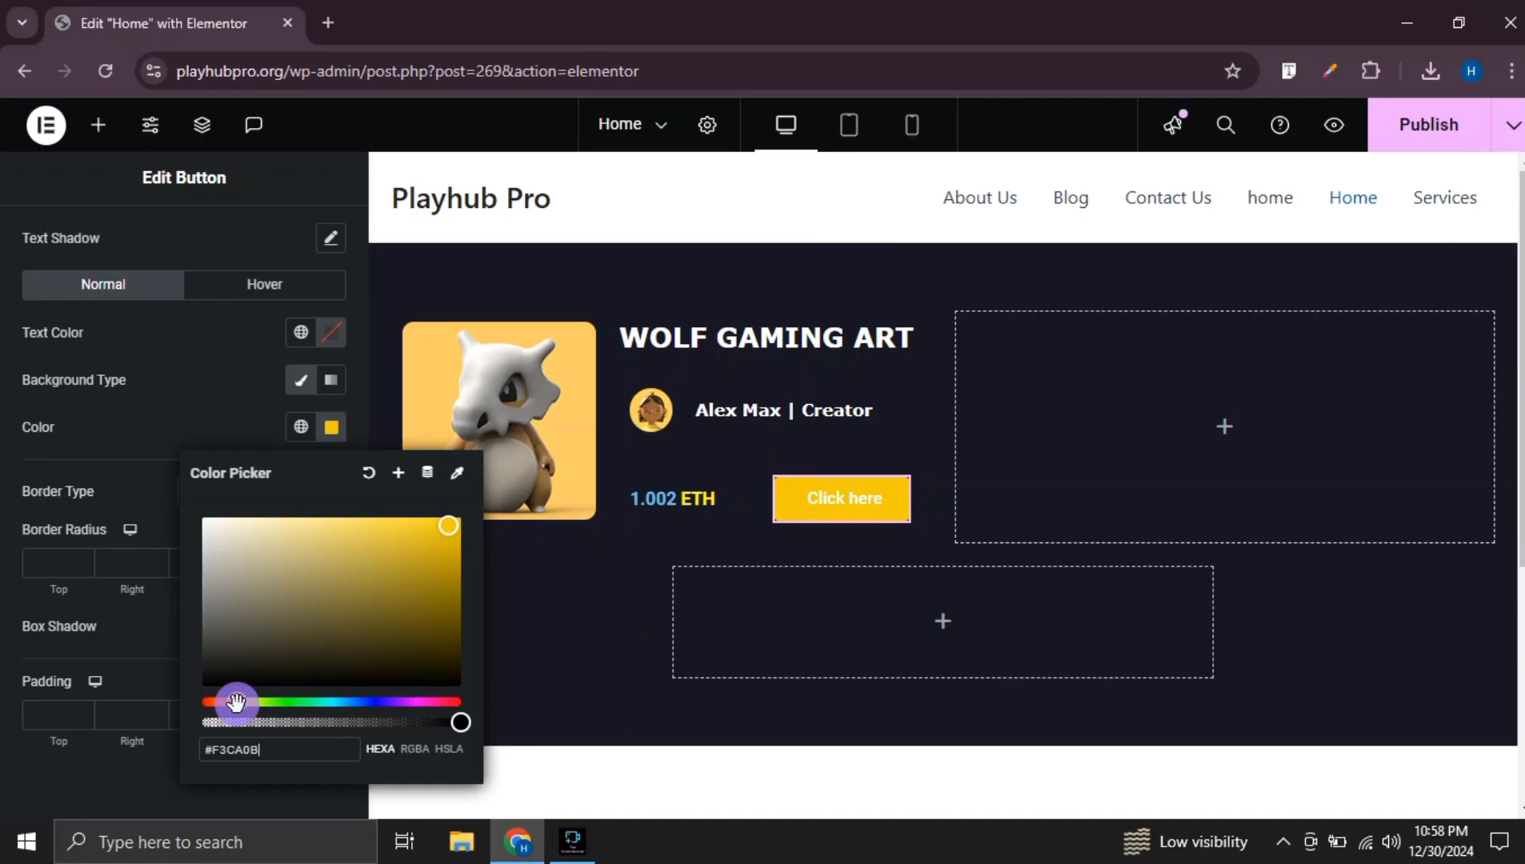
pyautogui.click(12, 609)
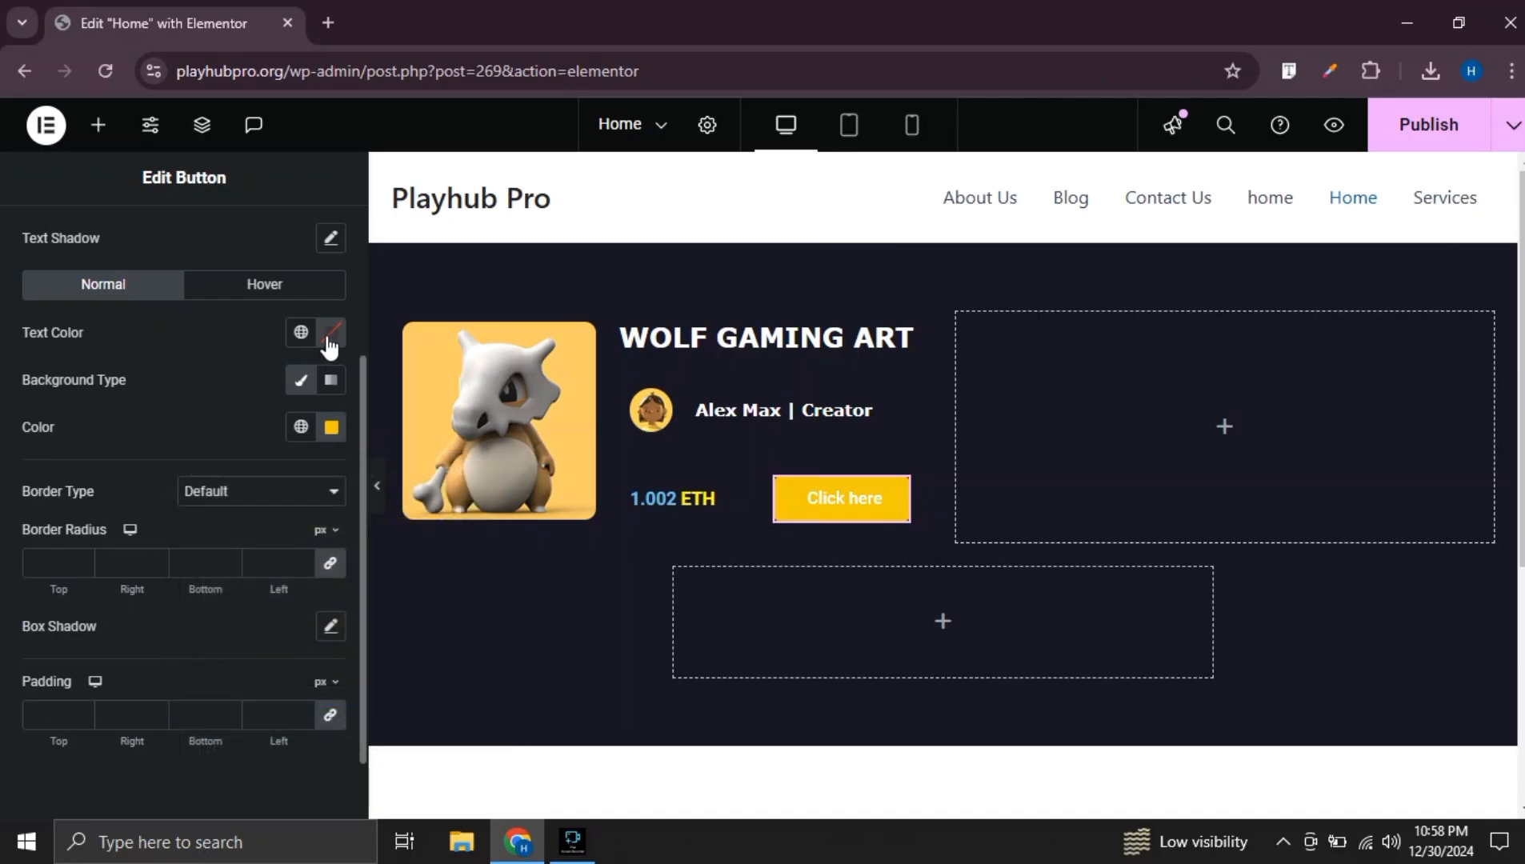
pyautogui.click(329, 347)
pyautogui.moveTo(269, 538); pyautogui.dragTo(155, 615)
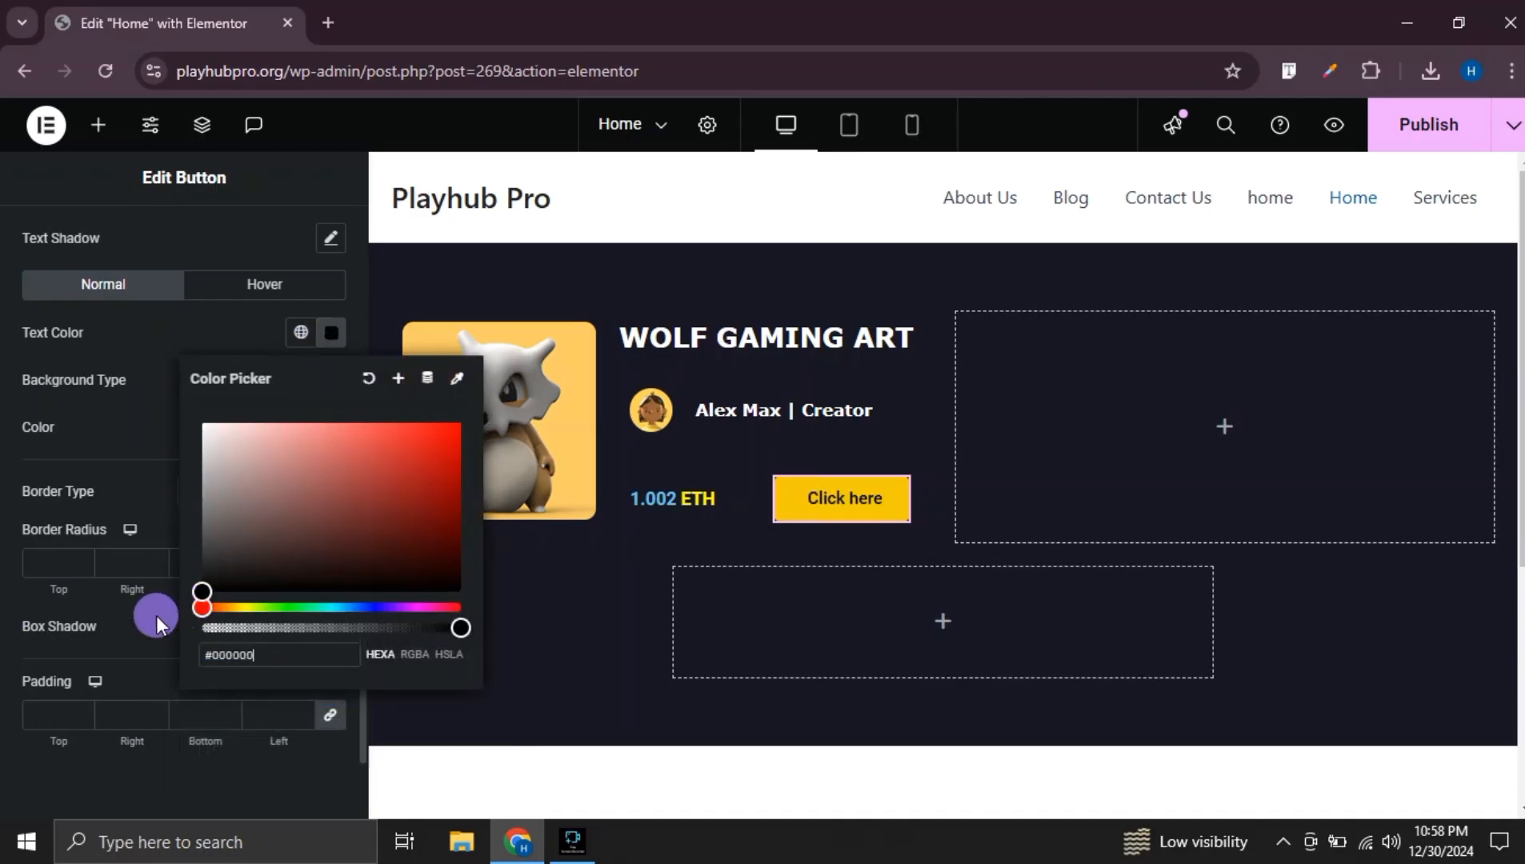
pyautogui.click(29, 610)
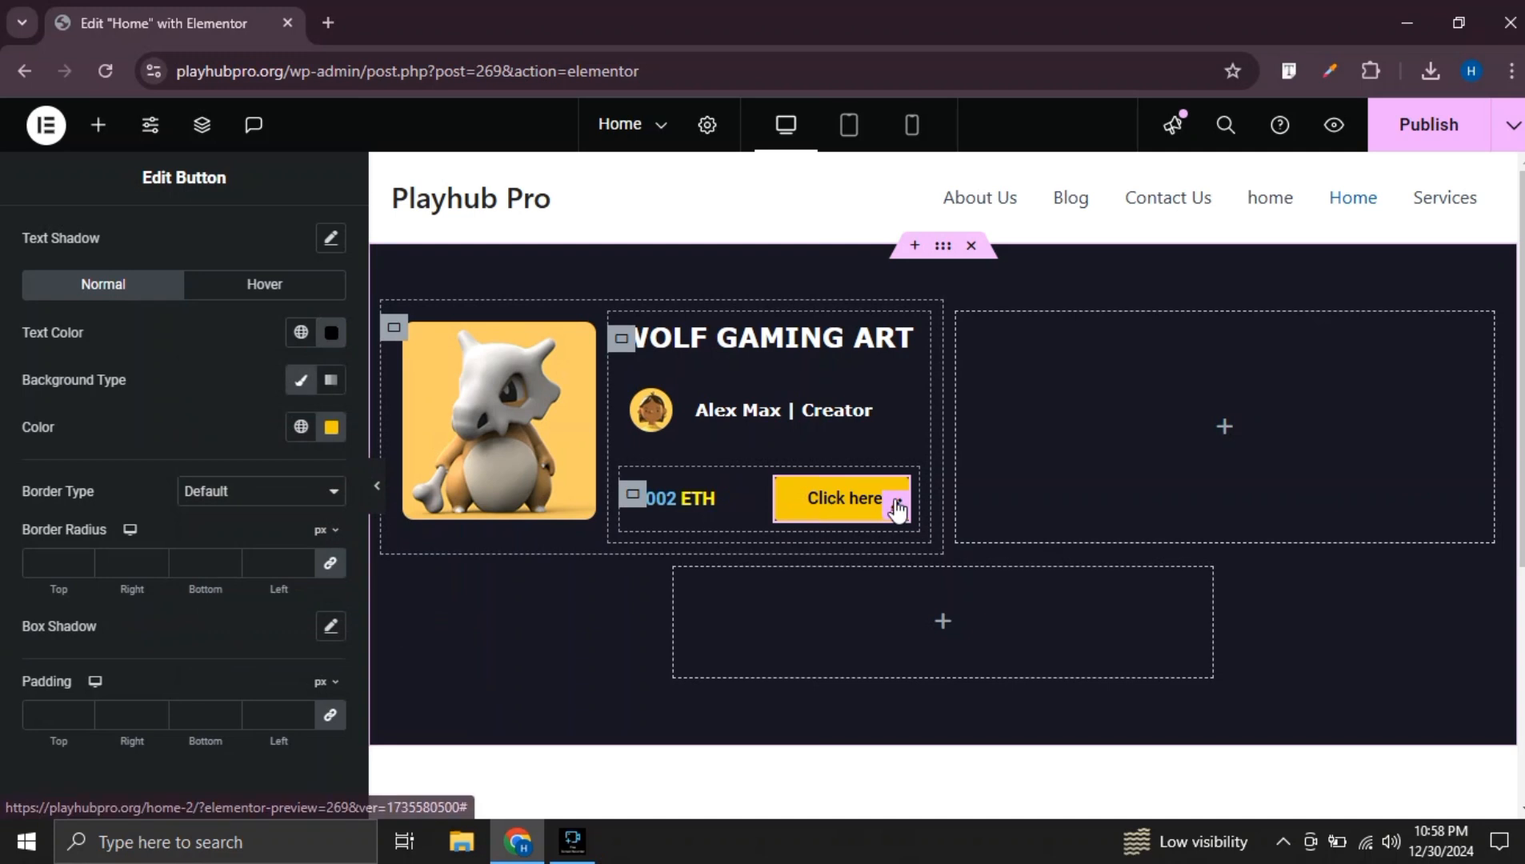
pyautogui.click(331, 427)
pyautogui.hotkey('ctrl', 'c')
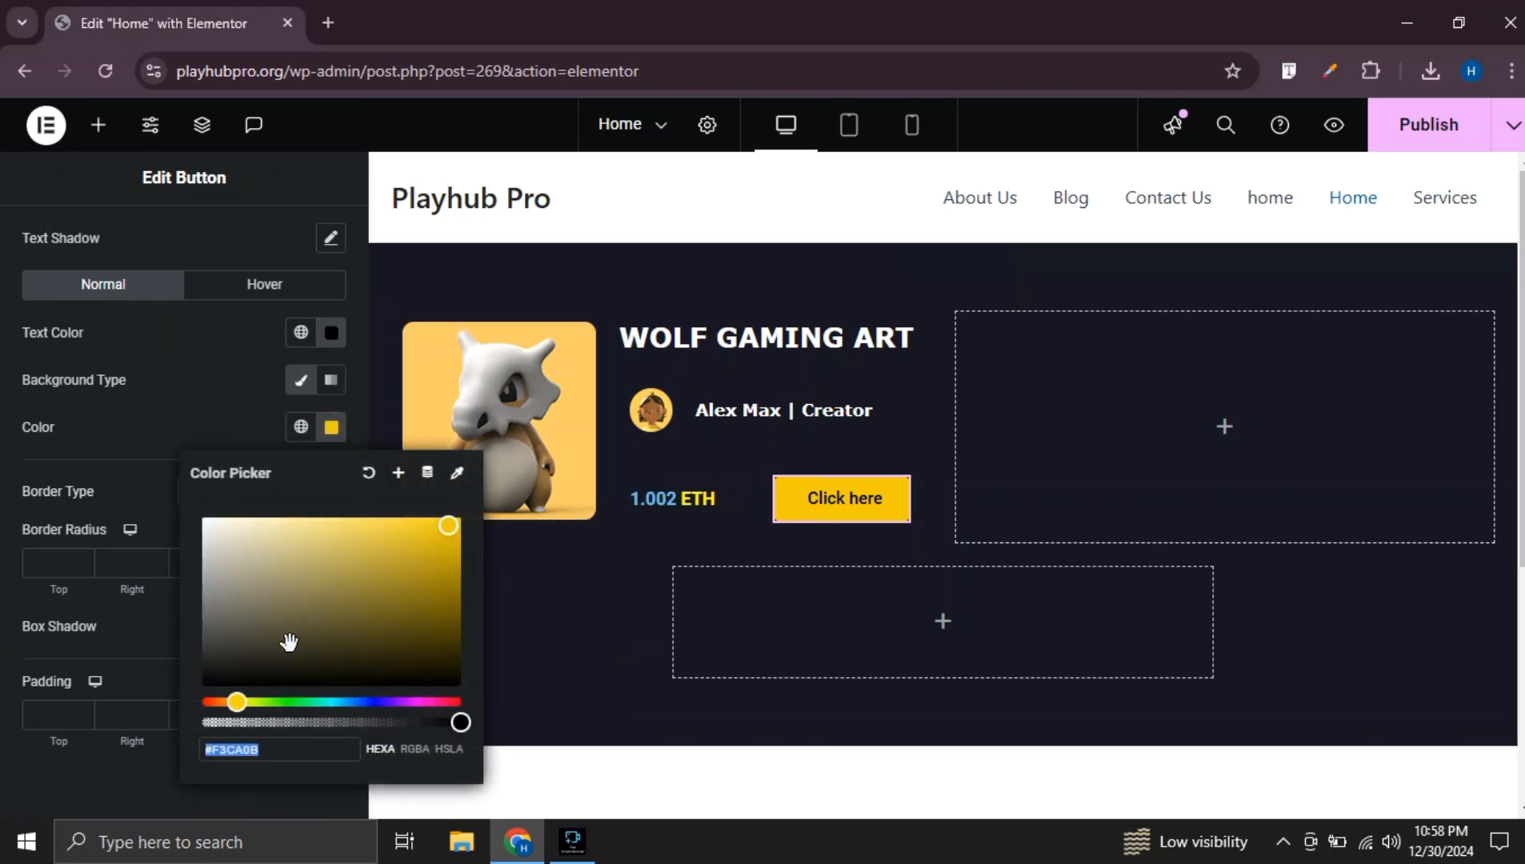
# Replace yellow with #F3CA0B in the price heading's .eth Custom CSS rule
pyautogui.click(708, 504)
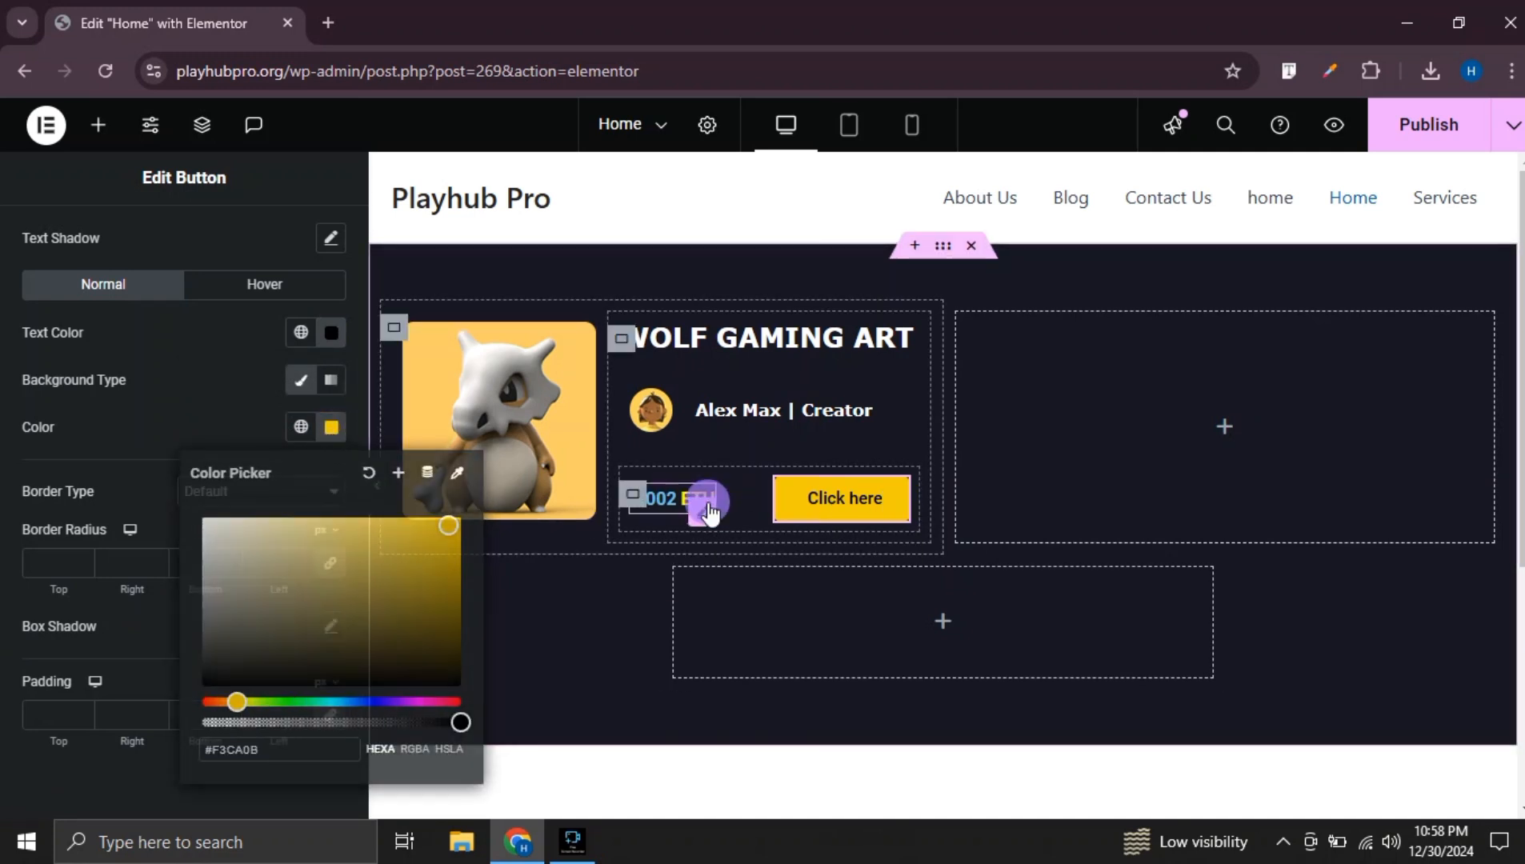
pyautogui.click(258, 243)
pyautogui.scroll(-5, 196, 472)
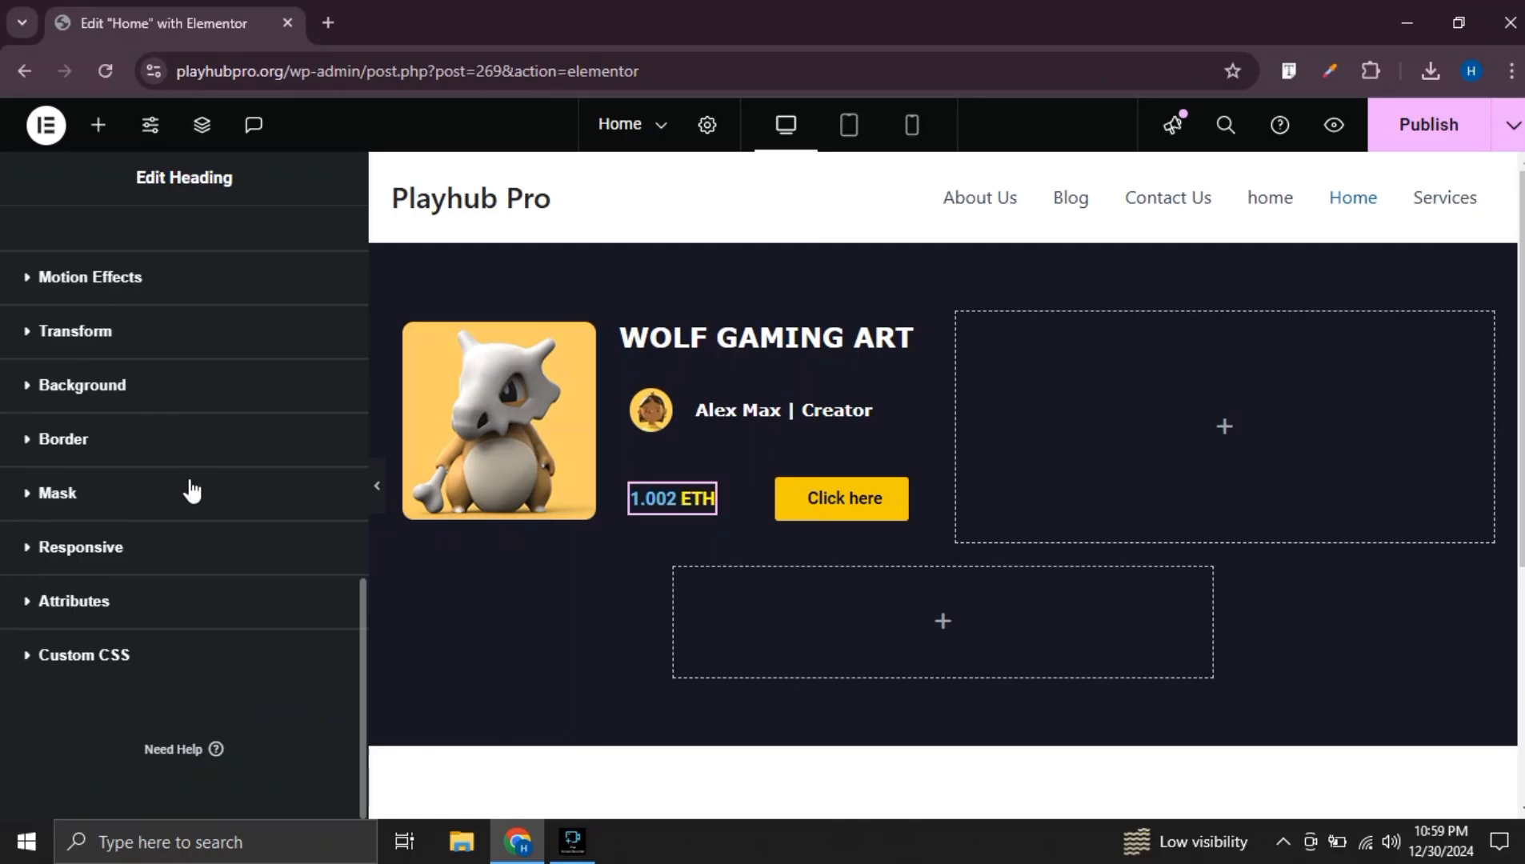
pyautogui.click(99, 650)
pyautogui.scroll(-4, 170, 604)
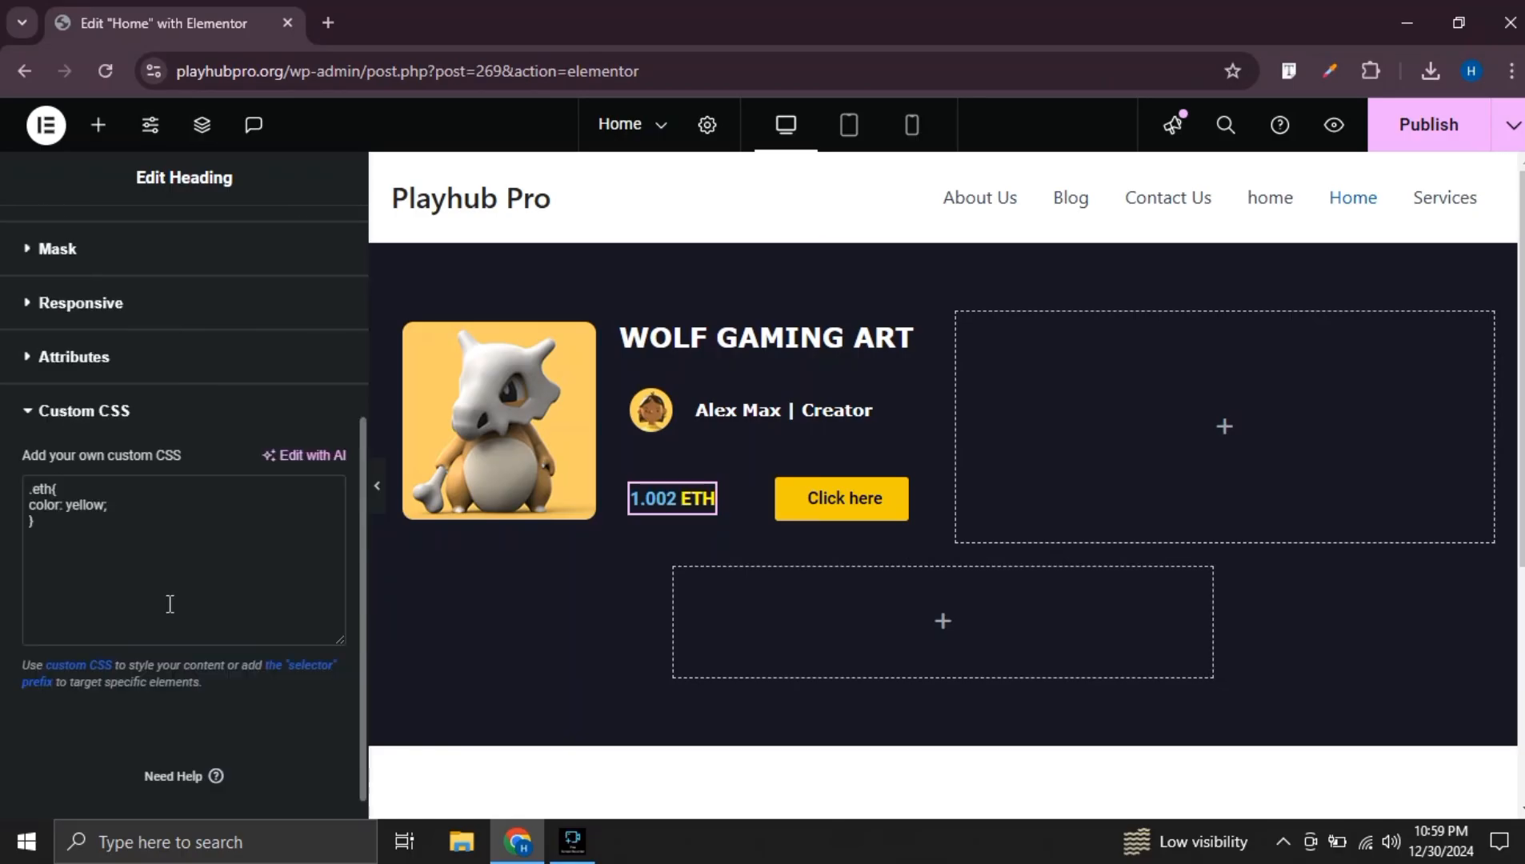
pyautogui.click(113, 506)
pyautogui.press('BackSpace')
pyautogui.press('BackSpace')
pyautogui.press('BackSpace')
pyautogui.press('BackSpace')
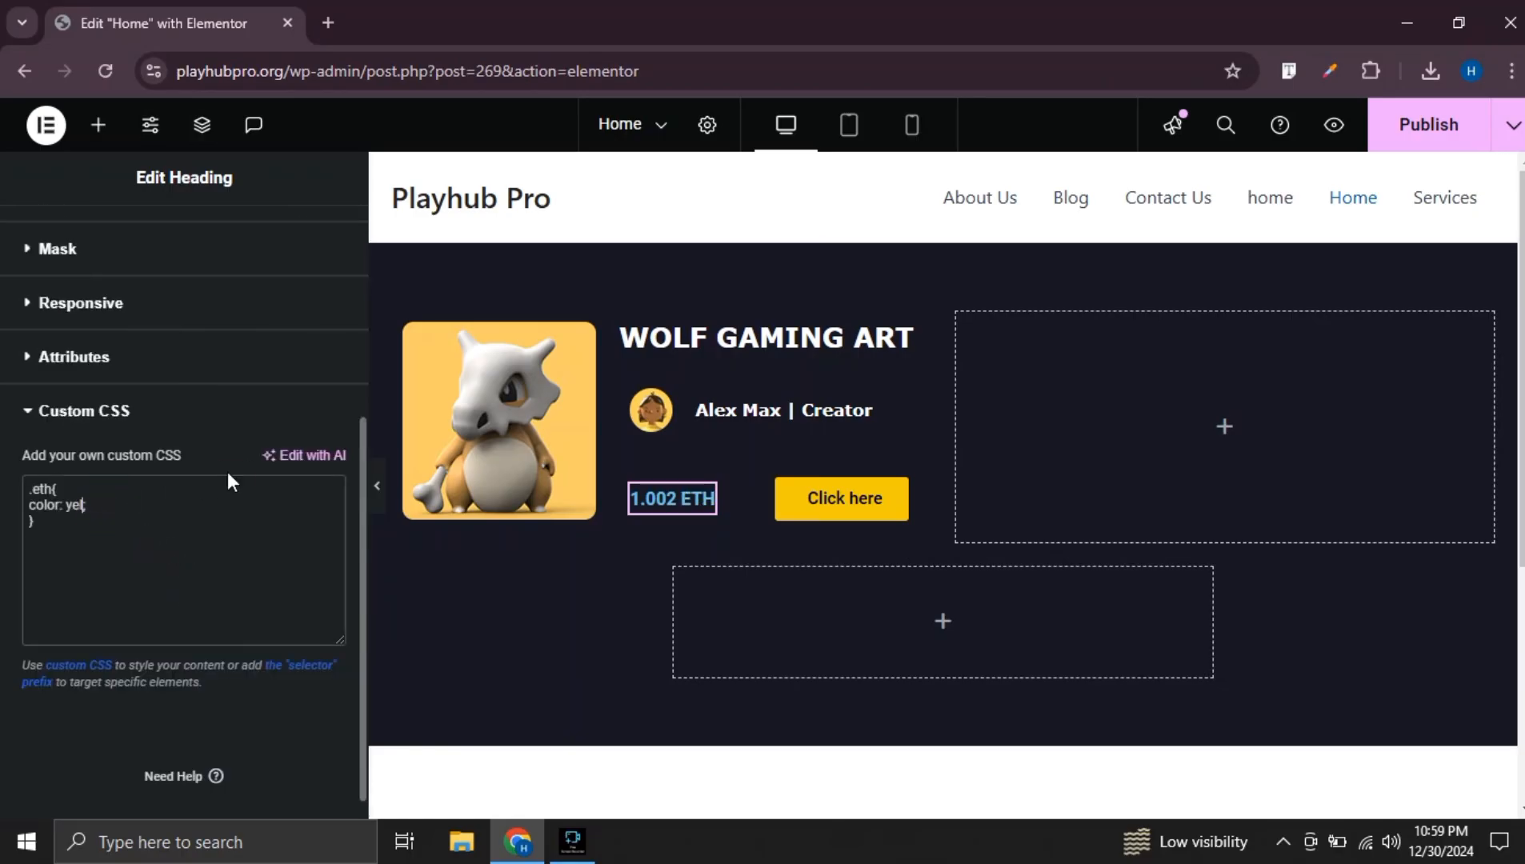
pyautogui.press('BackSpace')
pyautogui.press('BackSpace')
pyautogui.press('BackSpace')
pyautogui.hotkey('ctrl', 'v')
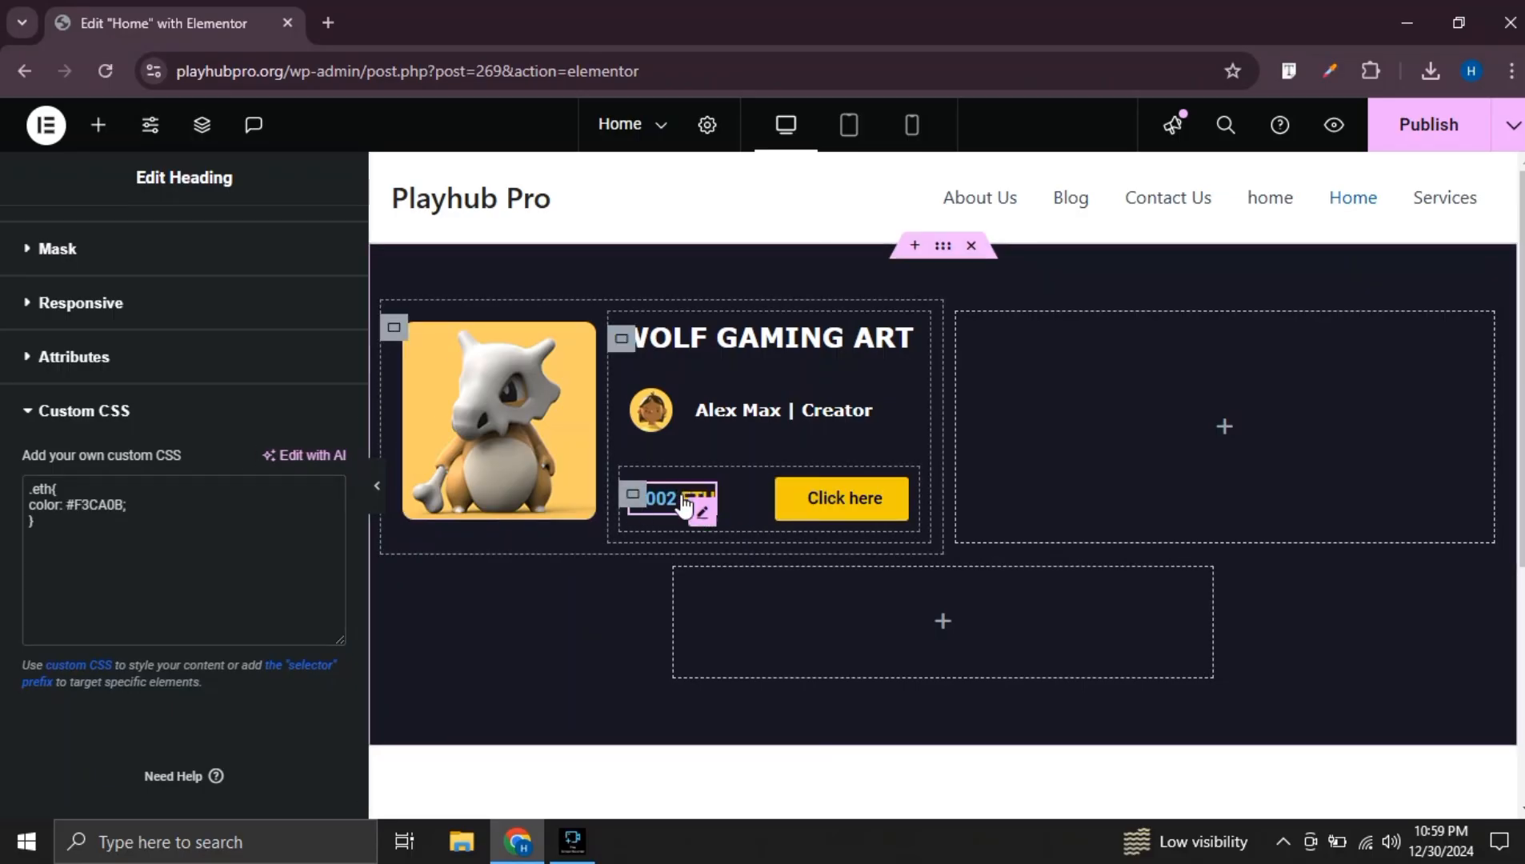
# Set the price heading's text colour to white #FFFFFF
pyautogui.scroll(5, 215, 306)
pyautogui.click(181, 236)
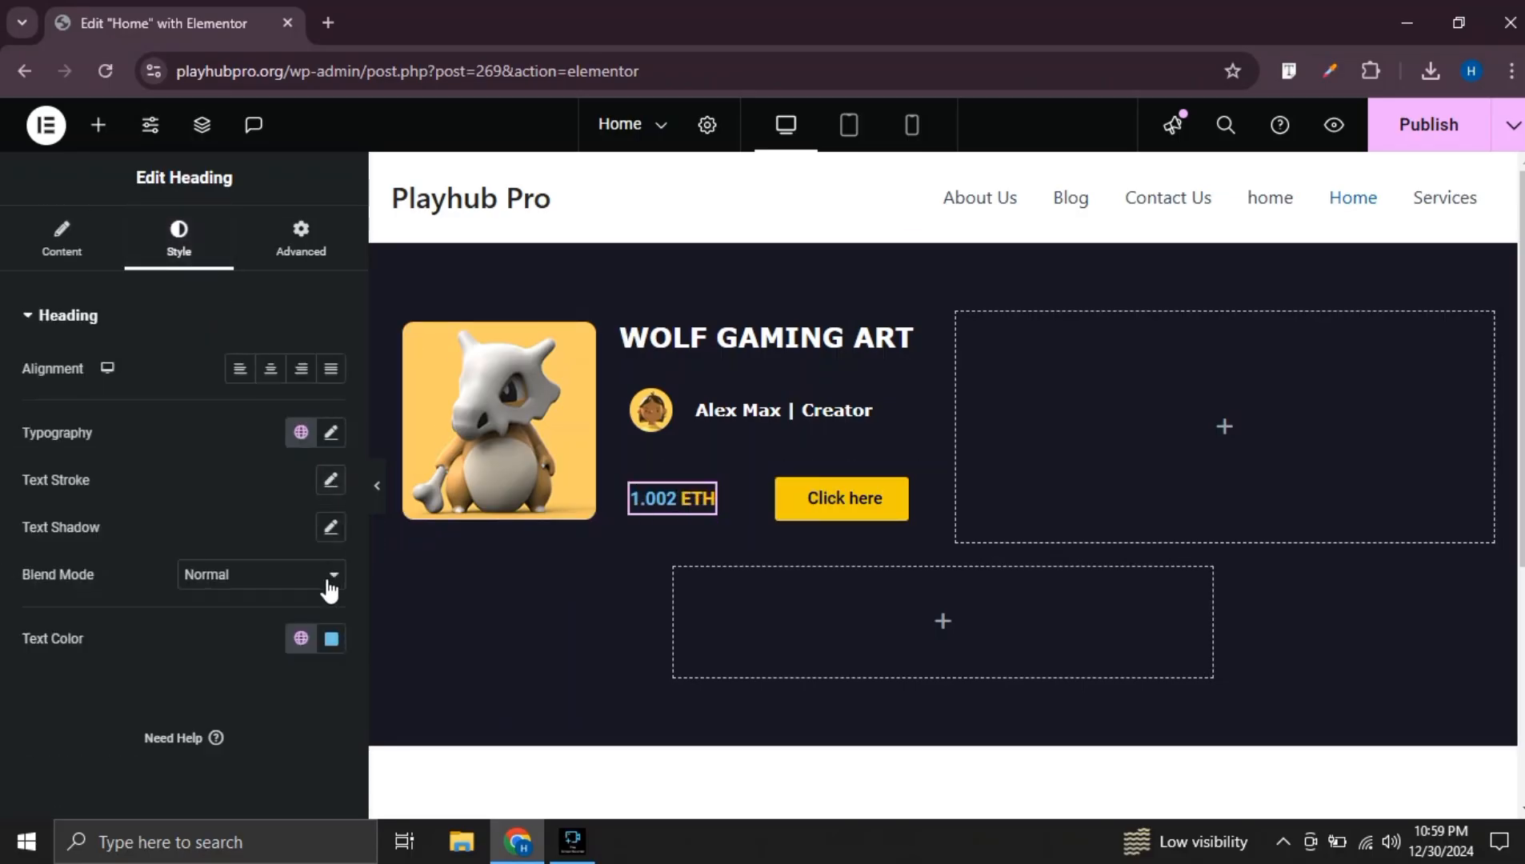
pyautogui.click(332, 638)
pyautogui.click(271, 394)
pyautogui.moveTo(271, 394); pyautogui.dragTo(138, 298)
pyautogui.click(3, 416)
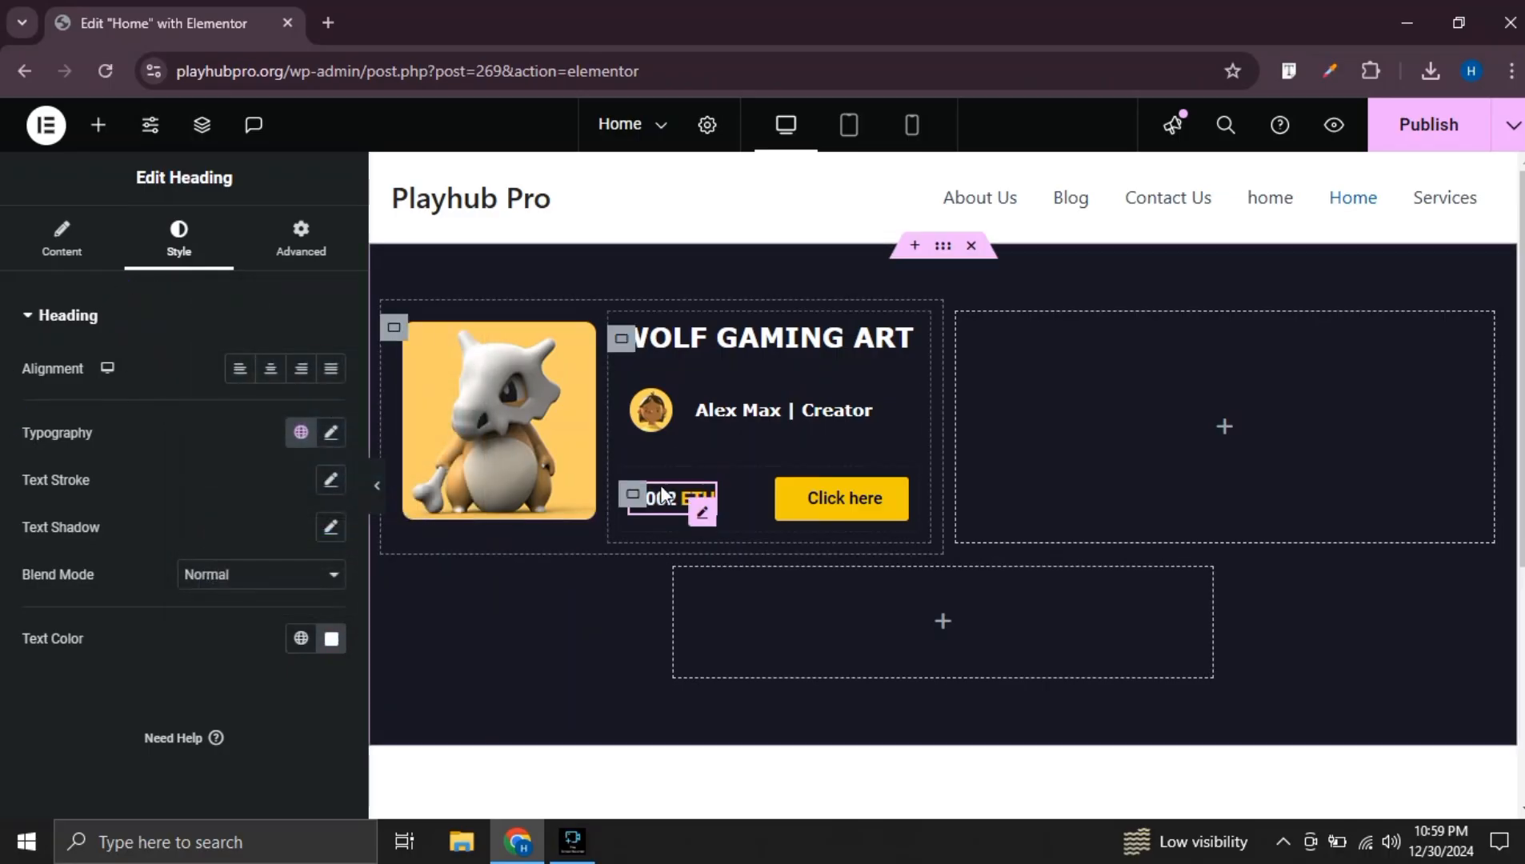
pyautogui.click(629, 495)
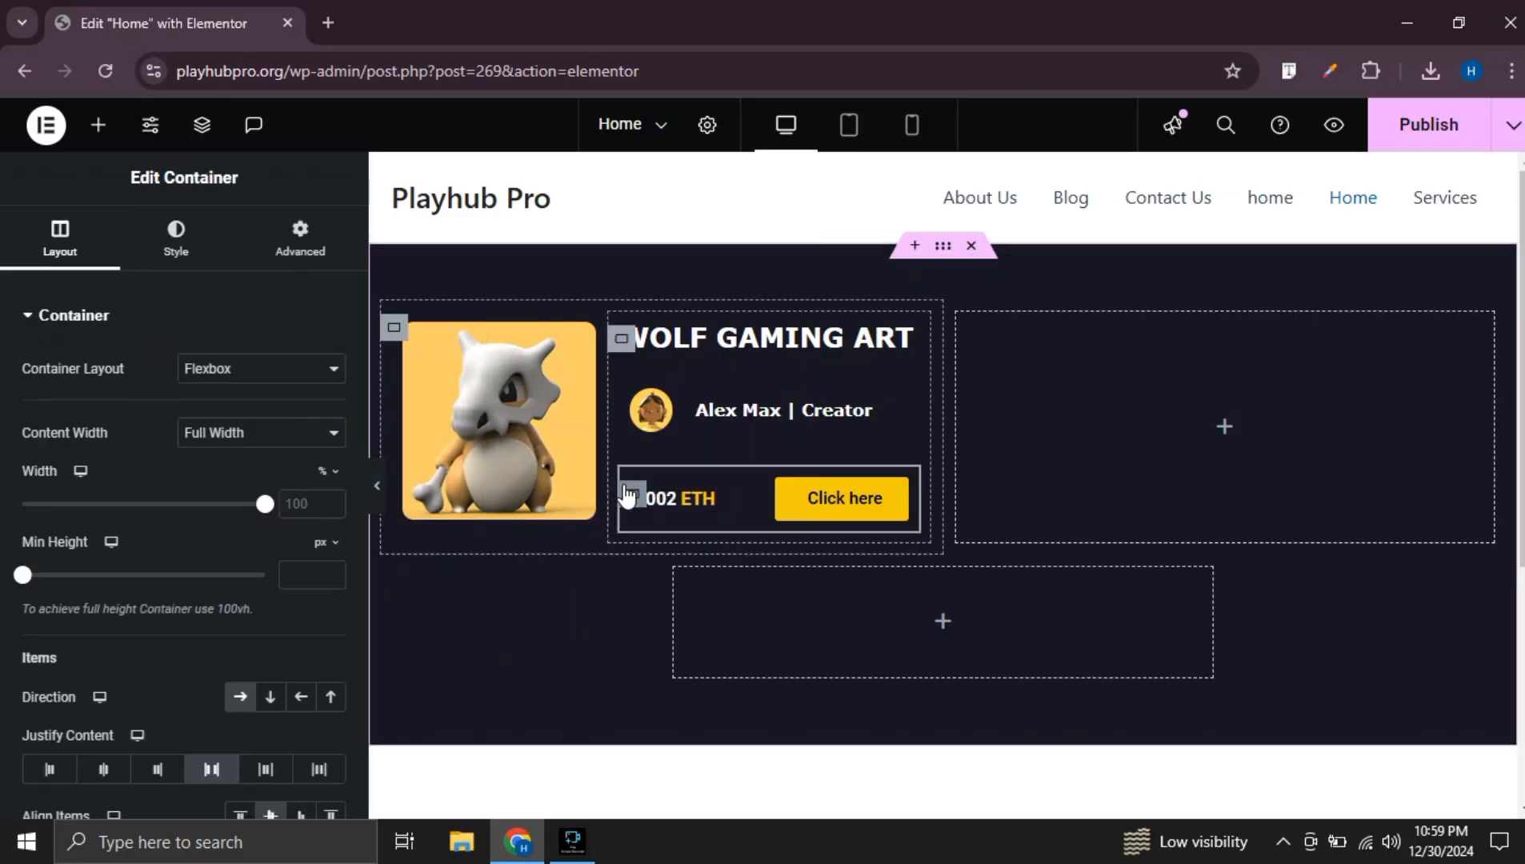
# Give the price-and-button row a 10 radius and a solid 1 px light grey border
pyautogui.click(176, 236)
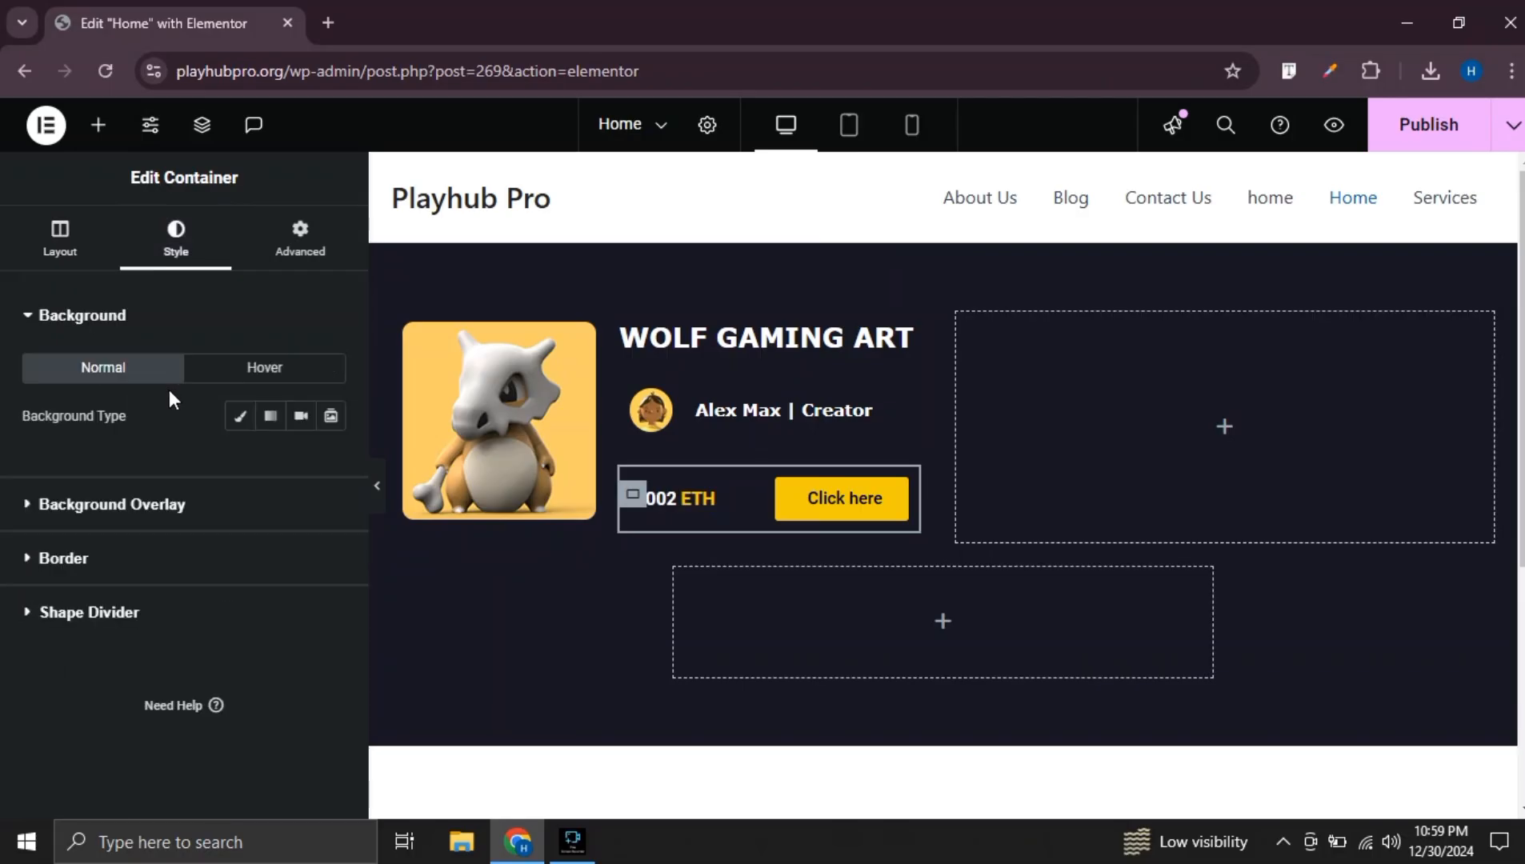
pyautogui.click(98, 570)
pyautogui.scroll(-1, 160, 545)
pyautogui.click(276, 506)
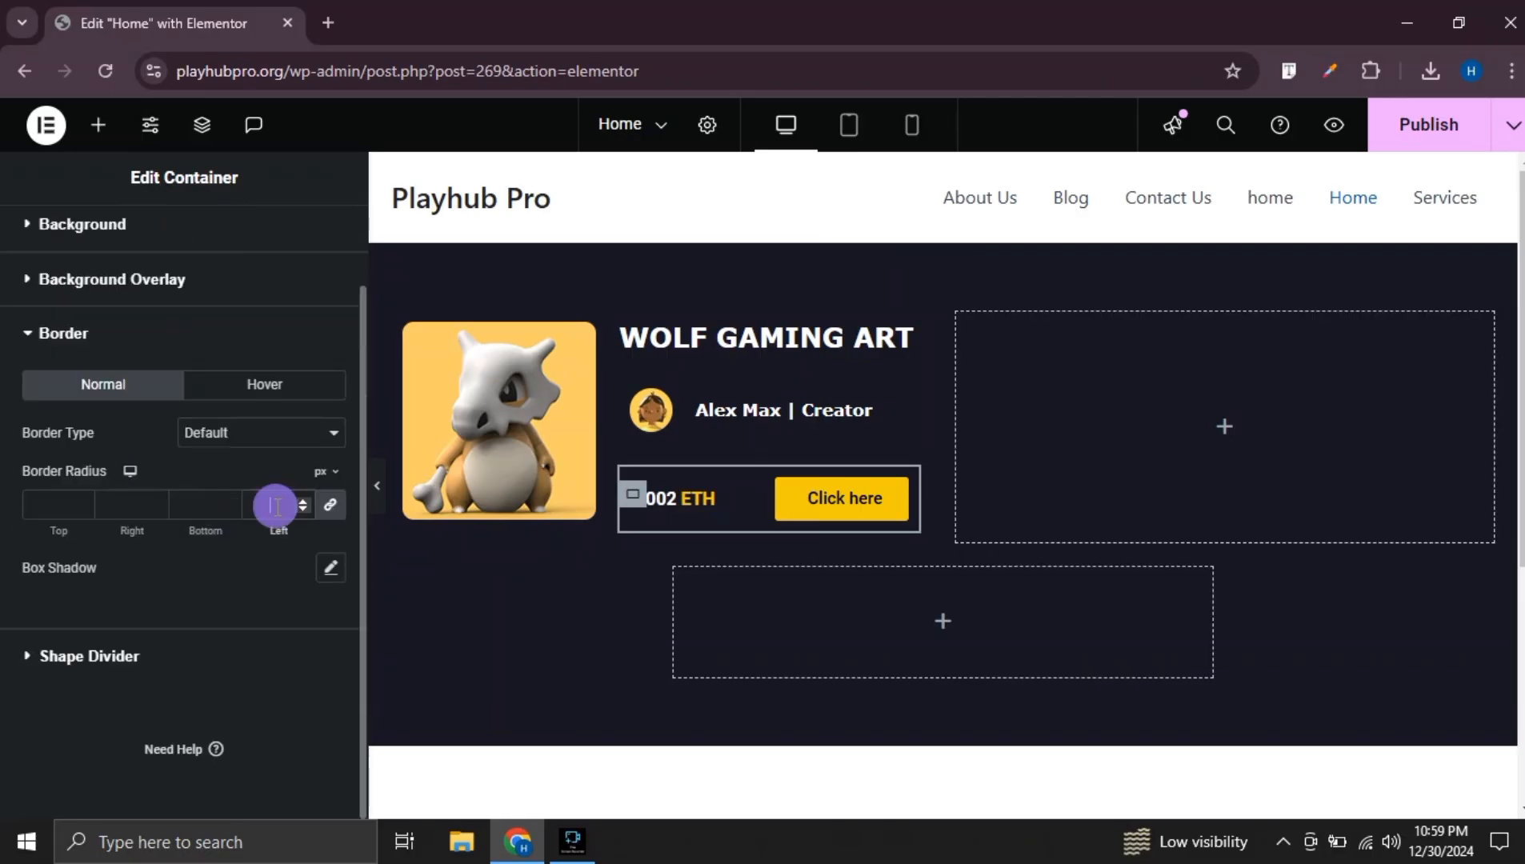
pyautogui.write('10')
pyautogui.click(290, 434)
pyautogui.click(232, 513)
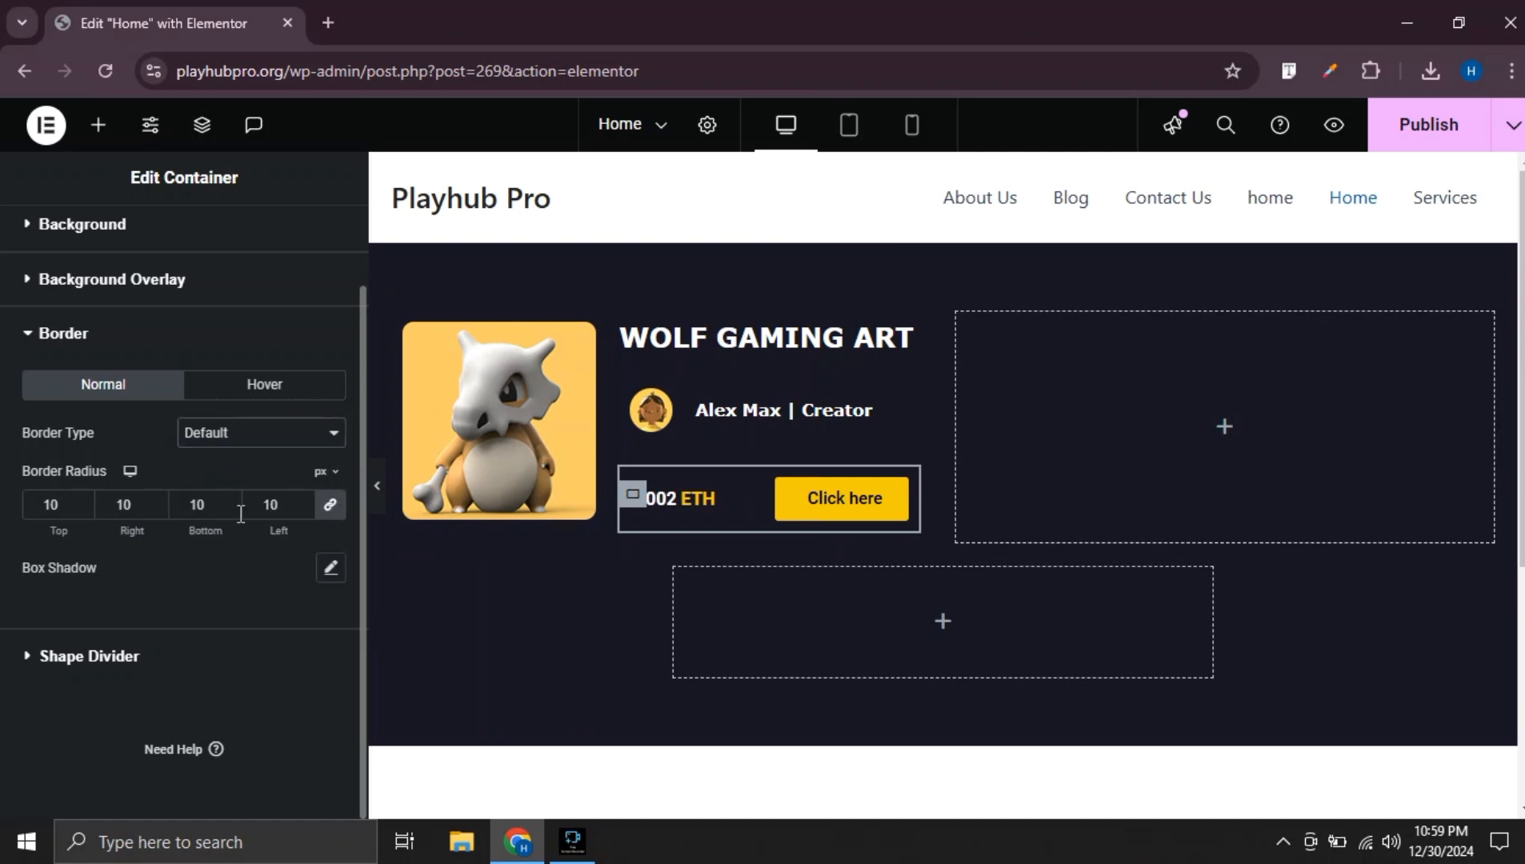
pyautogui.click(275, 504)
pyautogui.write('1')
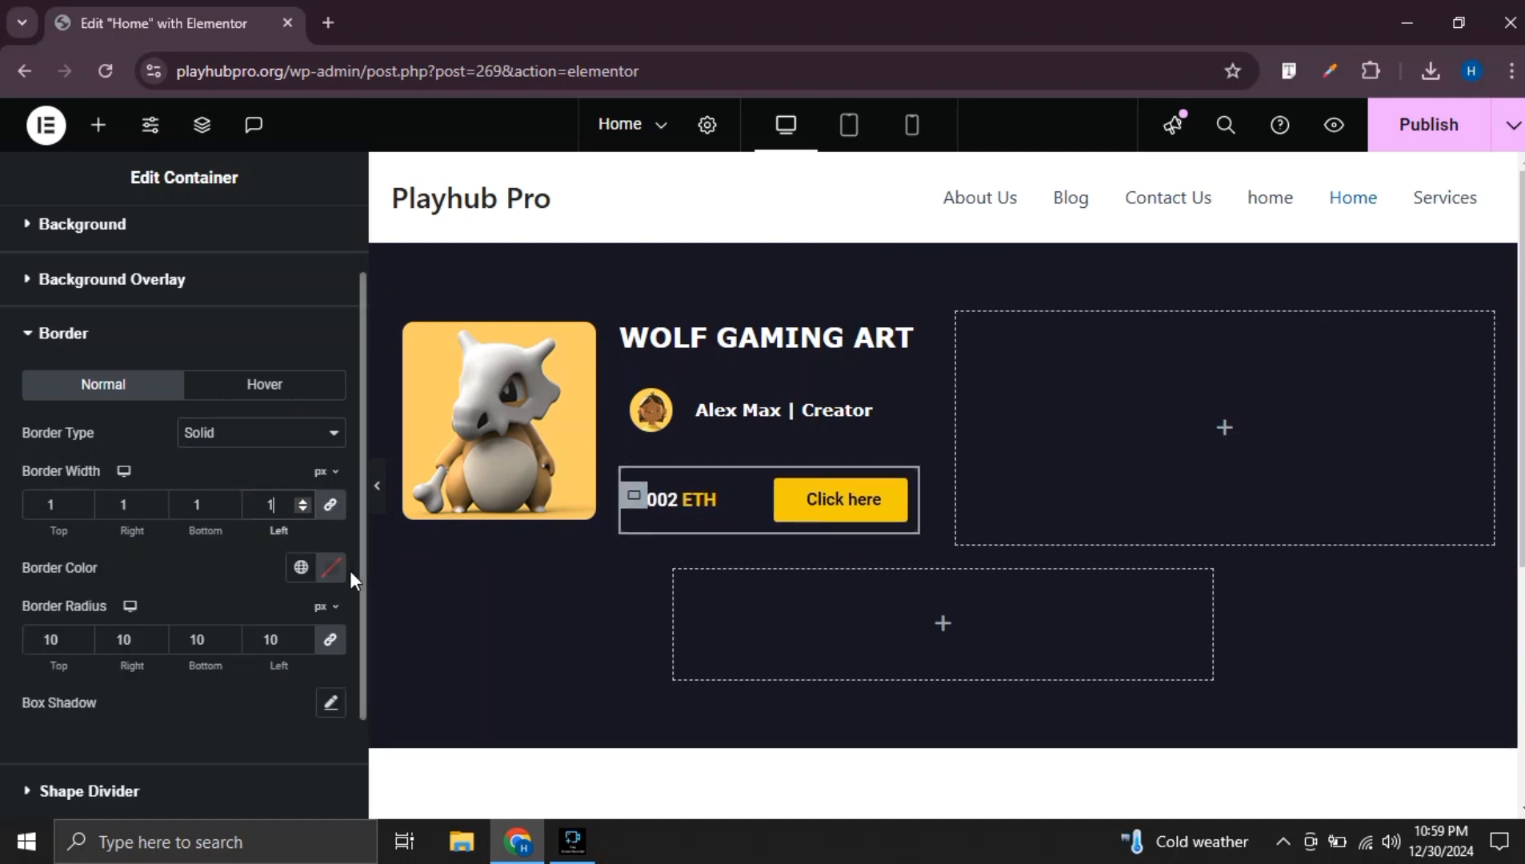
pyautogui.click(332, 570)
pyautogui.moveTo(330, 443); pyautogui.dragTo(194, 296)
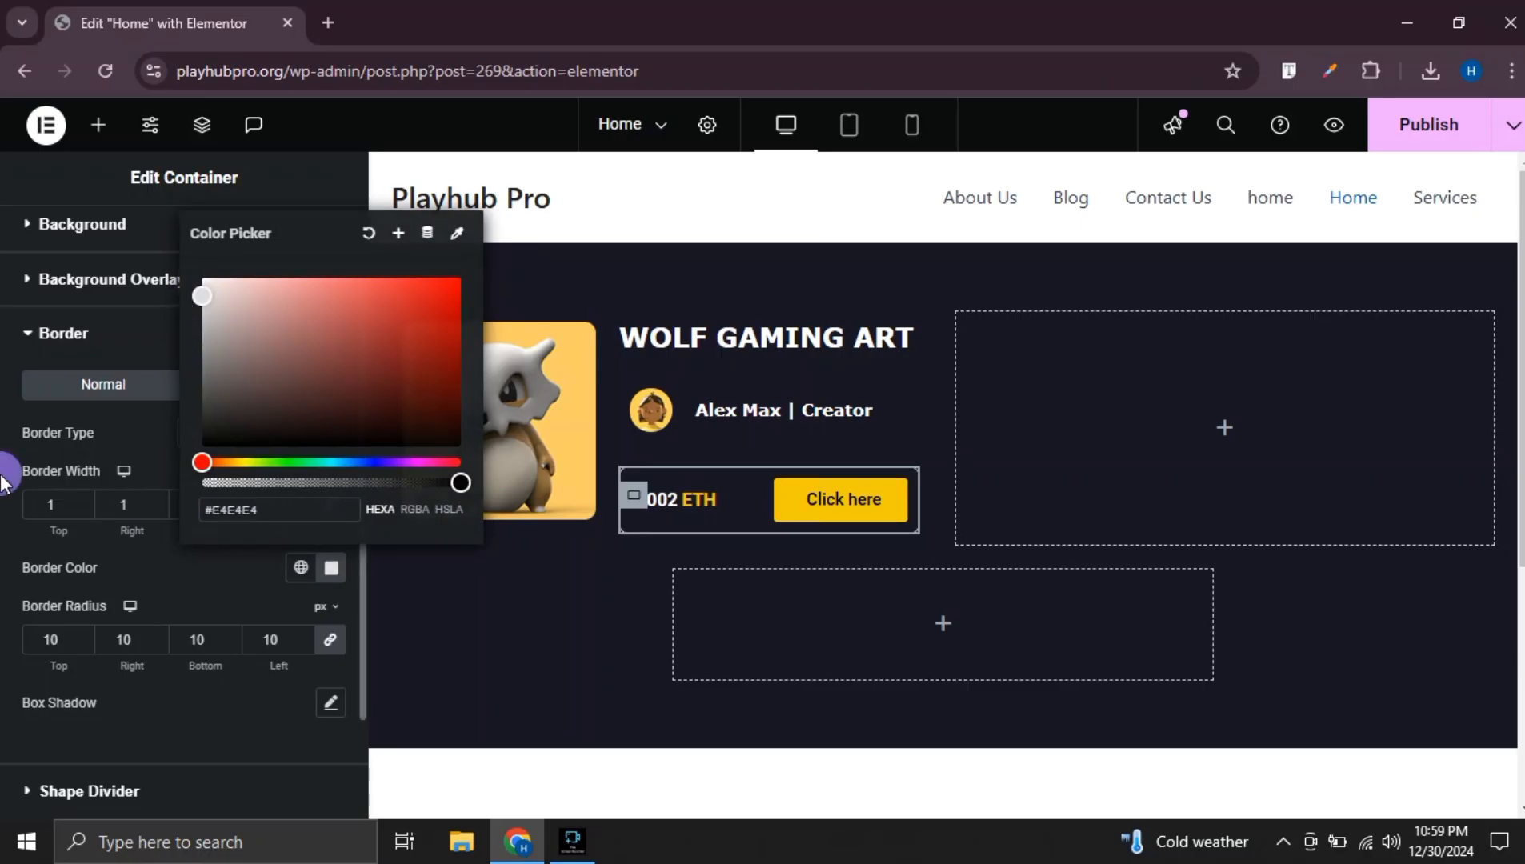
pyautogui.click(76, 409)
# Give the row a classic semi-transparent grey #75757585 background
pyautogui.scroll(2, 76, 409)
pyautogui.click(97, 332)
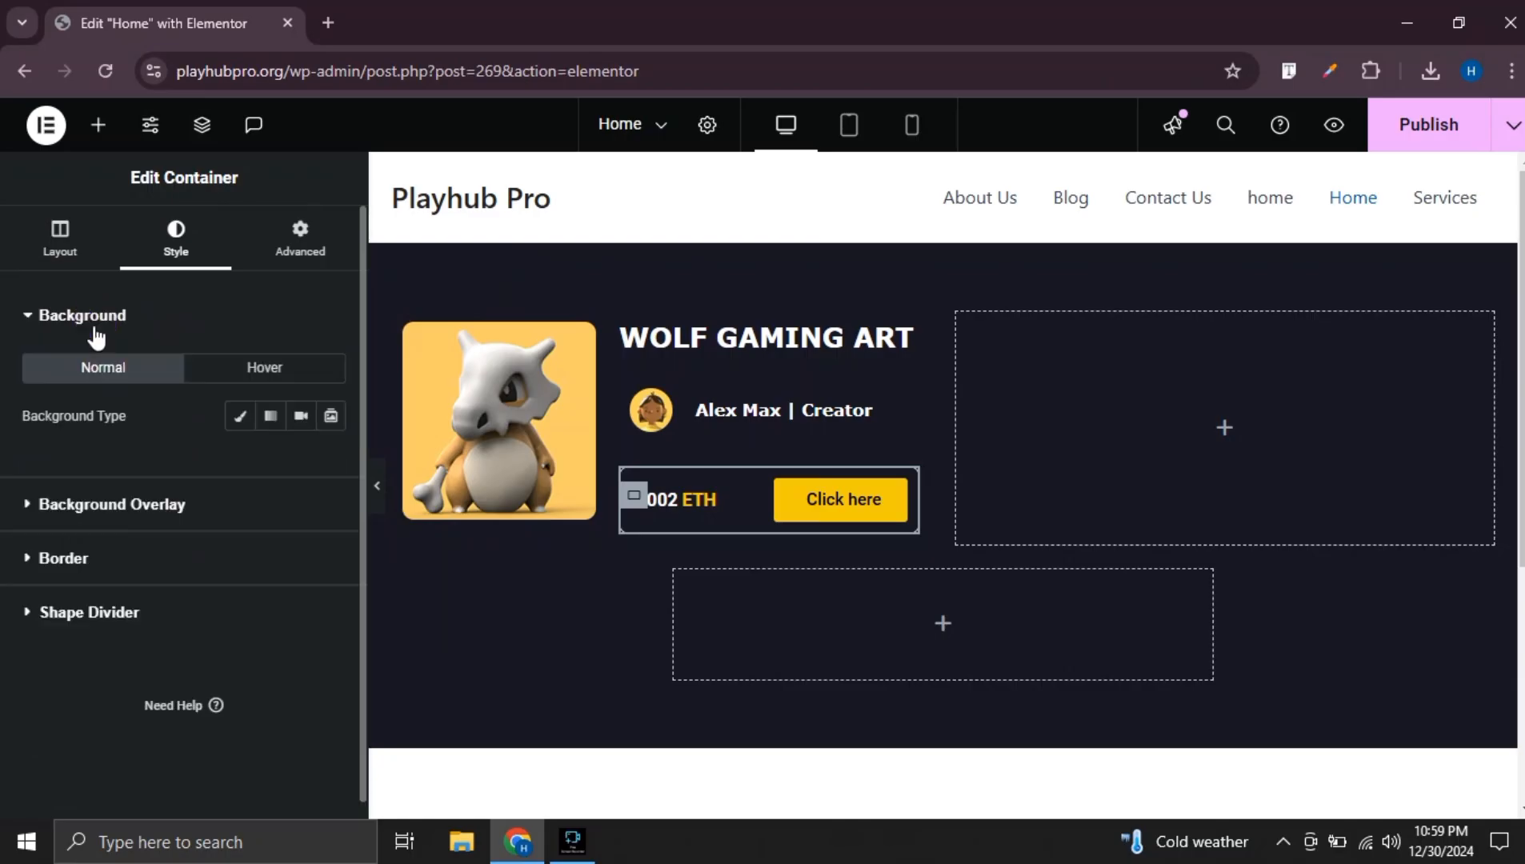
pyautogui.click(239, 417)
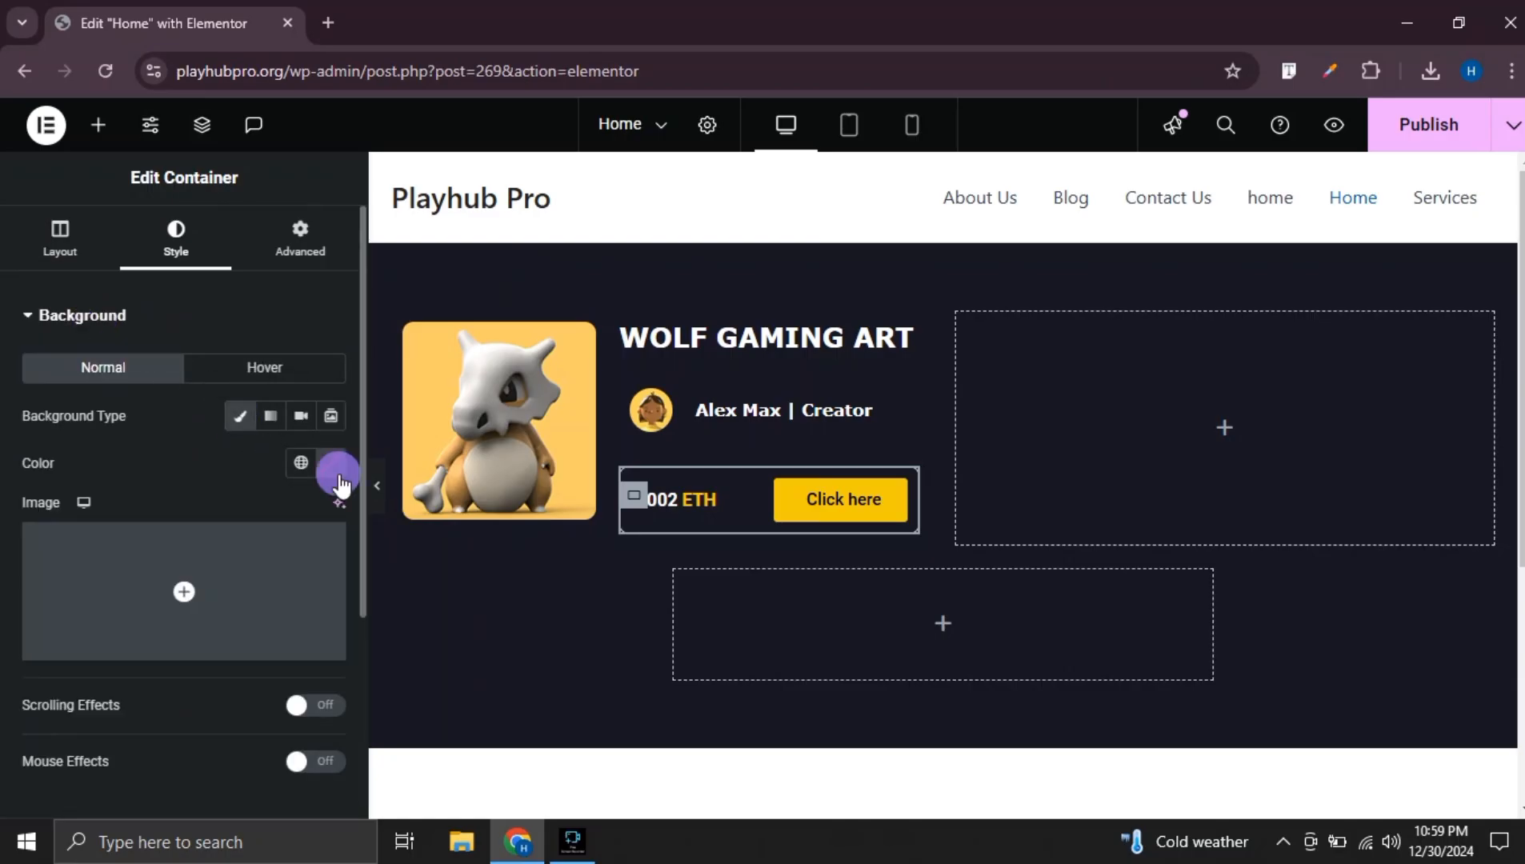
pyautogui.click(331, 463)
pyautogui.moveTo(252, 313); pyautogui.dragTo(197, 267)
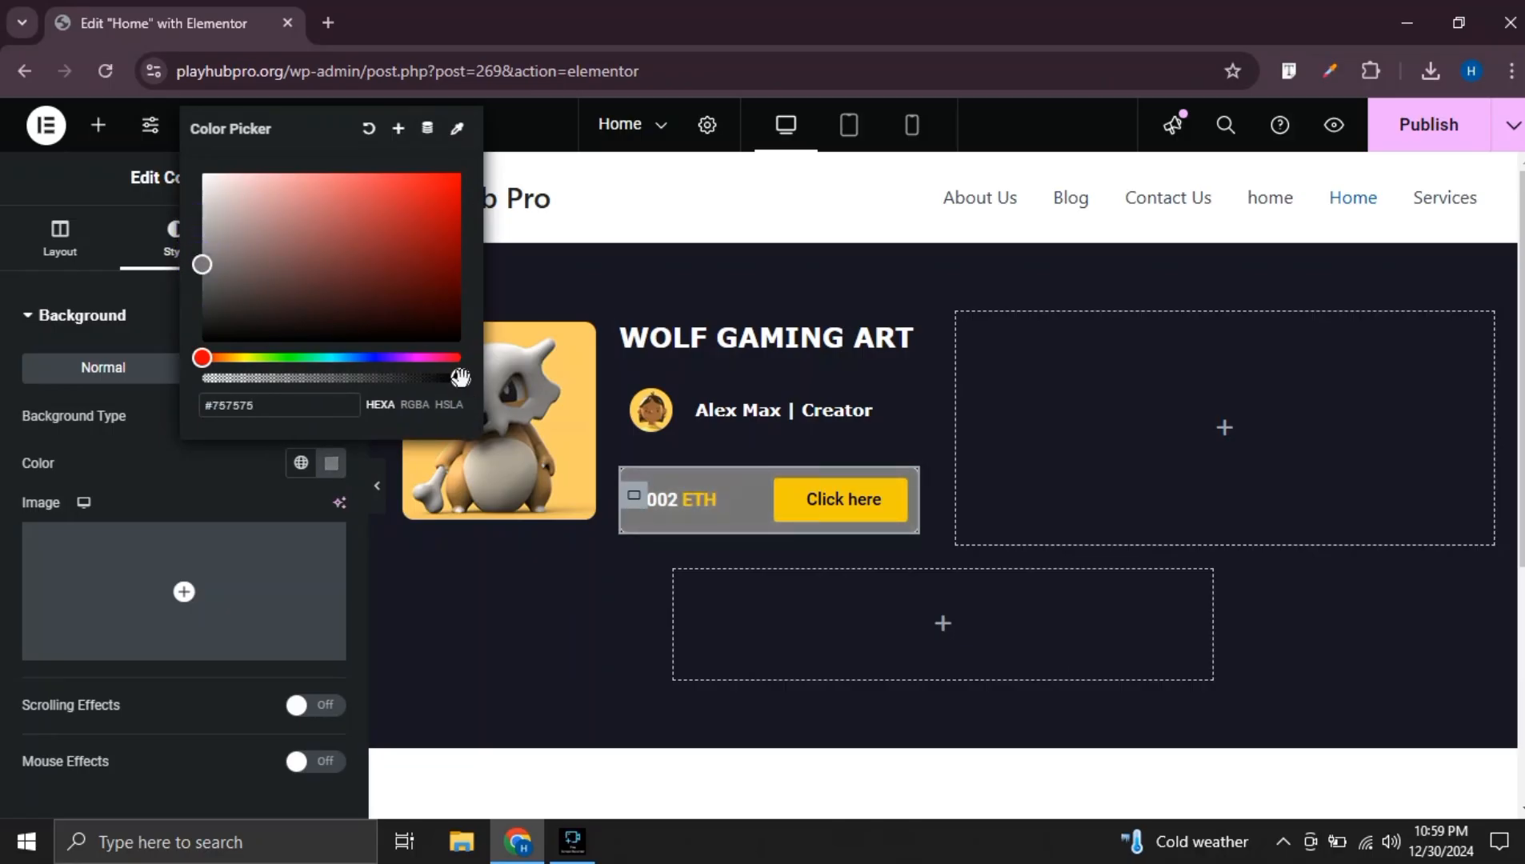
pyautogui.moveTo(460, 377); pyautogui.dragTo(334, 377)
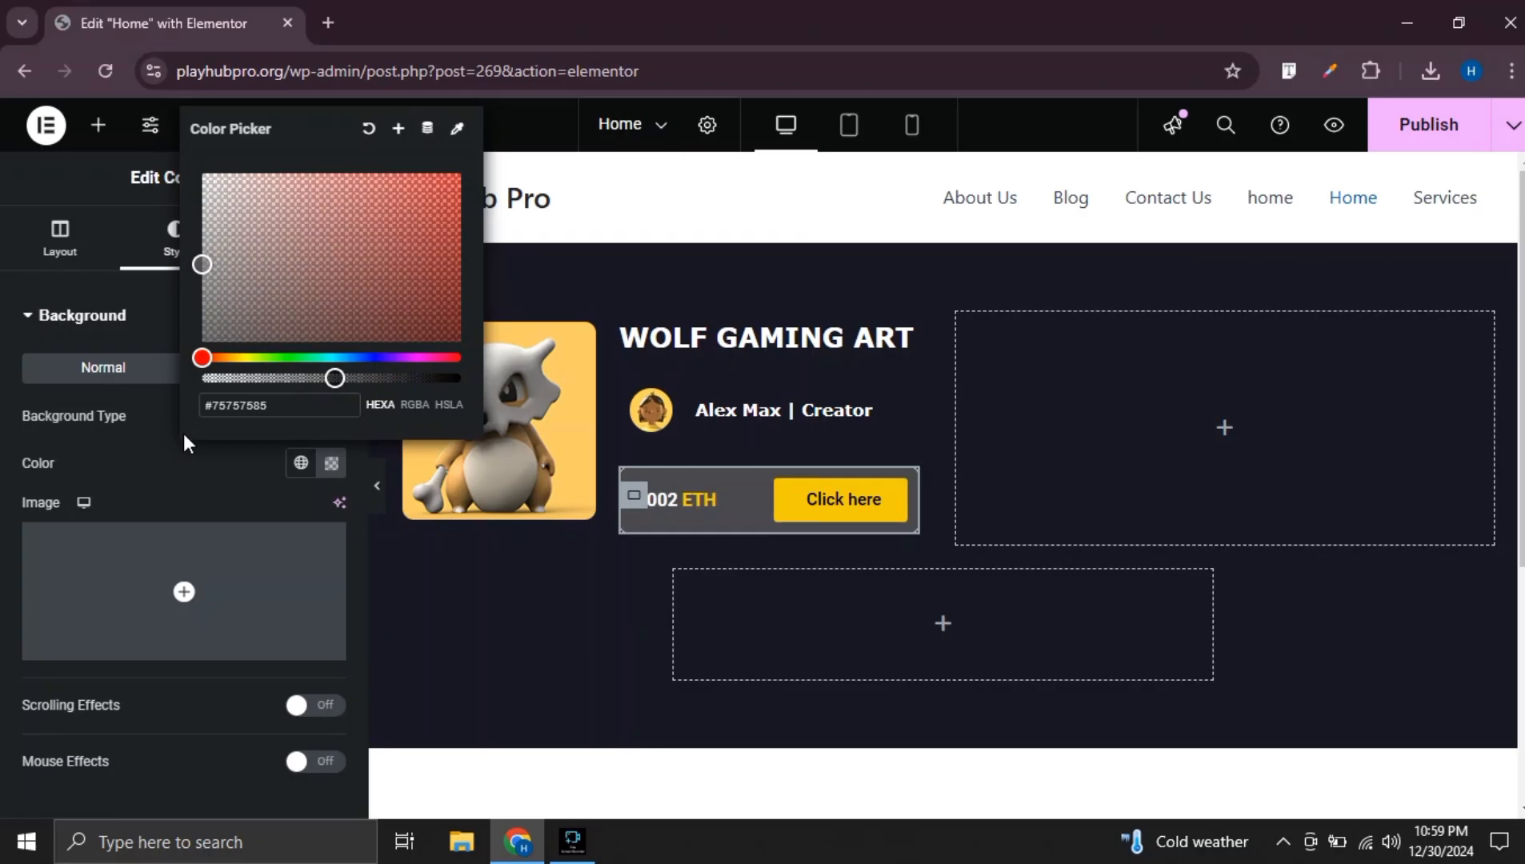
pyautogui.click(2, 453)
# Give the WOLF GAMING ART card a gradient background from a darker colour to black
pyautogui.click(394, 328)
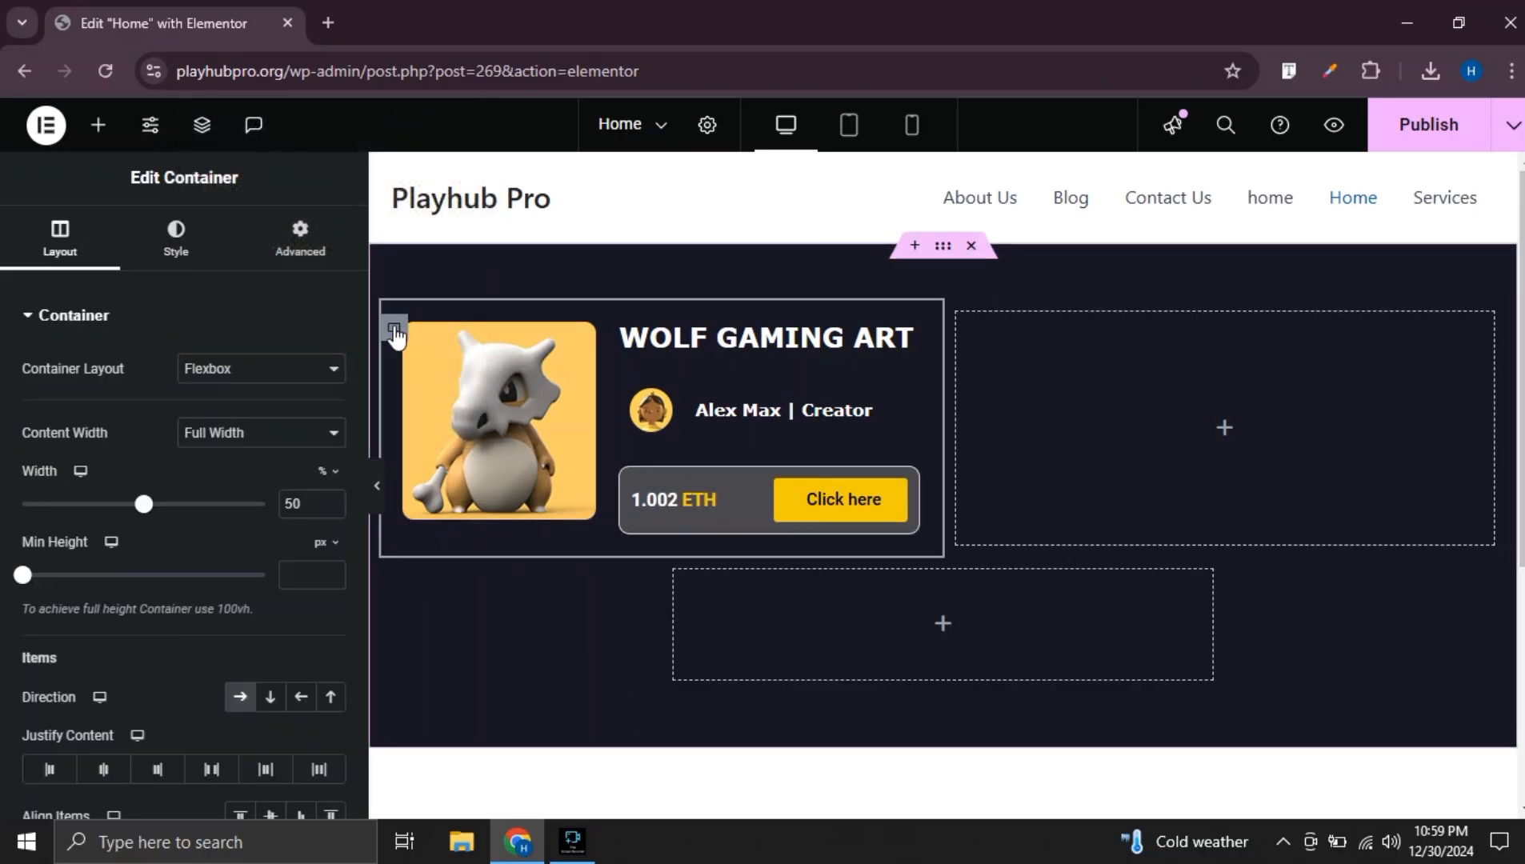
pyautogui.click(177, 236)
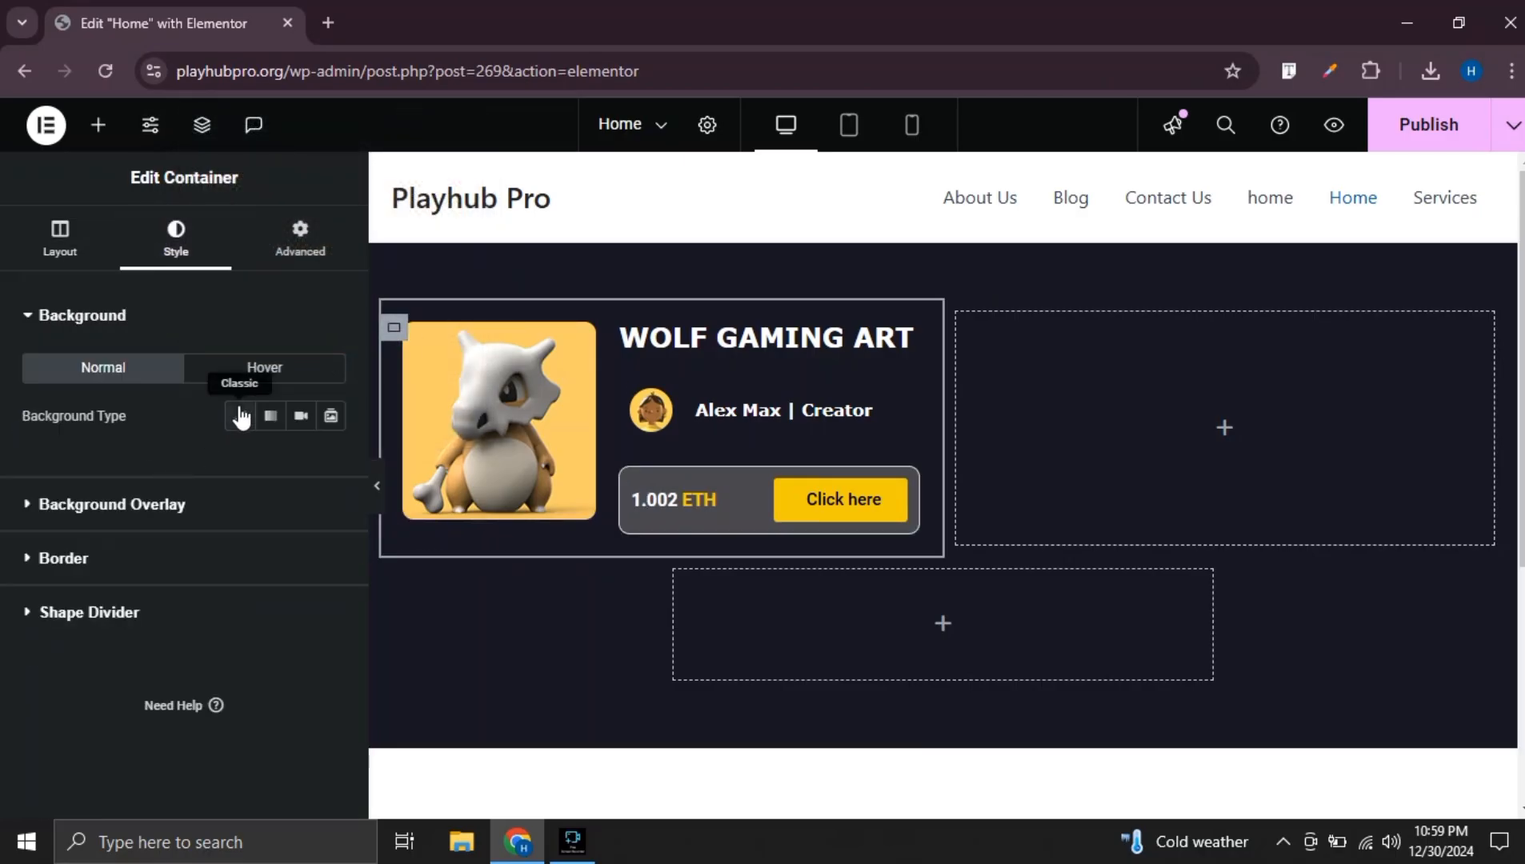
pyautogui.click(271, 416)
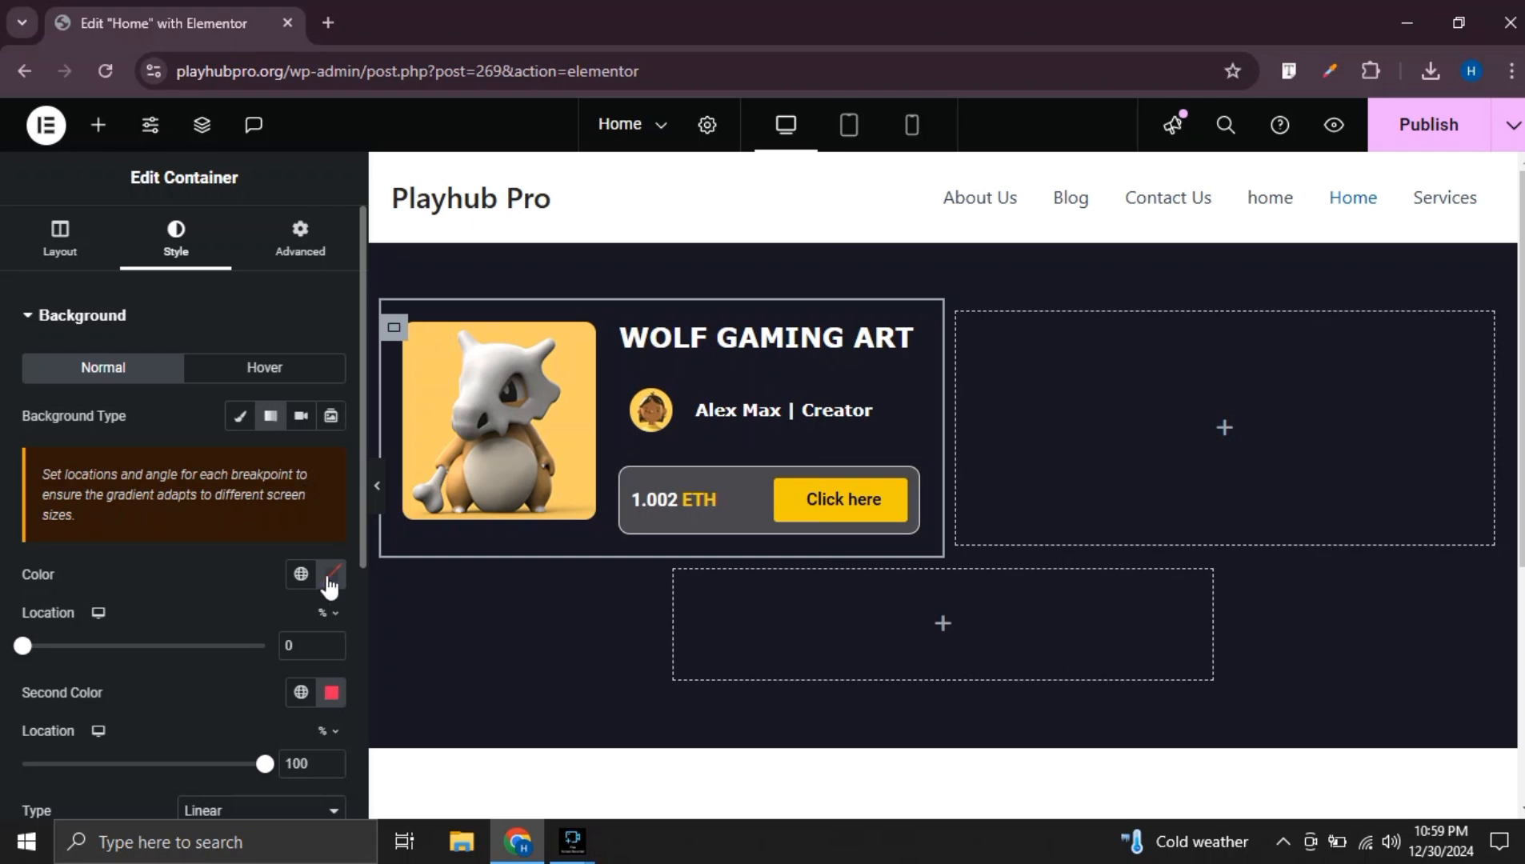
pyautogui.click(331, 575)
pyautogui.moveTo(330, 450); pyautogui.dragTo(195, 416)
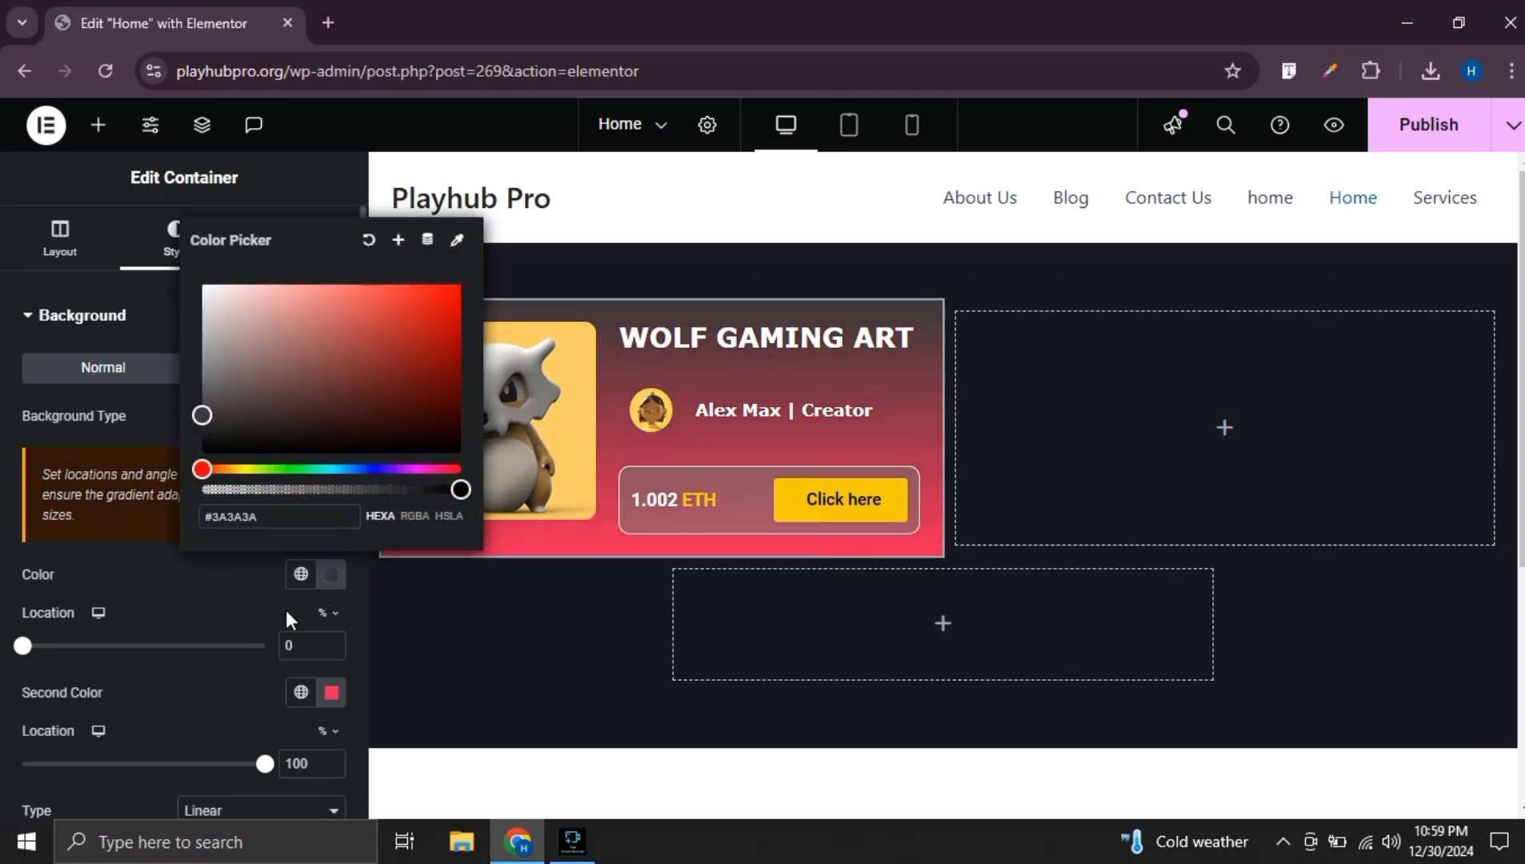
pyautogui.click(331, 693)
pyautogui.moveTo(272, 531); pyautogui.dragTo(191, 582)
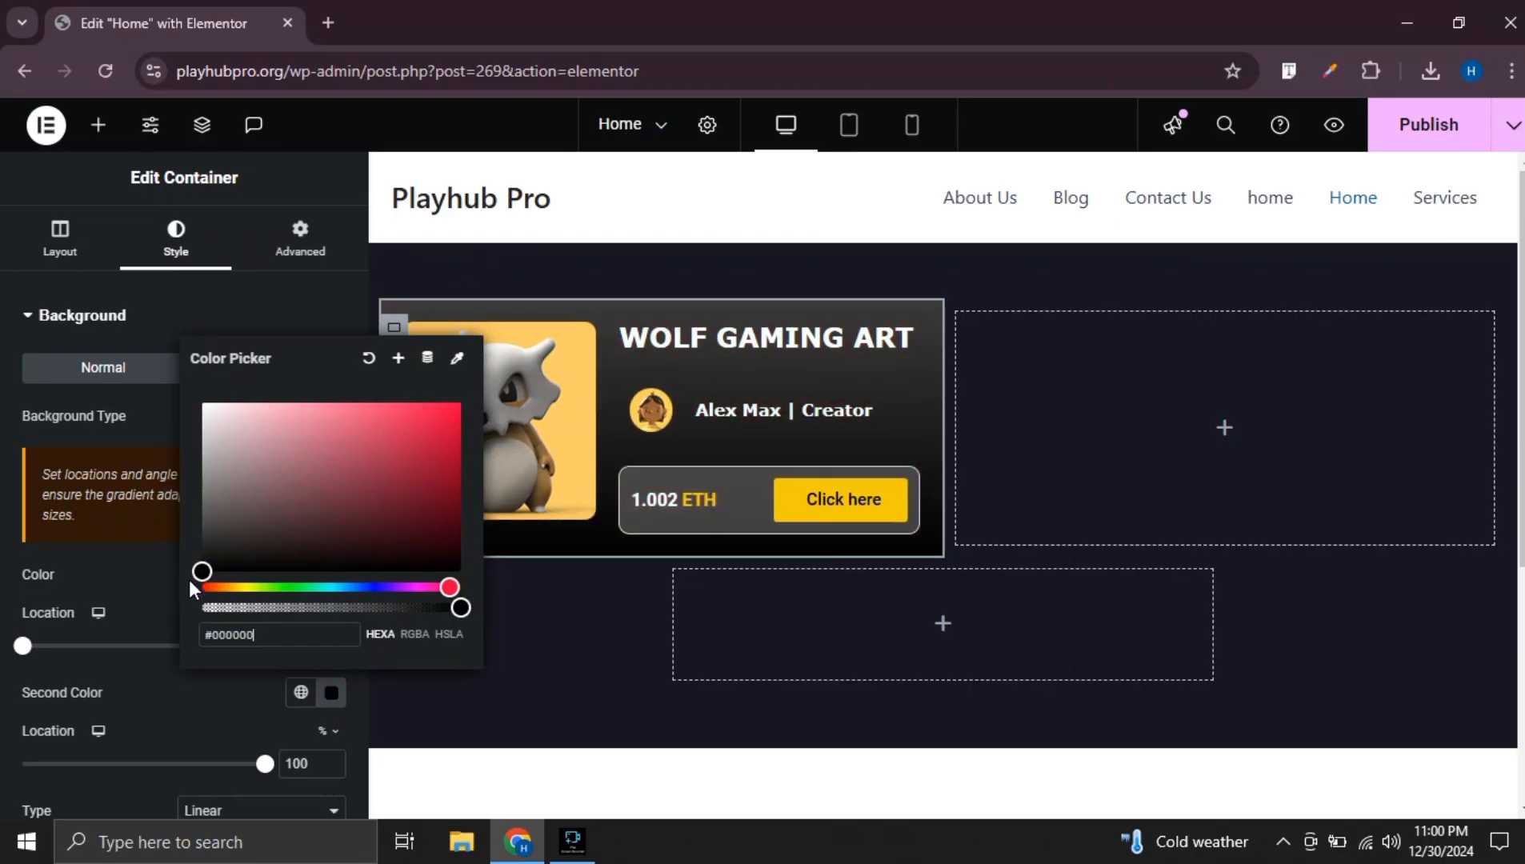
pyautogui.click(6, 586)
# Give the card 10 px rounded corners and a solid 1 px near-black #020101 border
pyautogui.scroll(-4, 171, 393)
pyautogui.scroll(-2, 171, 393)
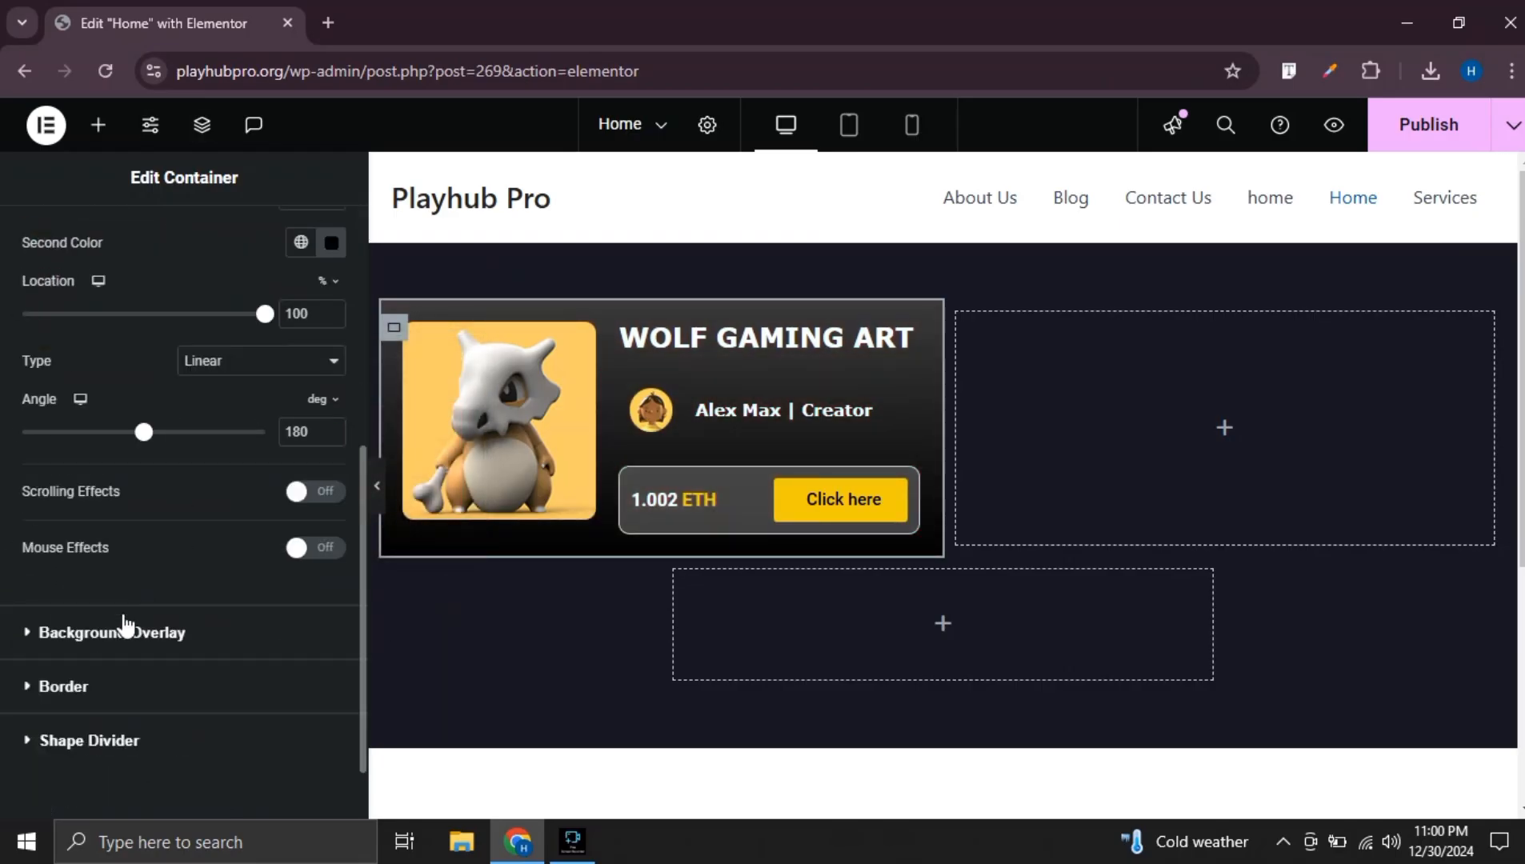
pyautogui.click(97, 684)
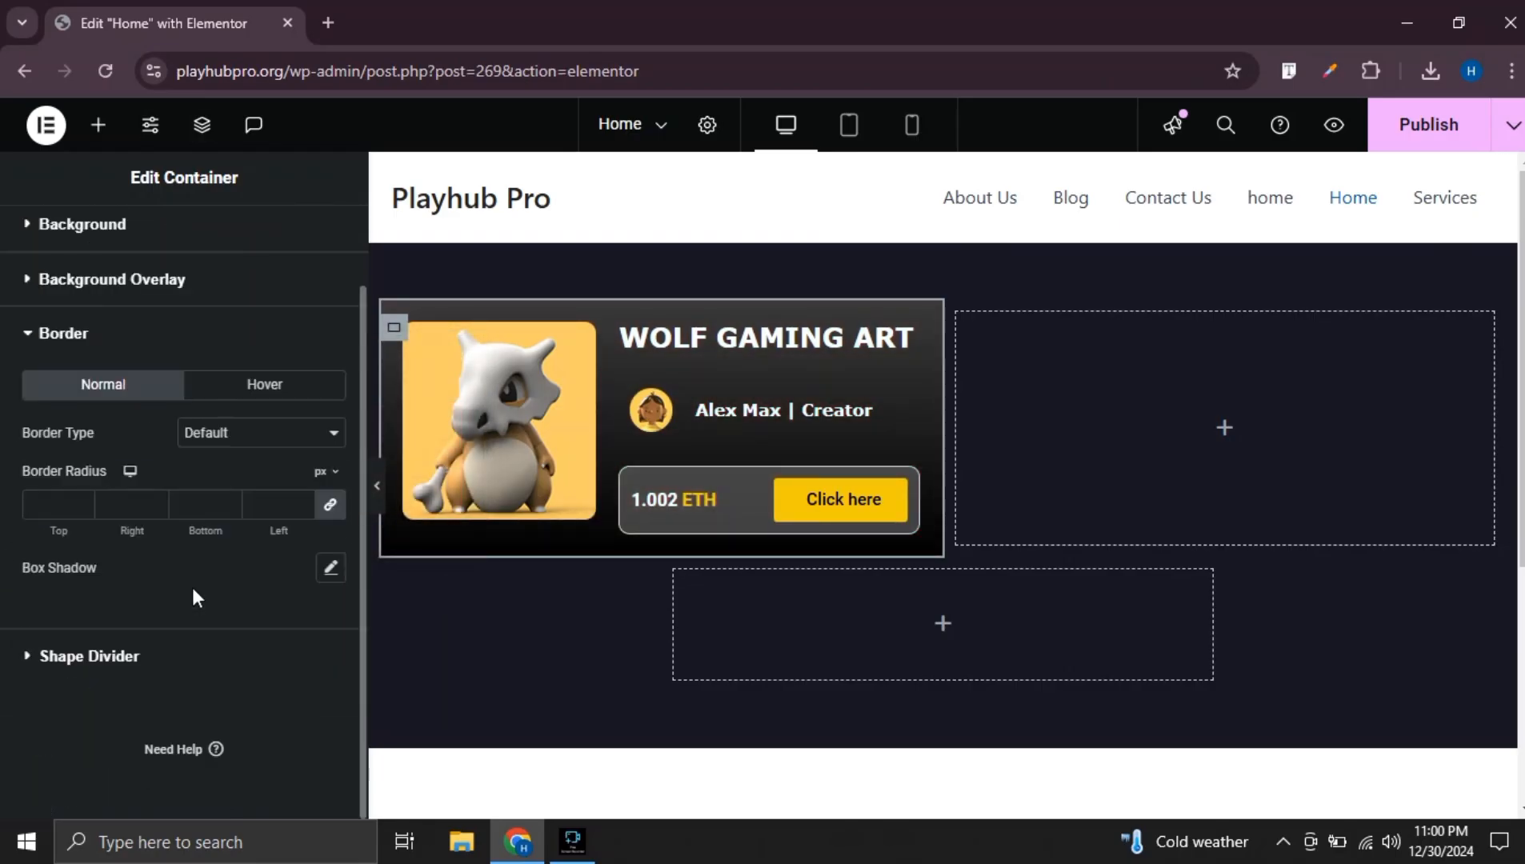
pyautogui.click(273, 499)
pyautogui.write('10')
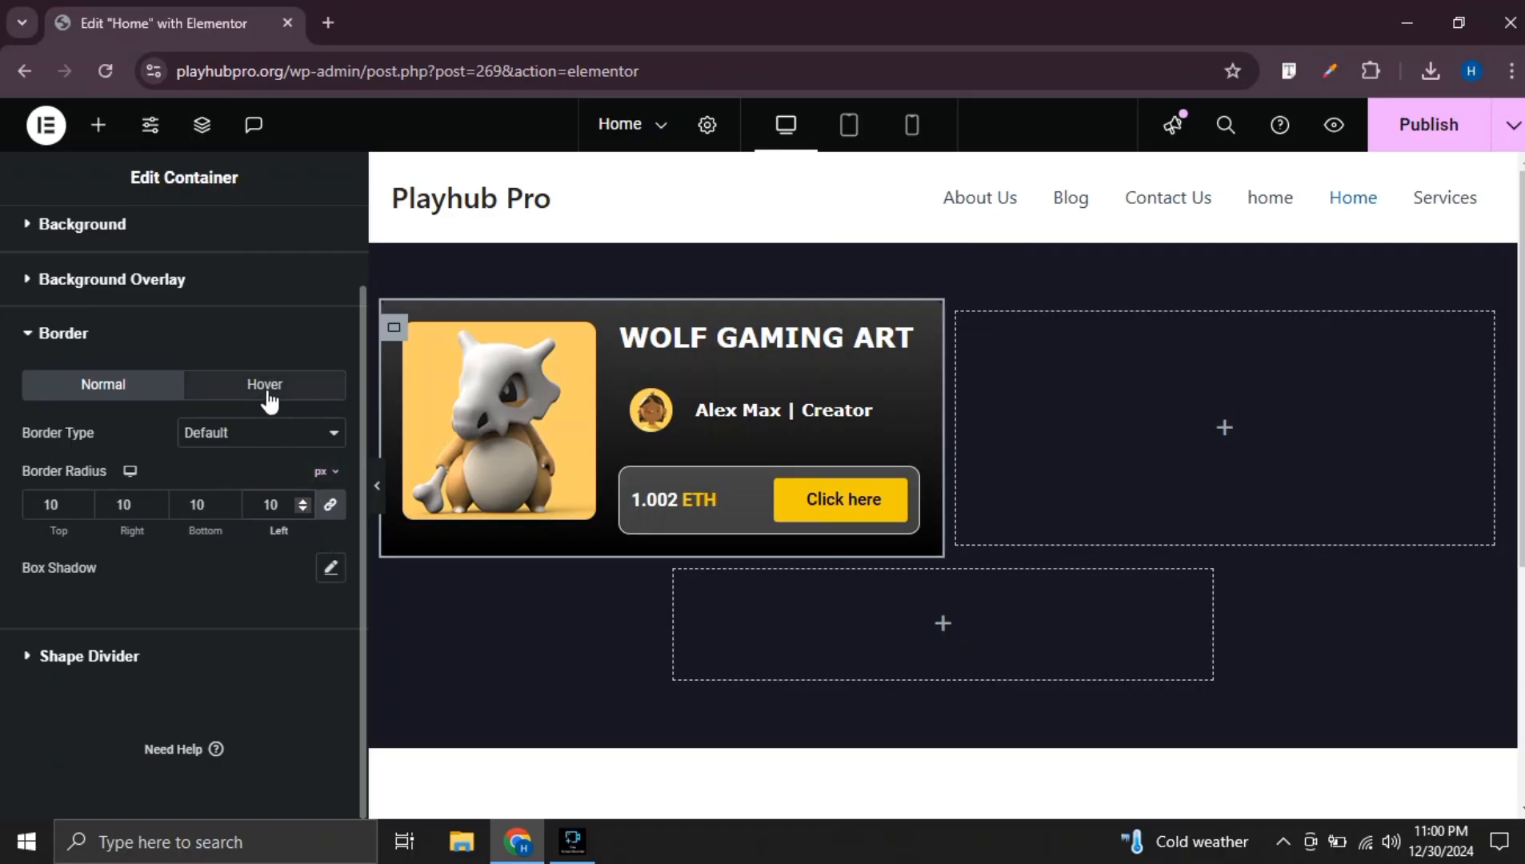
pyautogui.click(270, 426)
pyautogui.click(215, 515)
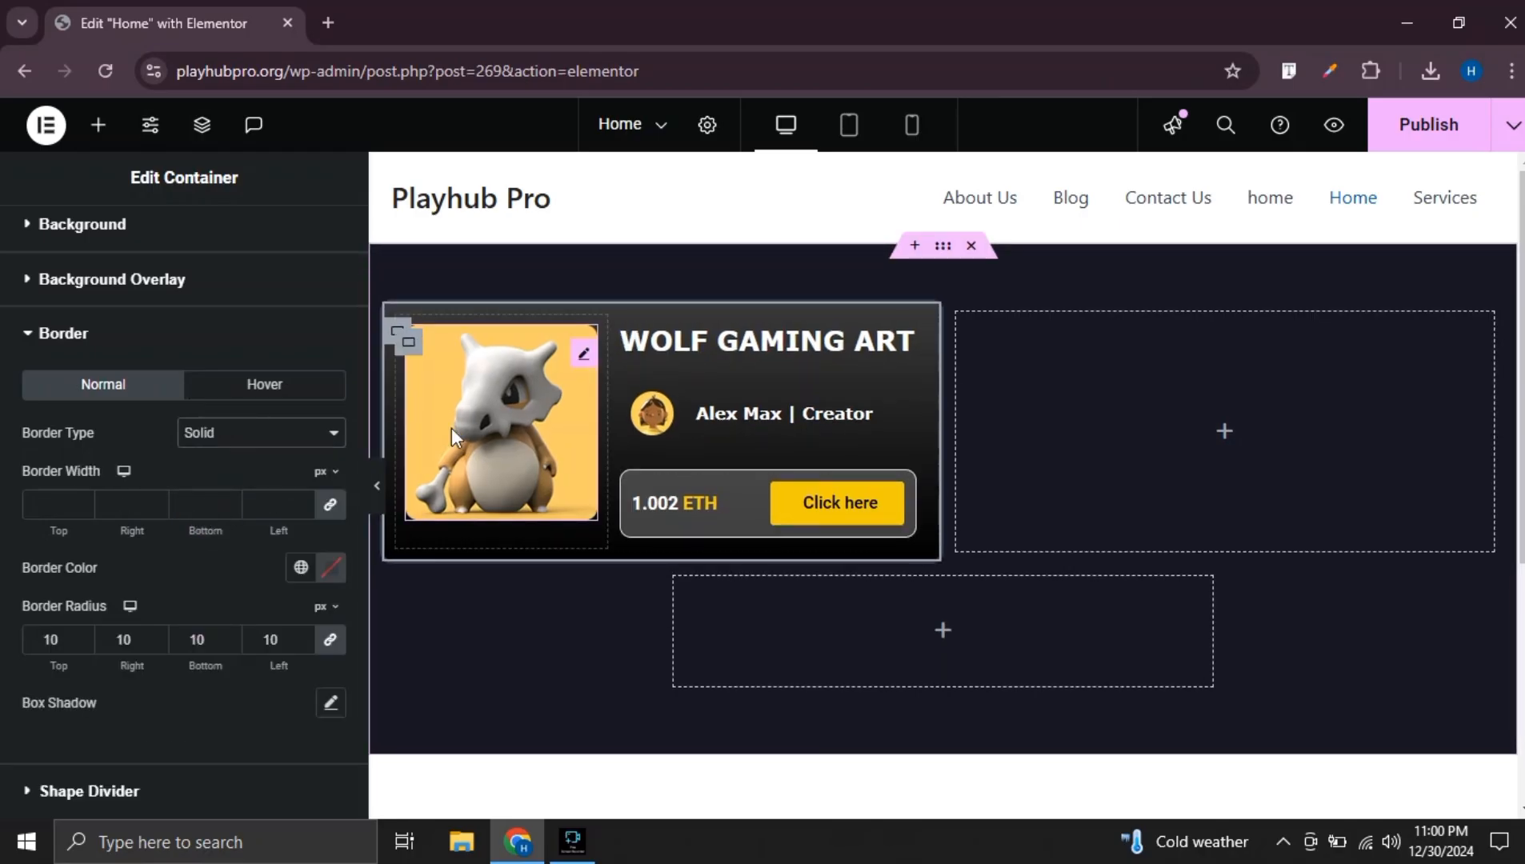
pyautogui.click(280, 441)
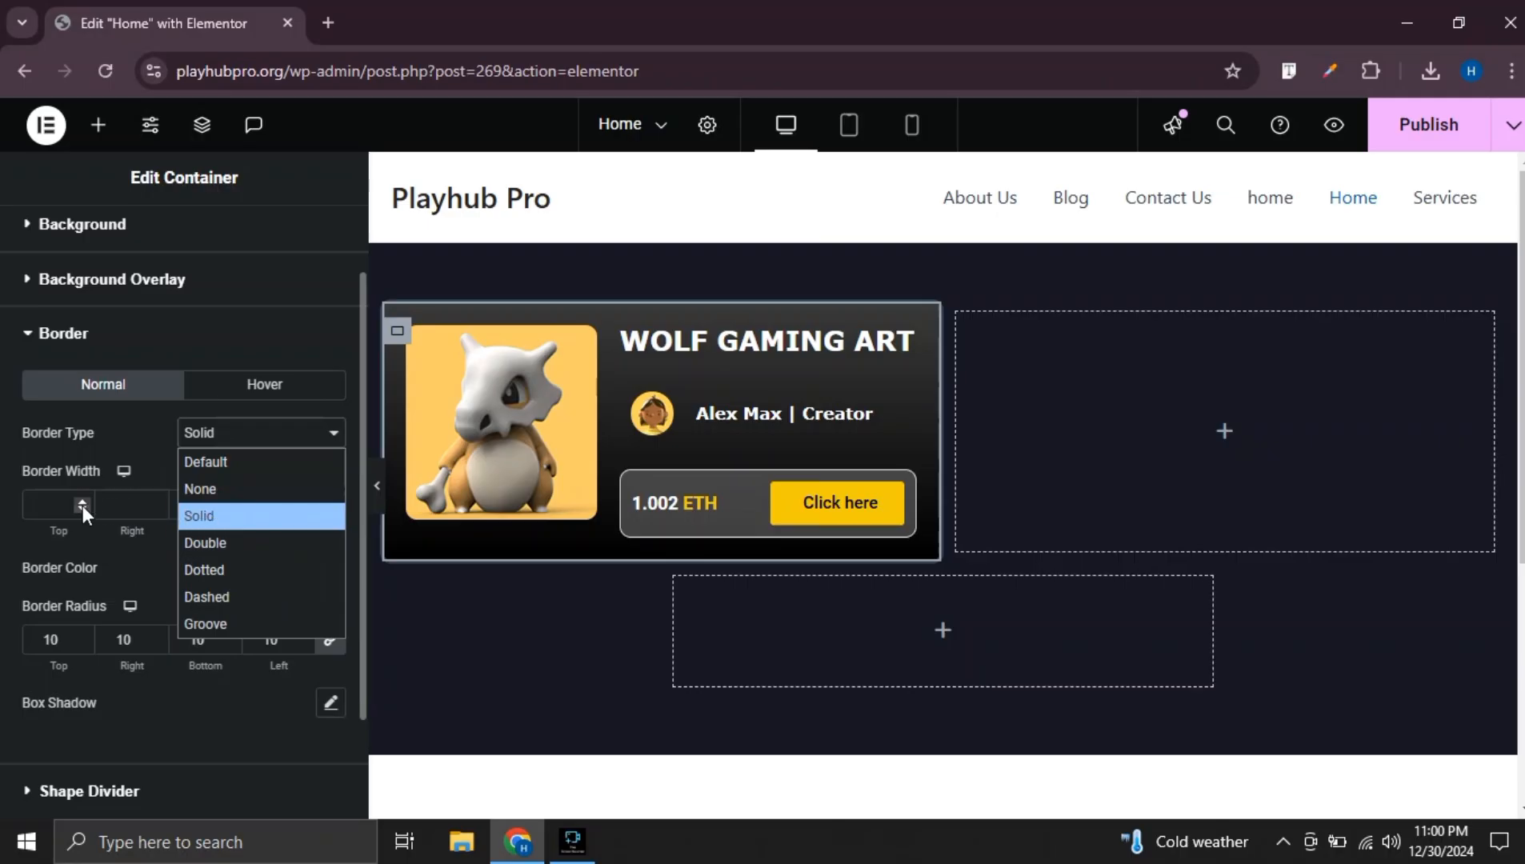
pyautogui.click(15, 512)
pyautogui.click(41, 501)
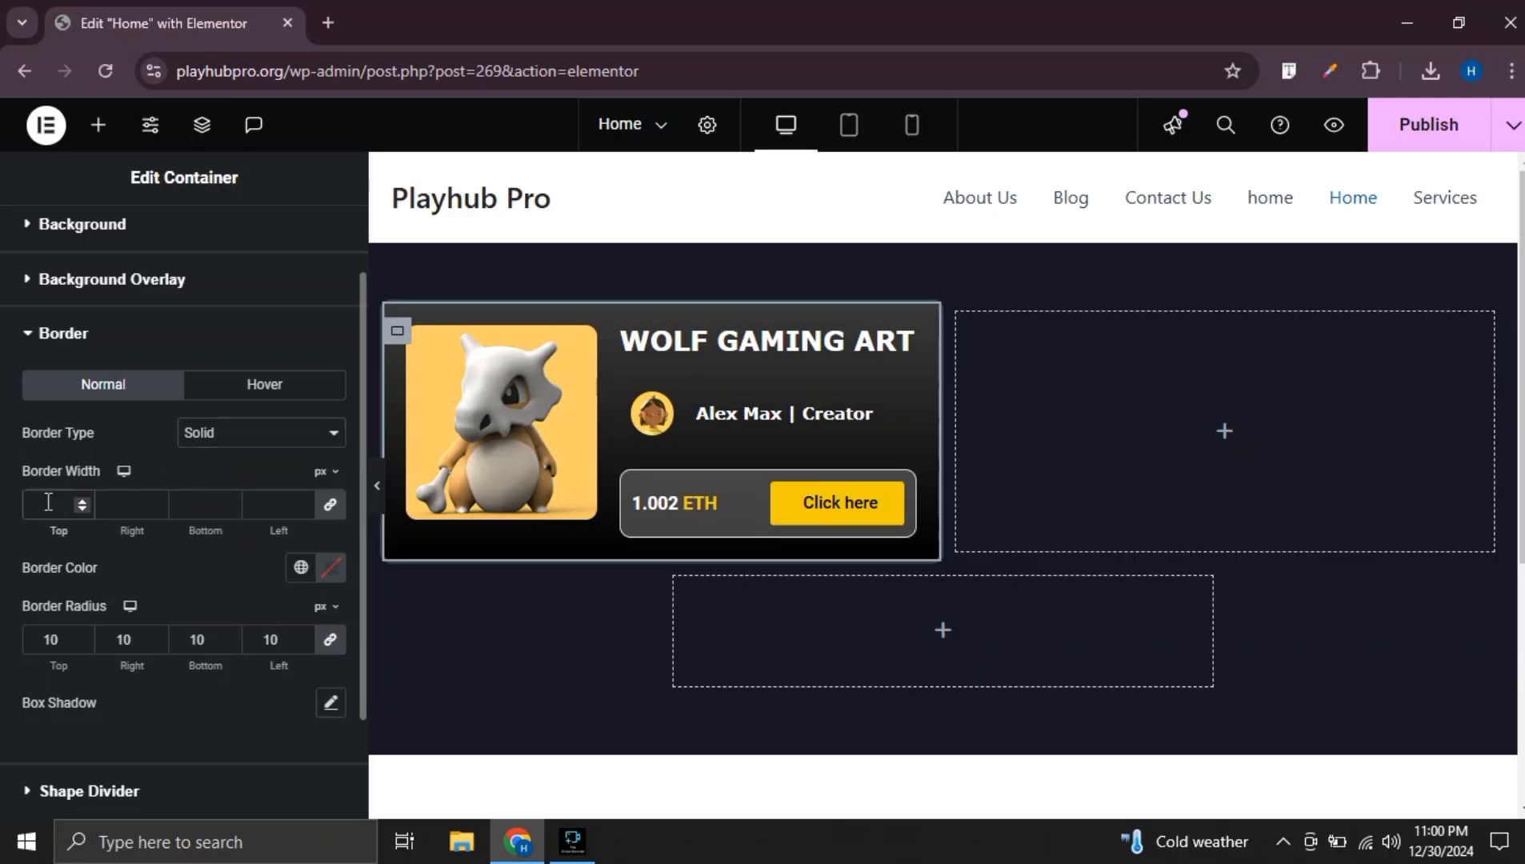
pyautogui.write('1')
pyautogui.click(331, 569)
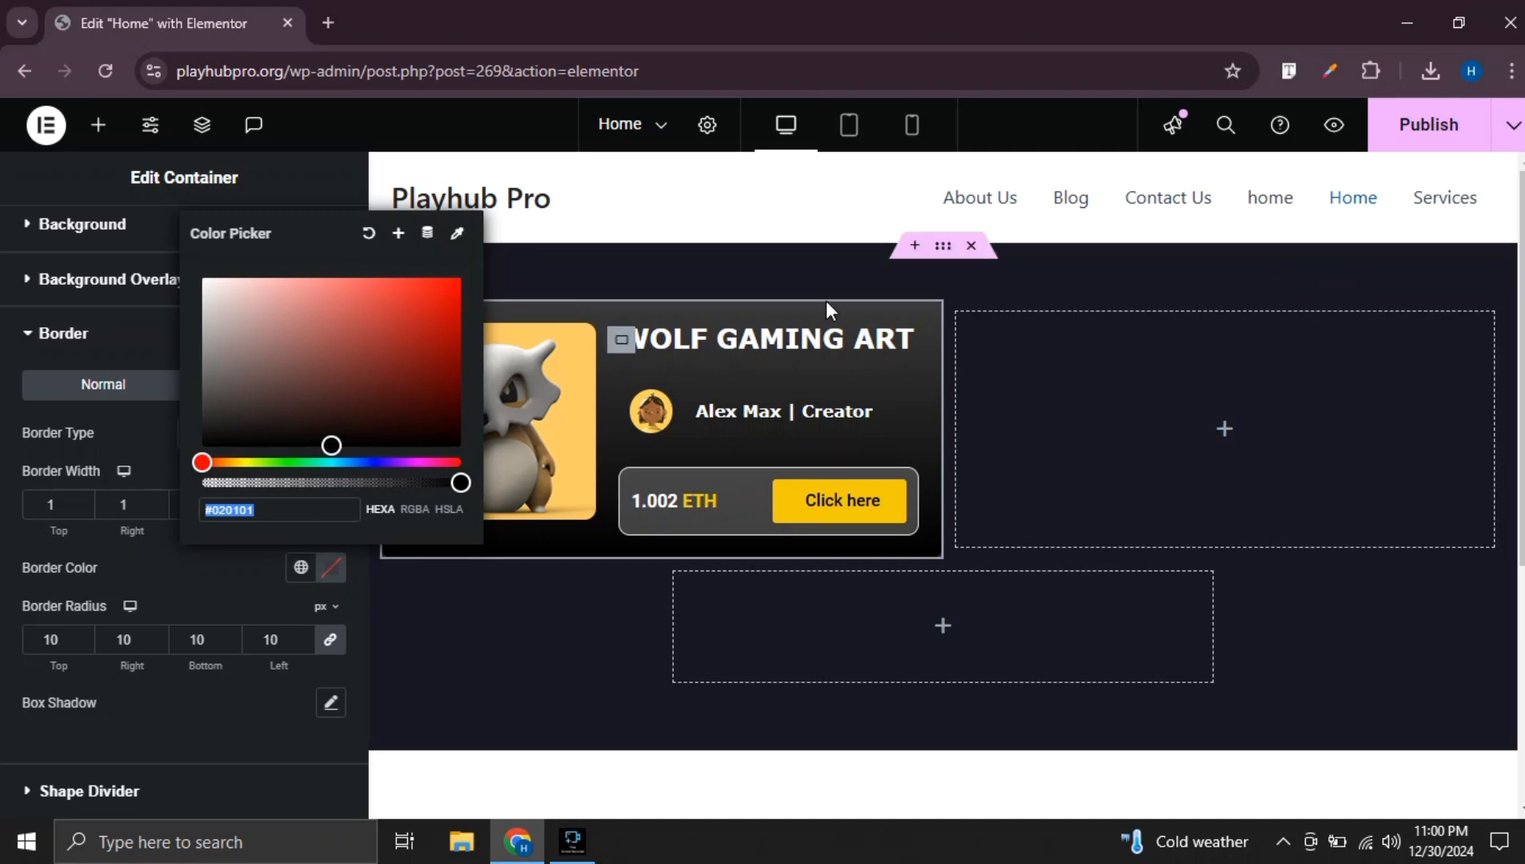
pyautogui.click(818, 261)
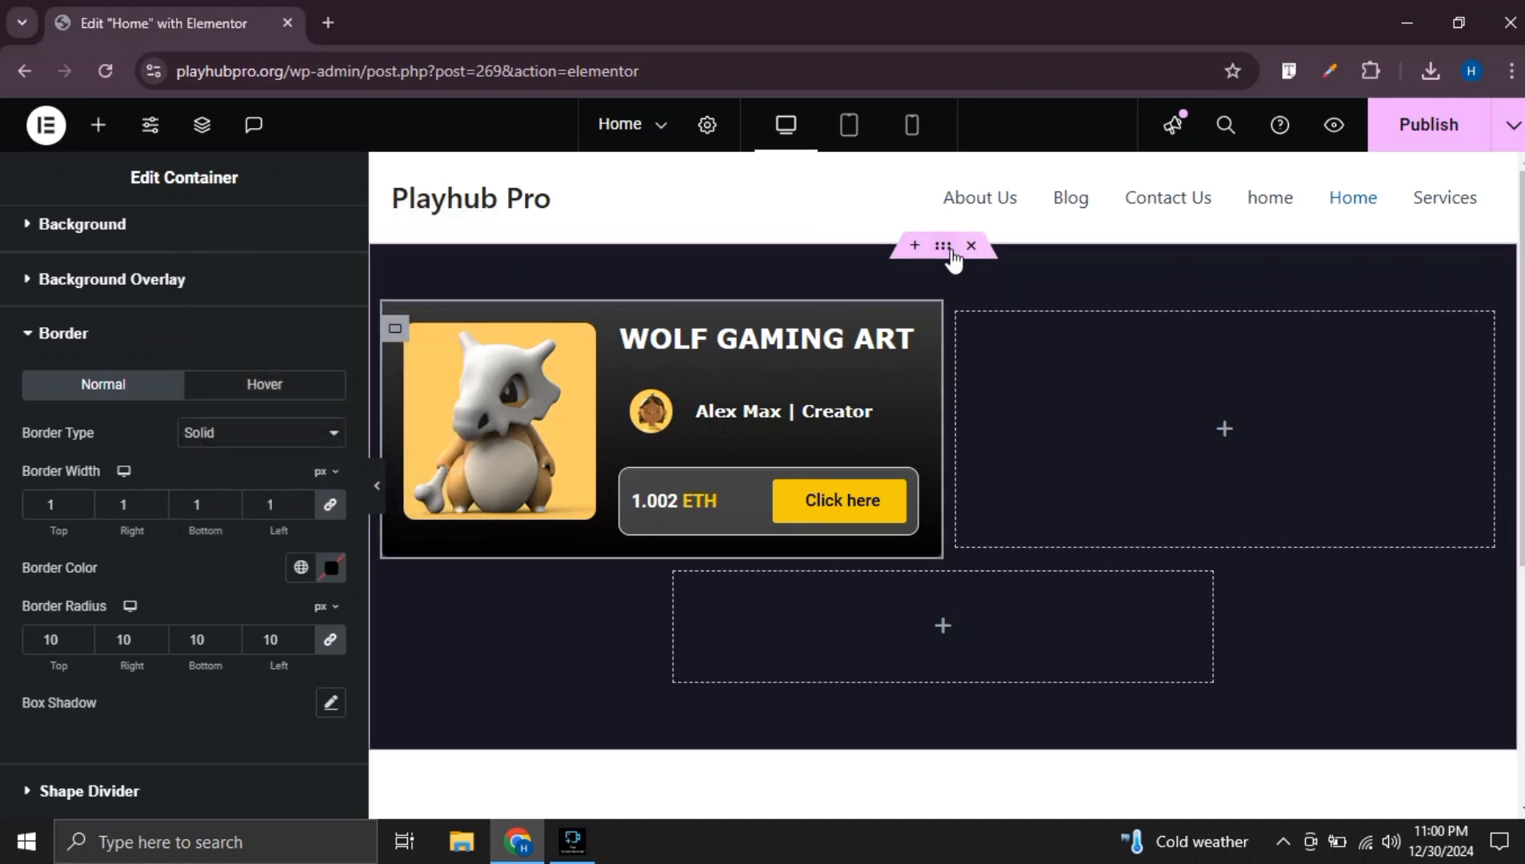
pyautogui.click(945, 249)
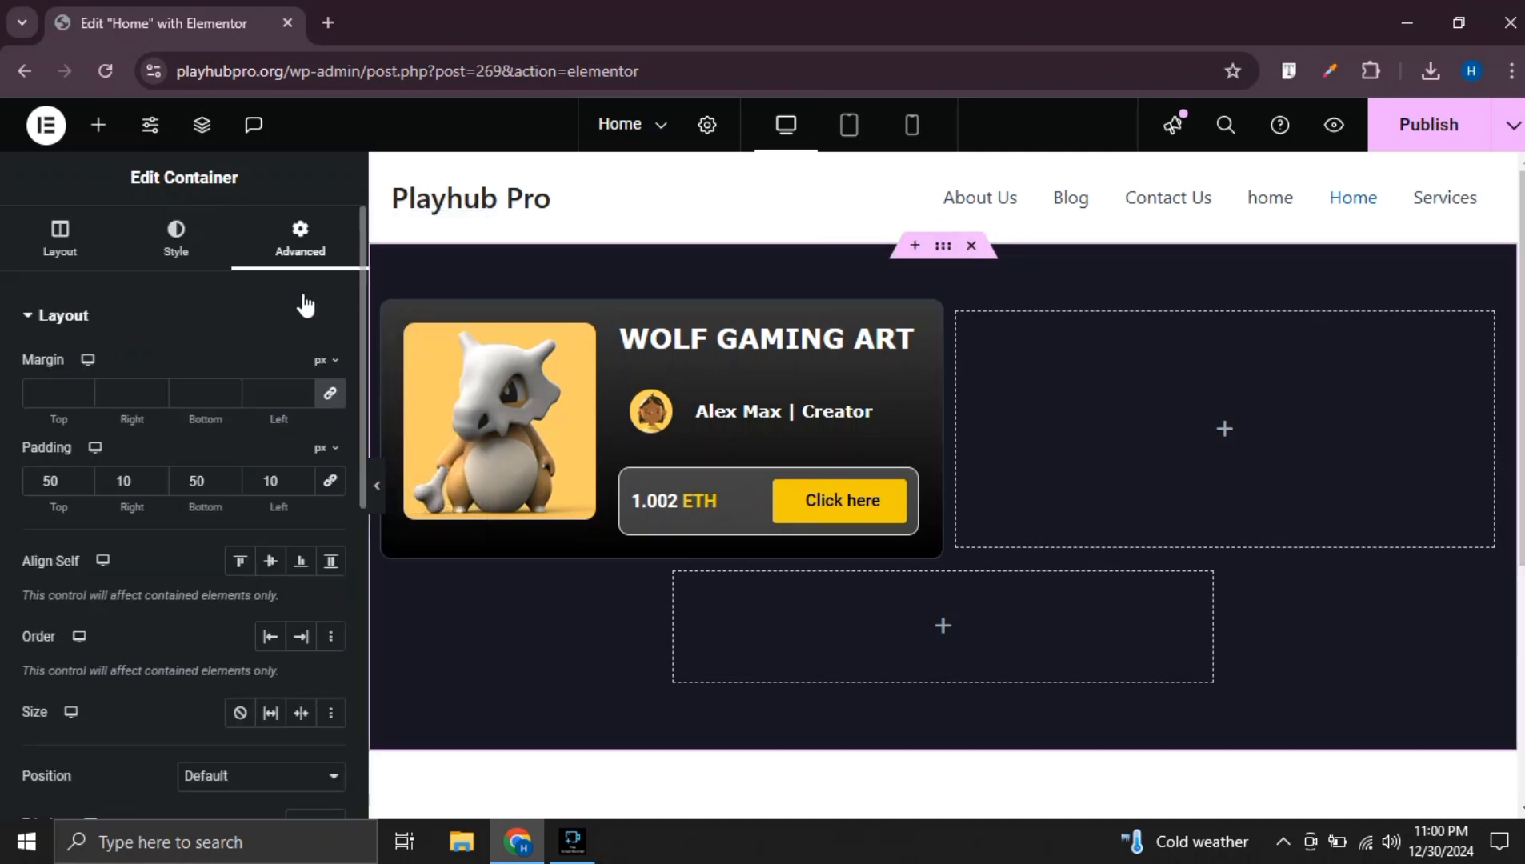
# Inspect the hero section's background colour
pyautogui.click(176, 240)
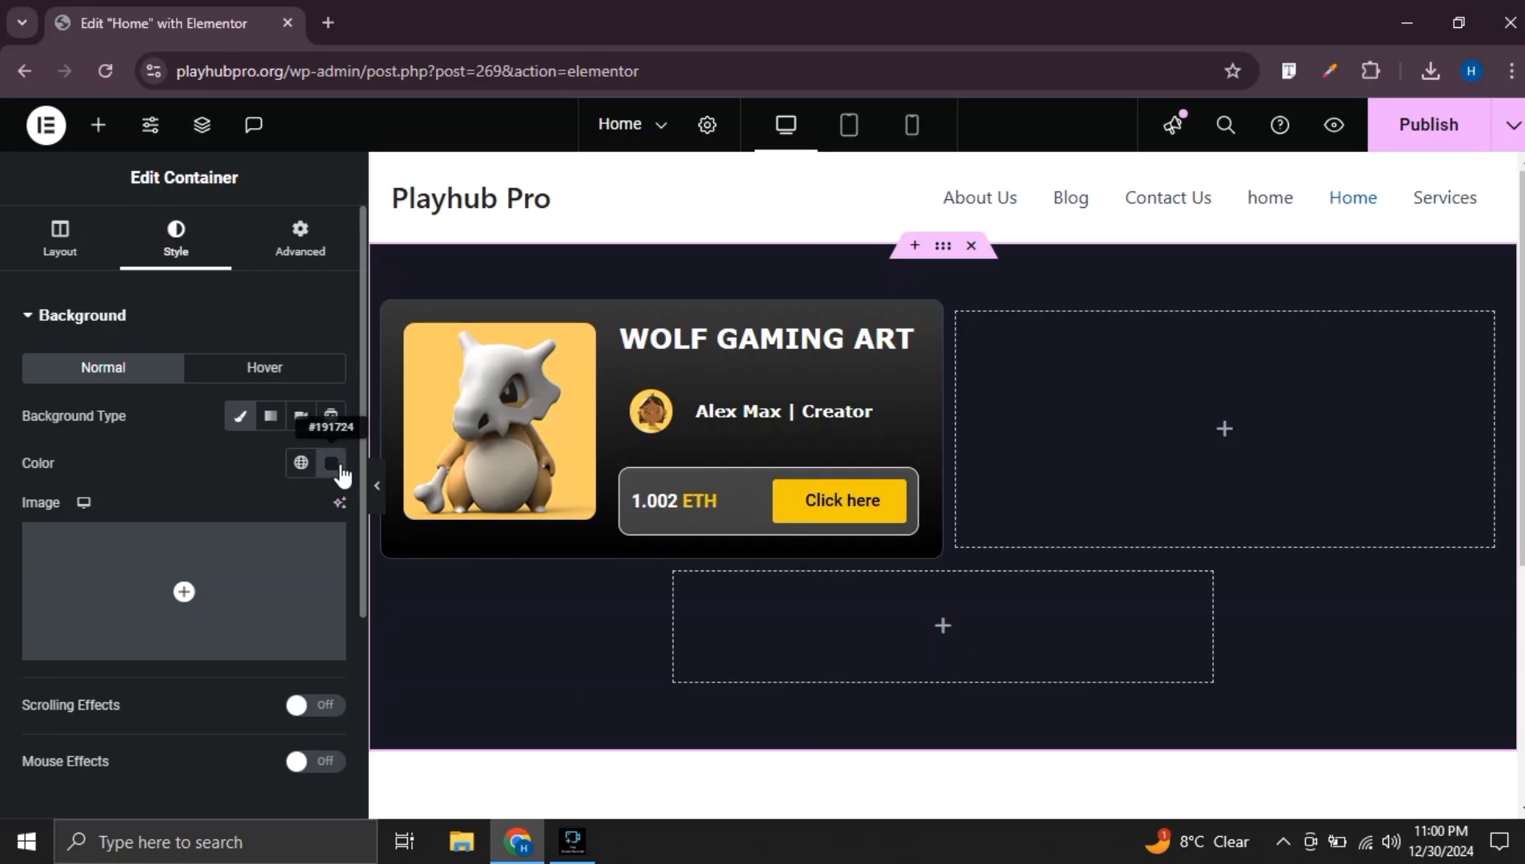
pyautogui.click(334, 464)
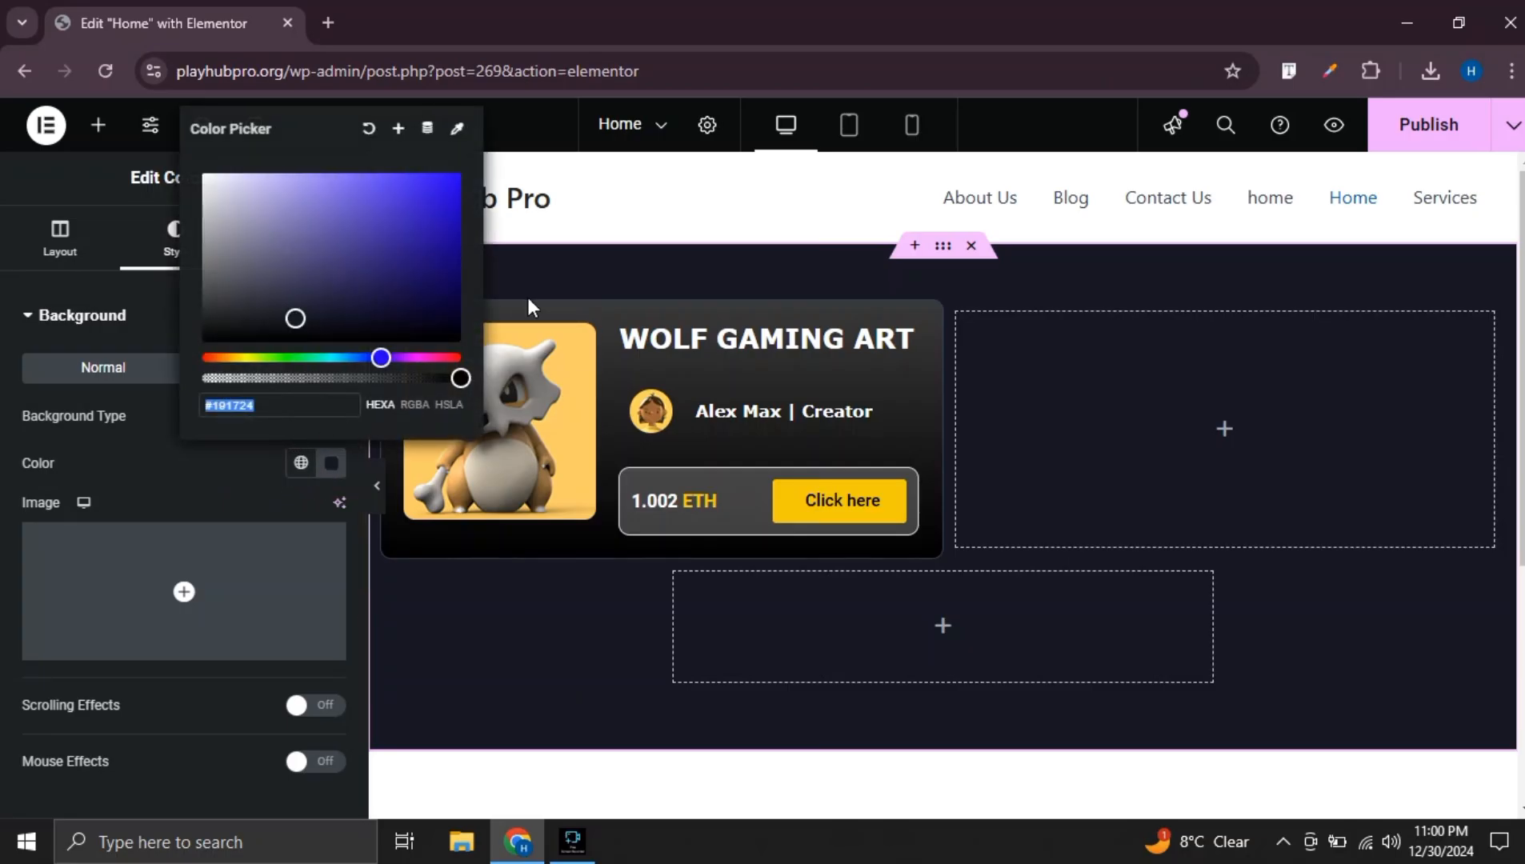
pyautogui.click(589, 311)
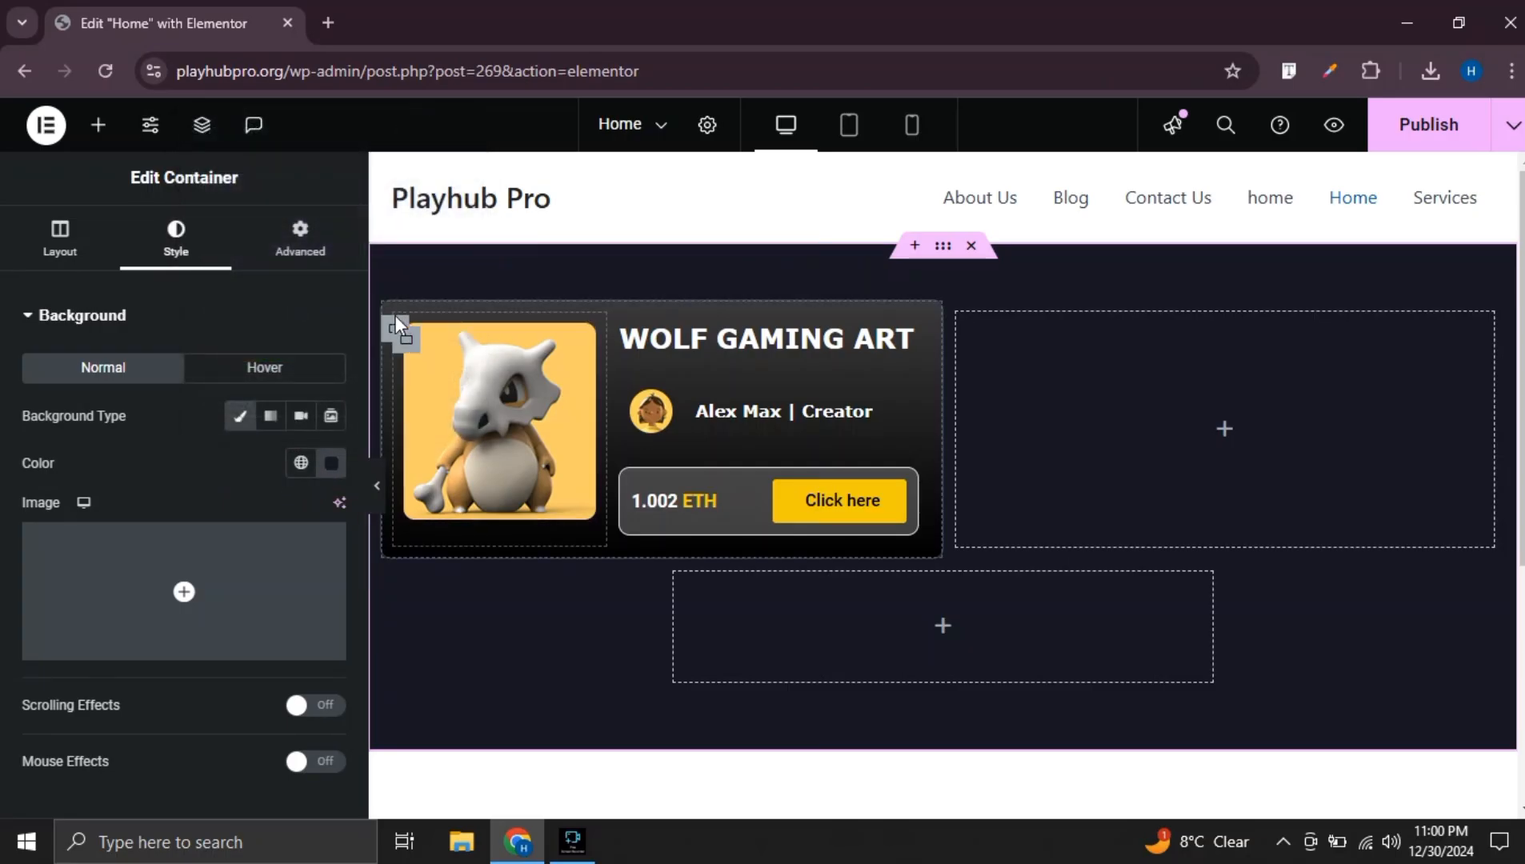
# Paste the copied colour value into the card's normal border colour
pyautogui.click(270, 415)
pyautogui.scroll(-5, 208, 336)
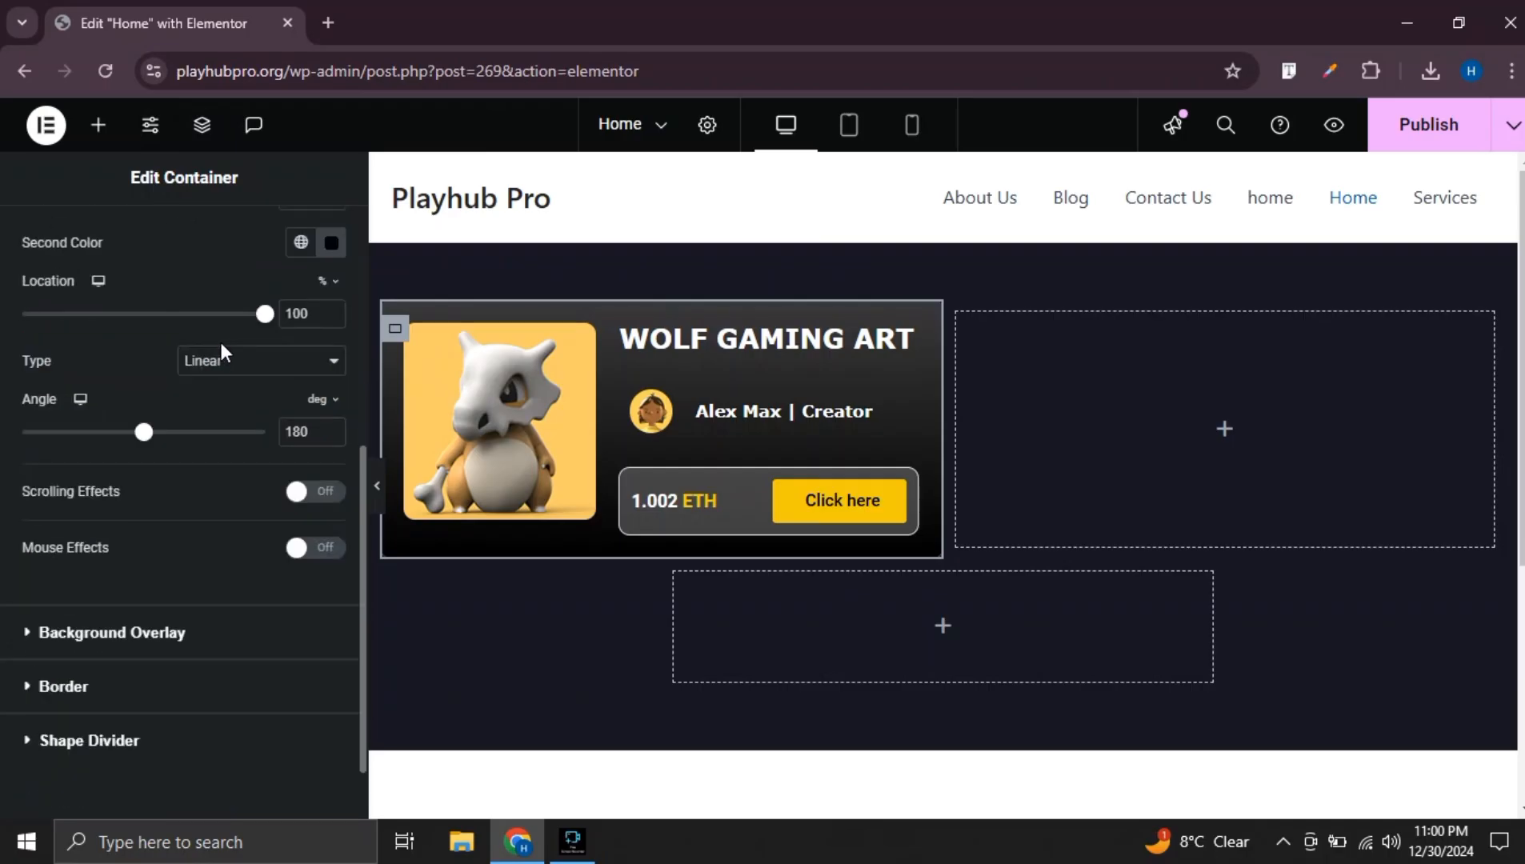
pyautogui.click(88, 689)
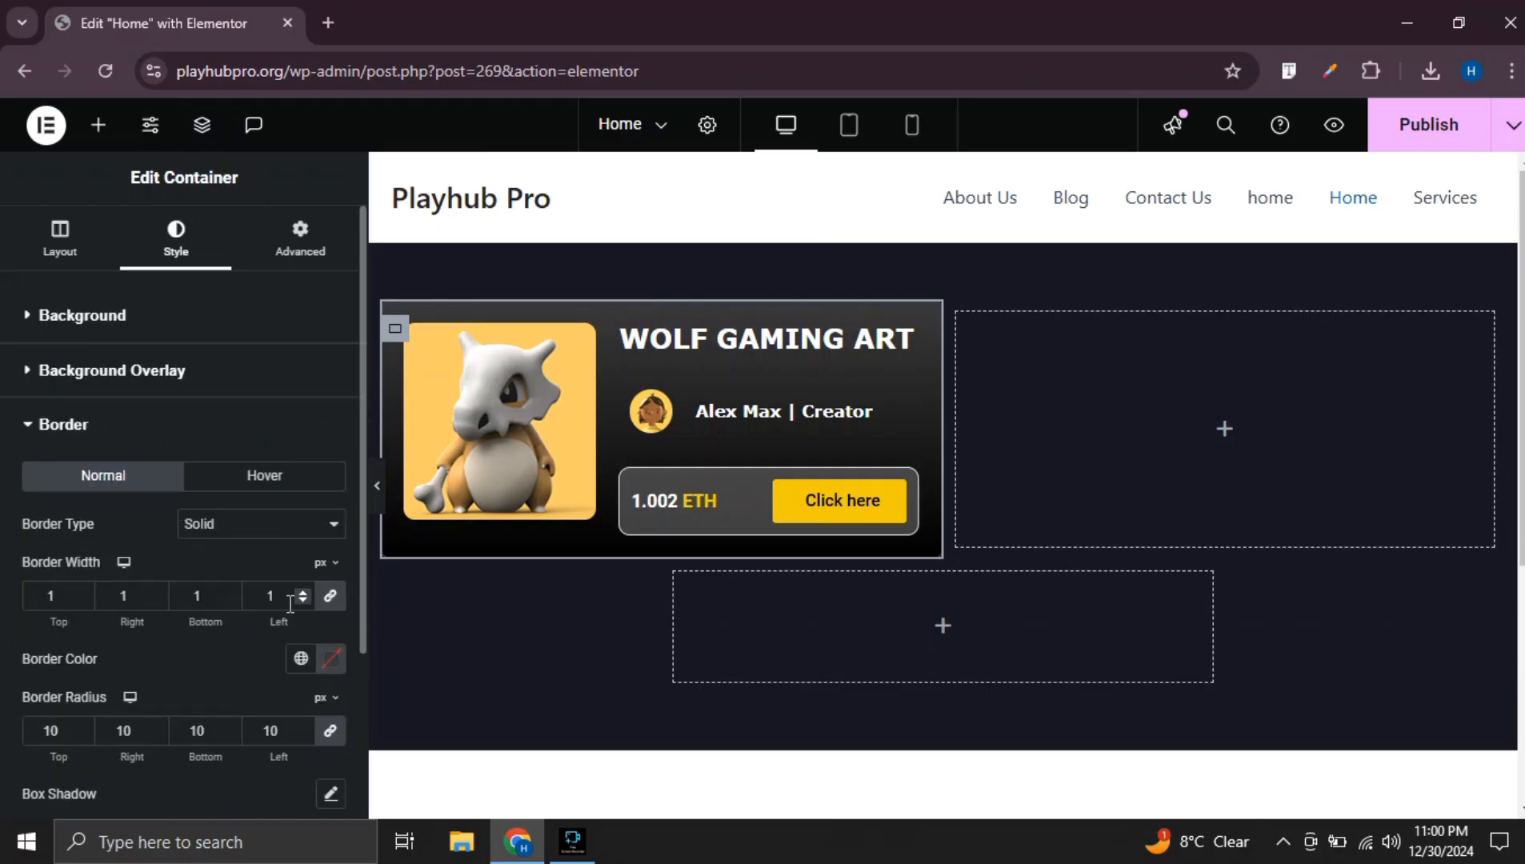
pyautogui.click(324, 659)
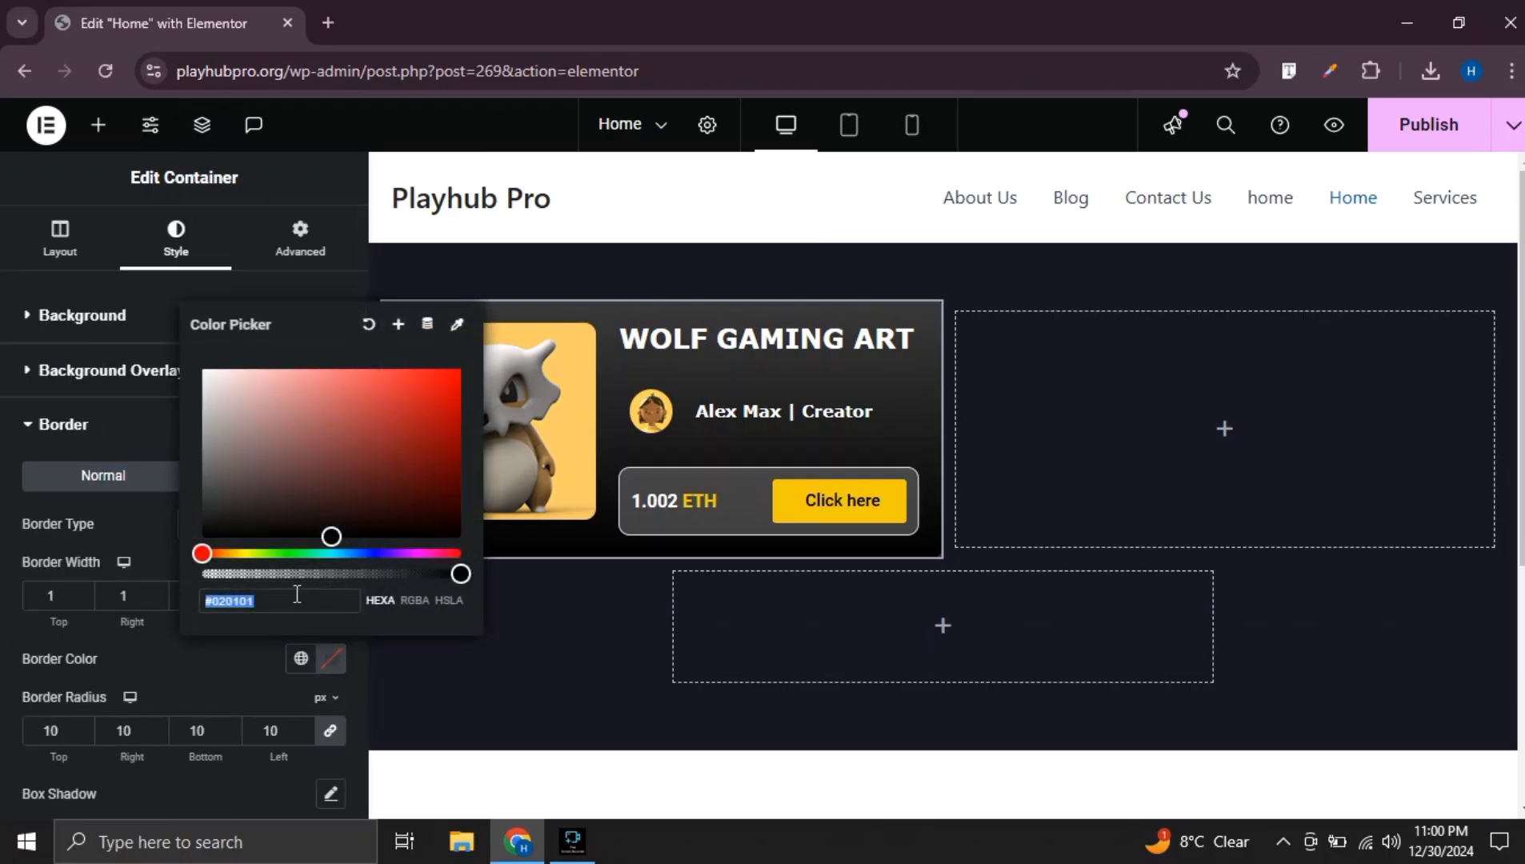
pyautogui.write('#181724')
pyautogui.click(7, 624)
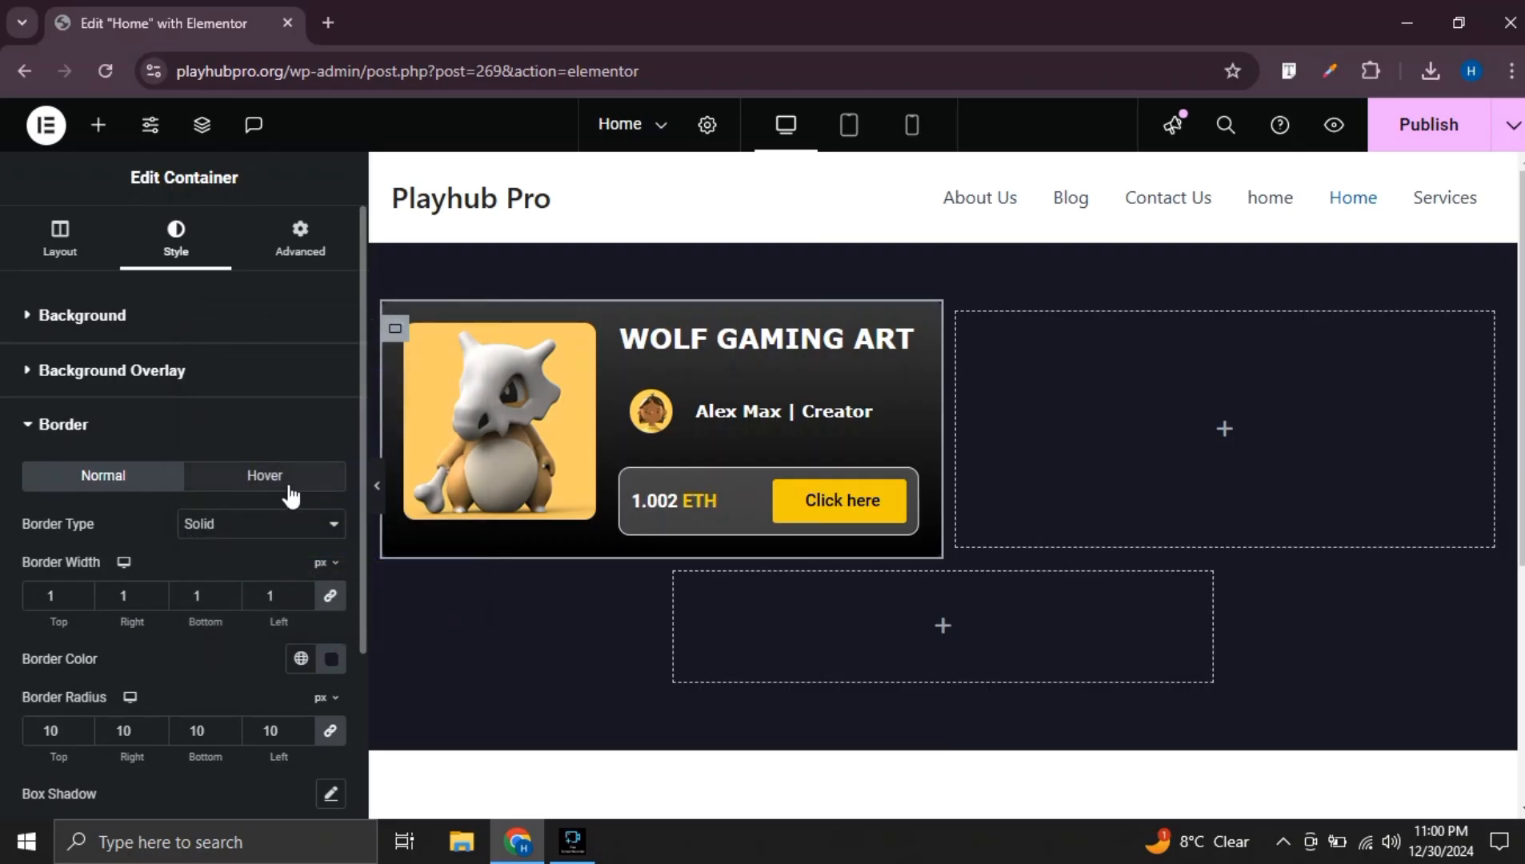
# Give the card a solid 1 px bright green #00F839 hover border and preview it
pyautogui.click(288, 481)
pyautogui.click(289, 525)
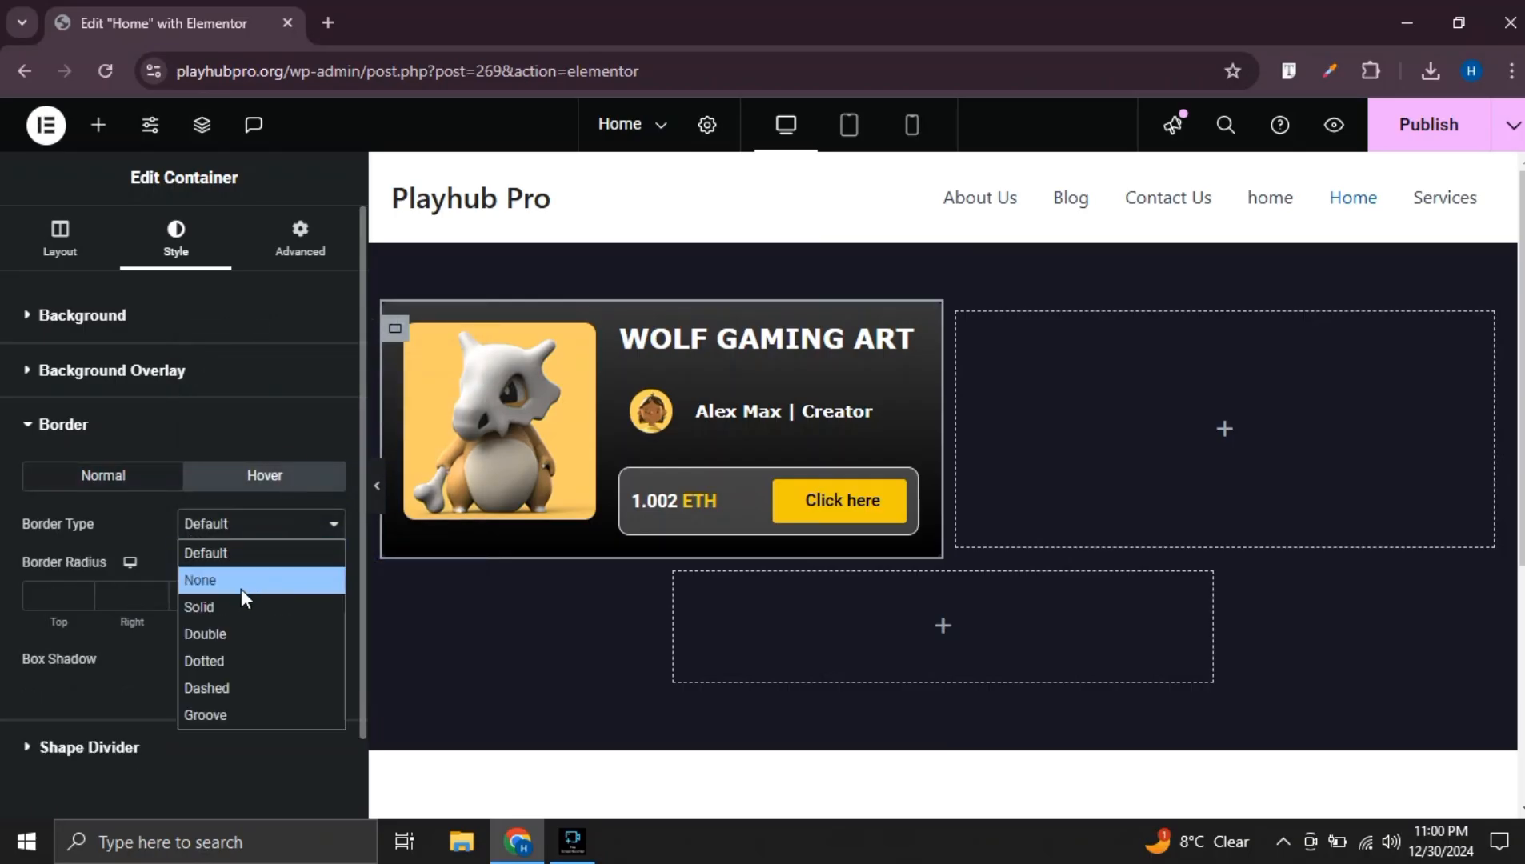
pyautogui.click(234, 608)
pyautogui.click(273, 589)
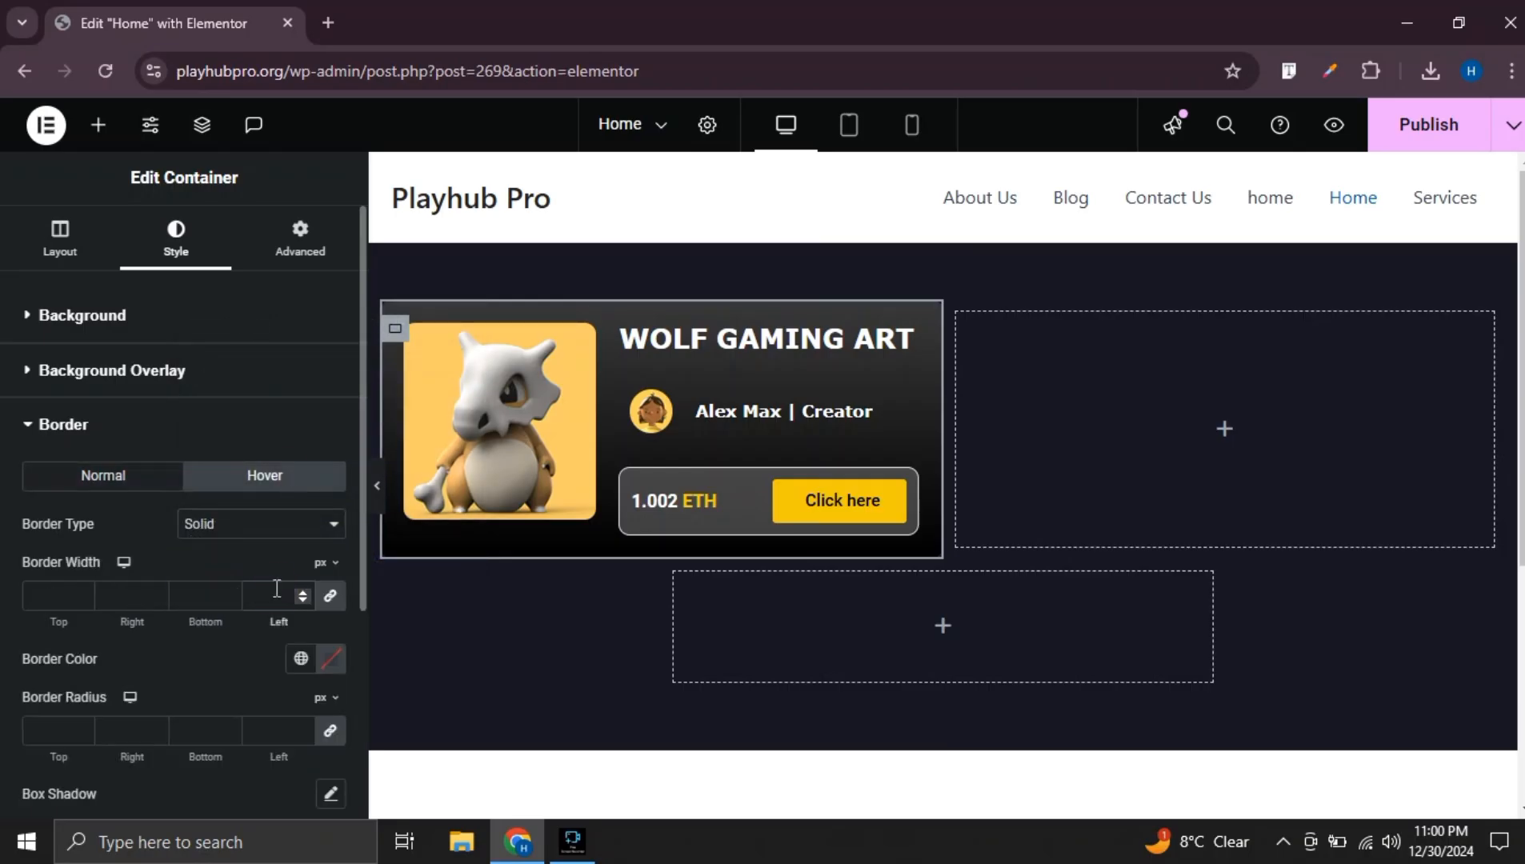
pyautogui.click(331, 659)
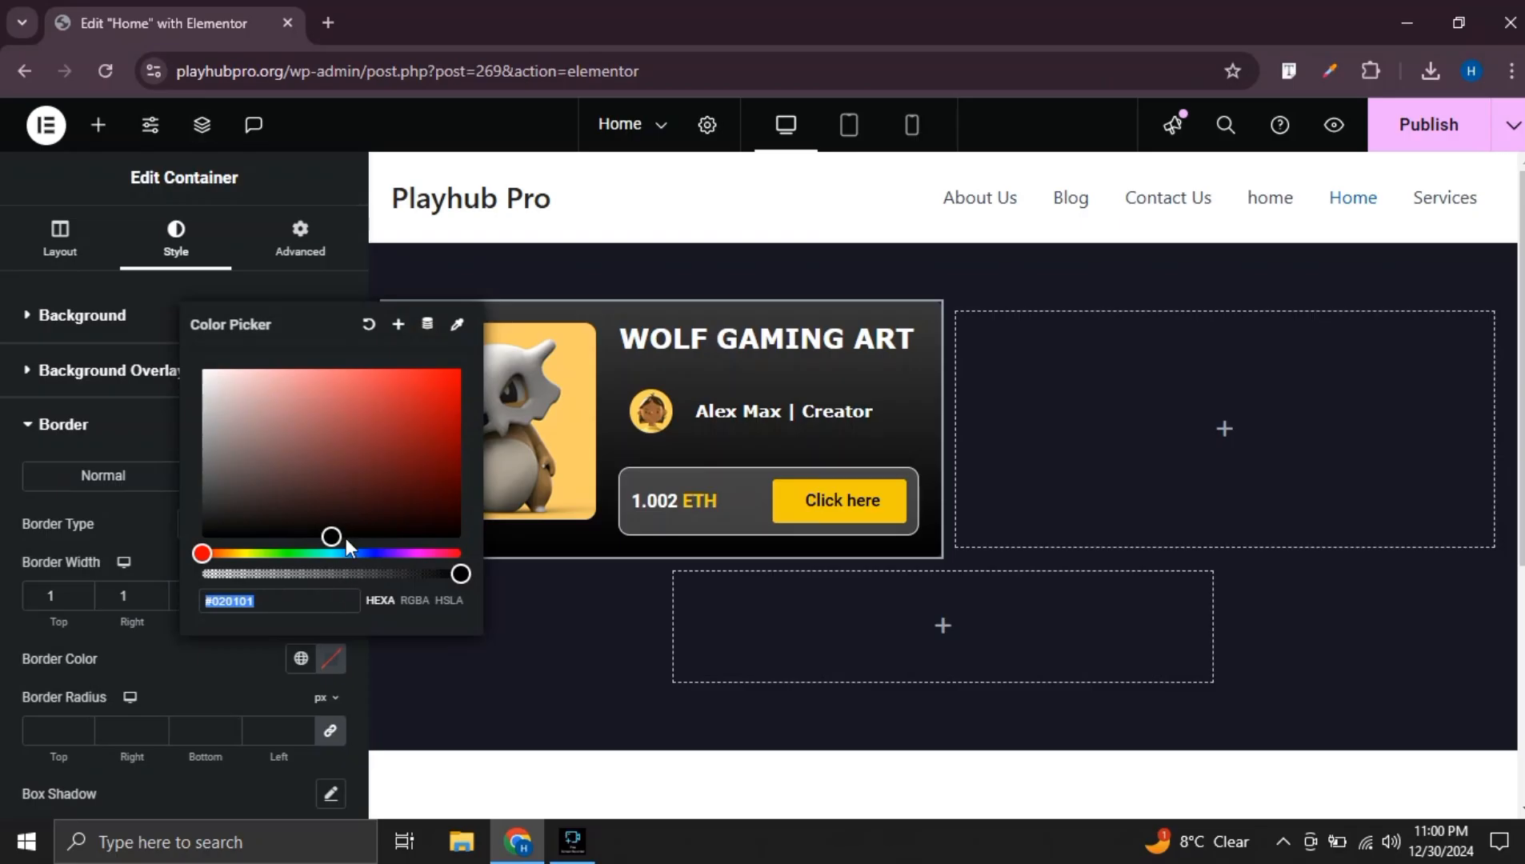
pyautogui.click(285, 553)
pyautogui.moveTo(294, 553); pyautogui.dragTo(297, 552)
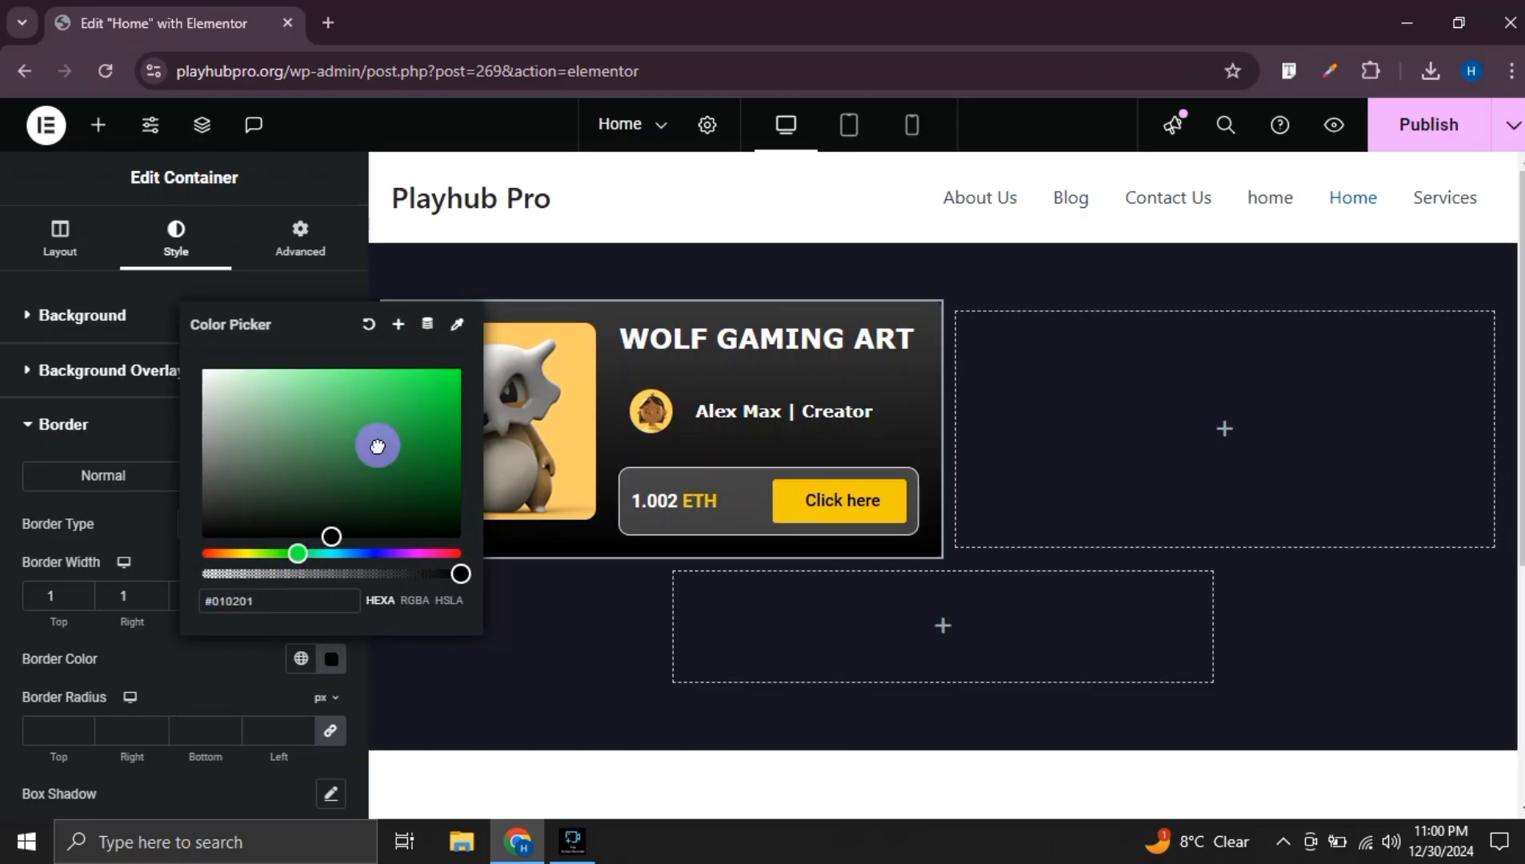
pyautogui.moveTo(417, 385); pyautogui.dragTo(460, 372)
pyautogui.click(59, 542)
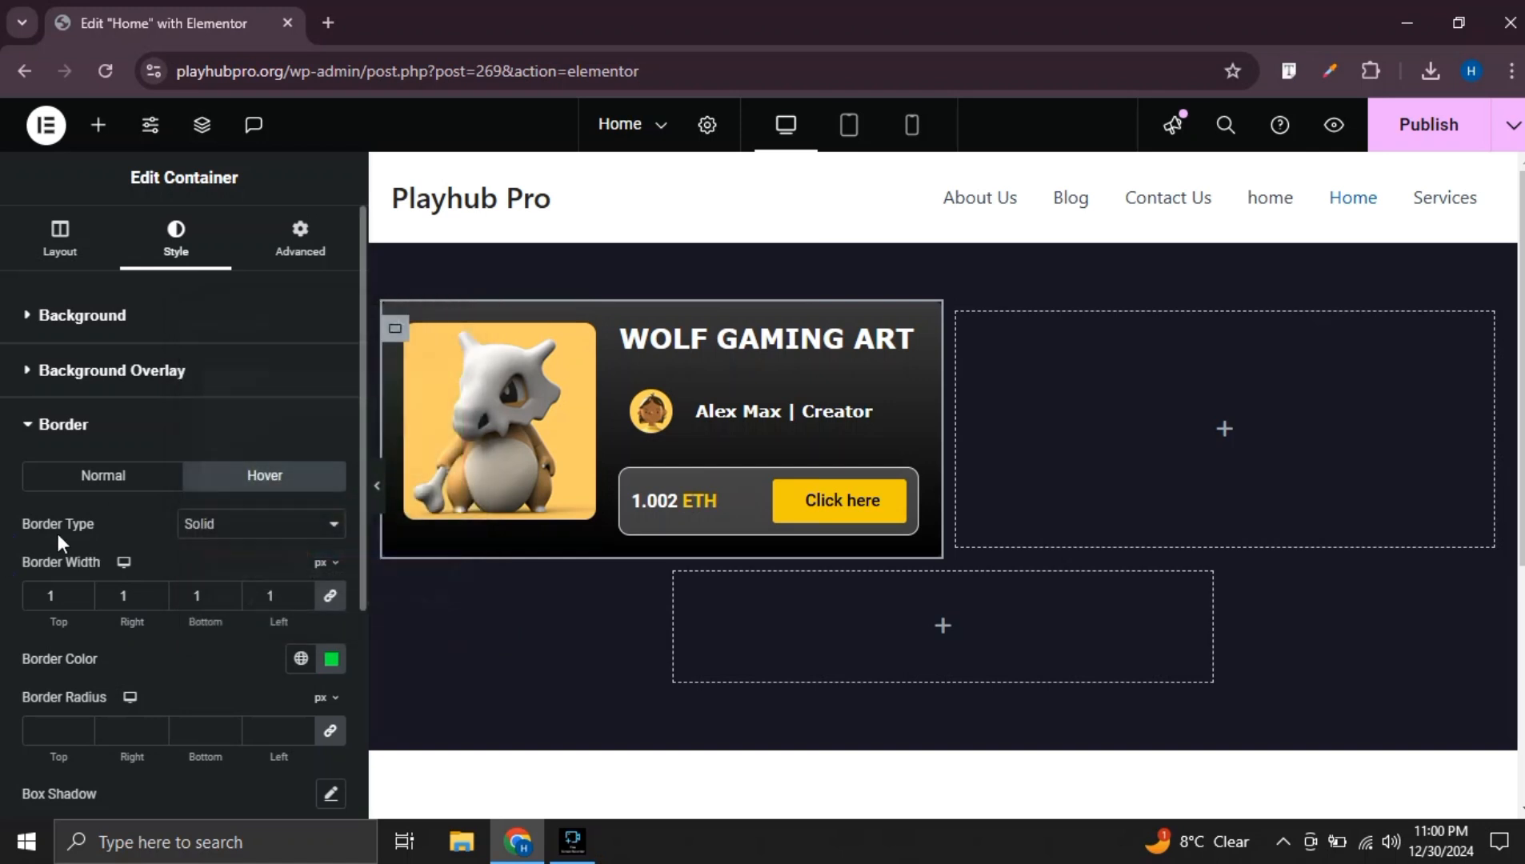
pyautogui.click(377, 485)
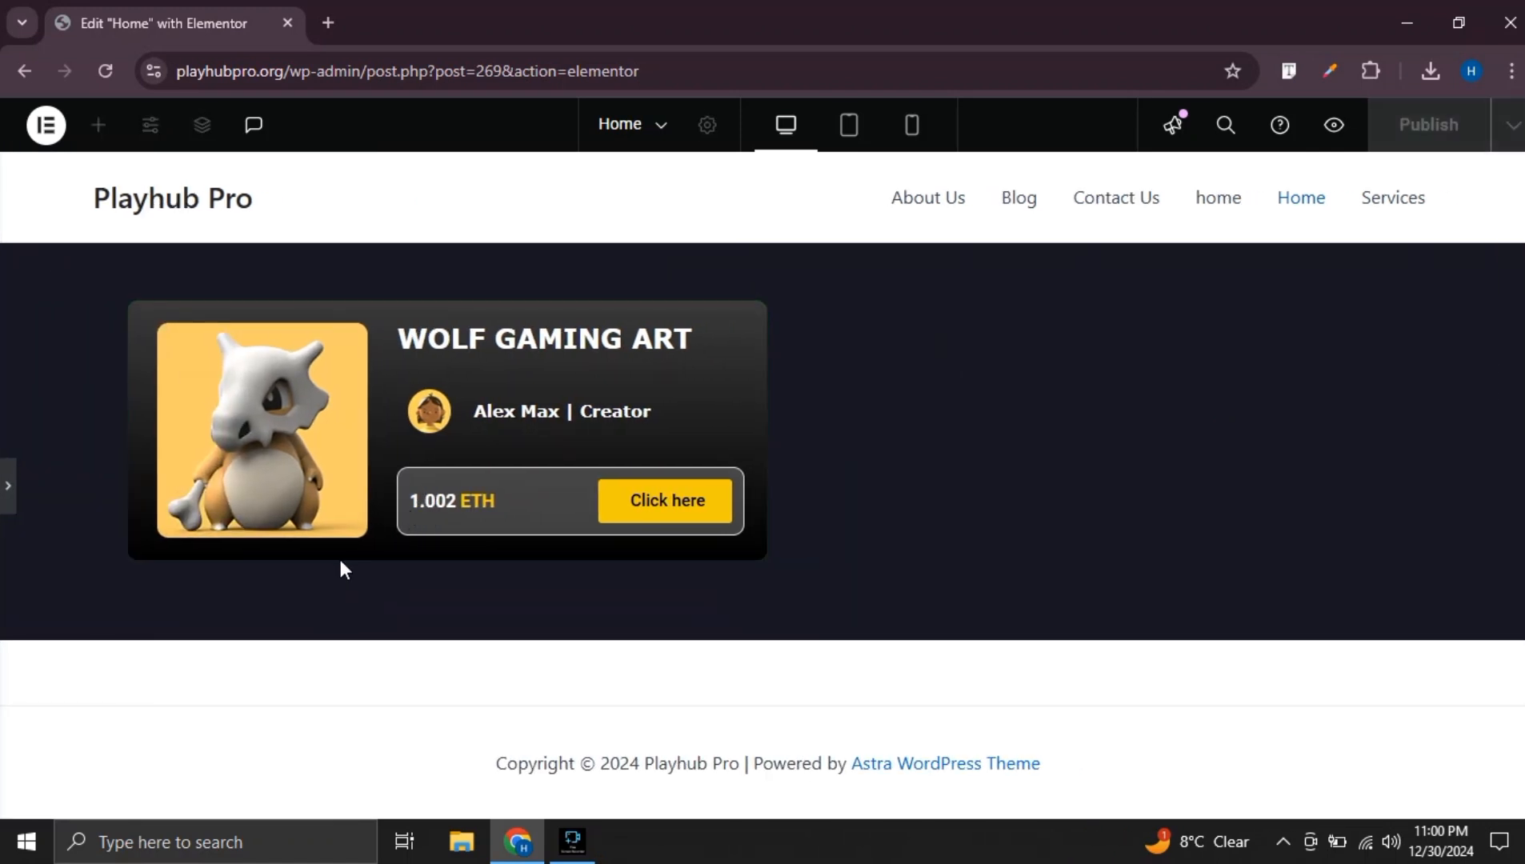
# Set the ETH price box's border radius to 5 px and preview the result
pyautogui.click(6, 506)
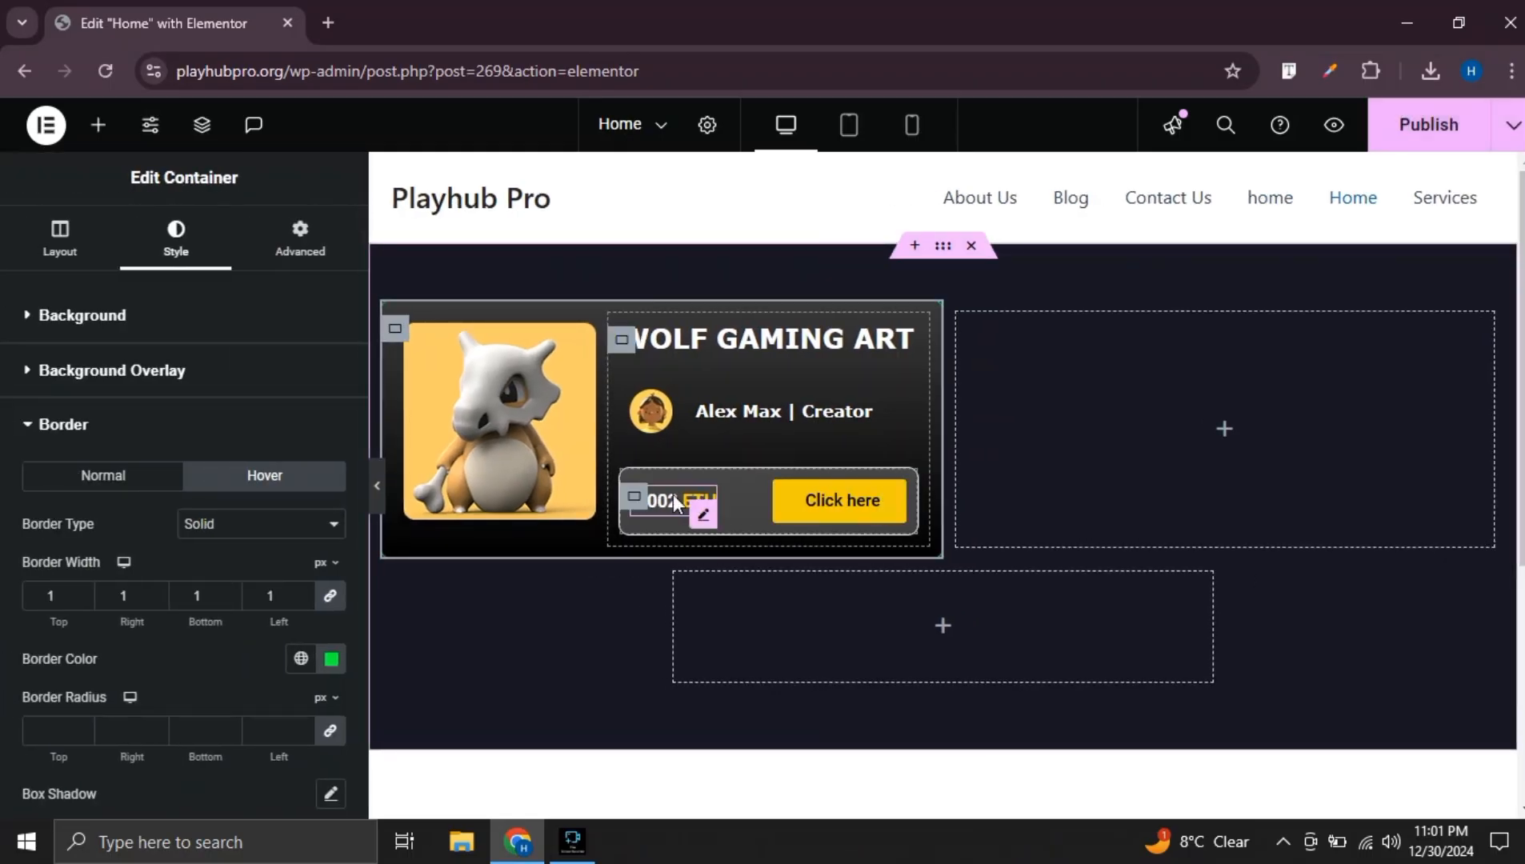
pyautogui.click(170, 328)
pyautogui.scroll(-4, 177, 354)
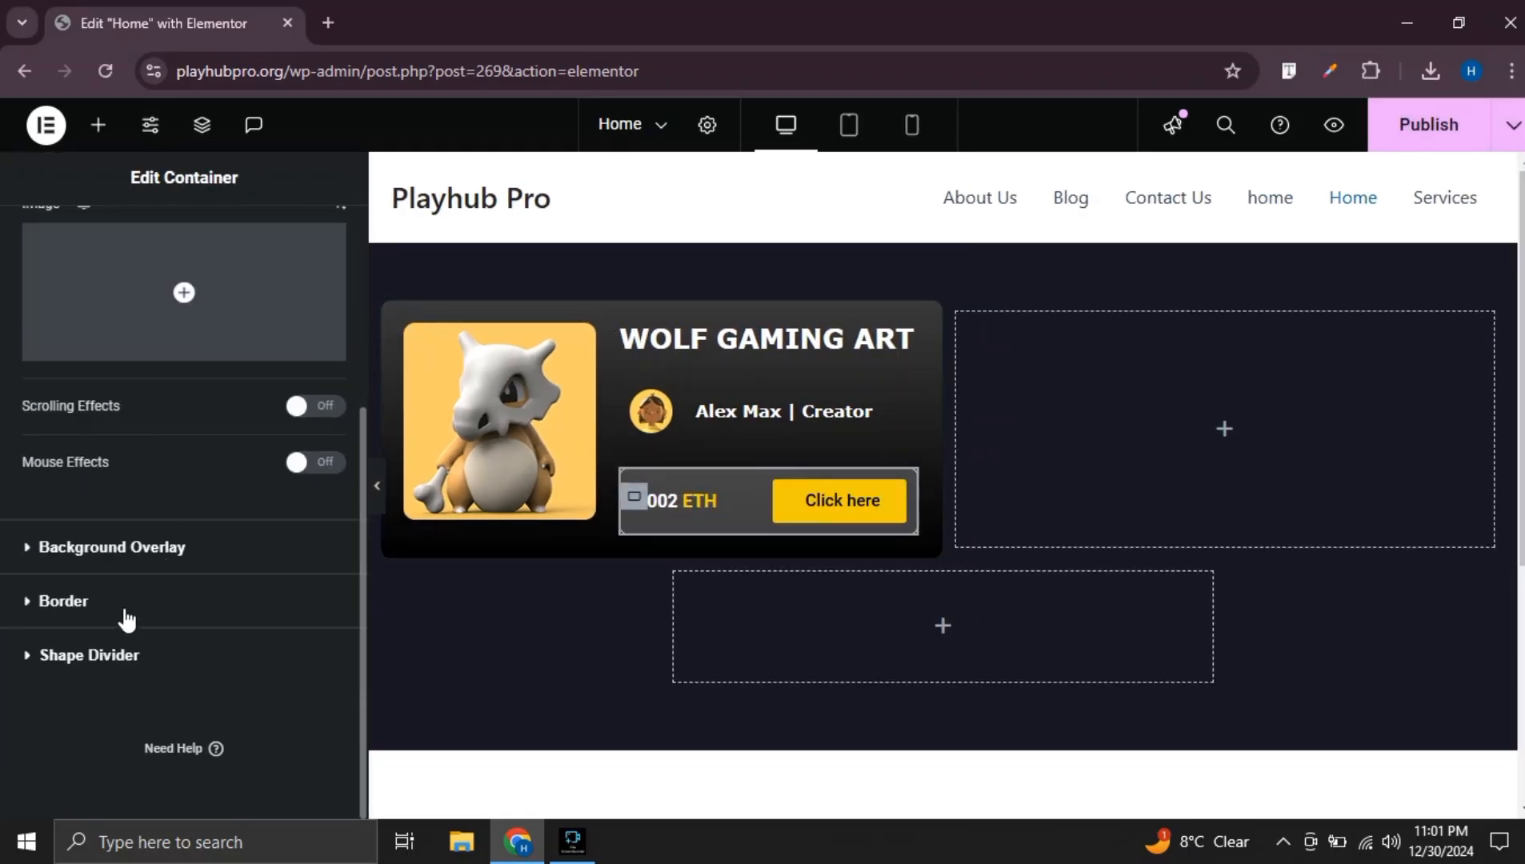
pyautogui.click(124, 616)
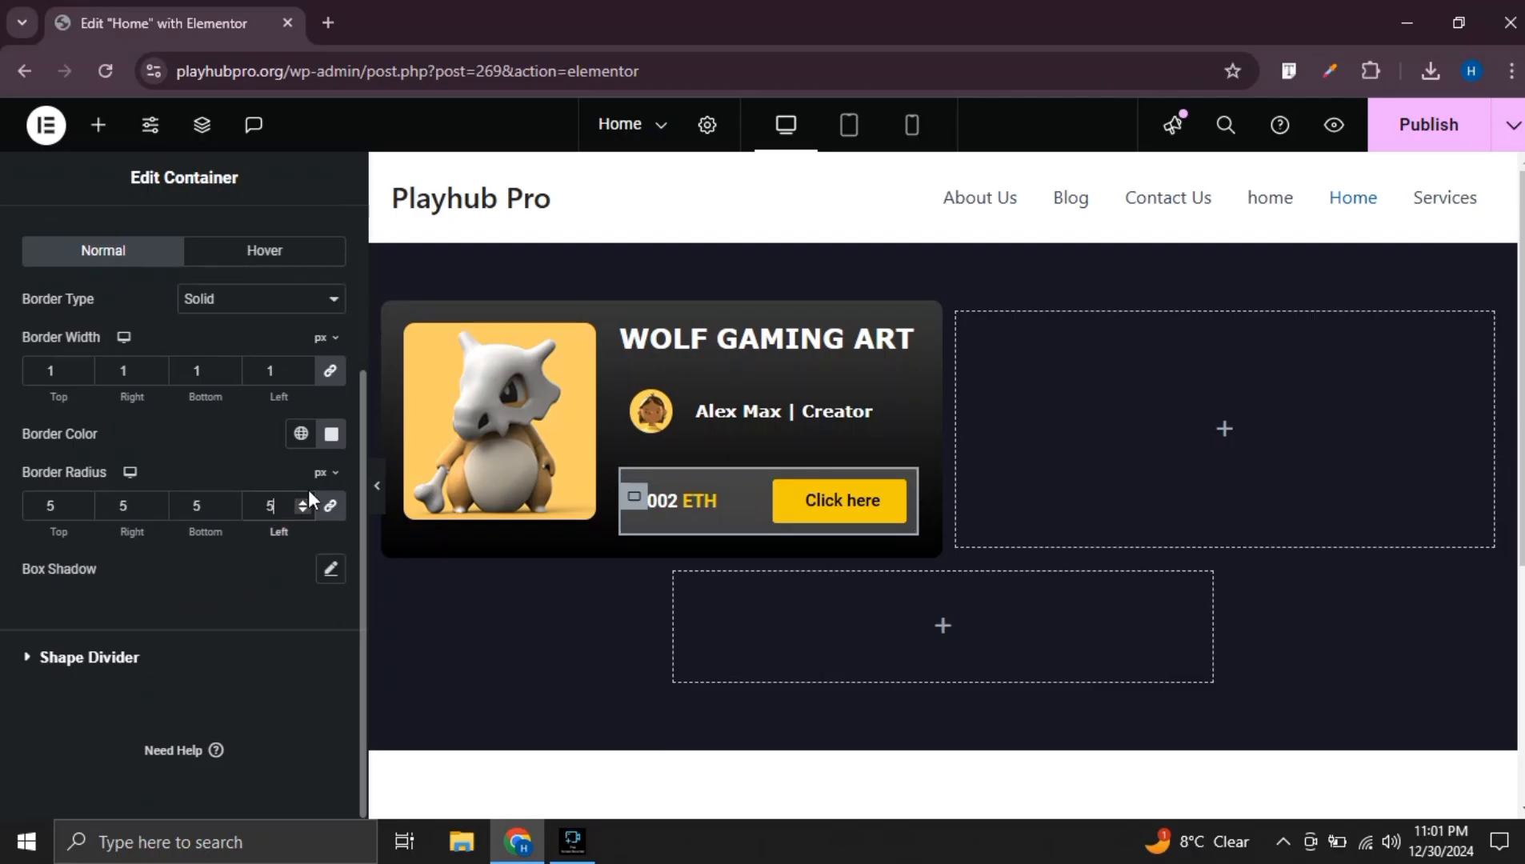
pyautogui.click(377, 486)
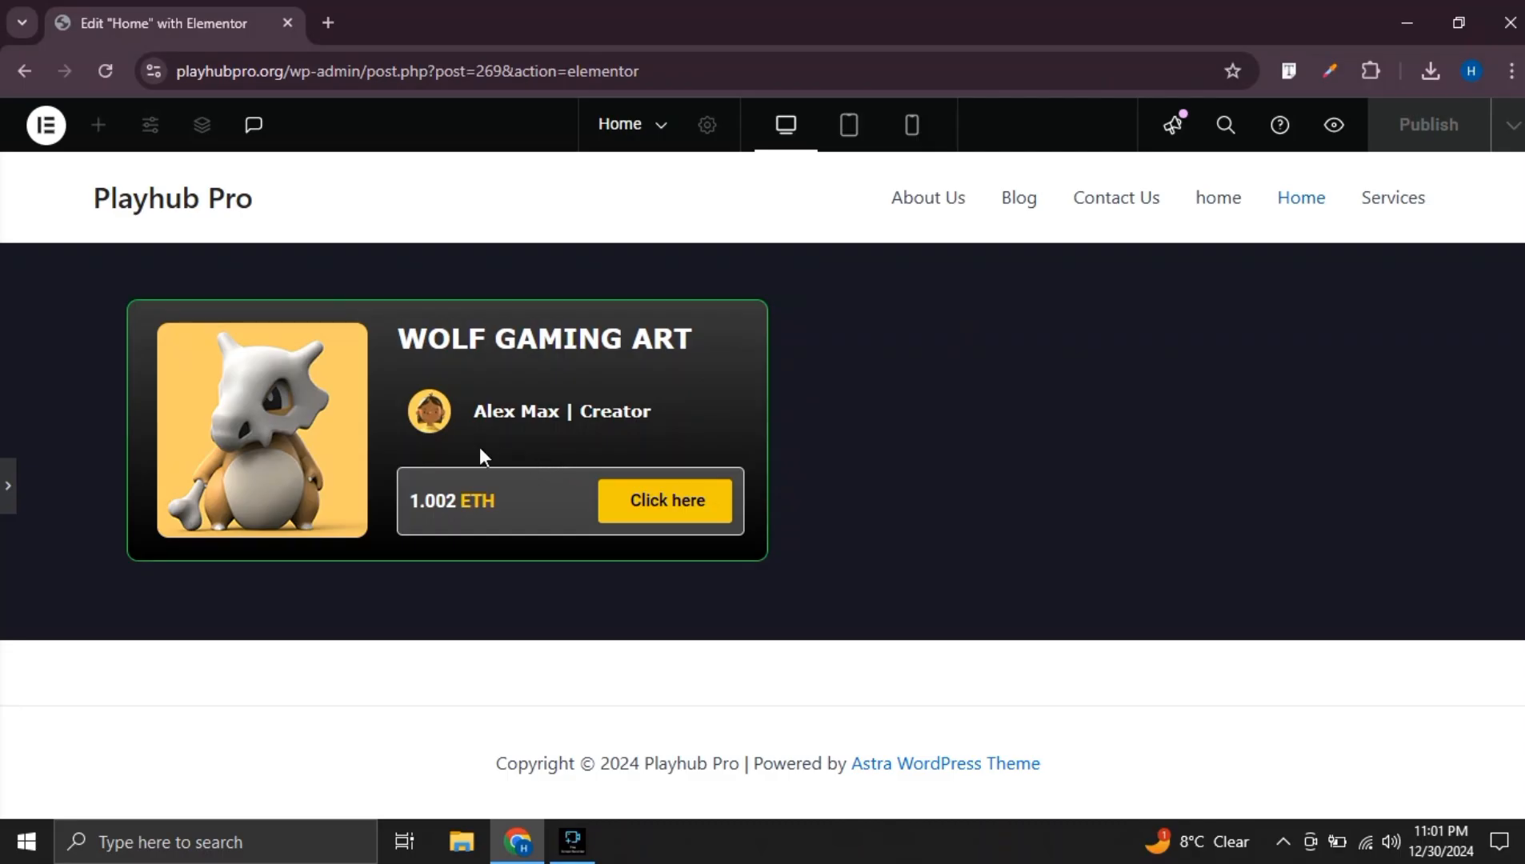
pyautogui.click(8, 486)
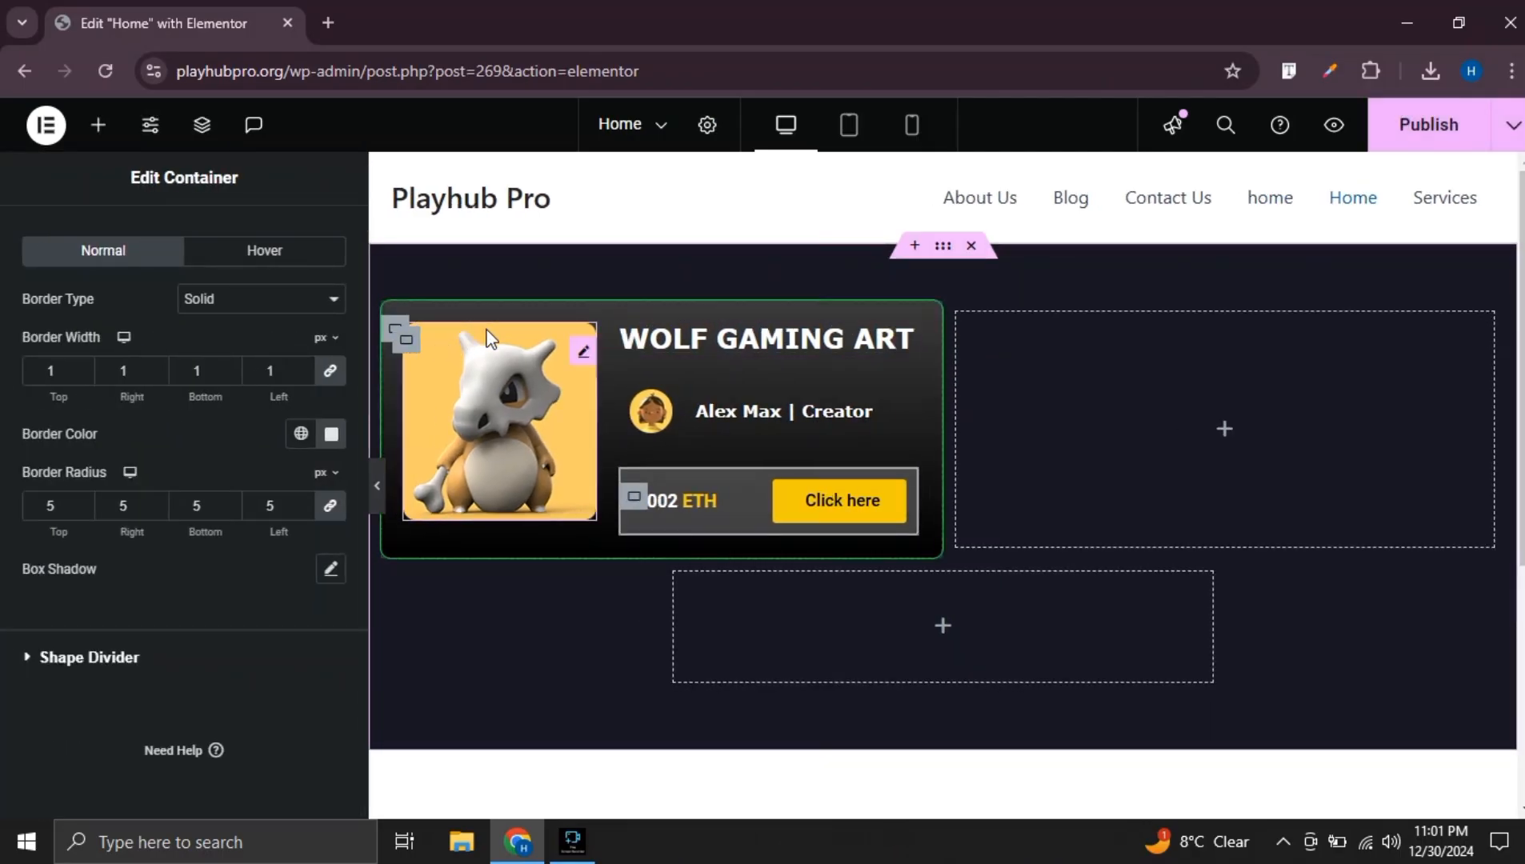
# Duplicate the WOLF GAMING ART card twice to make three cards
pyautogui.rightClick(399, 338)
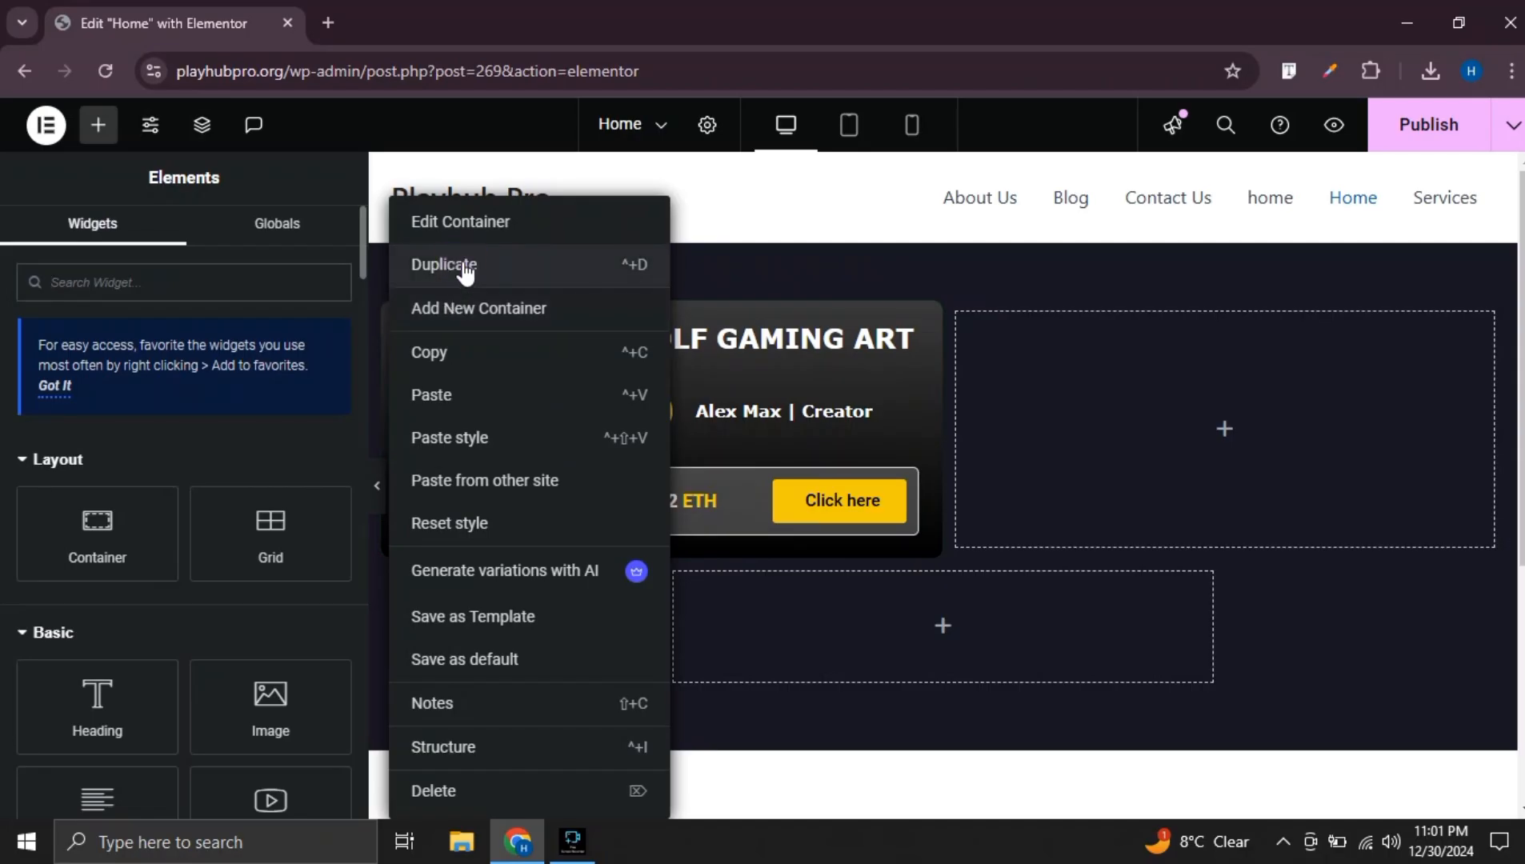
pyautogui.click(506, 267)
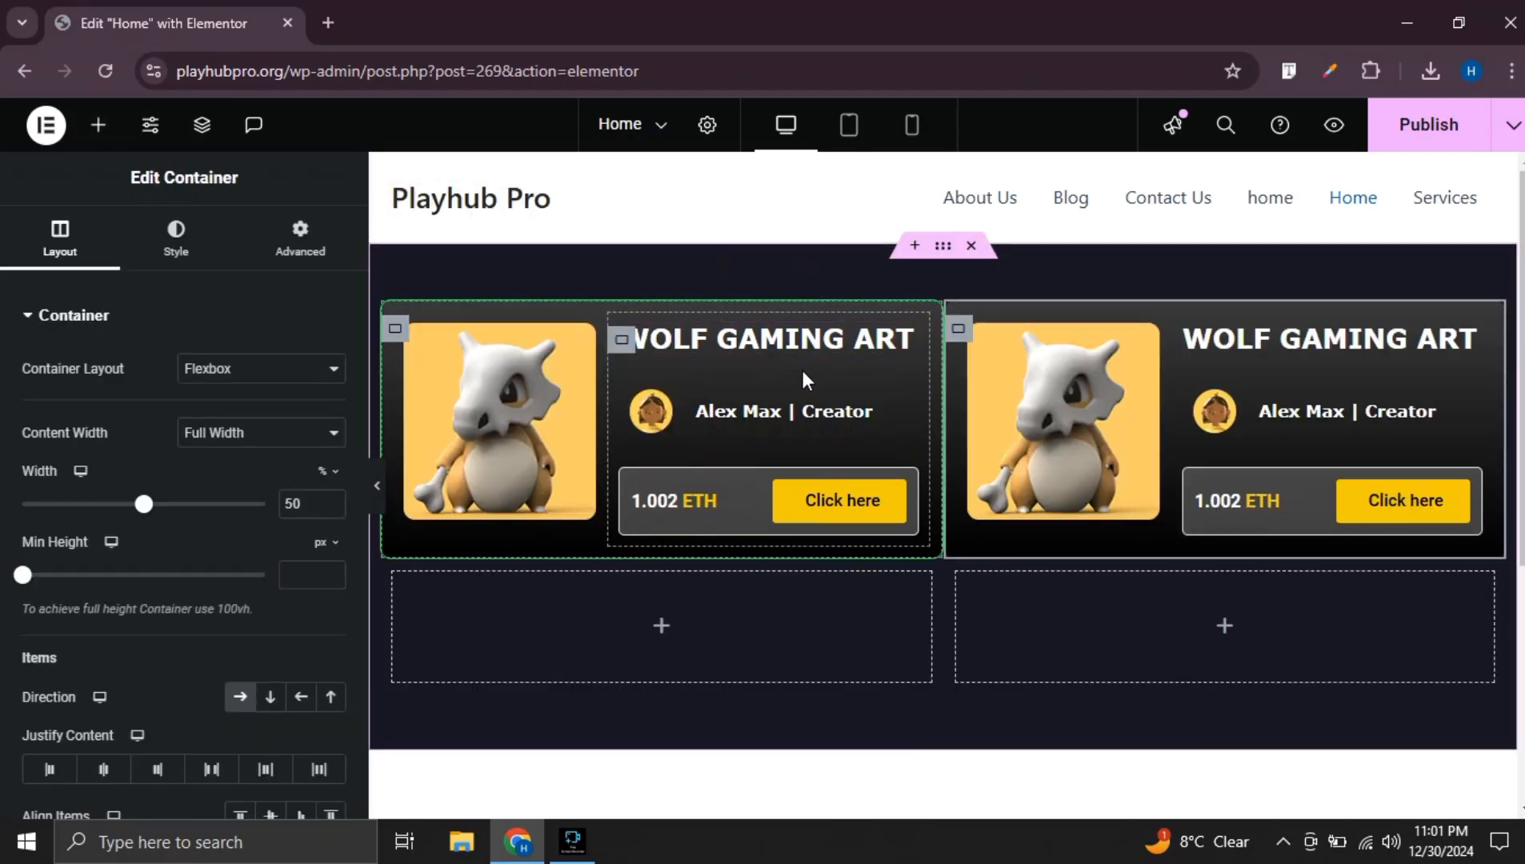
pyautogui.hotkey('ctrl', 'd')
# Delete the two leftover empty containers below the cards
pyautogui.scroll(-4, 854, 370)
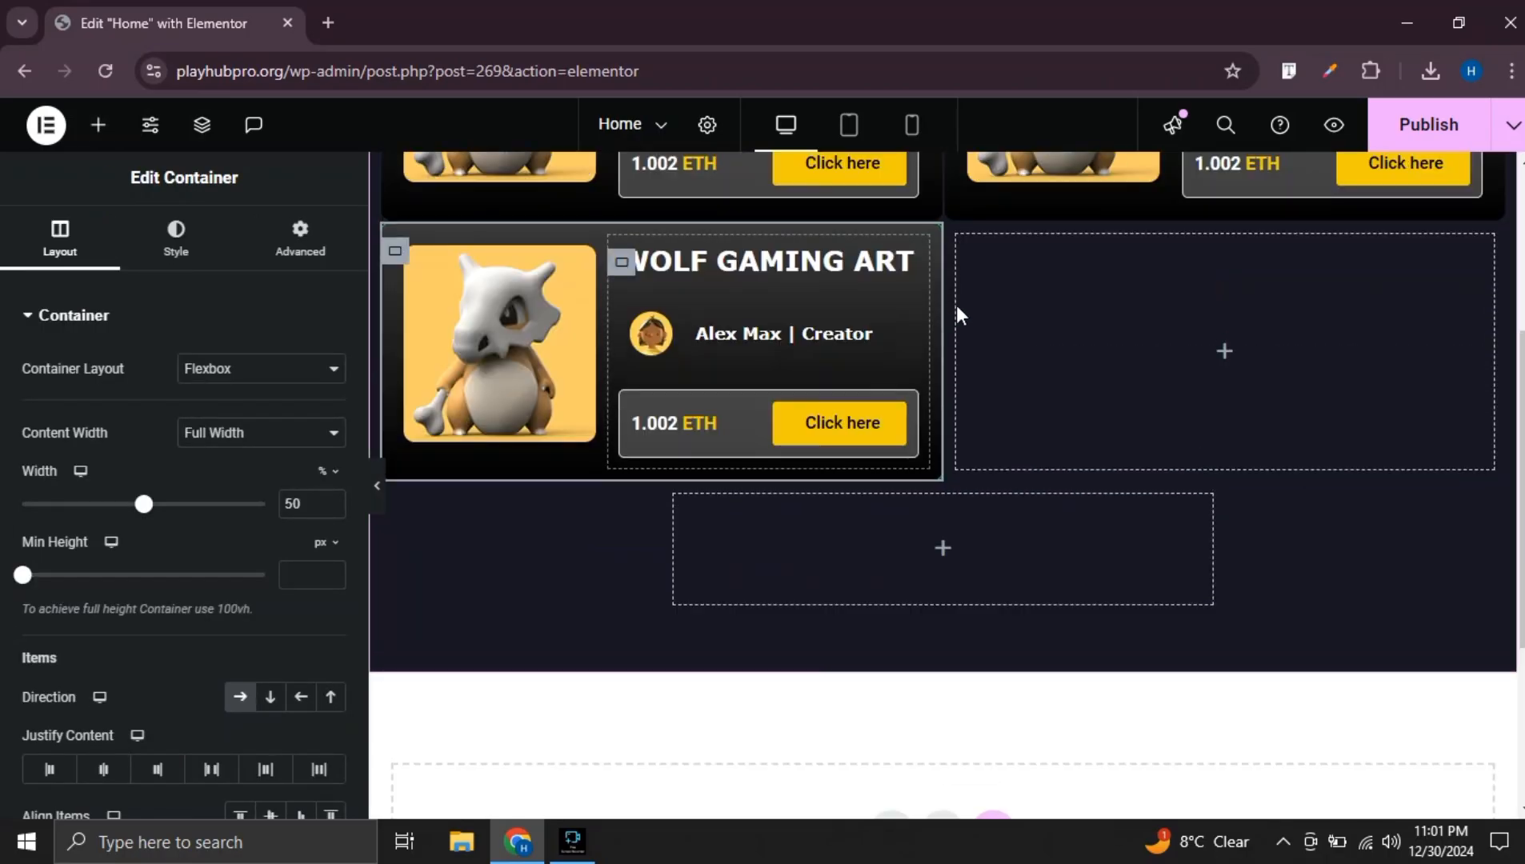
pyautogui.rightClick(961, 263)
pyautogui.click(1006, 788)
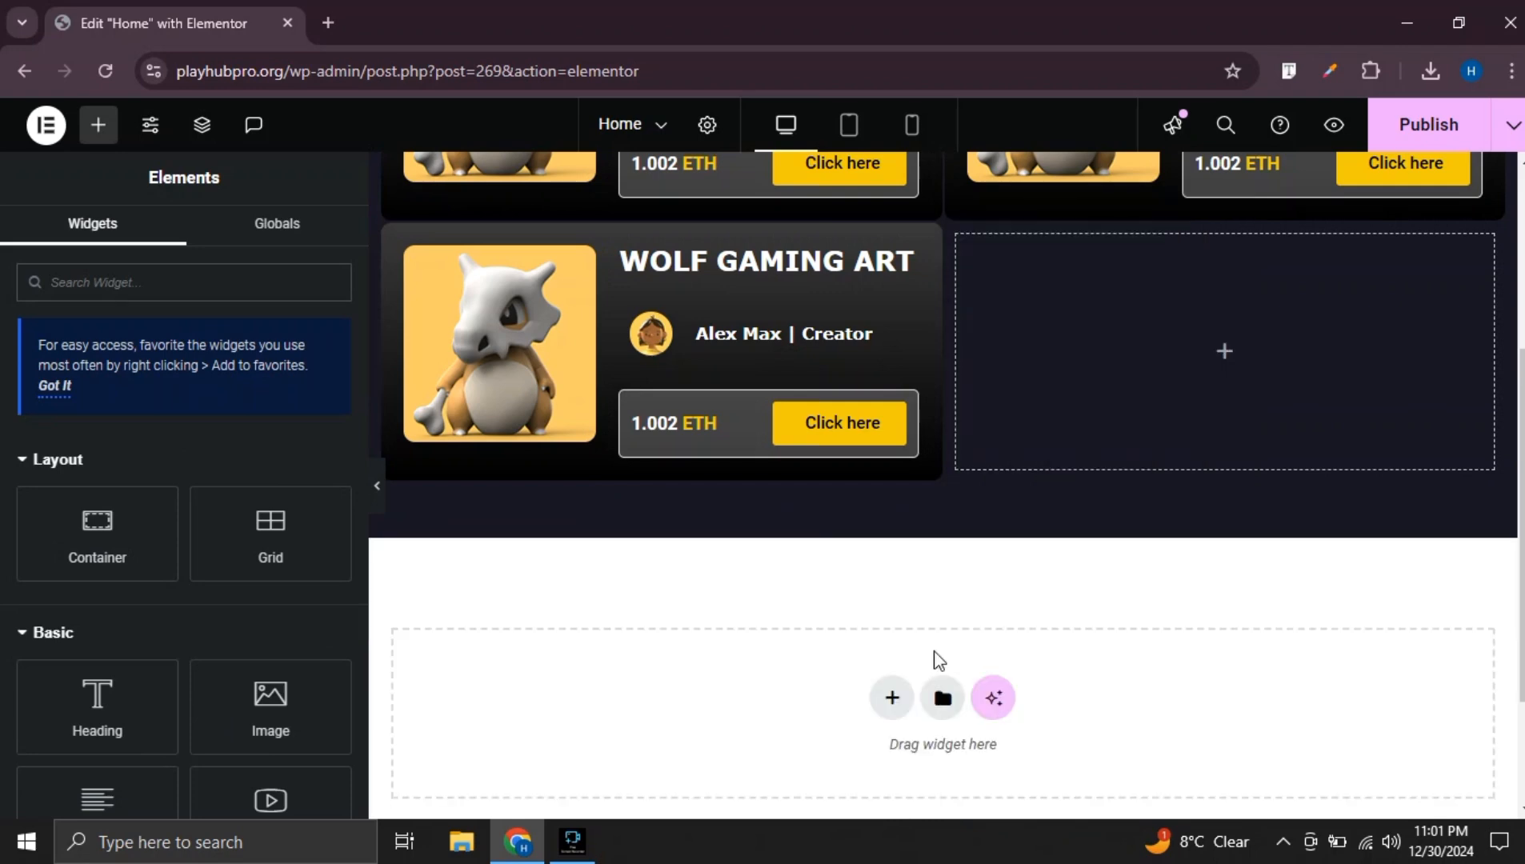
pyautogui.rightClick(959, 253)
pyautogui.click(1006, 788)
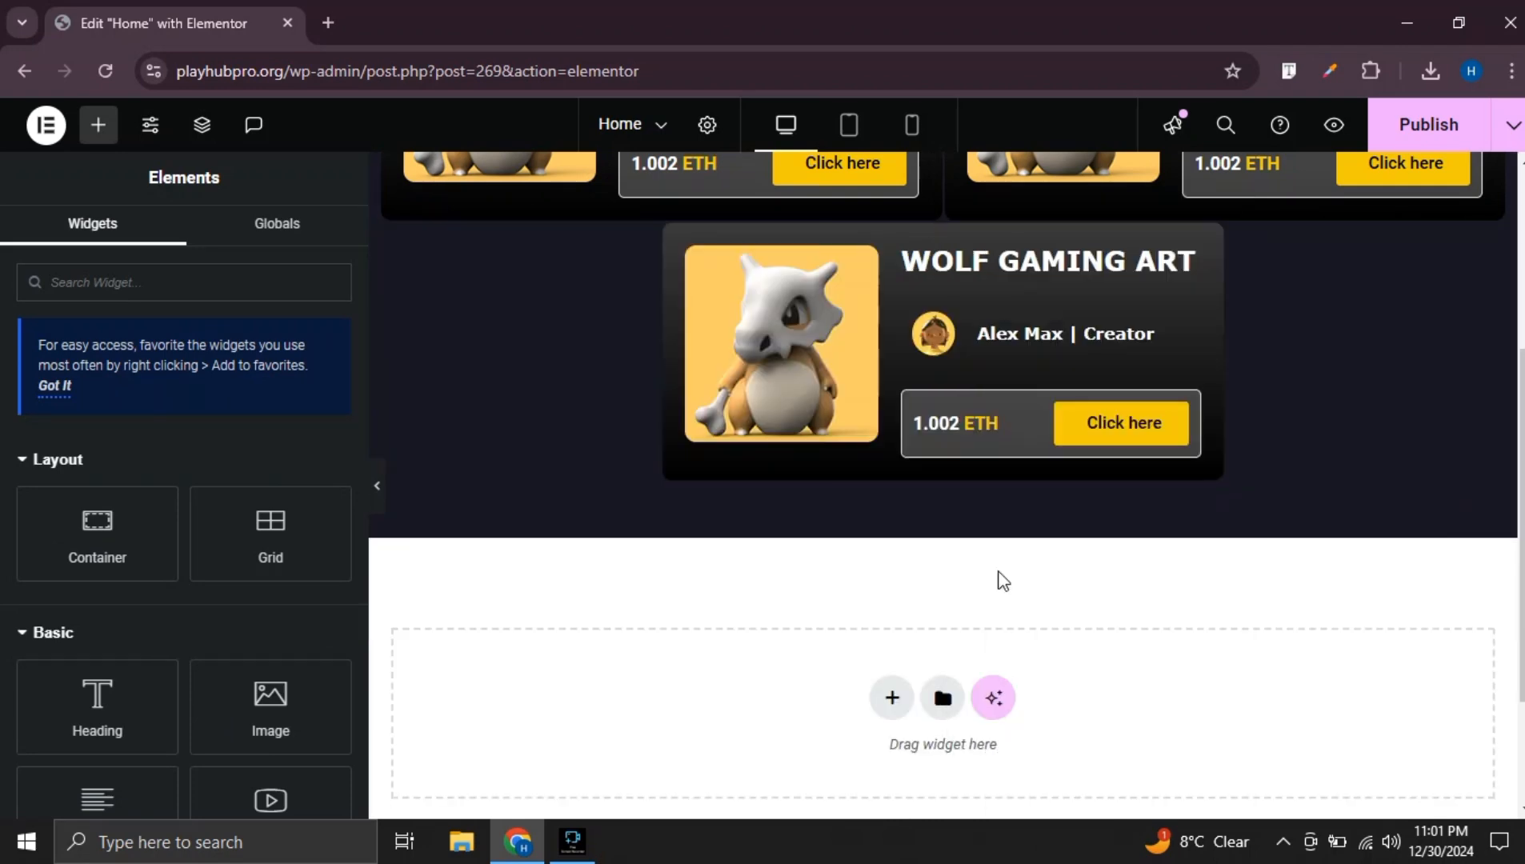
pyautogui.scroll(4, 1053, 377)
# Replace the second card's image with nft_img02, the purple hooded Pikachu, from the Media Library
pyautogui.click(1058, 373)
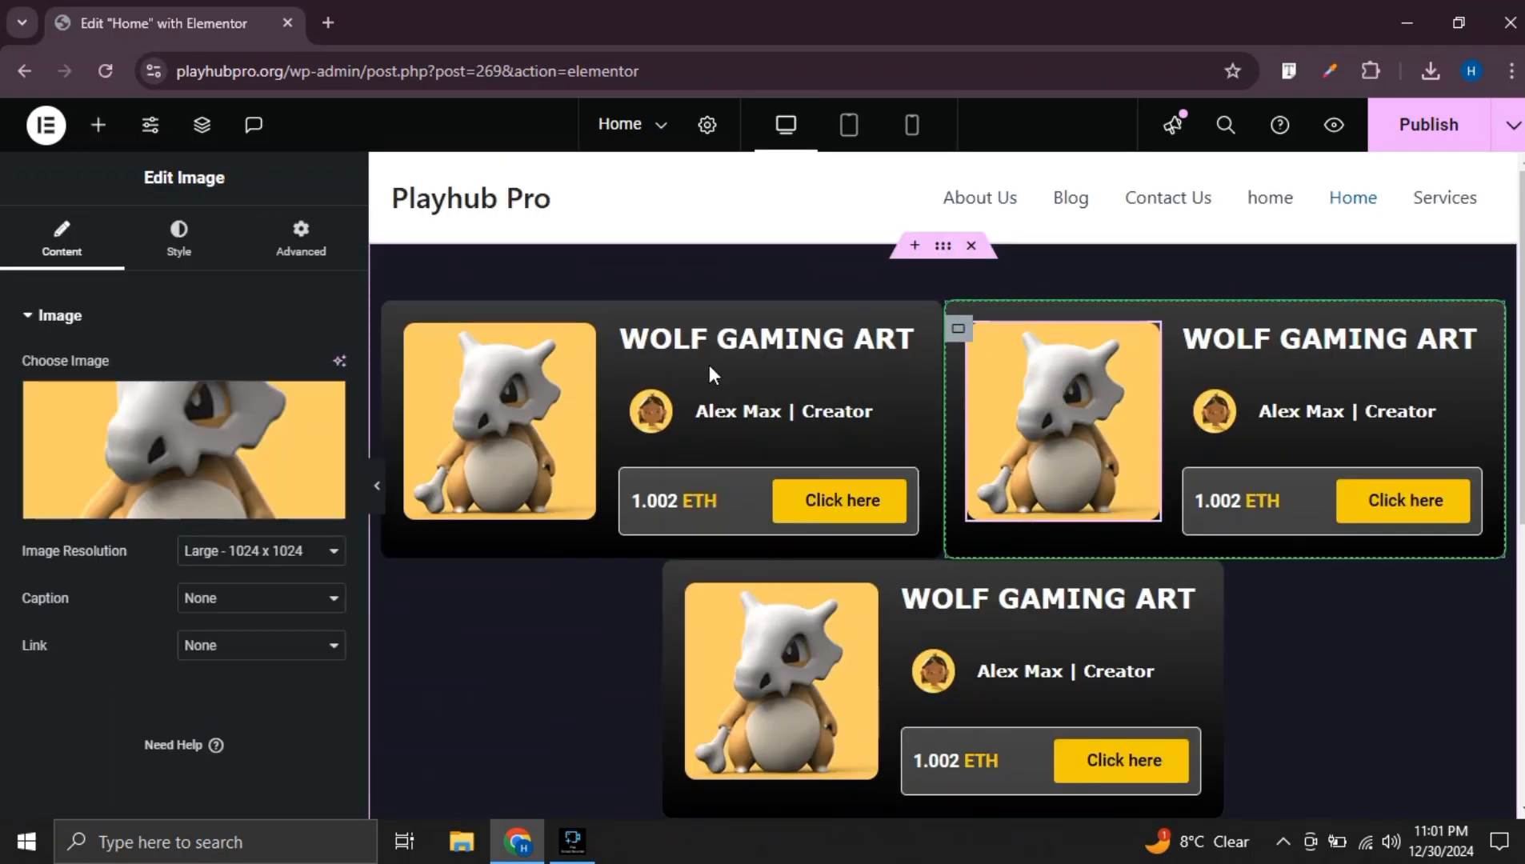
pyautogui.click(209, 502)
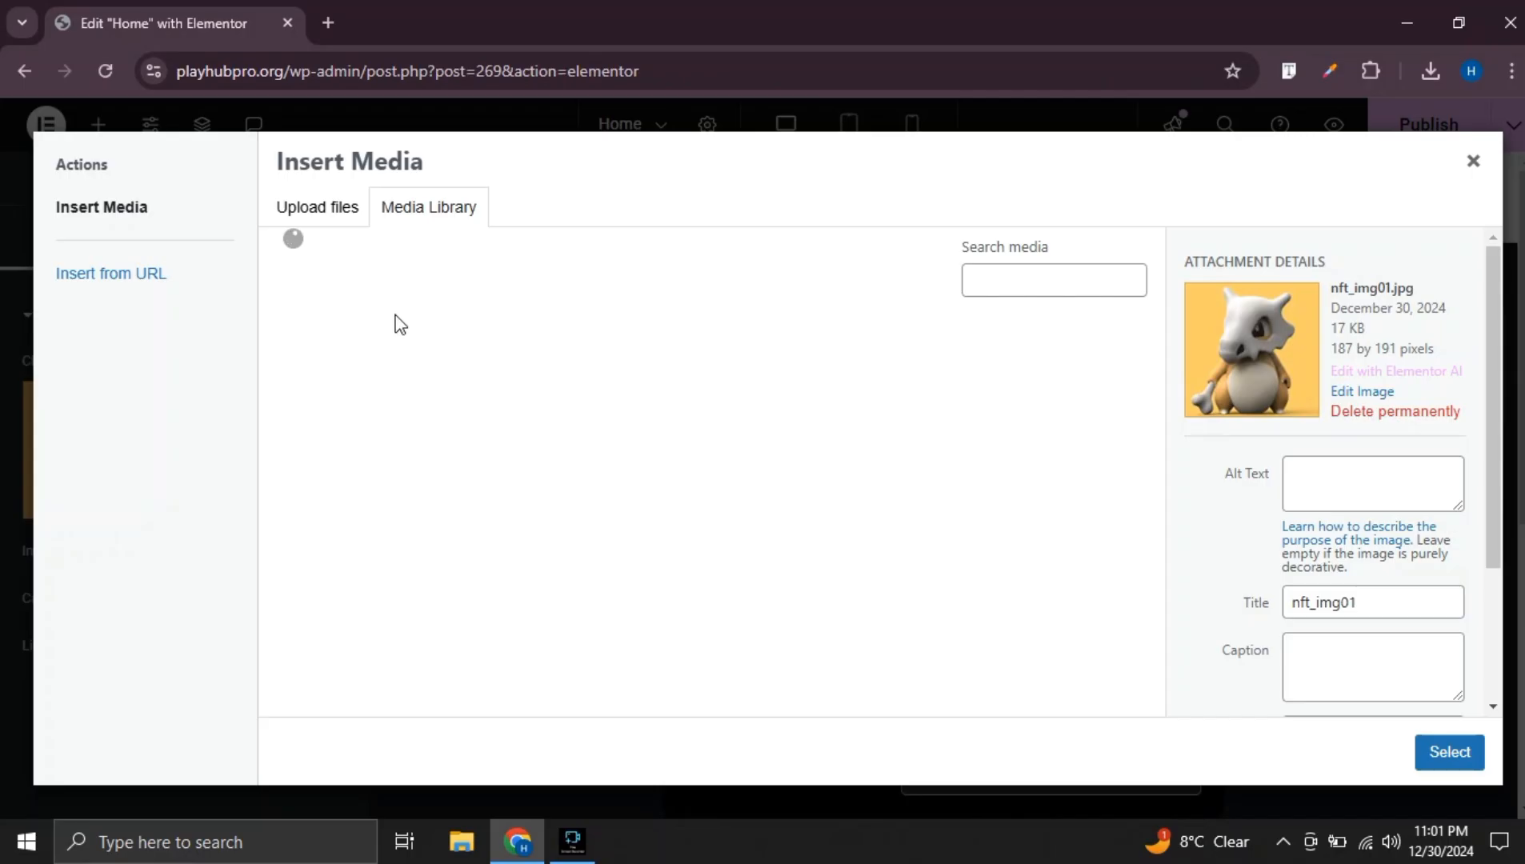
pyautogui.click(492, 401)
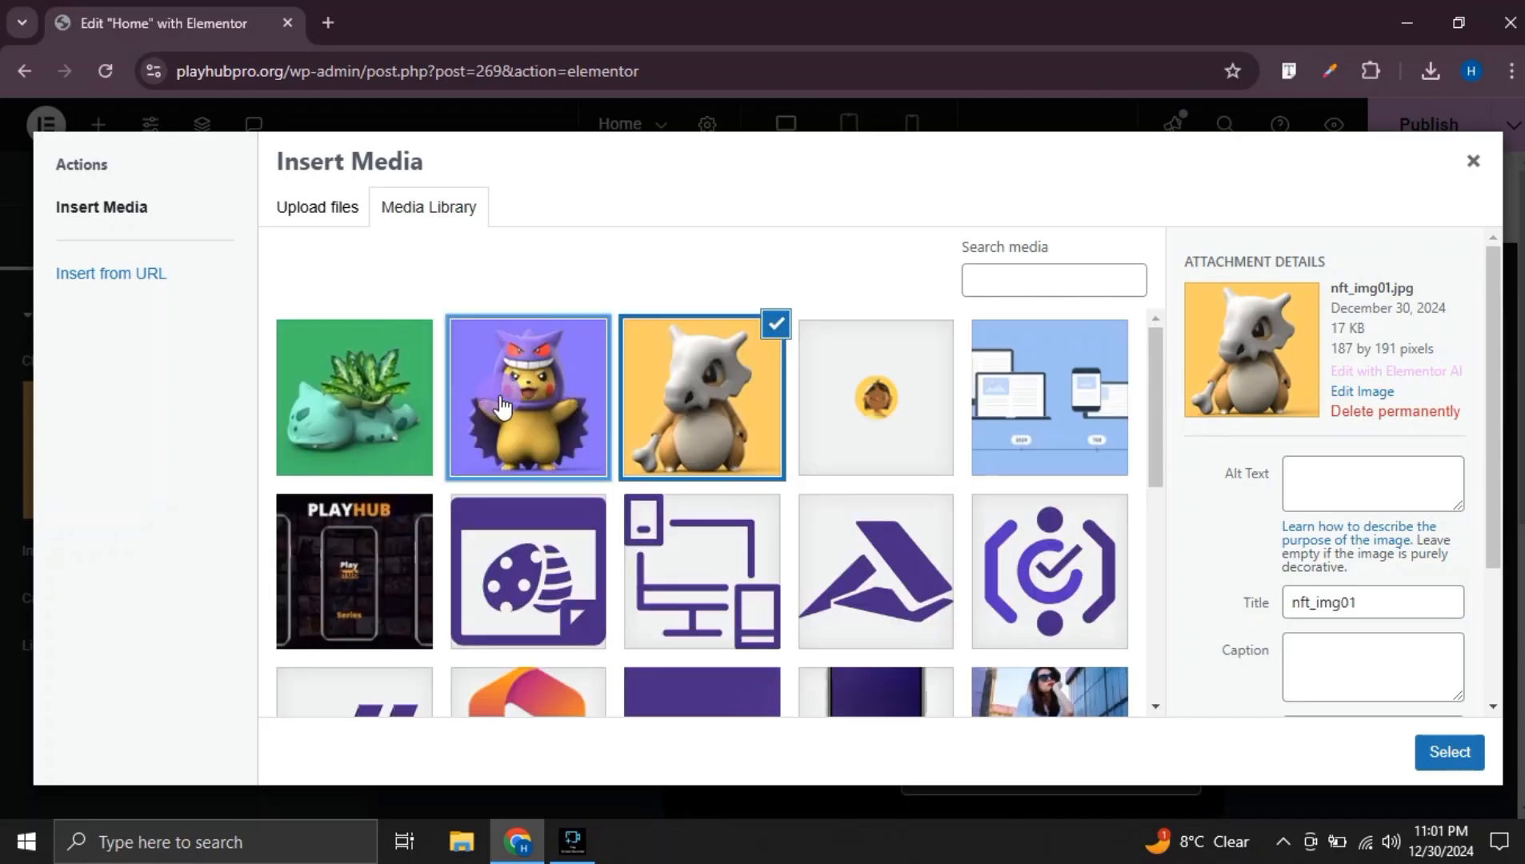
pyautogui.click(1445, 752)
# Replace the third card's image with nft_img03, the green Bulbasaur
pyautogui.scroll(-3, 1016, 553)
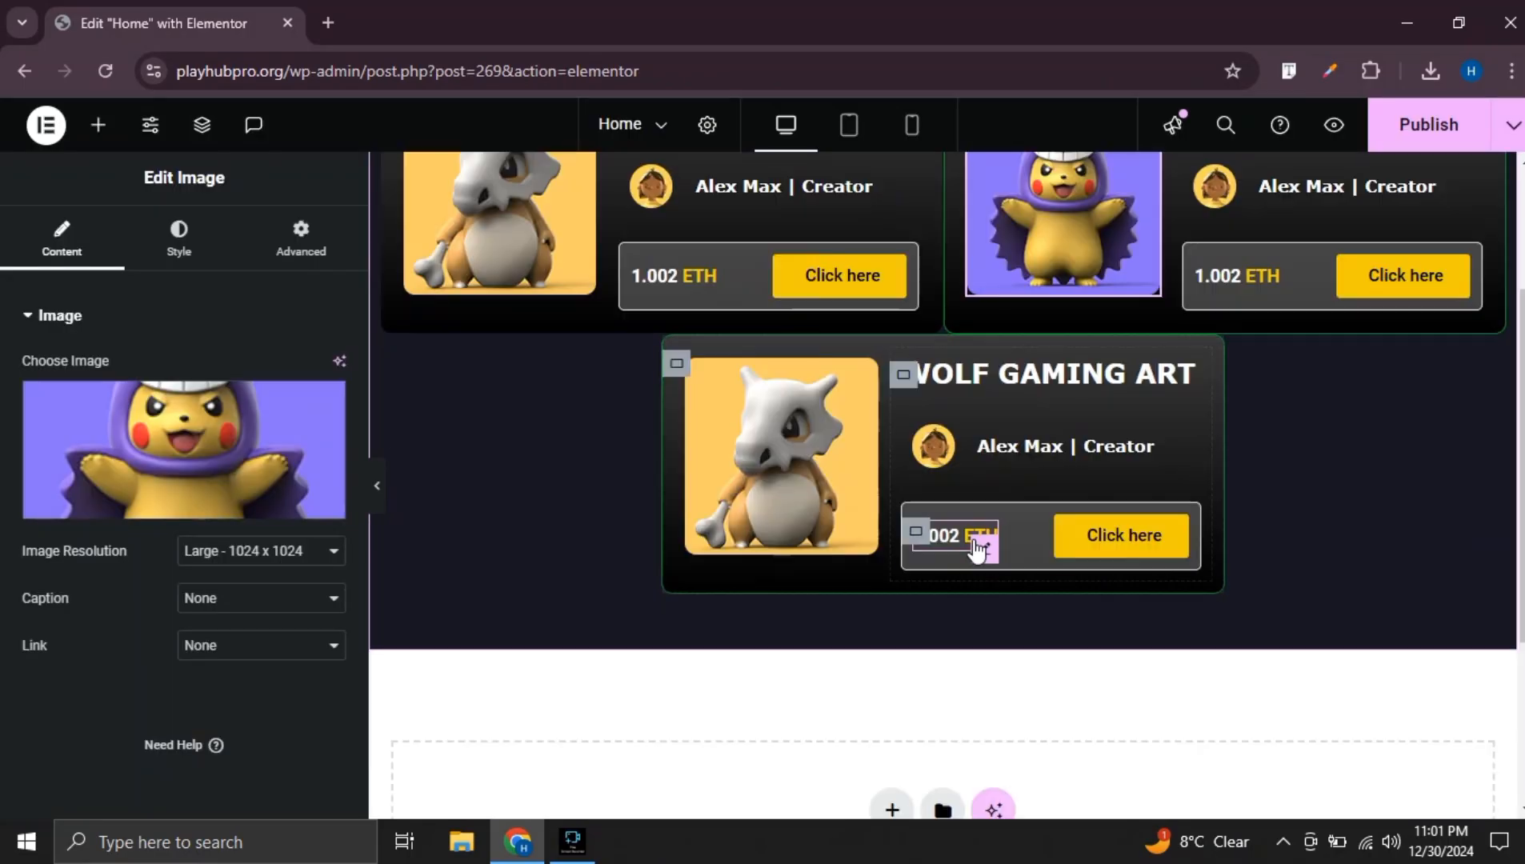
pyautogui.click(862, 392)
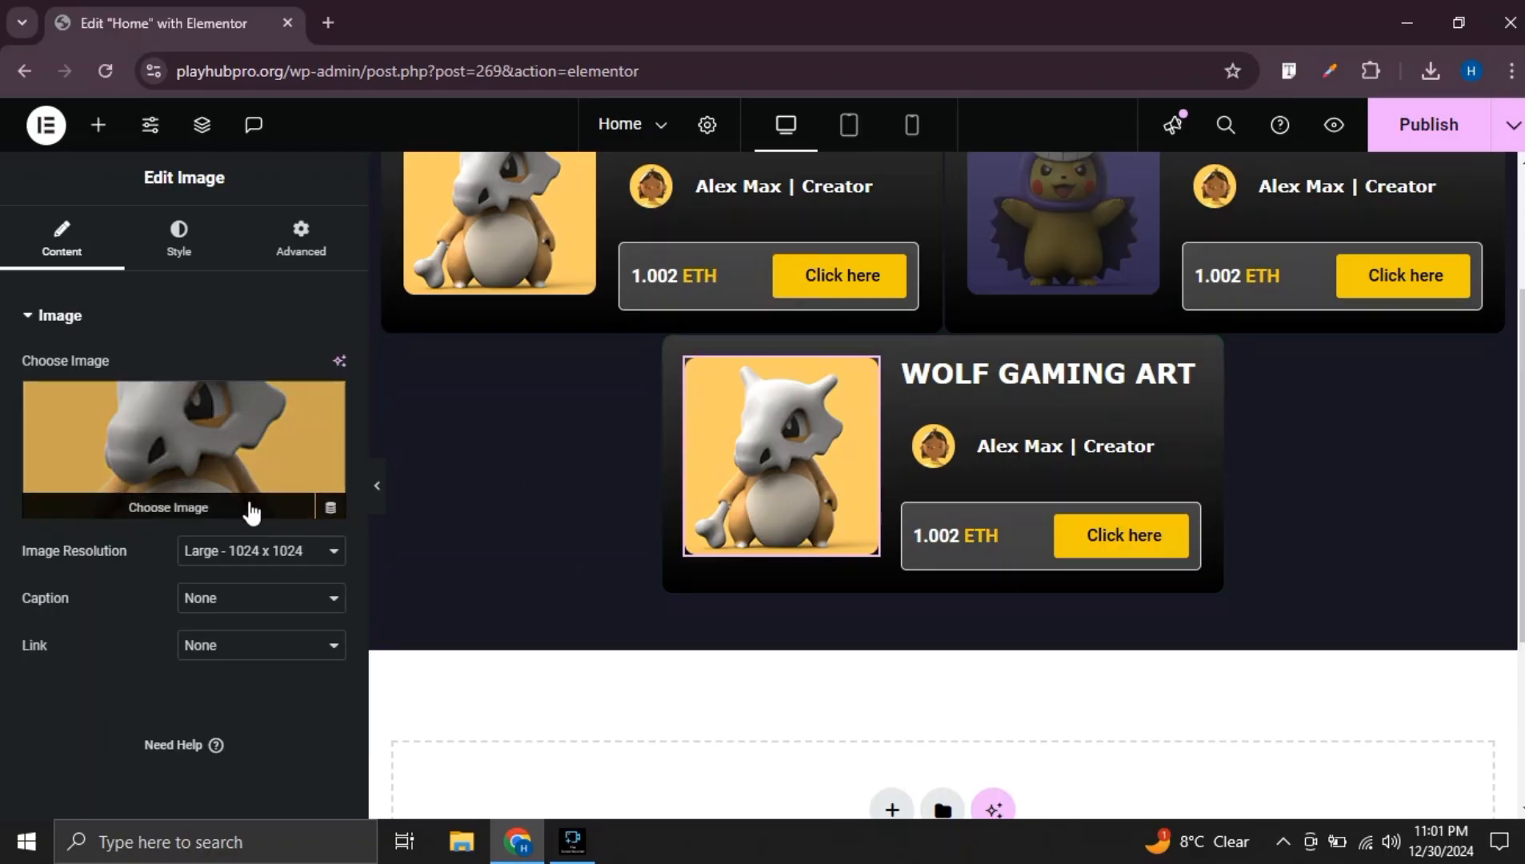
pyautogui.click(166, 498)
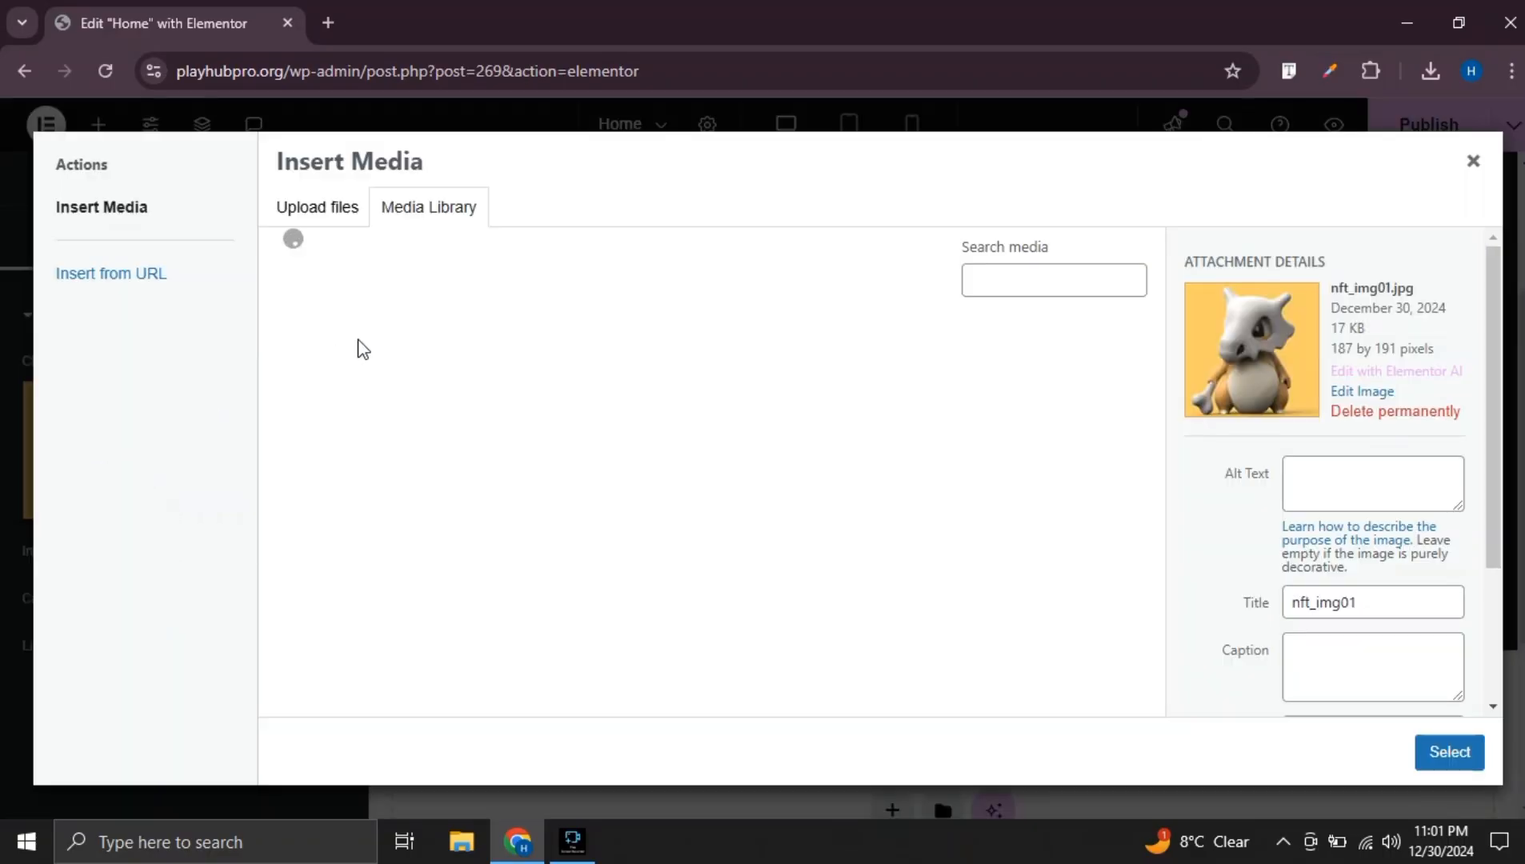
pyautogui.click(310, 399)
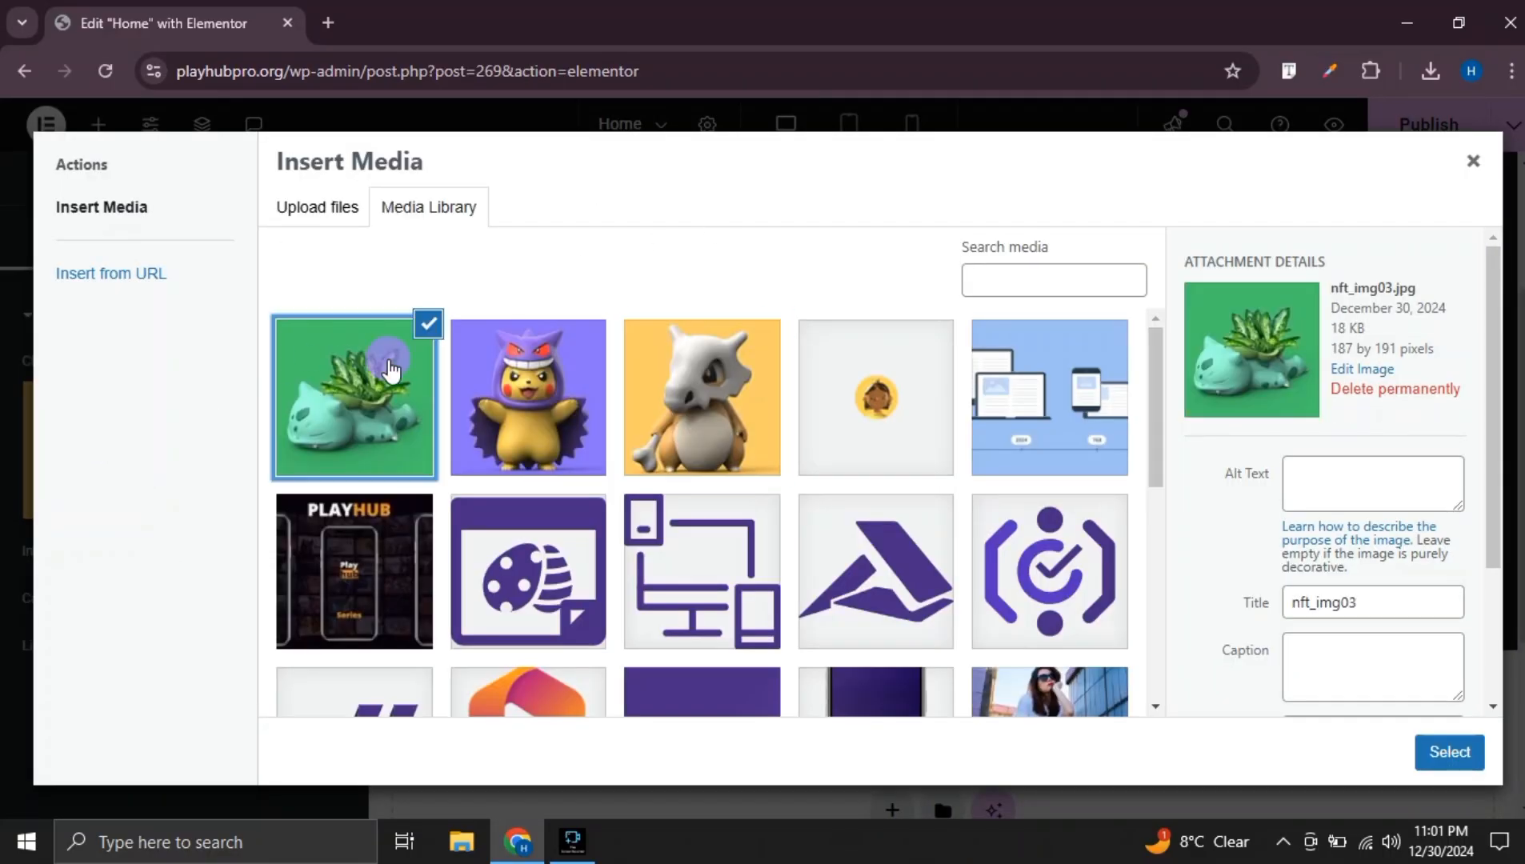
pyautogui.click(1447, 749)
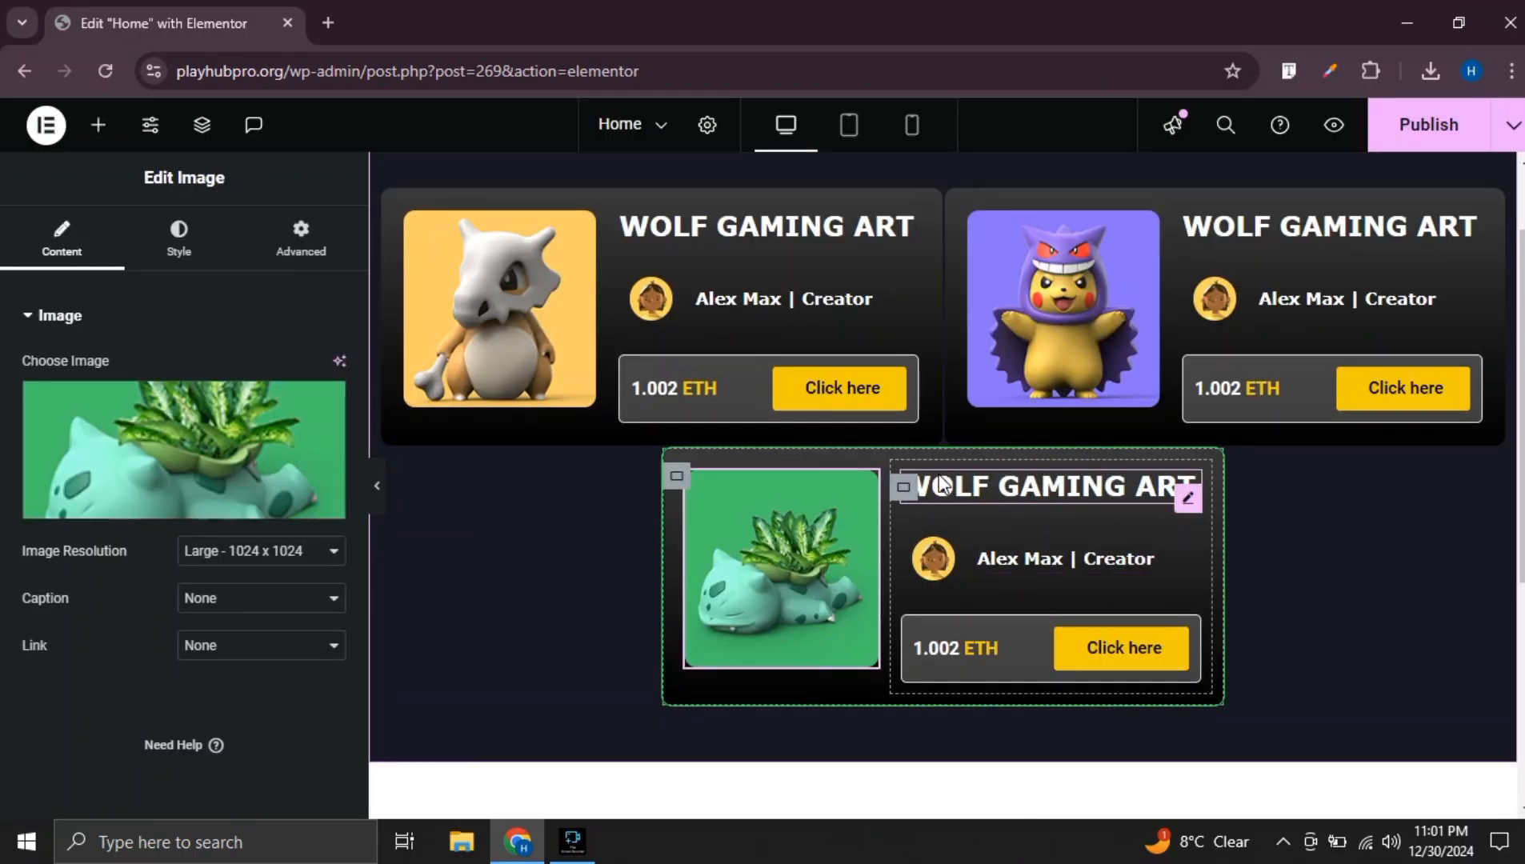
pyautogui.scroll(2, 942, 486)
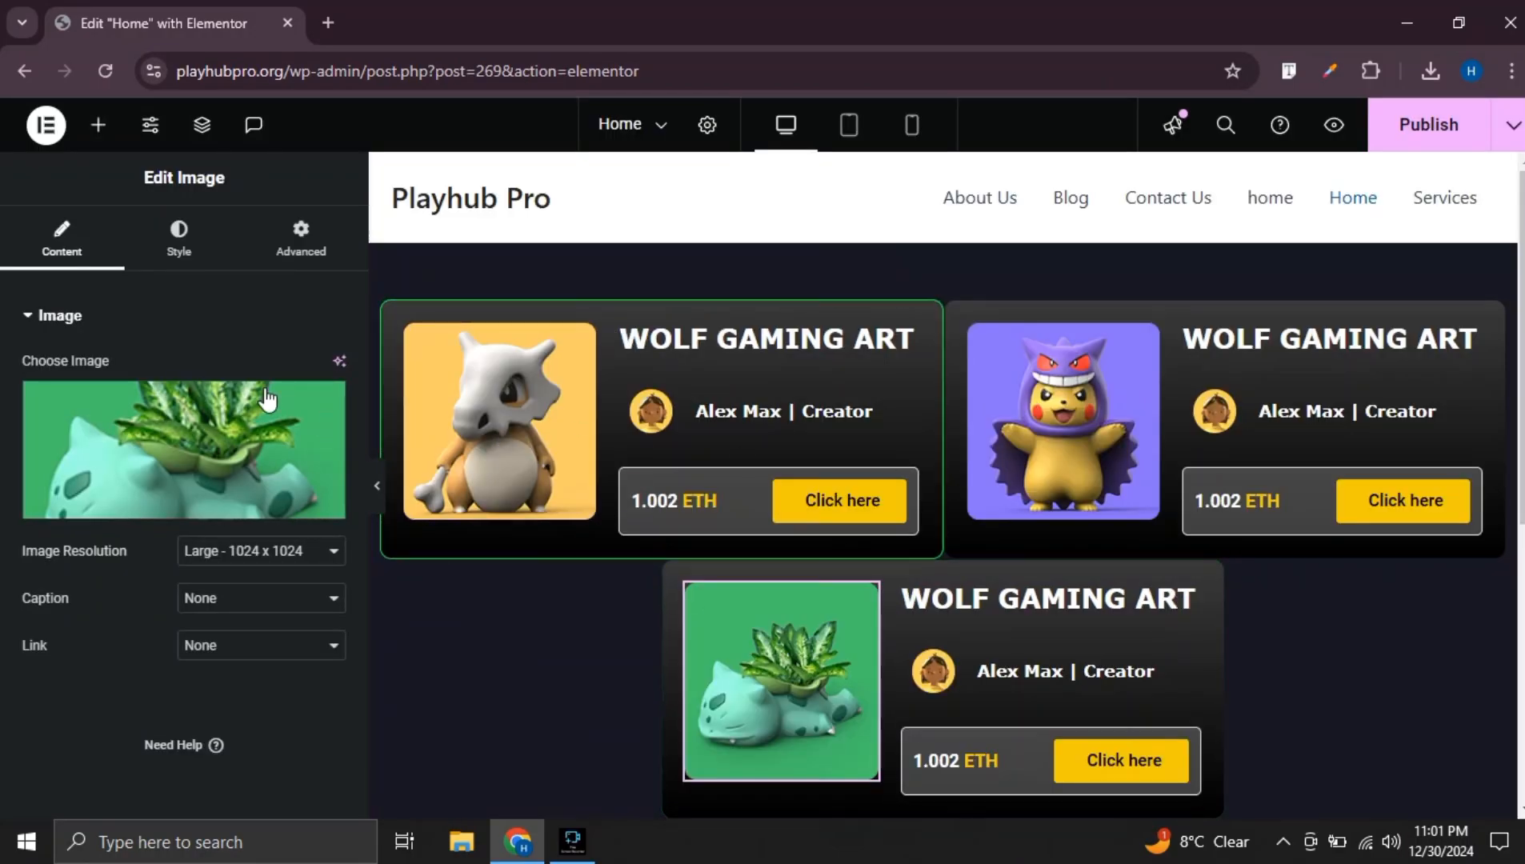
# Retitle the second and third card headings to Forrest Priences and Girl Firefly Art
pyautogui.click(1251, 337)
pyautogui.tripleClick(221, 401)
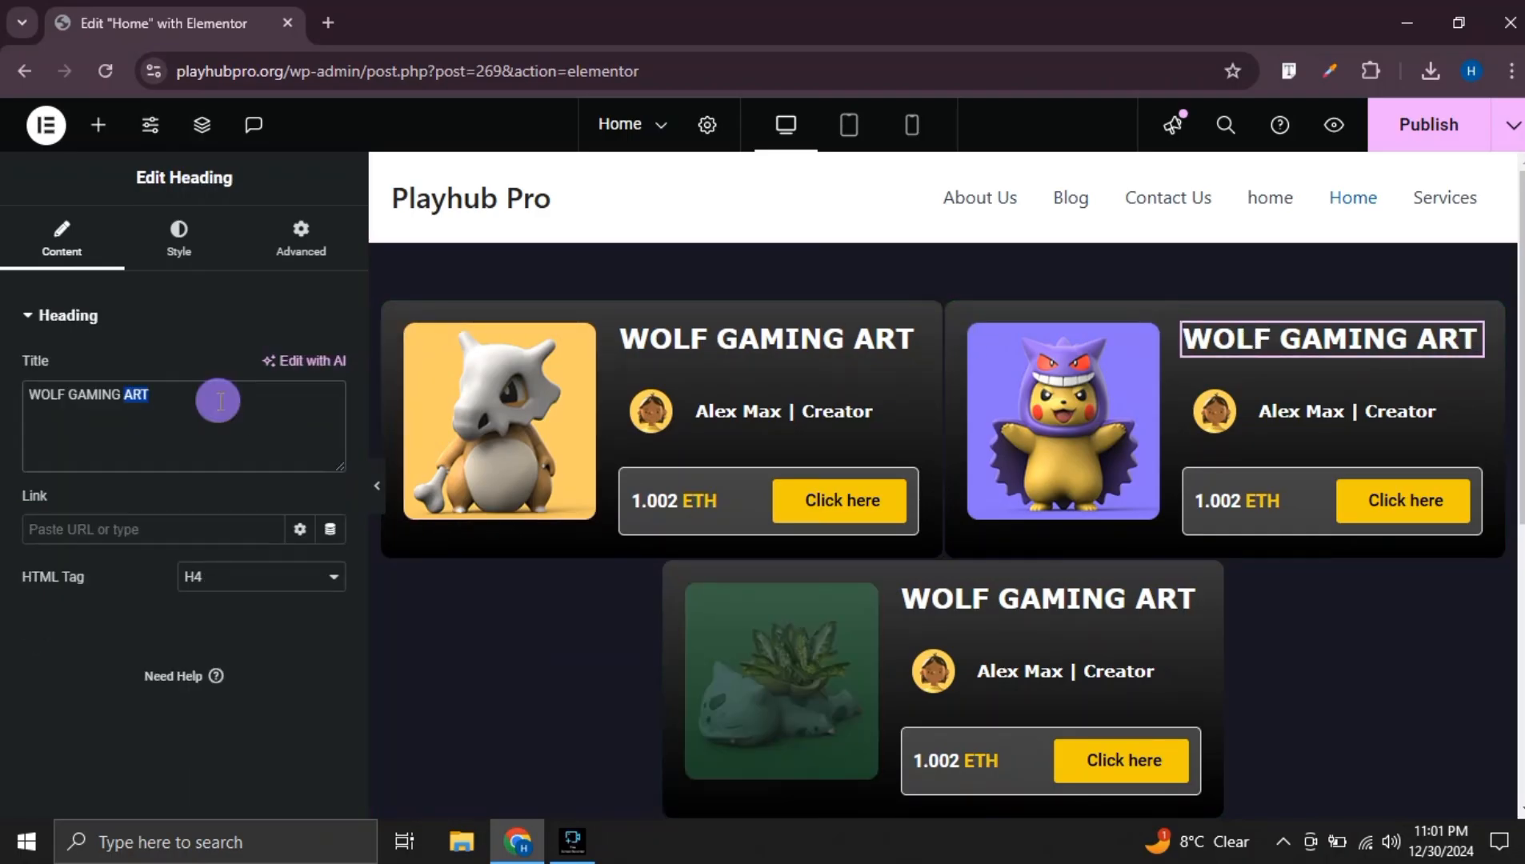
pyautogui.write('Forrest Priences')
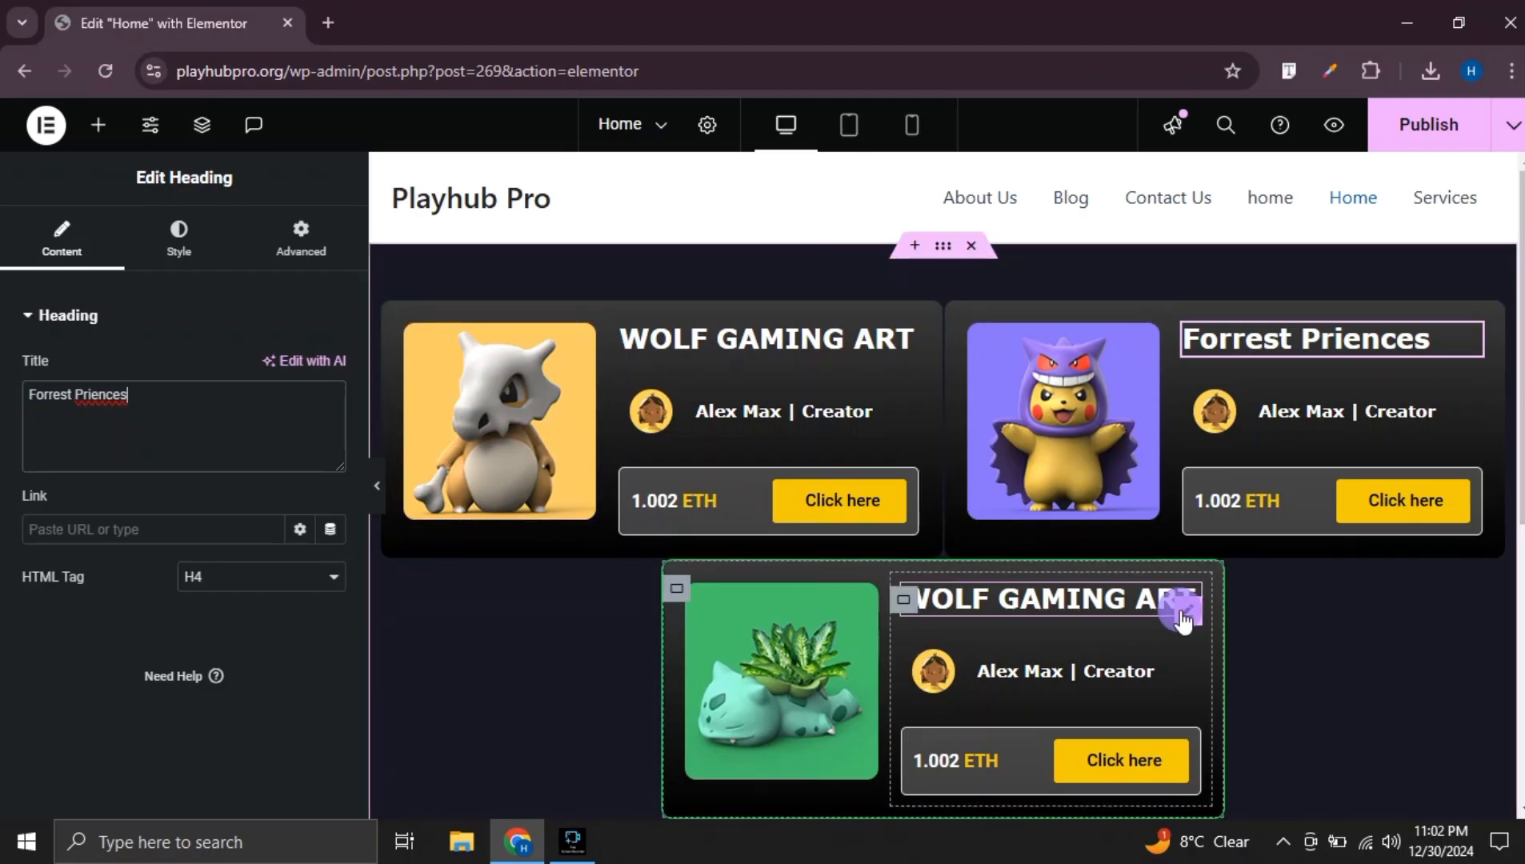
pyautogui.click(1186, 613)
pyautogui.tripleClick(201, 414)
pyautogui.write('girl fire')
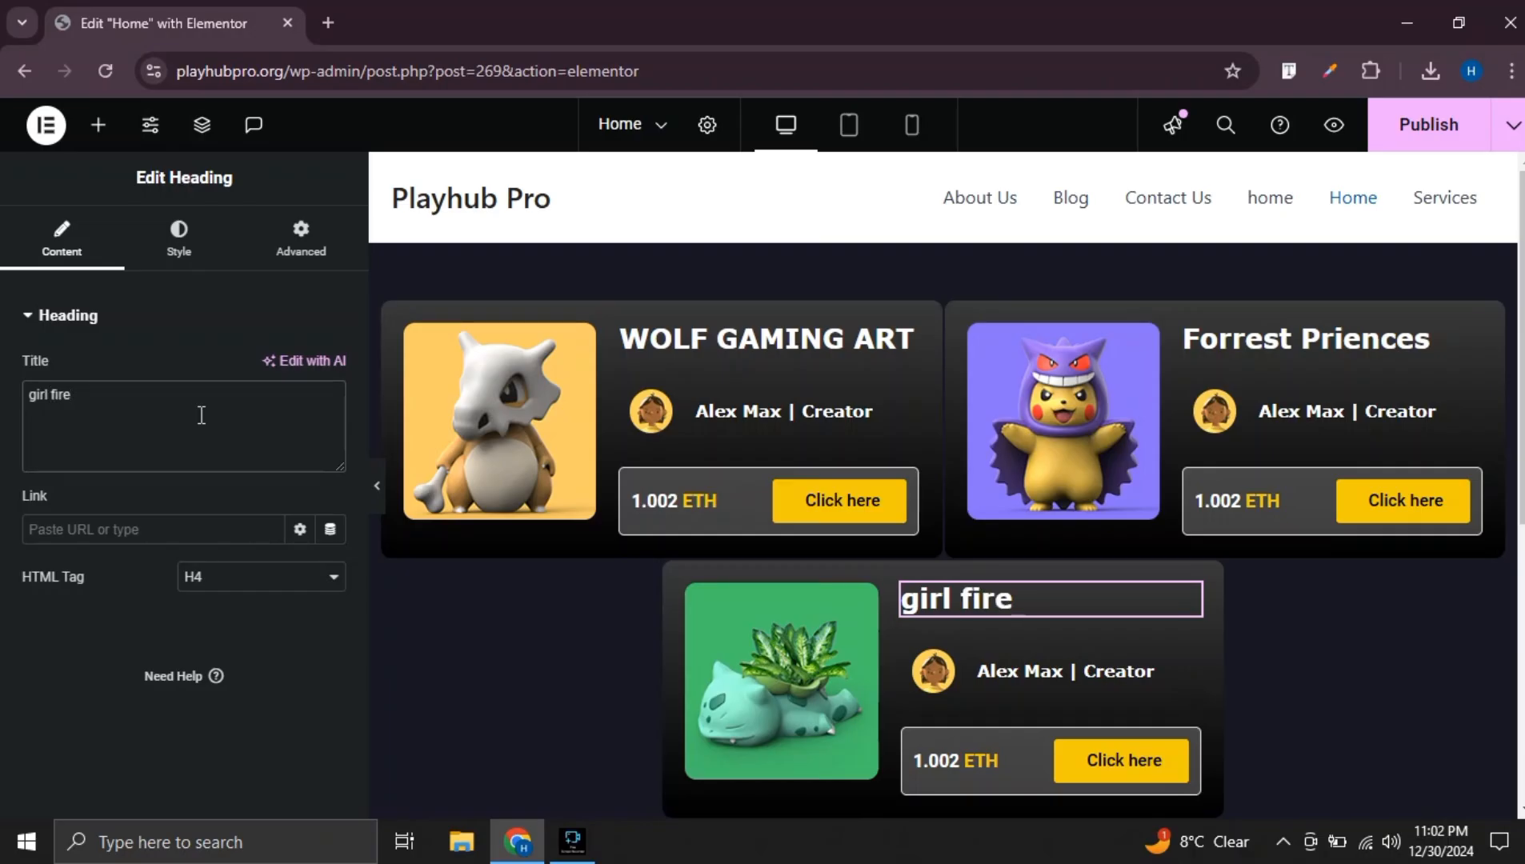
pyautogui.write('fly v')
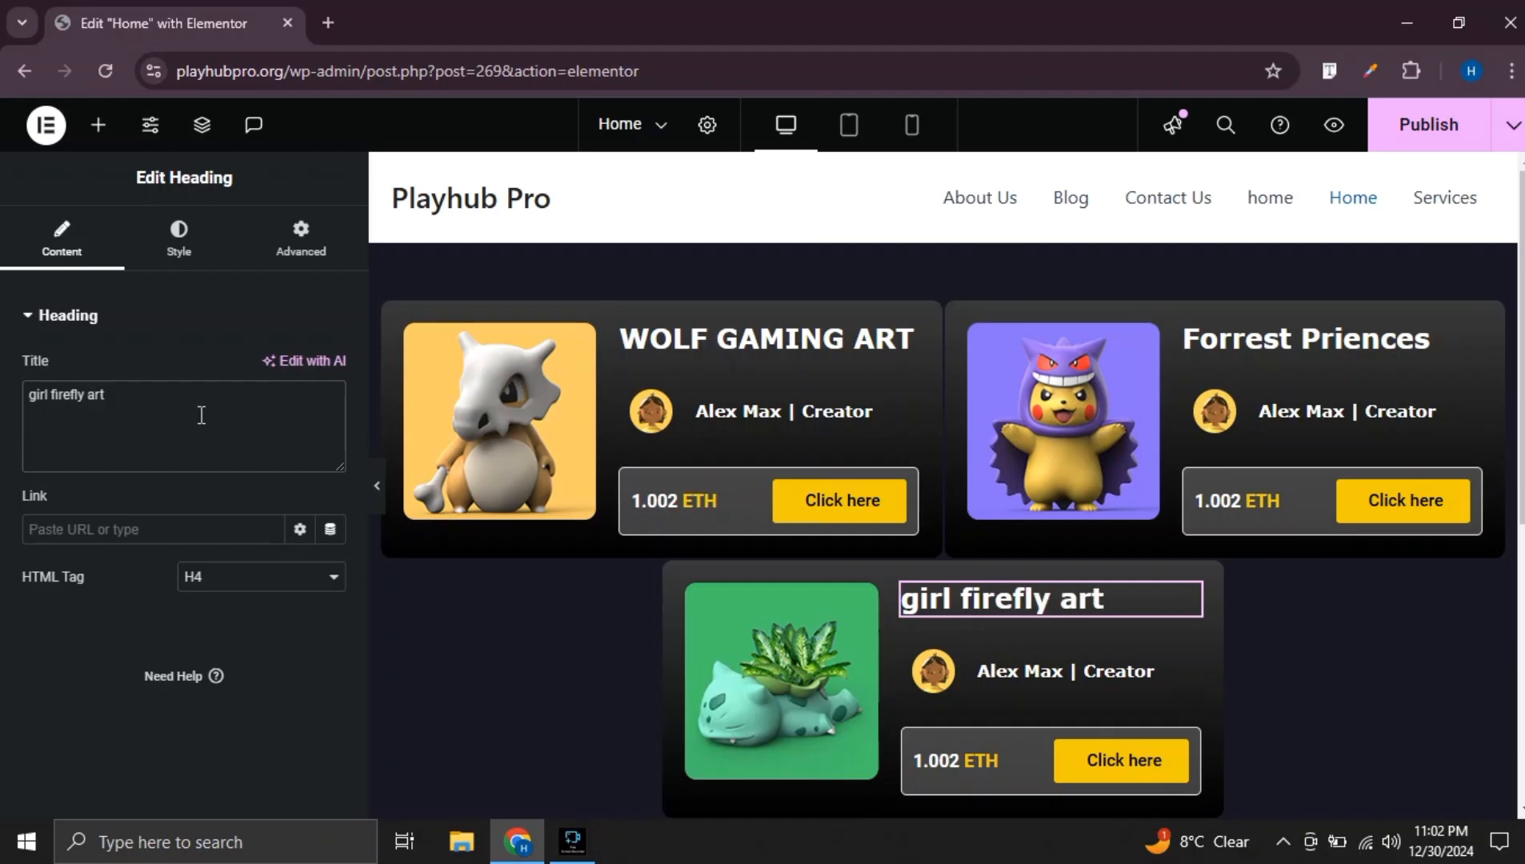
# Set the GIRL FIREFLY ART heading's typography transform to Uppercase
pyautogui.click(178, 236)
pyautogui.click(331, 432)
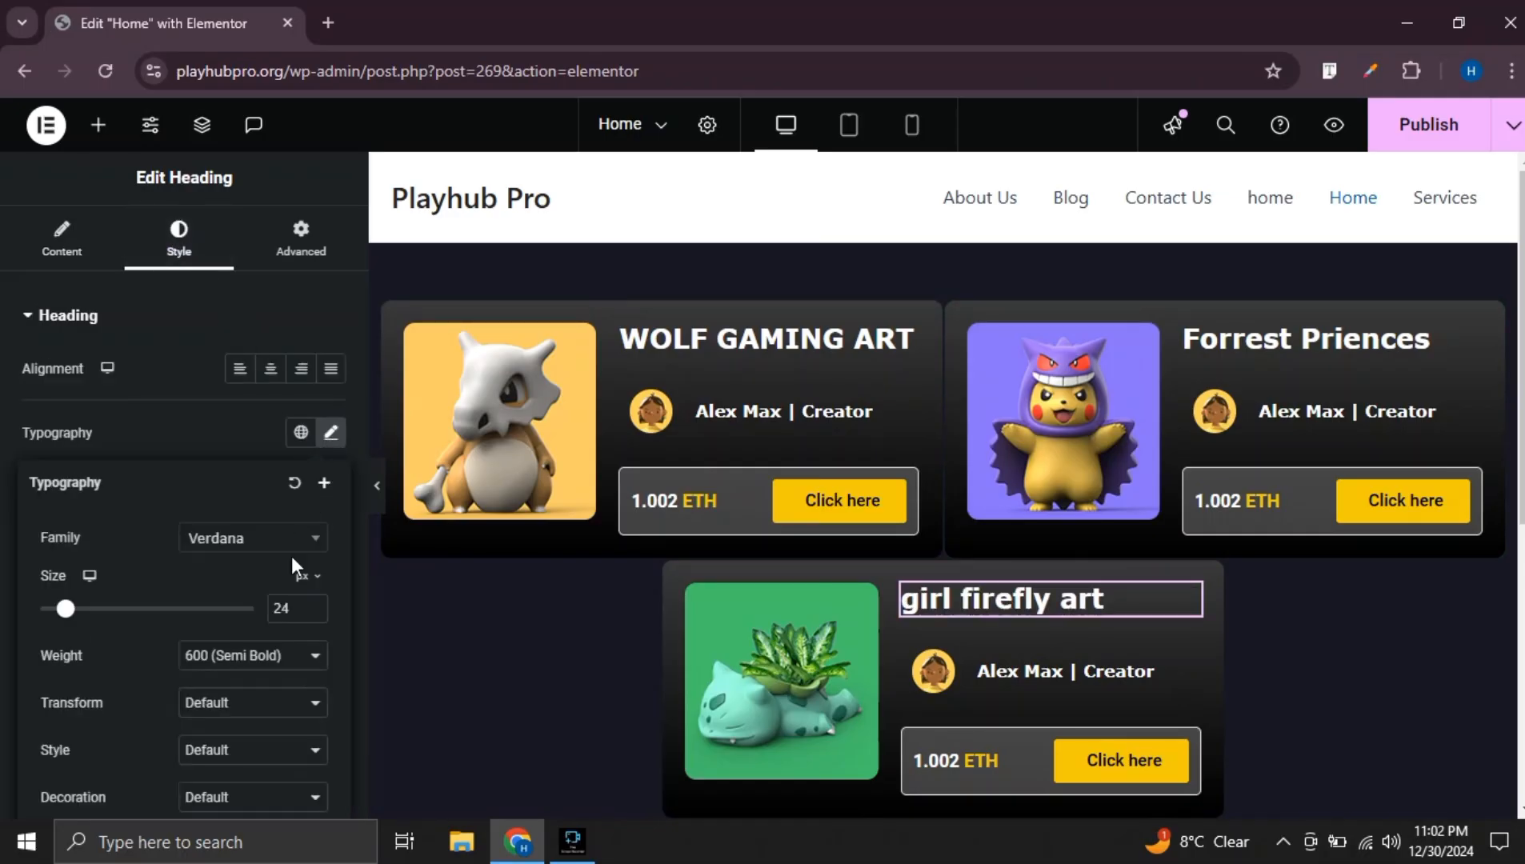
pyautogui.scroll(-3, 240, 600)
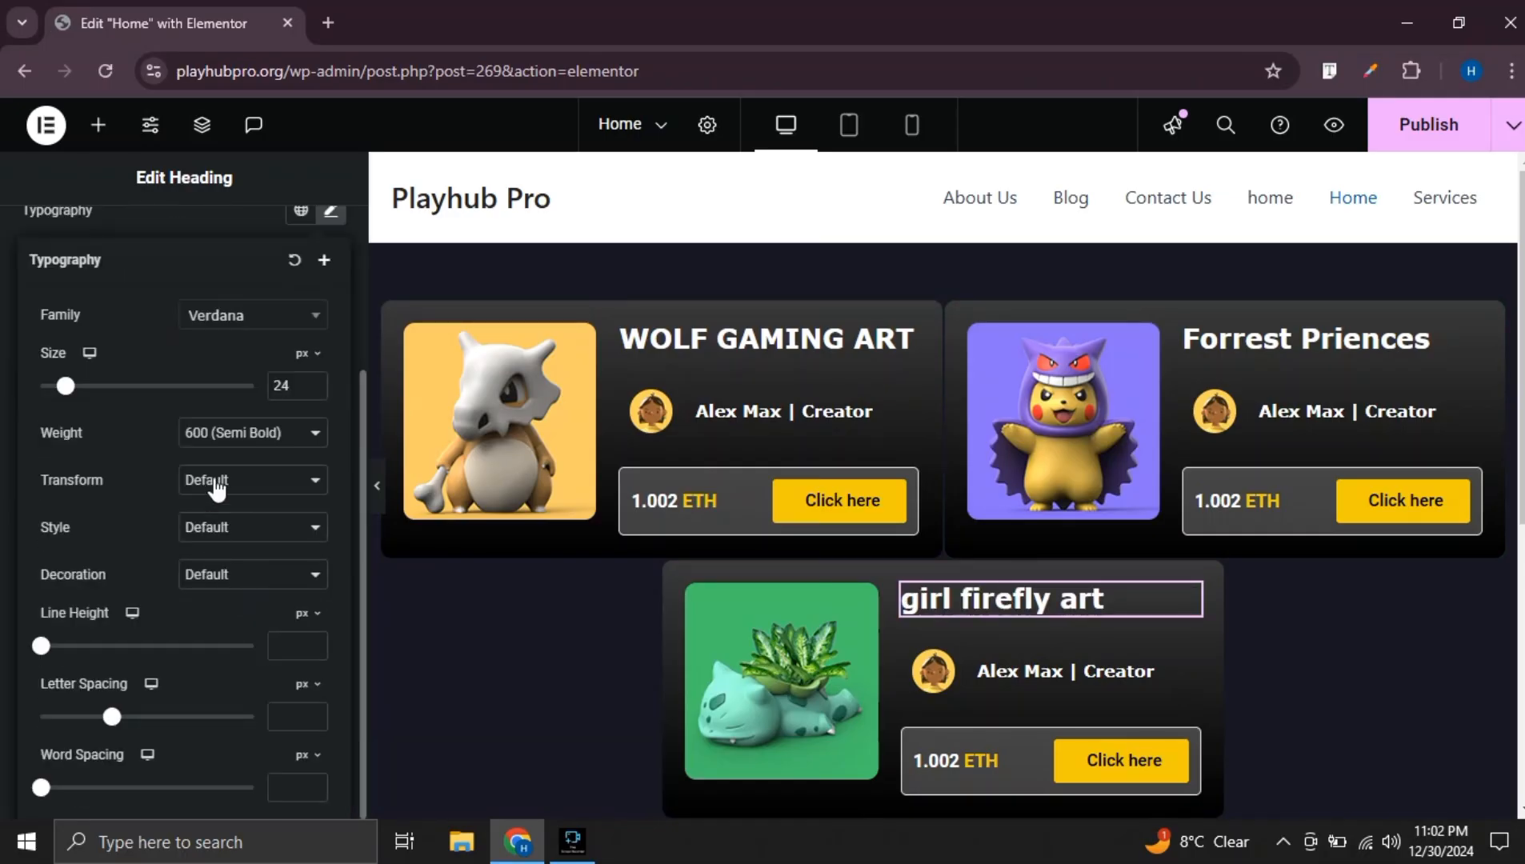
pyautogui.click(216, 484)
pyautogui.click(230, 531)
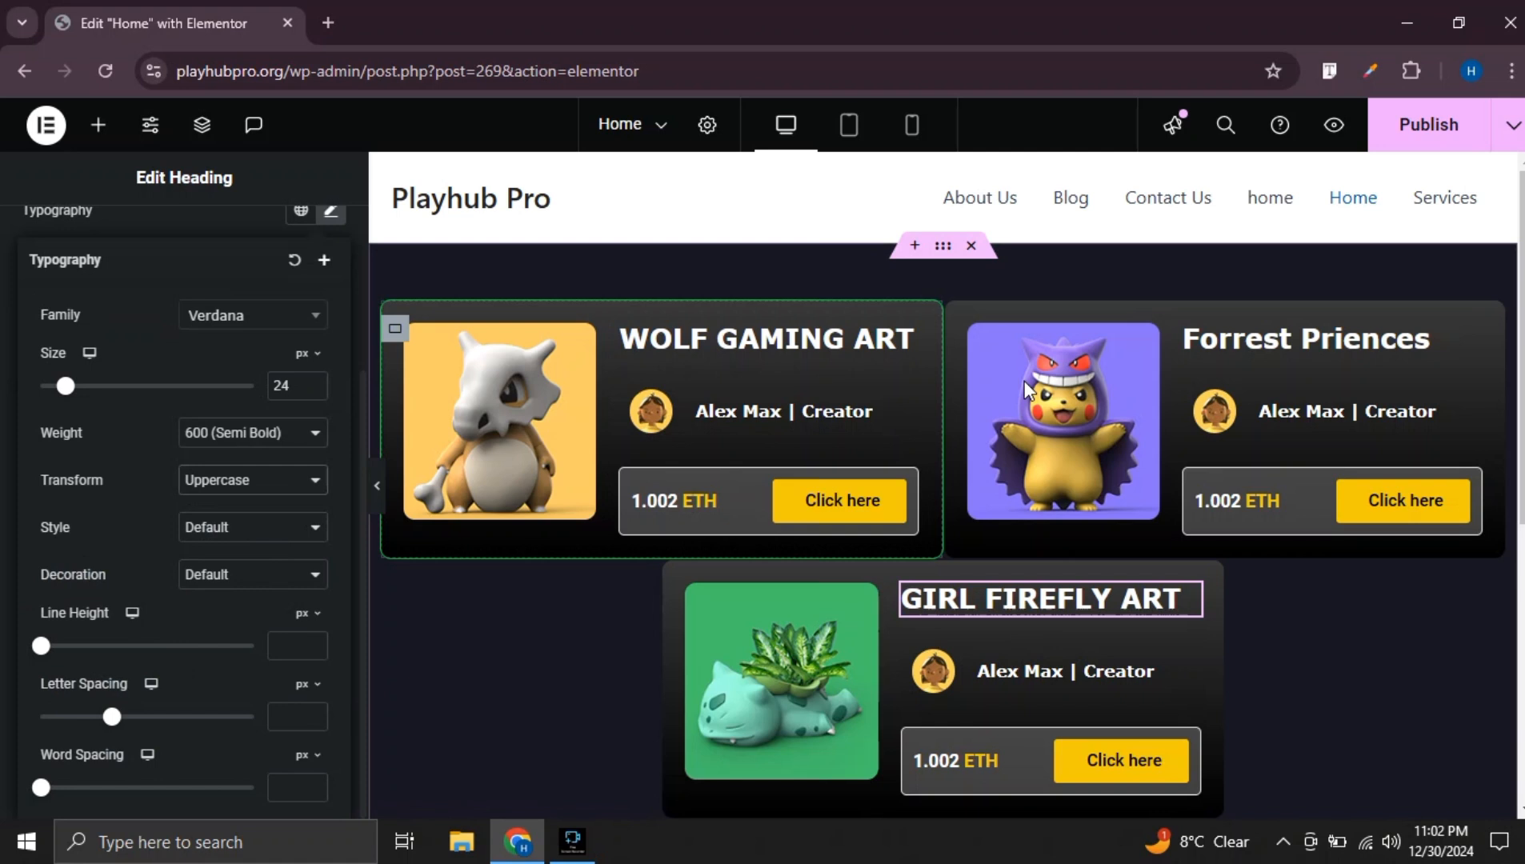
# Make the FORREST PRIENCES heading Uppercase too, then preview with the panel hidden
pyautogui.click(1308, 344)
pyautogui.click(193, 254)
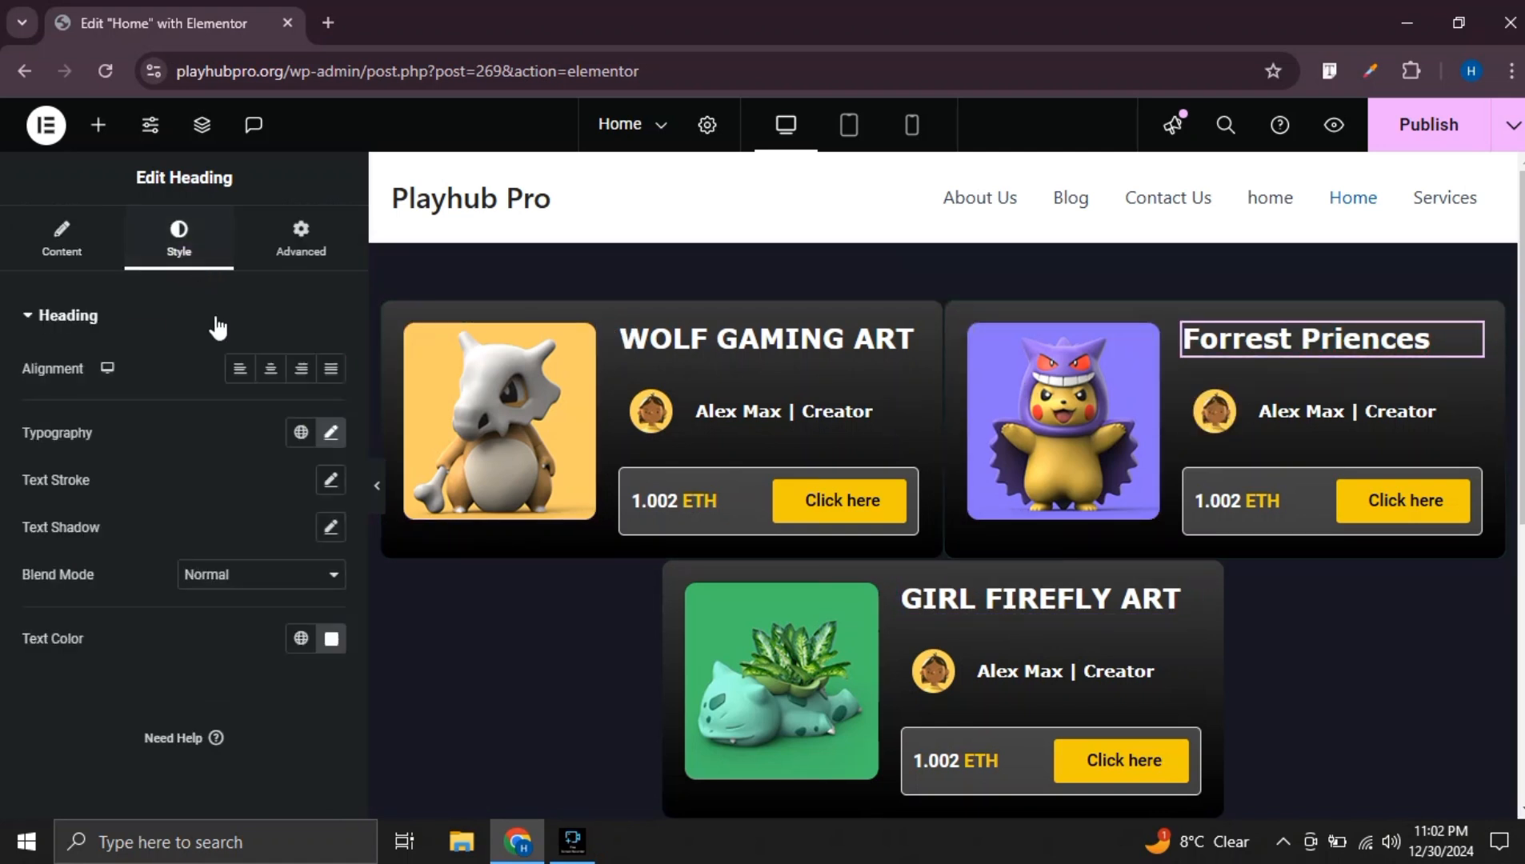
pyautogui.click(333, 436)
pyautogui.scroll(-3, 224, 537)
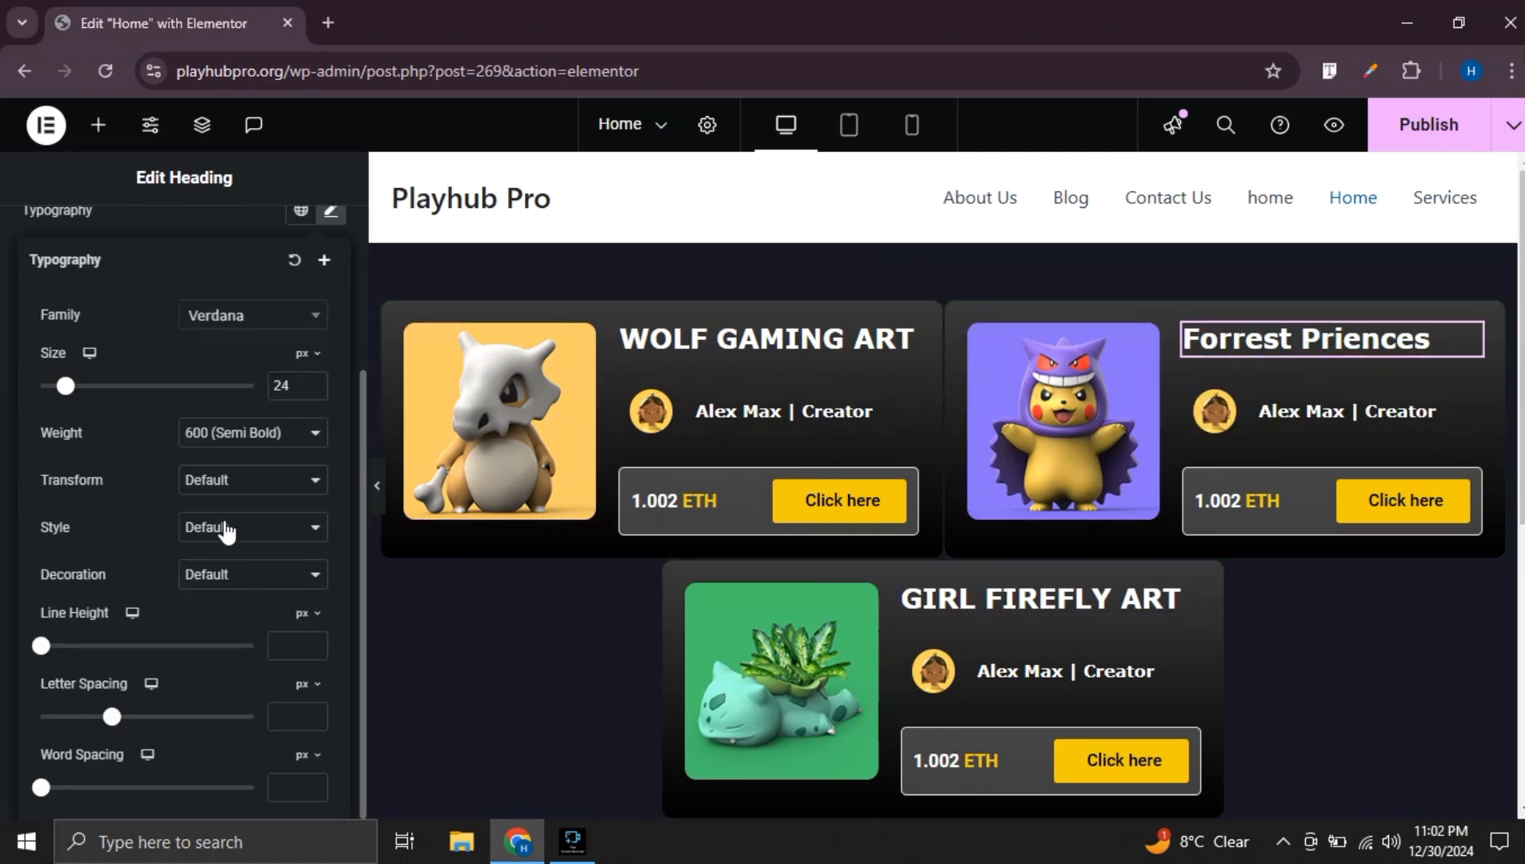
pyautogui.click(228, 480)
pyautogui.click(232, 543)
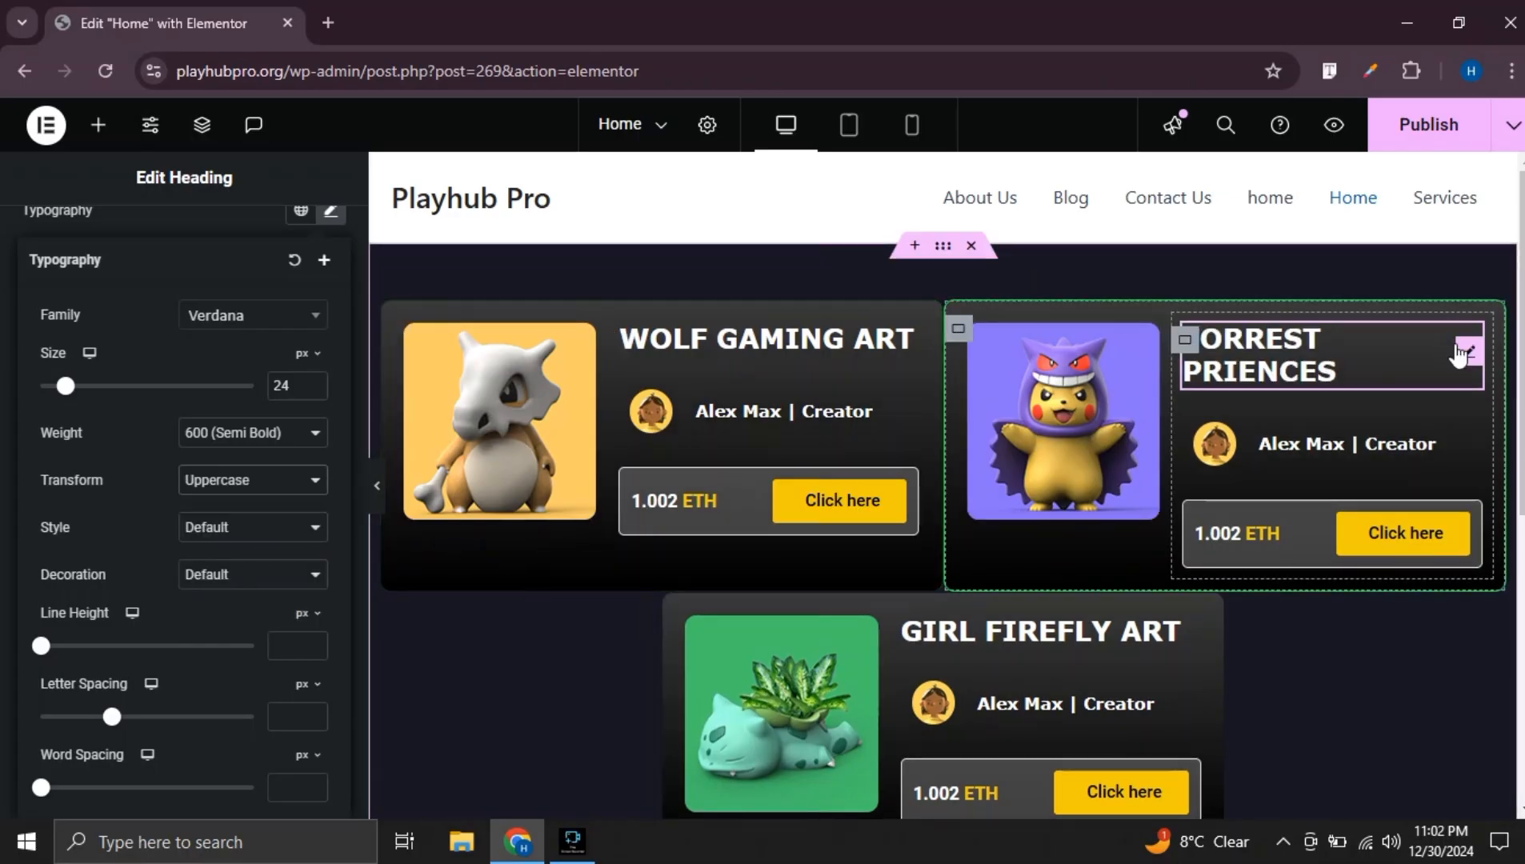
pyautogui.click(1460, 352)
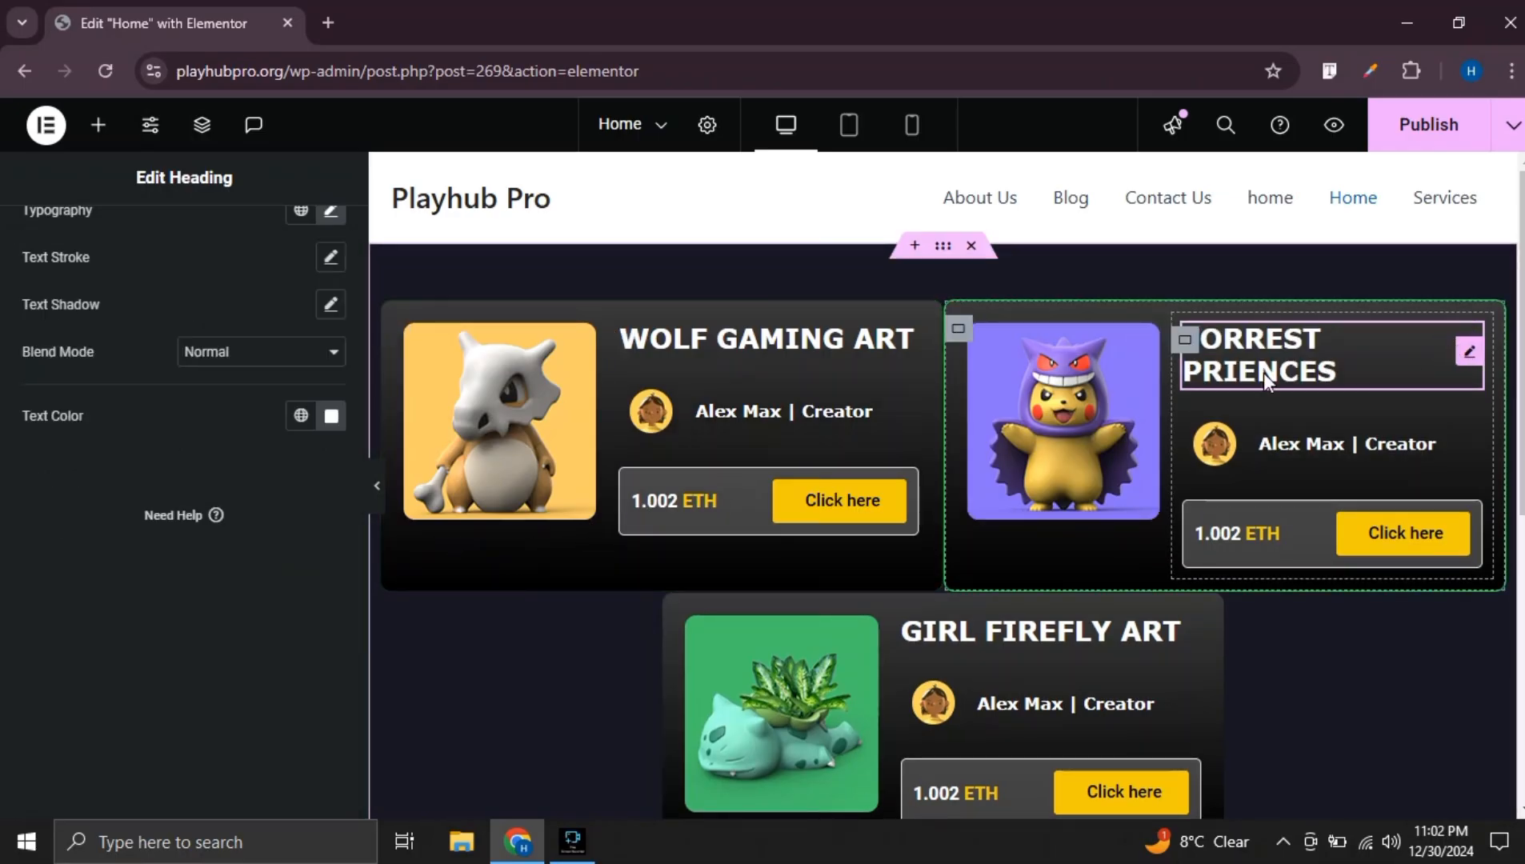
pyautogui.click(380, 494)
pyautogui.scroll(-1, 759, 484)
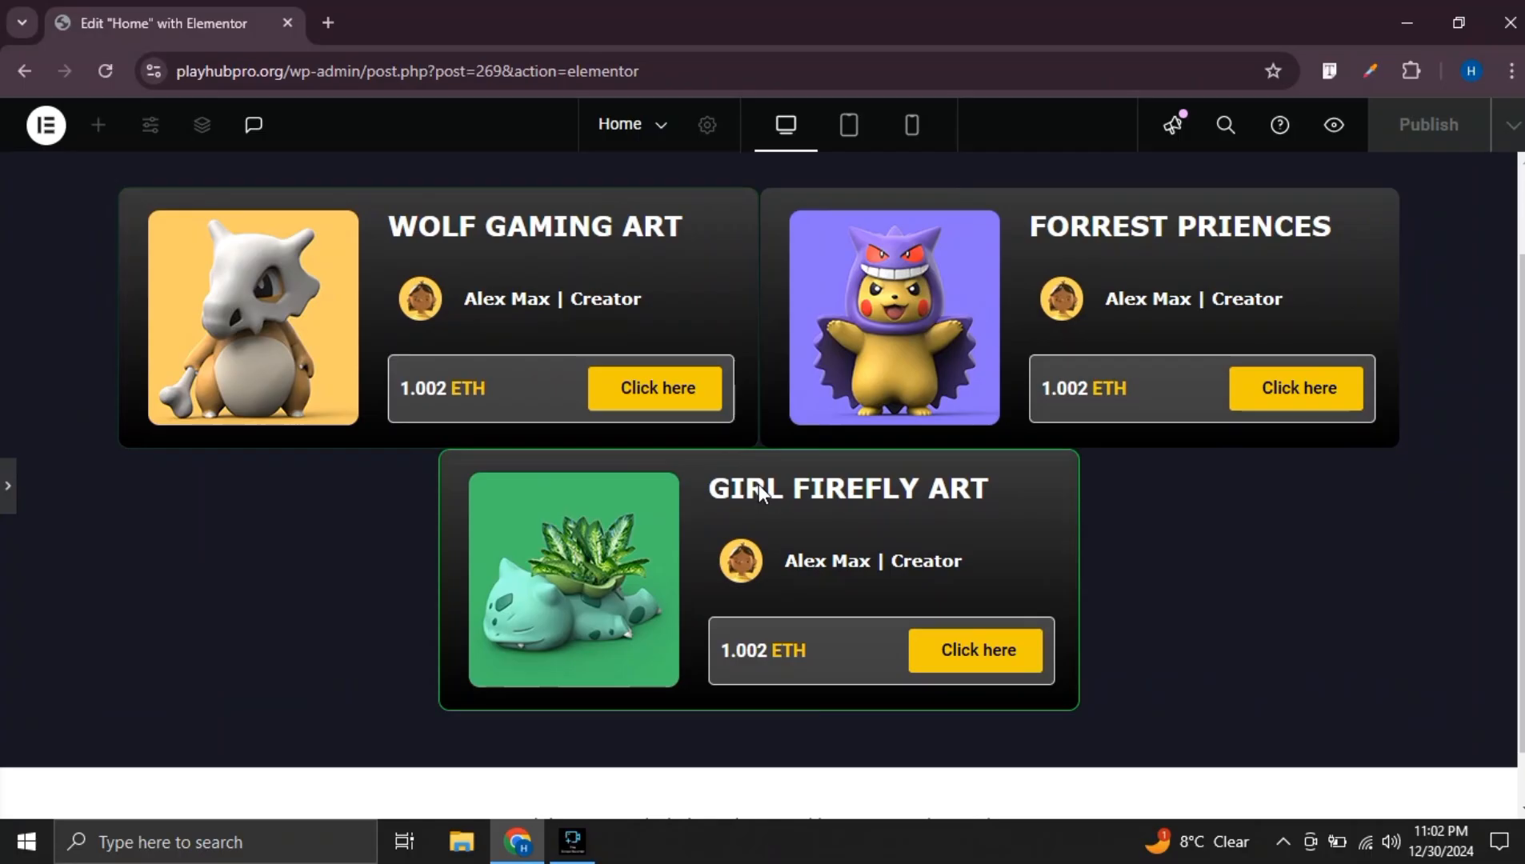
# Set the cards container's row gap and column gap to 2
pyautogui.click(6, 508)
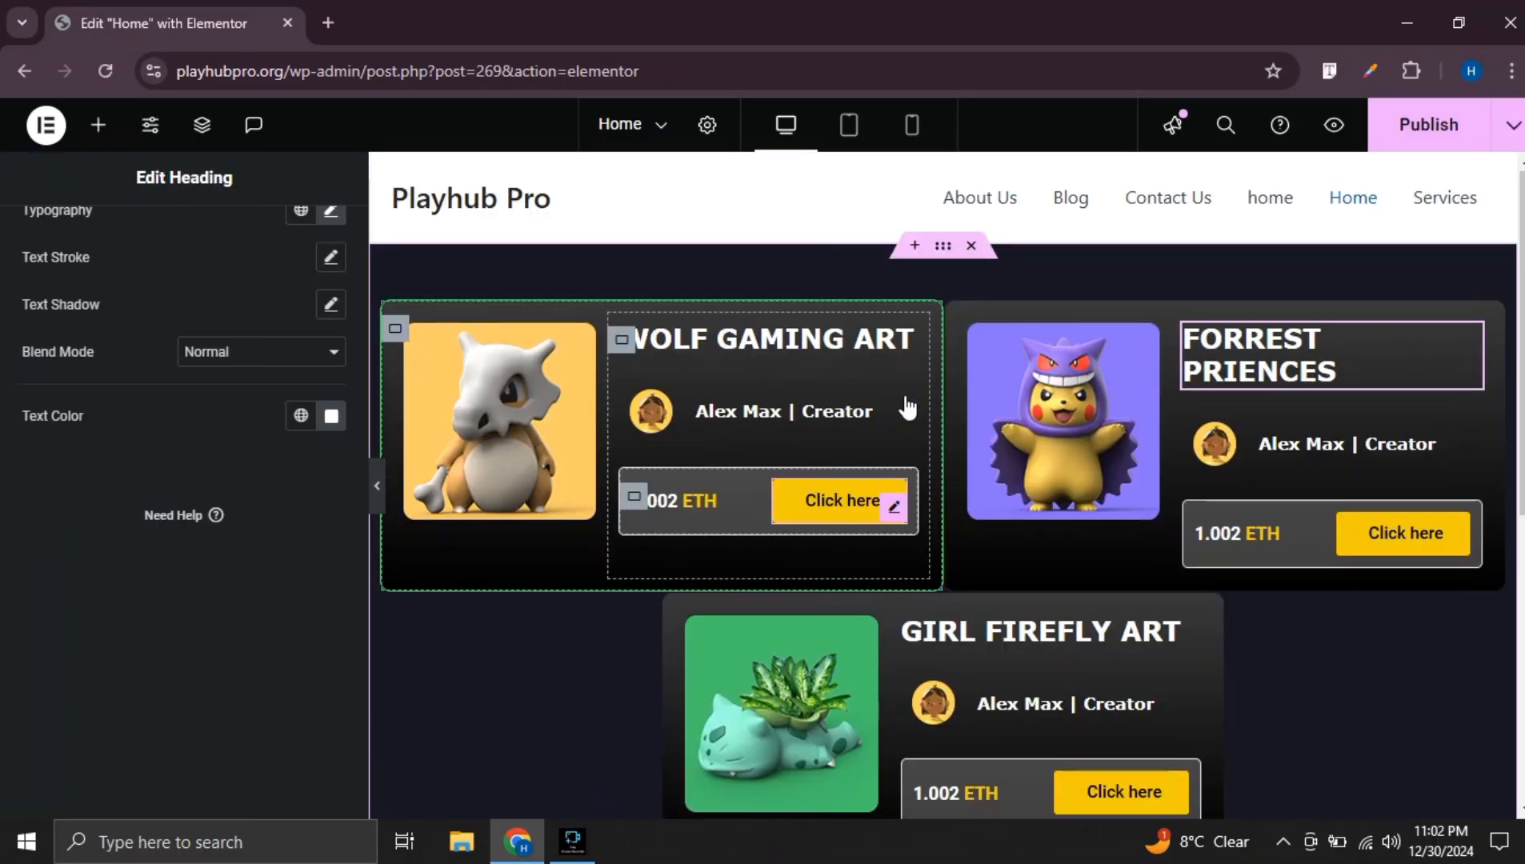
pyautogui.click(941, 248)
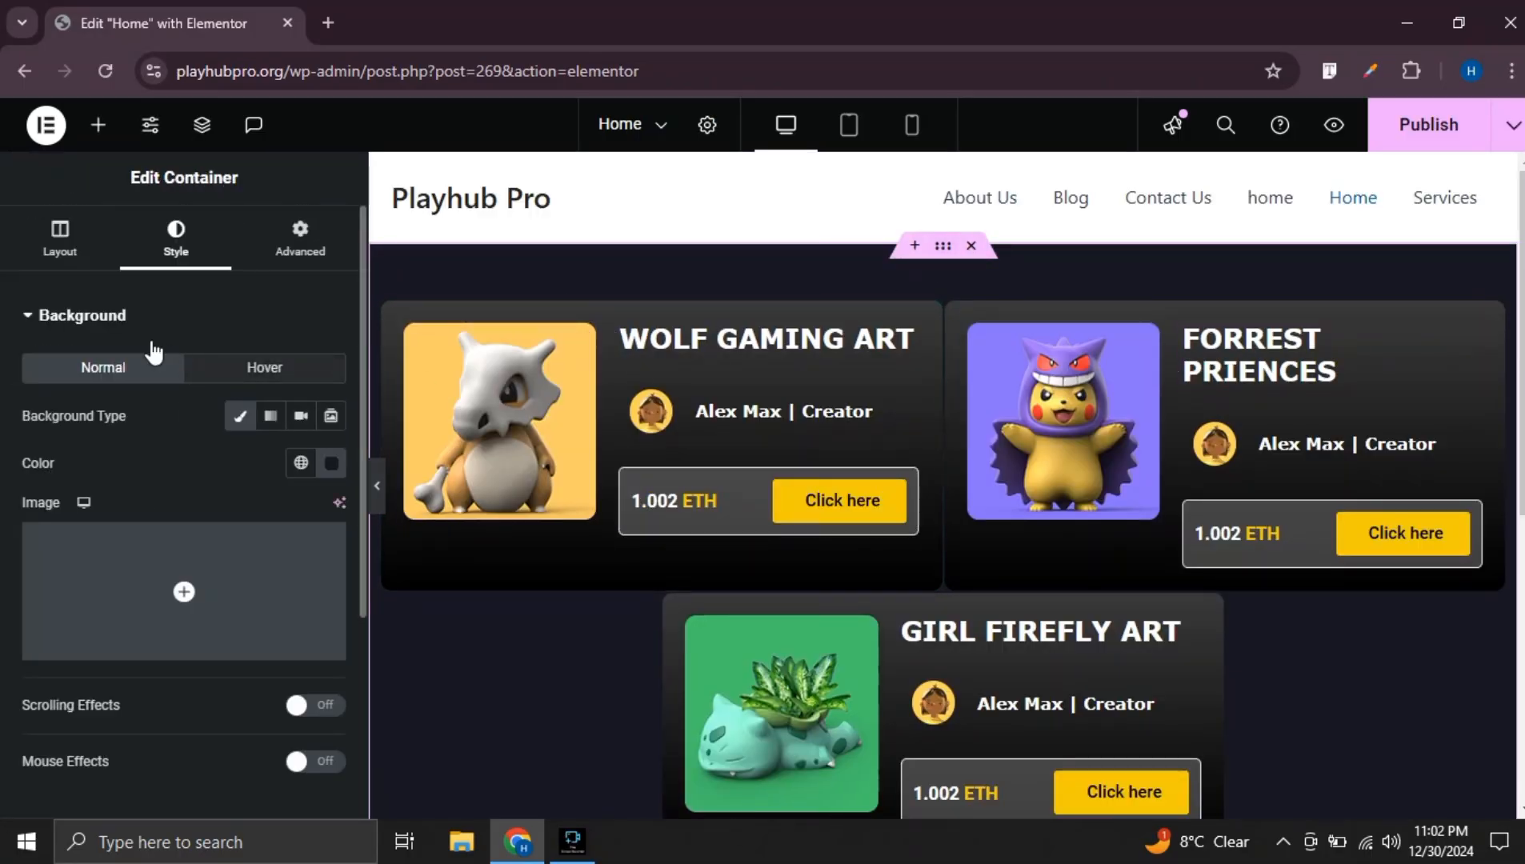
pyautogui.click(59, 238)
pyautogui.scroll(-4, 139, 473)
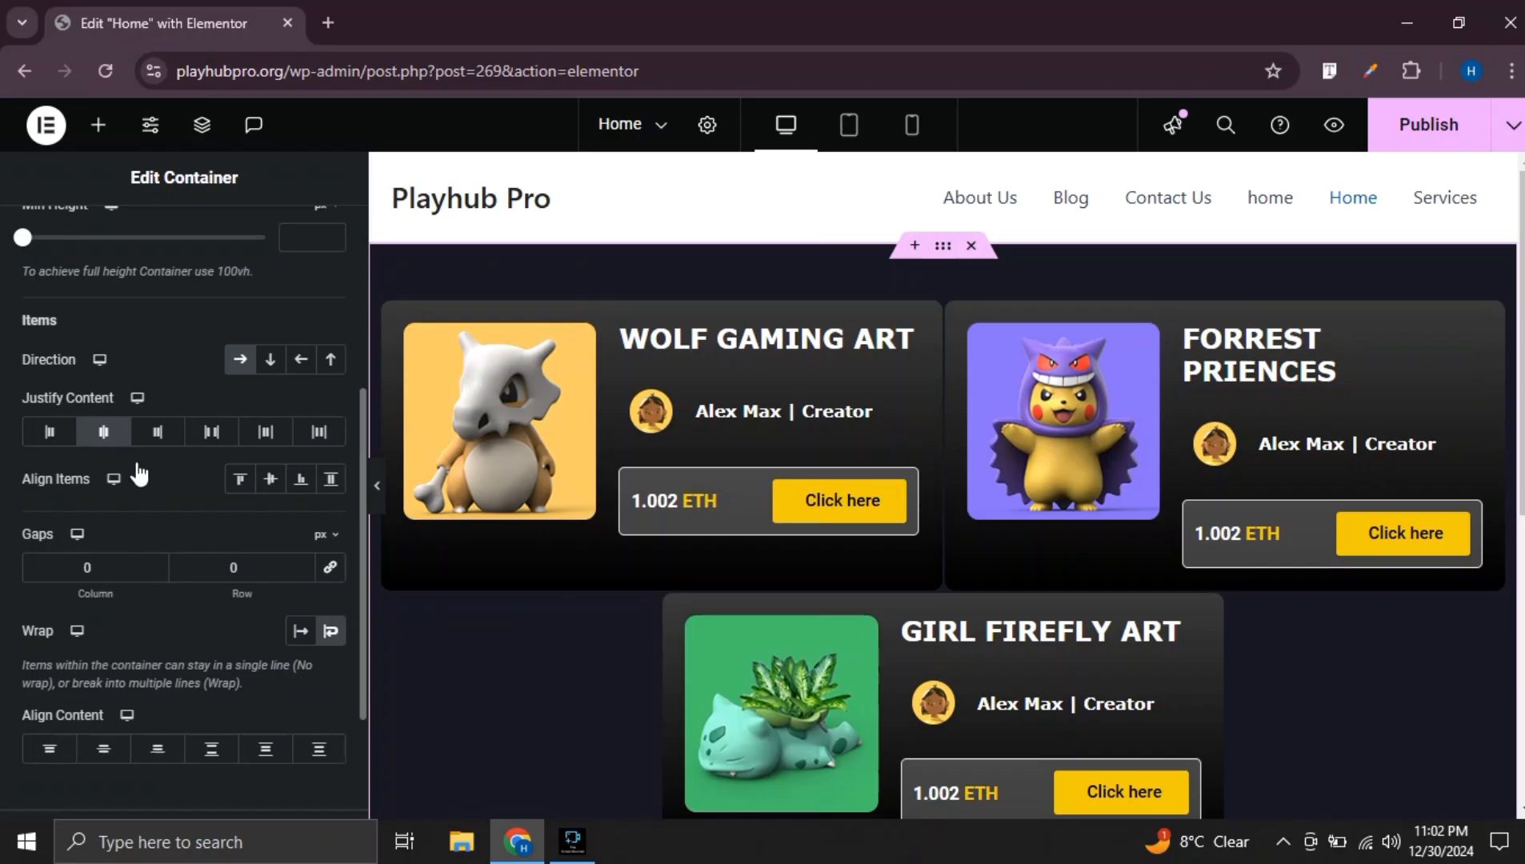
pyautogui.click(198, 572)
pyautogui.write('2')
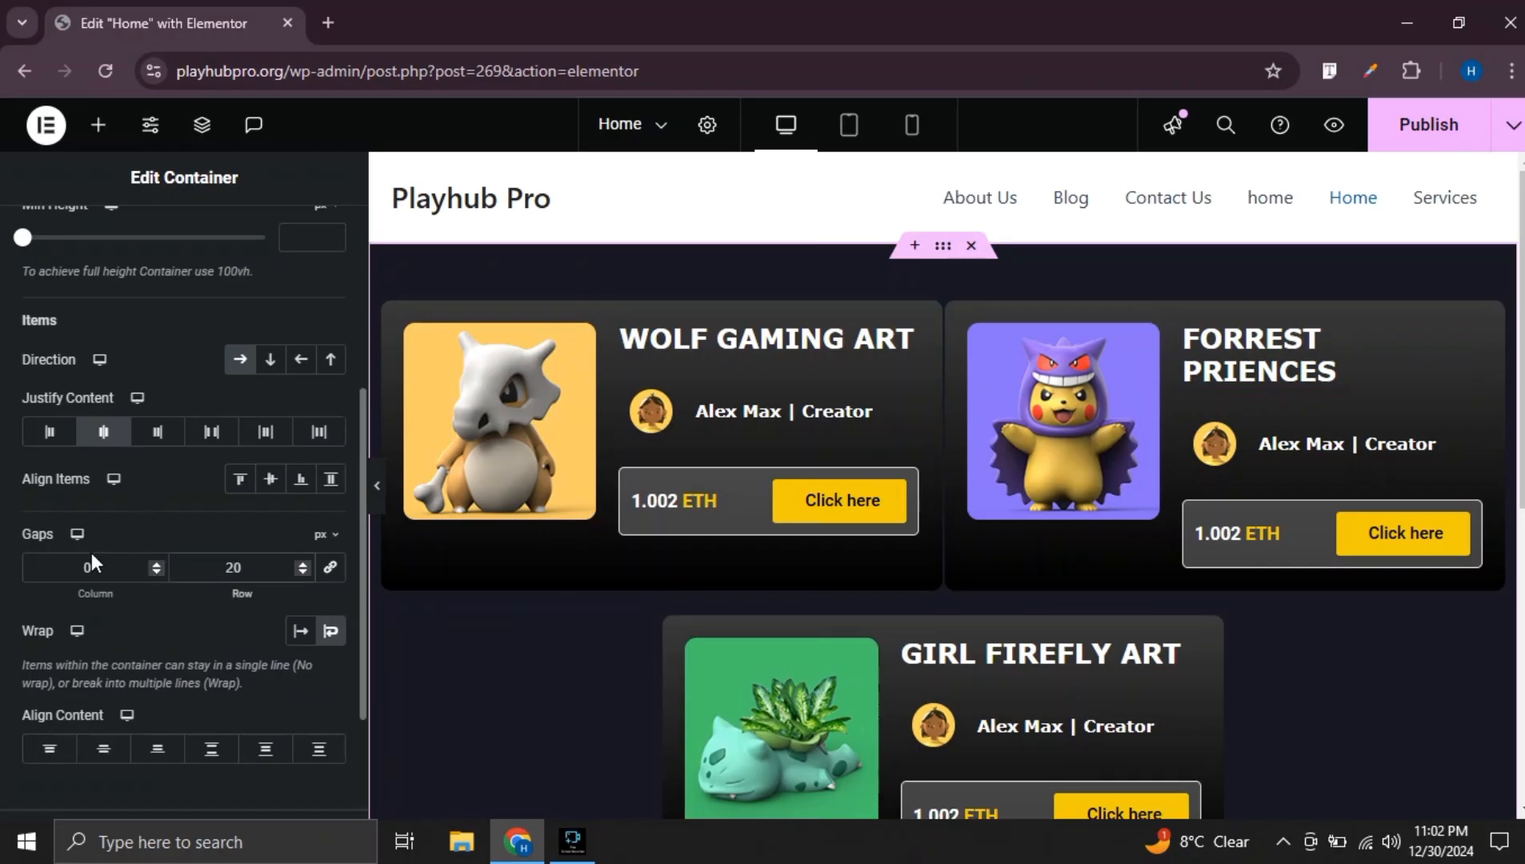
pyautogui.click(74, 566)
pyautogui.write('2')
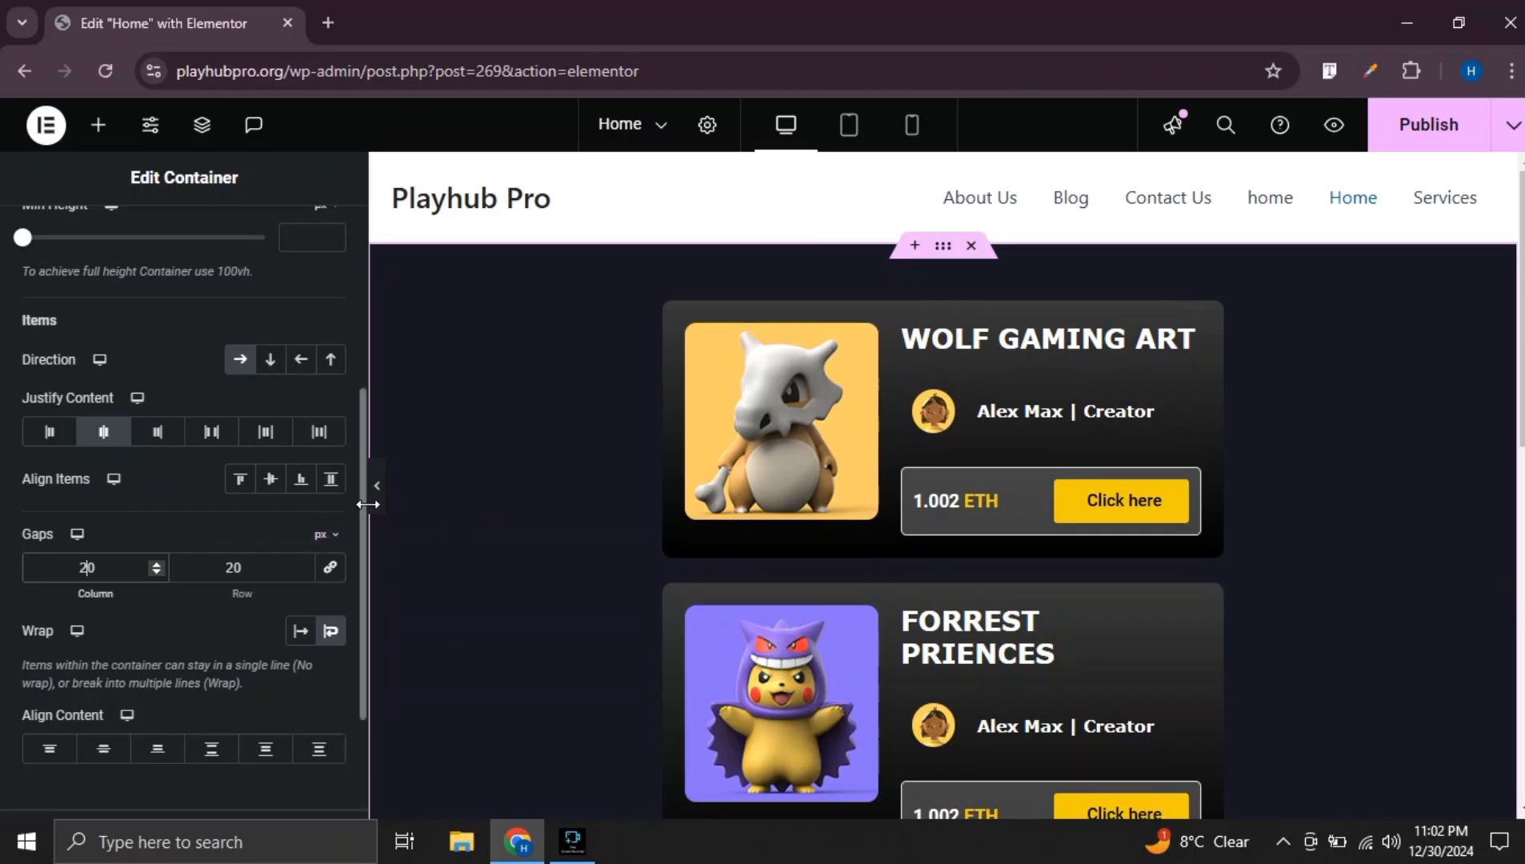
# Reduce the card containers' width from 50% to 48%
pyautogui.click(669, 331)
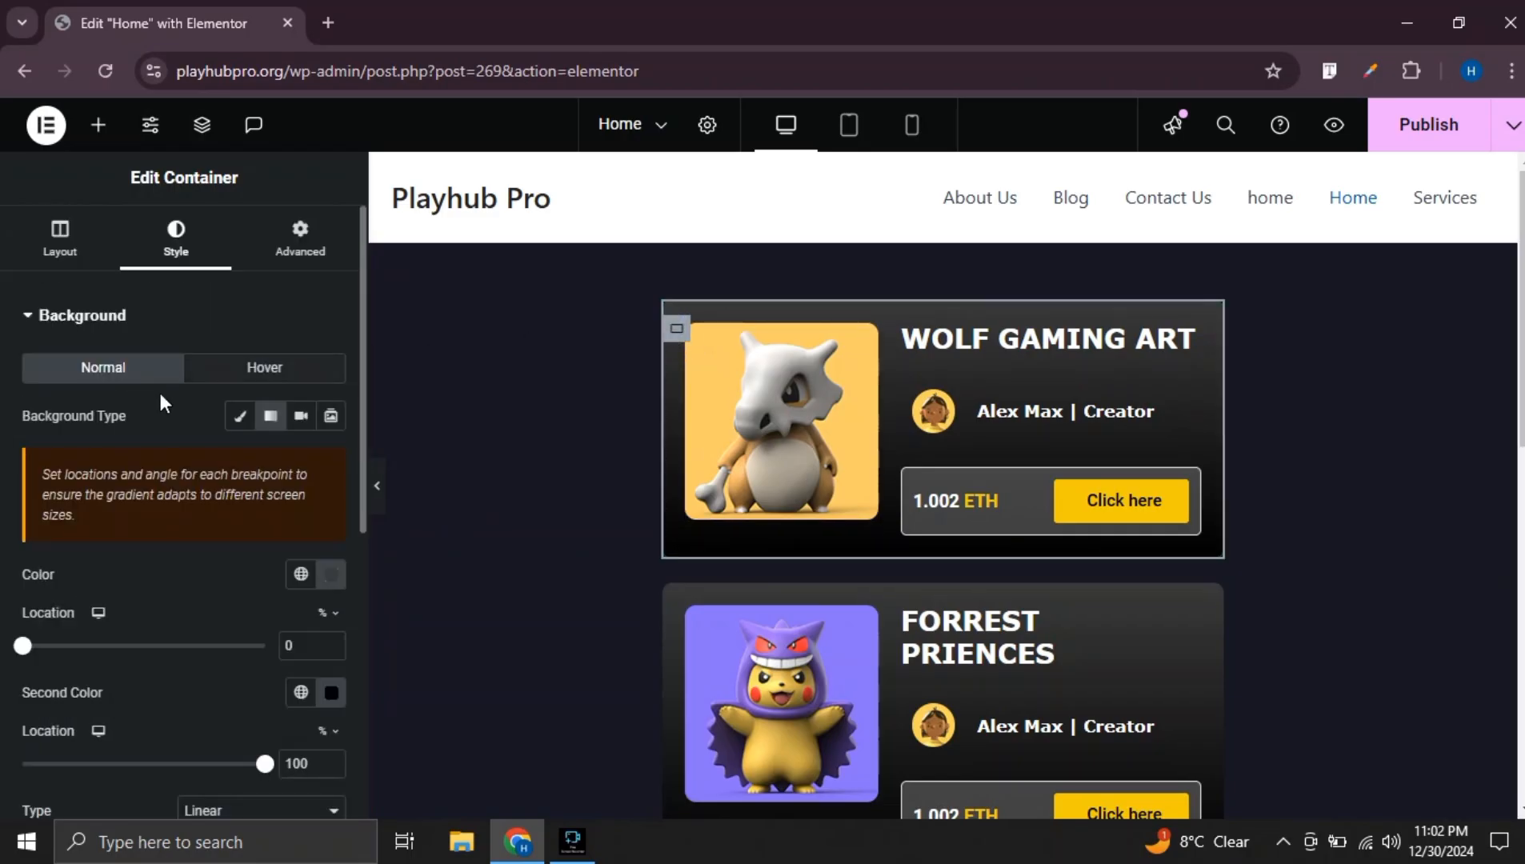
pyautogui.click(59, 234)
pyautogui.scroll(-1, 193, 457)
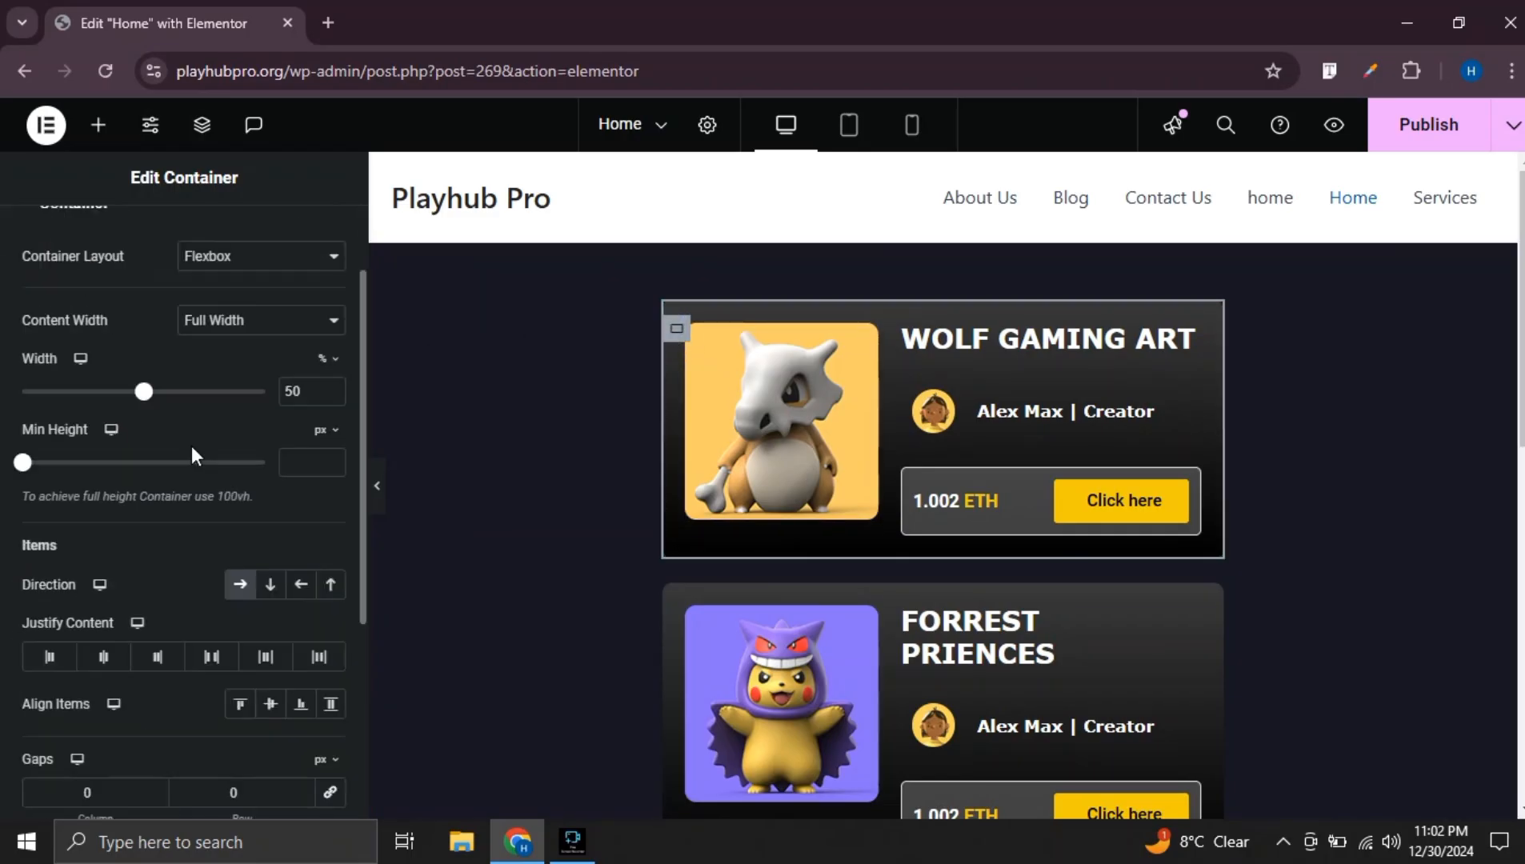
pyautogui.doubleClick(331, 396)
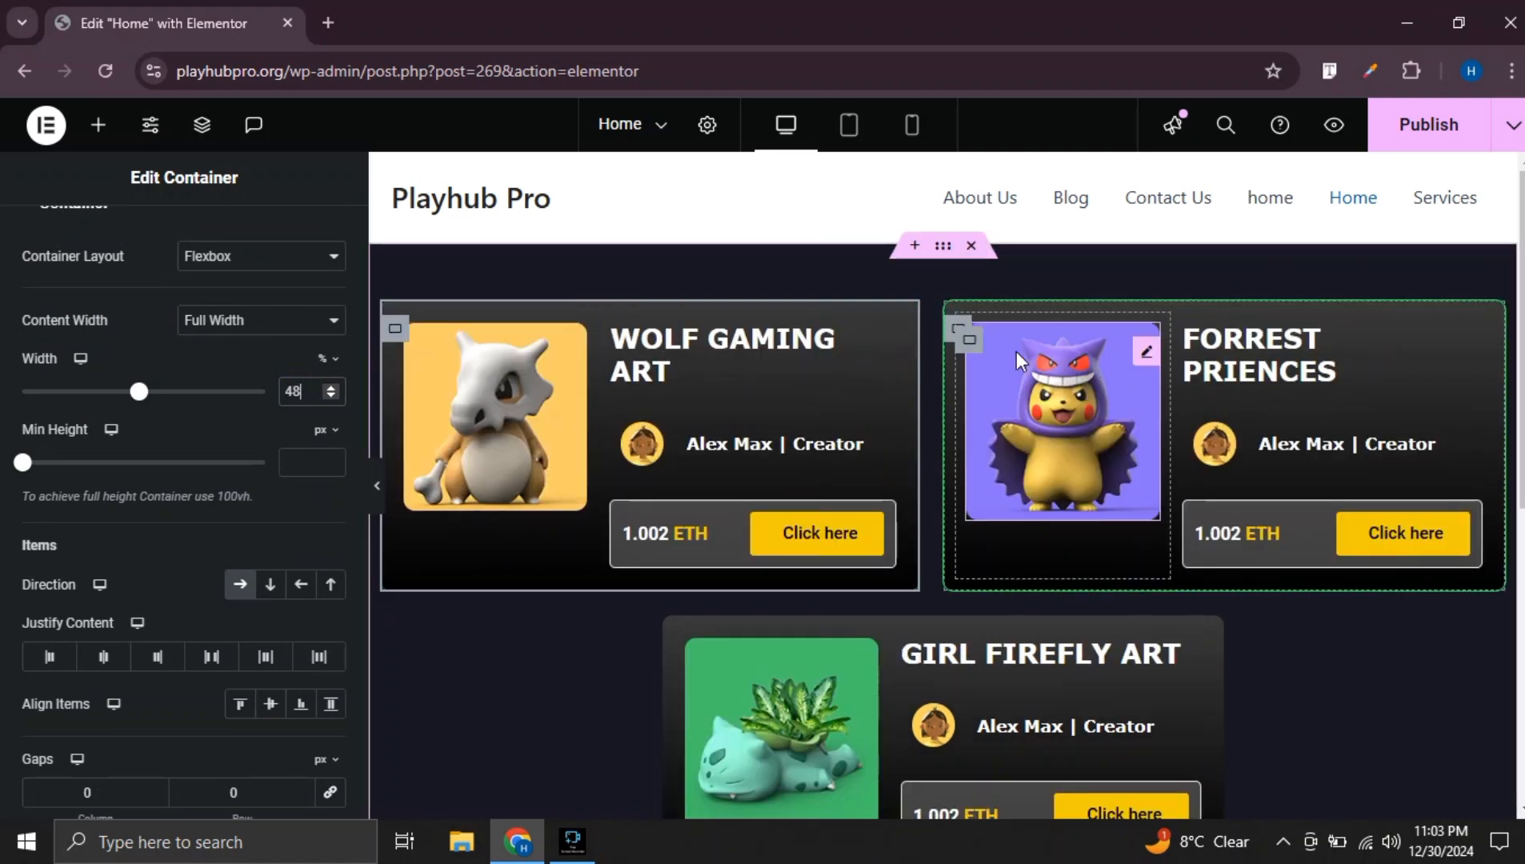
pyautogui.click(957, 336)
pyautogui.click(309, 496)
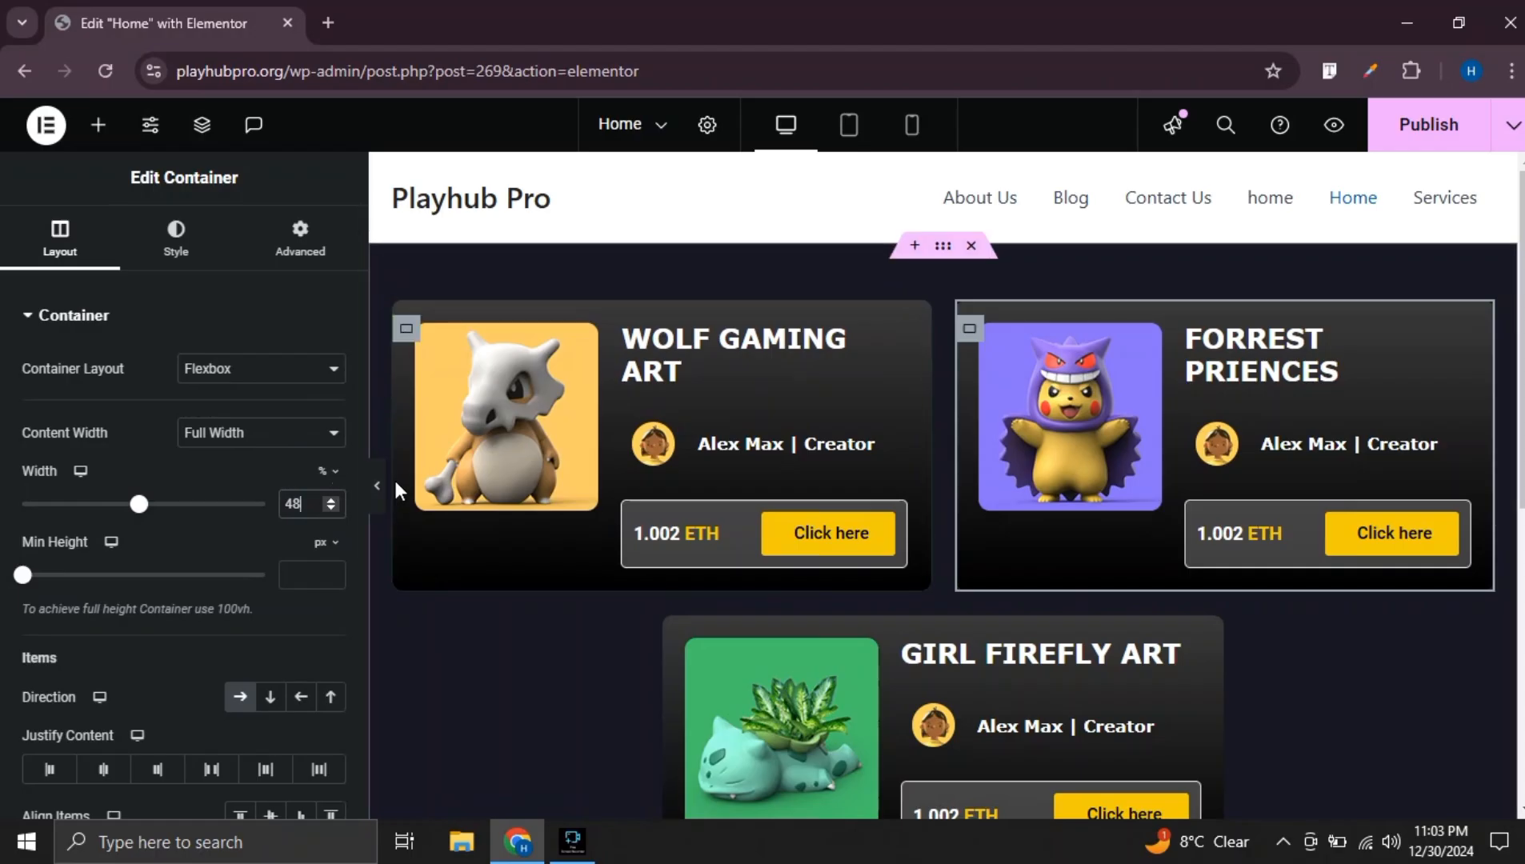
pyautogui.scroll(-1, 744, 508)
pyautogui.click(672, 527)
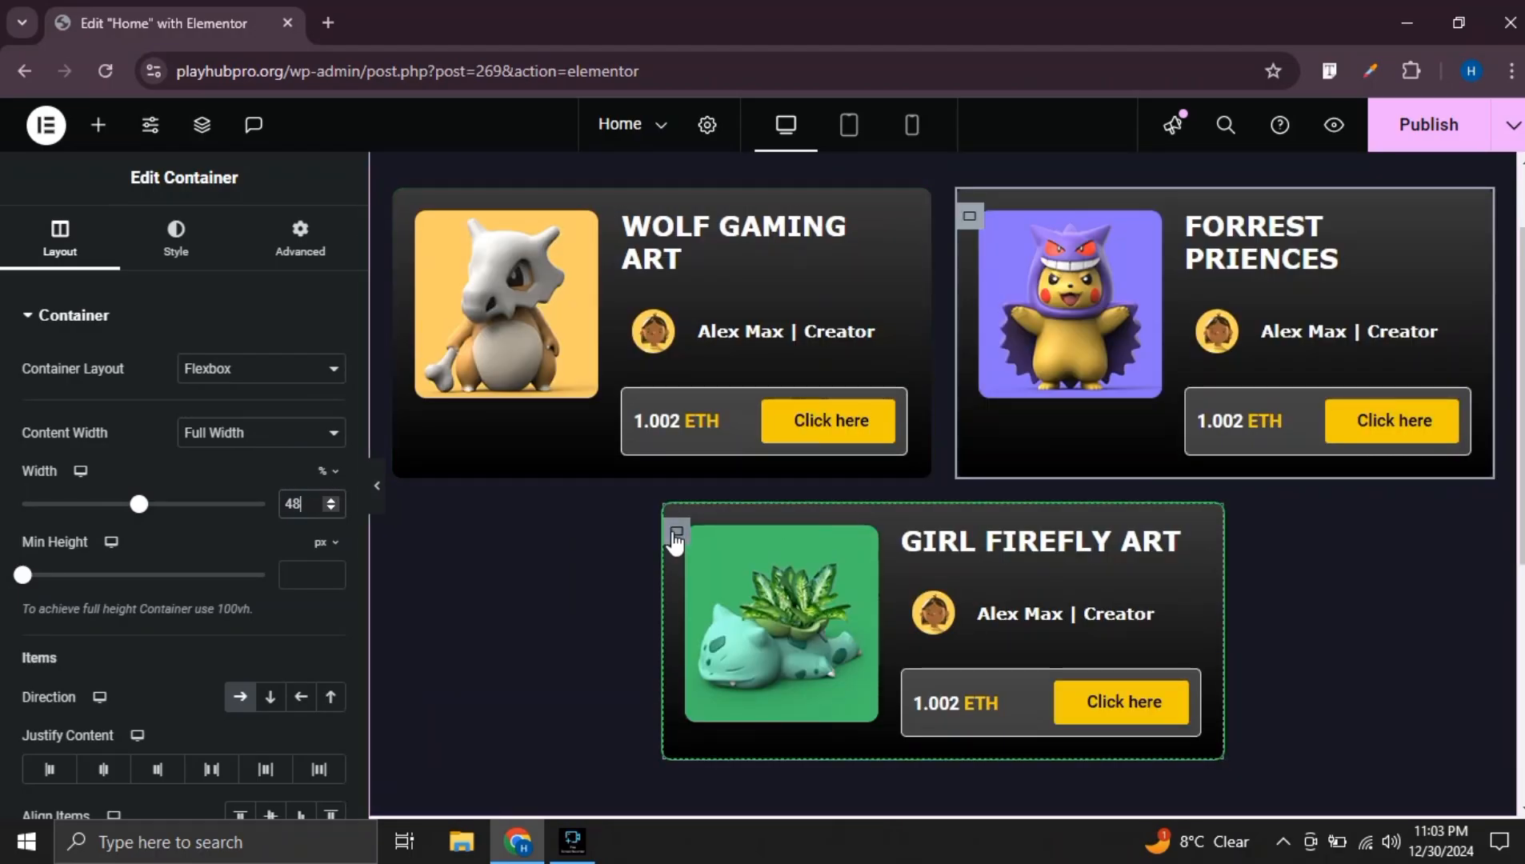
pyautogui.click(308, 506)
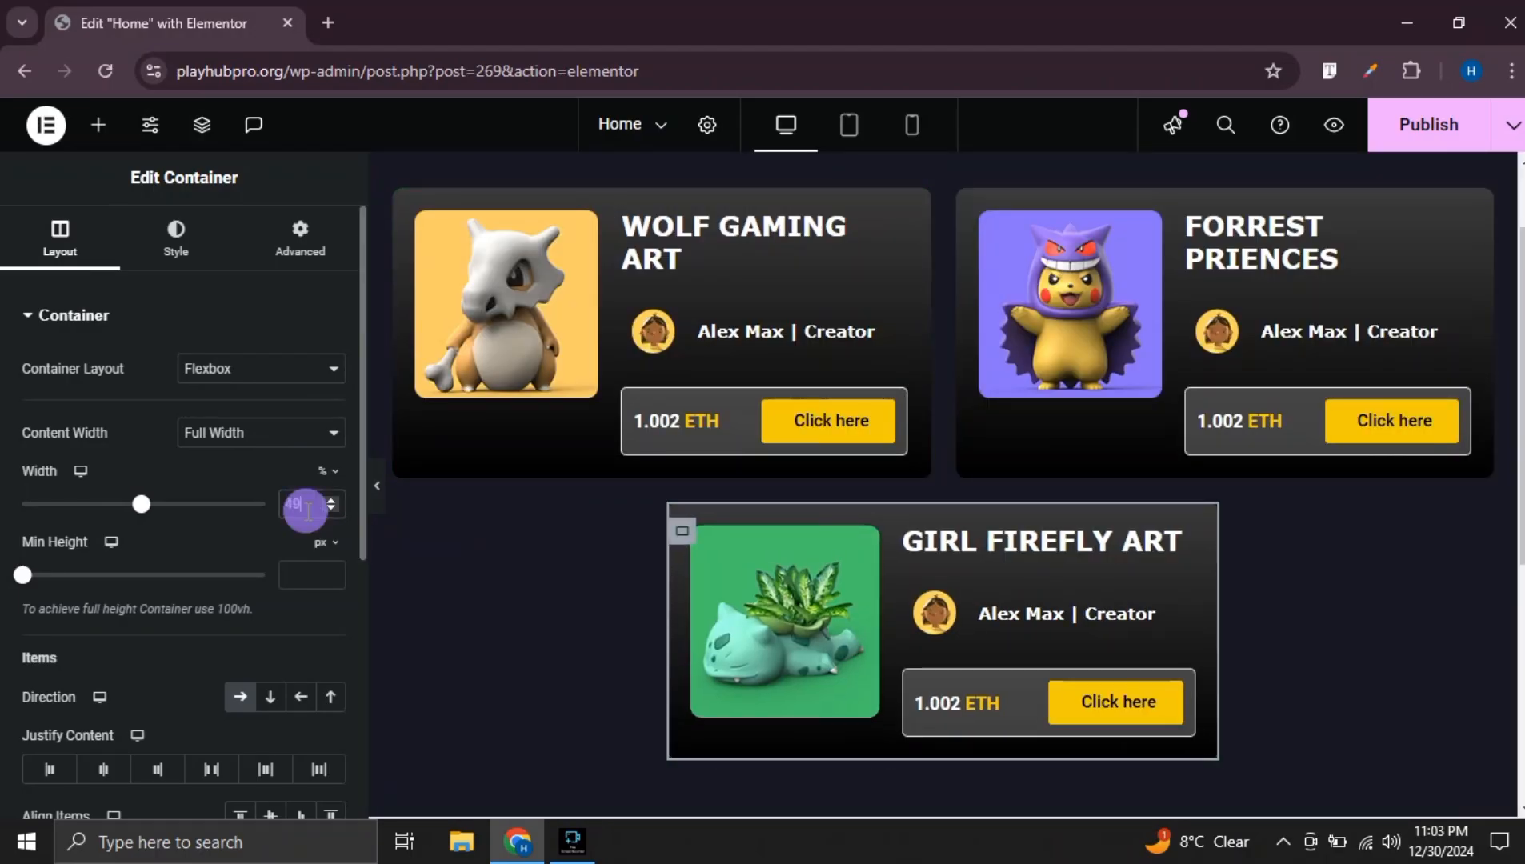
# Hide the editing panel and scroll through the desktop preview of the cards
pyautogui.click(377, 489)
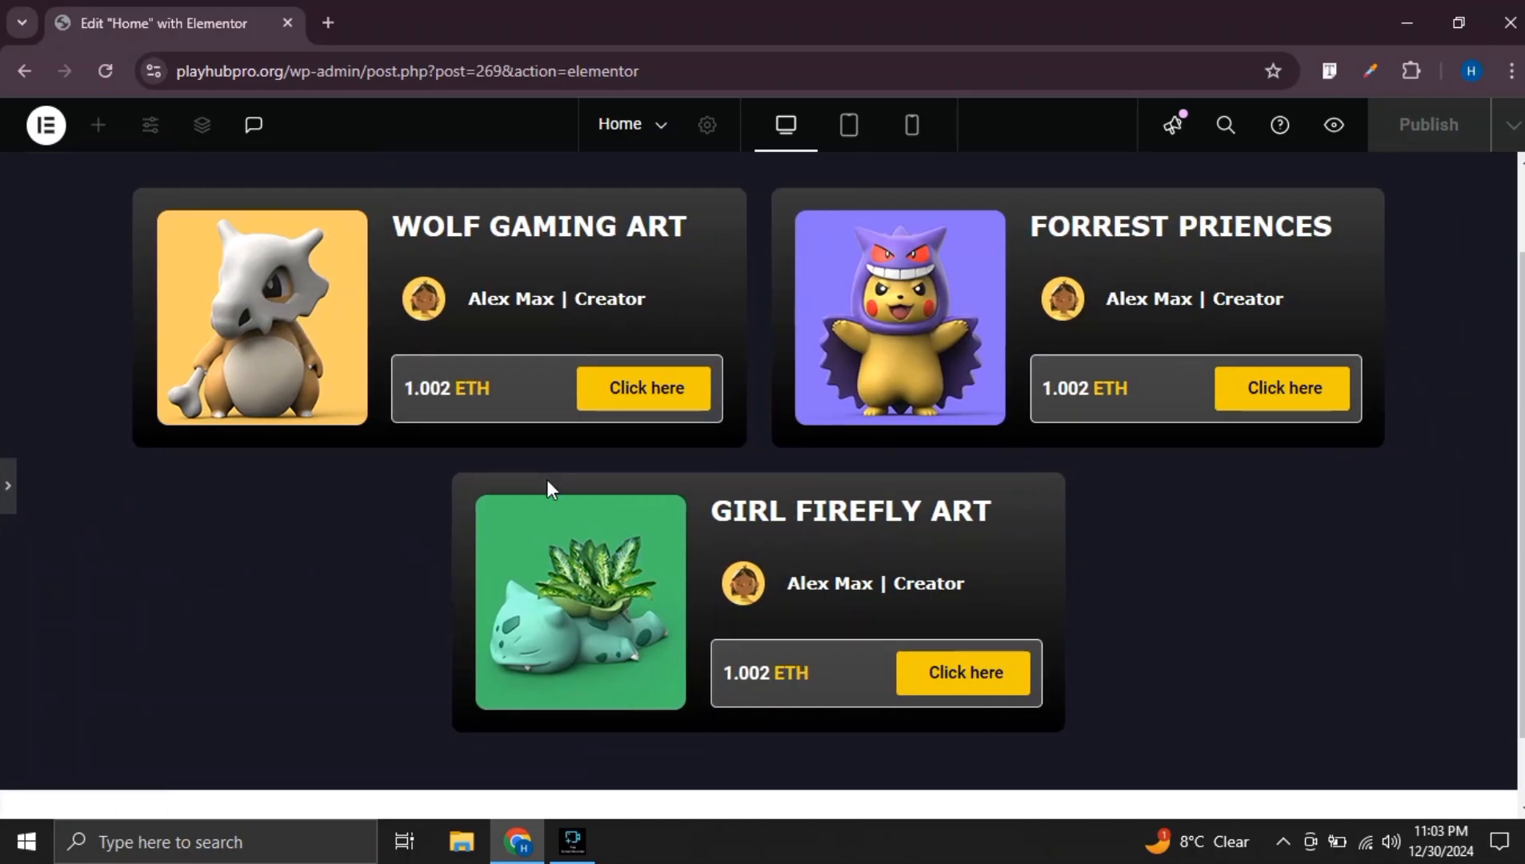
pyautogui.scroll(-1, 876, 481)
pyautogui.scroll(1, 856, 497)
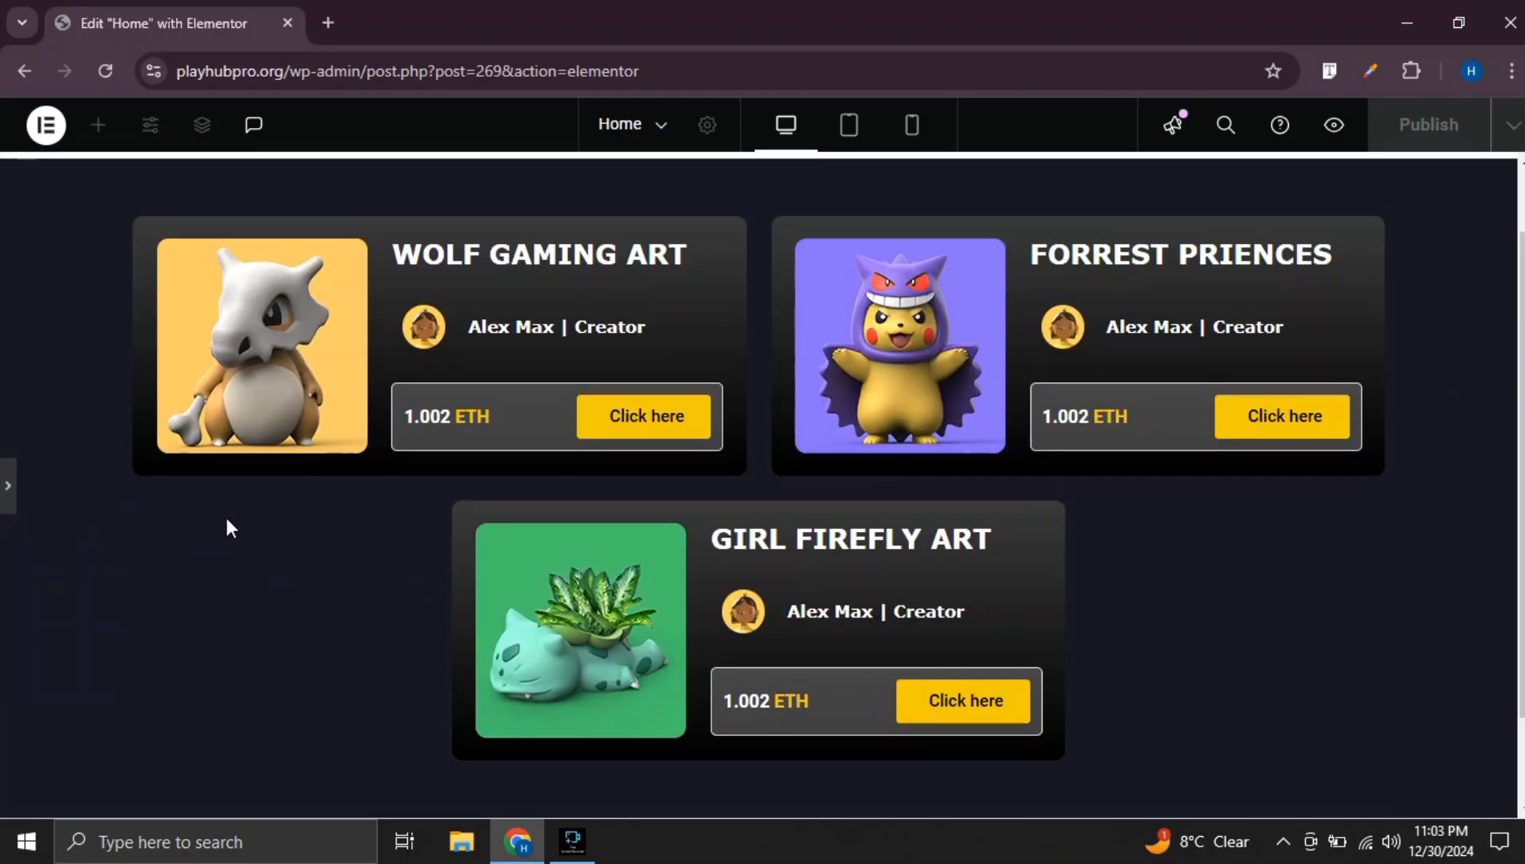
pyautogui.scroll(1, 679, 353)
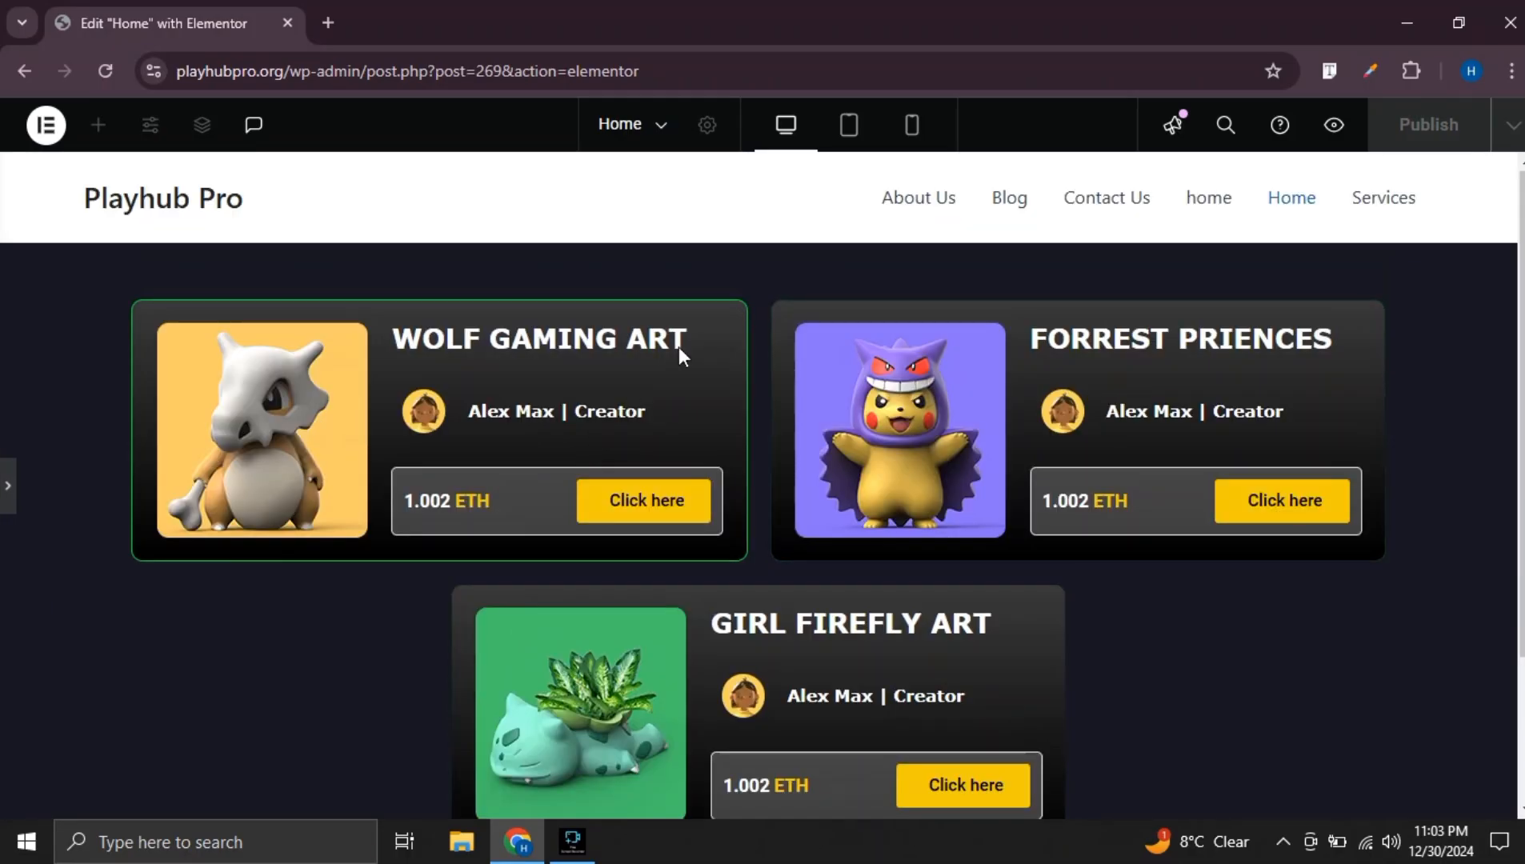
# In Tablet view, set the WOLF GAMING ART card container's width to 100%
pyautogui.click(849, 124)
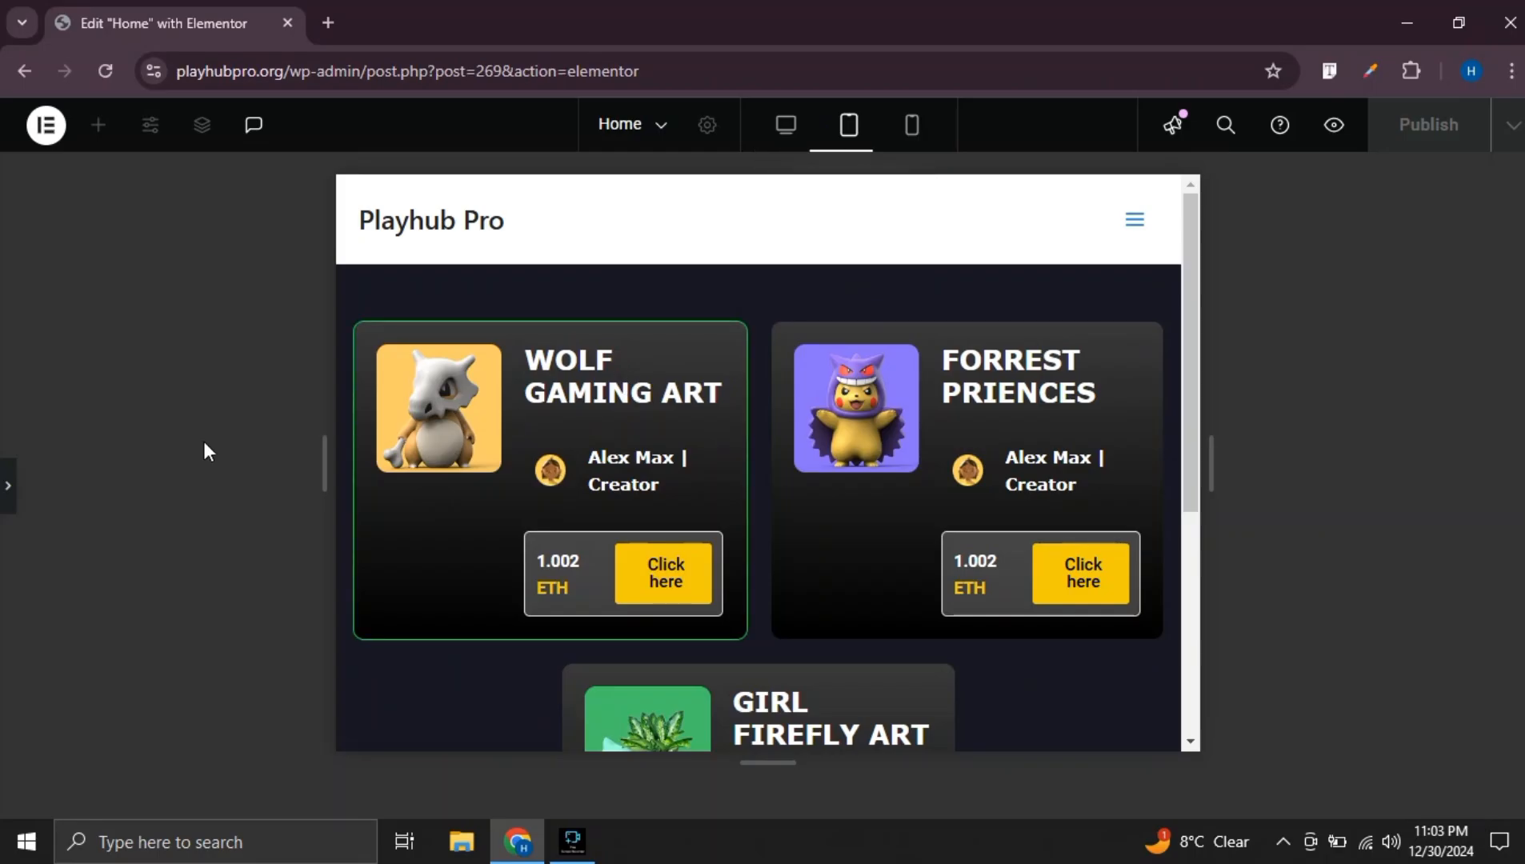
pyautogui.click(6, 488)
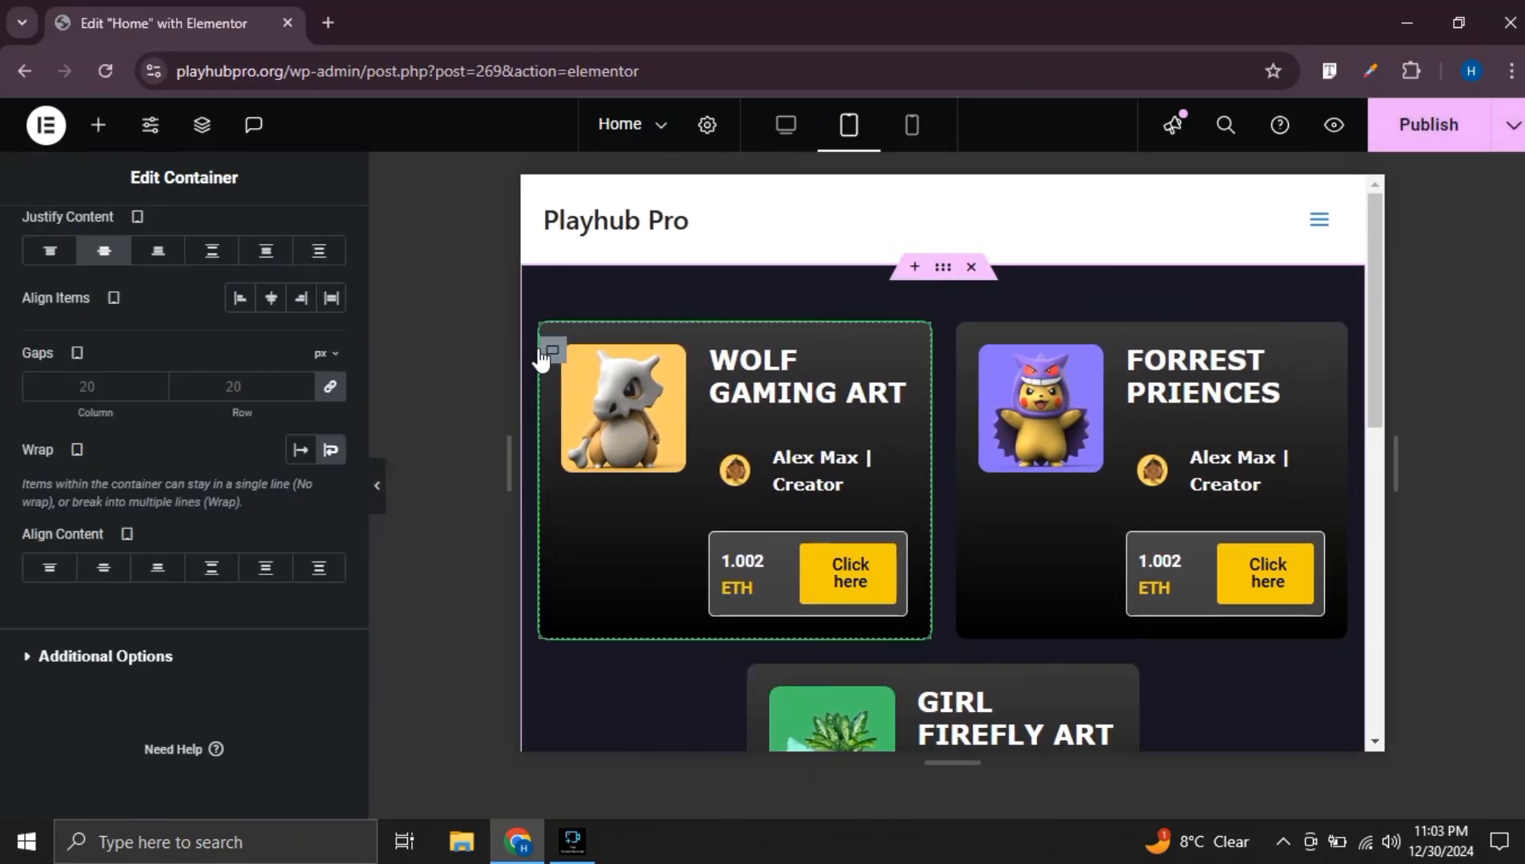
pyautogui.click(551, 352)
pyautogui.scroll(-2, 158, 444)
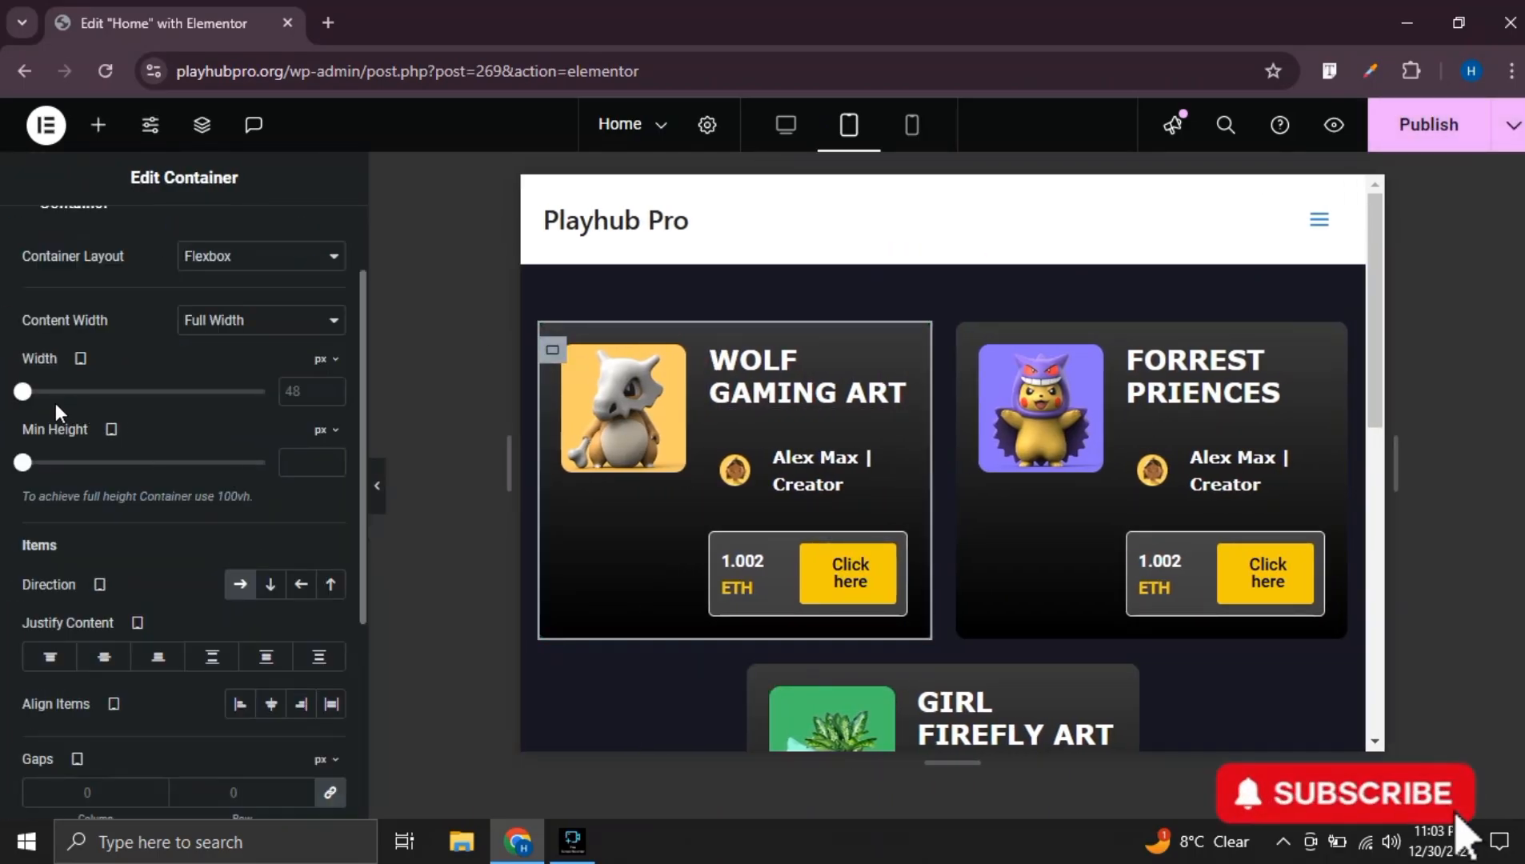
pyautogui.click(324, 358)
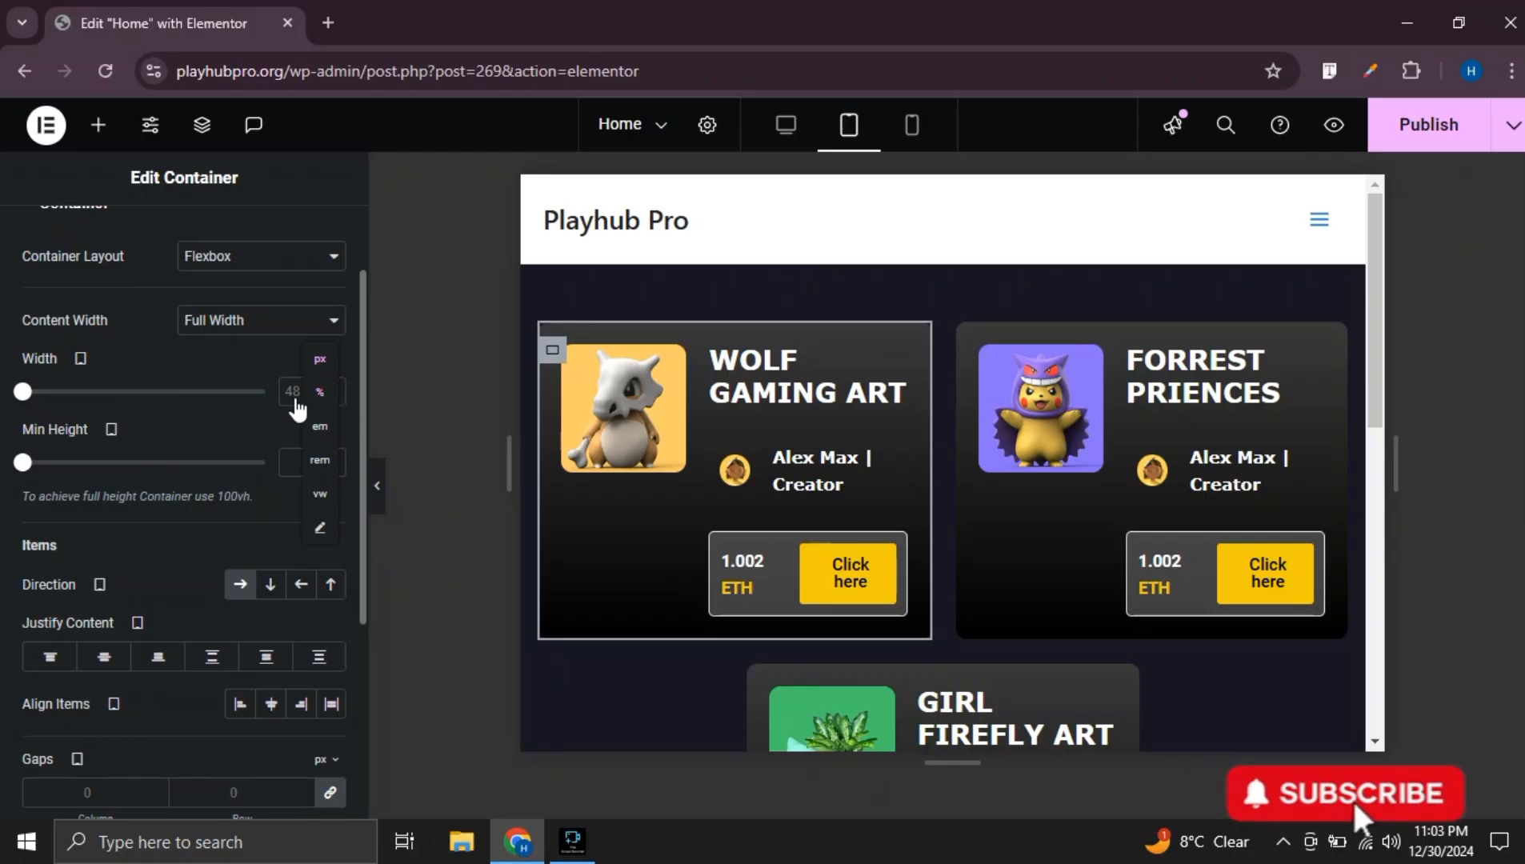
pyautogui.click(320, 382)
pyautogui.click(303, 381)
pyautogui.write('50')
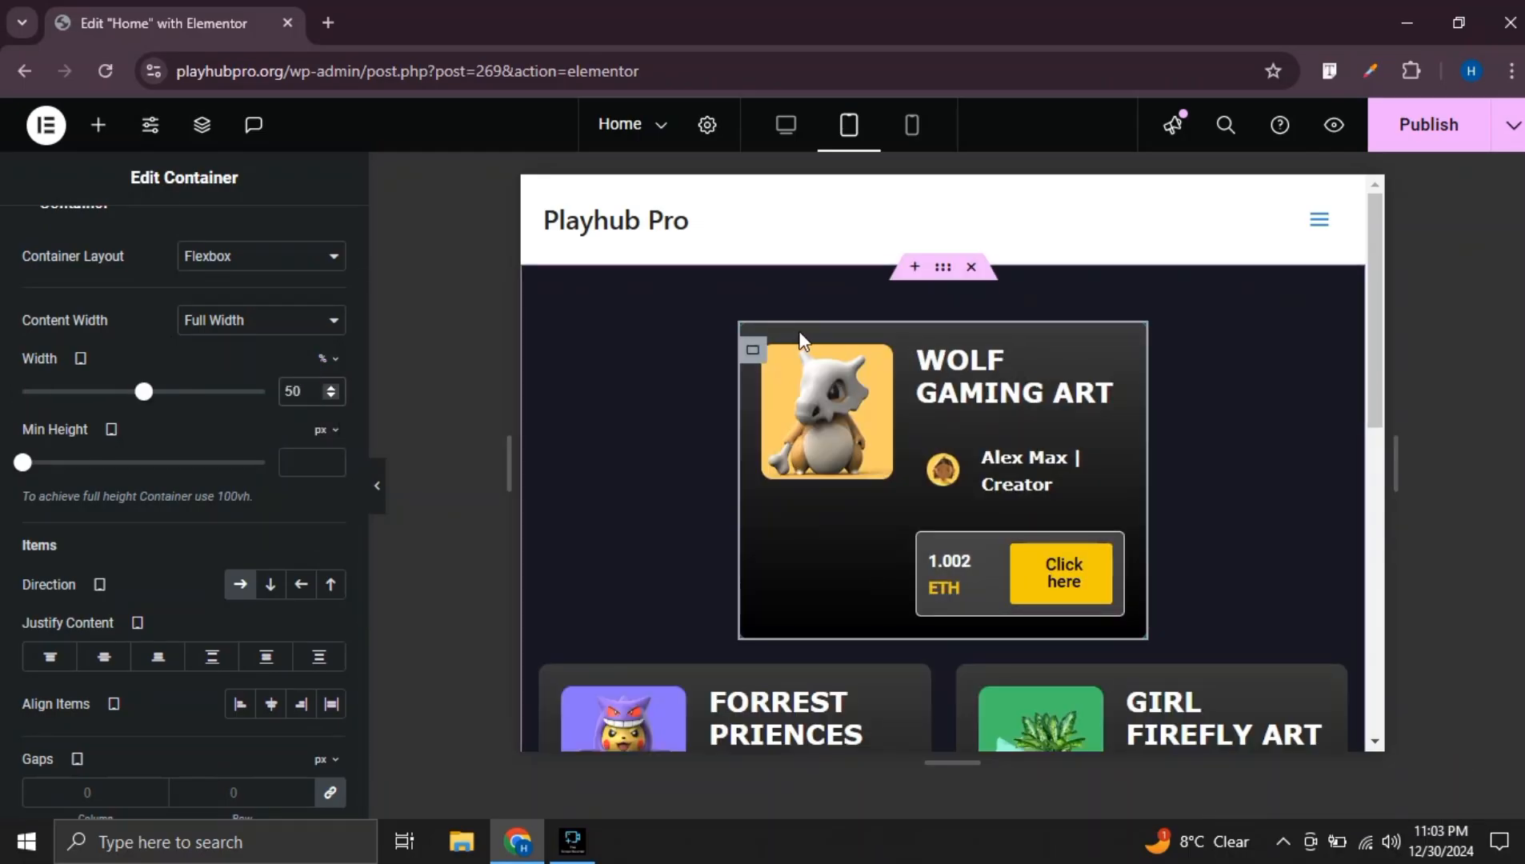
pyautogui.scroll(-1, 790, 330)
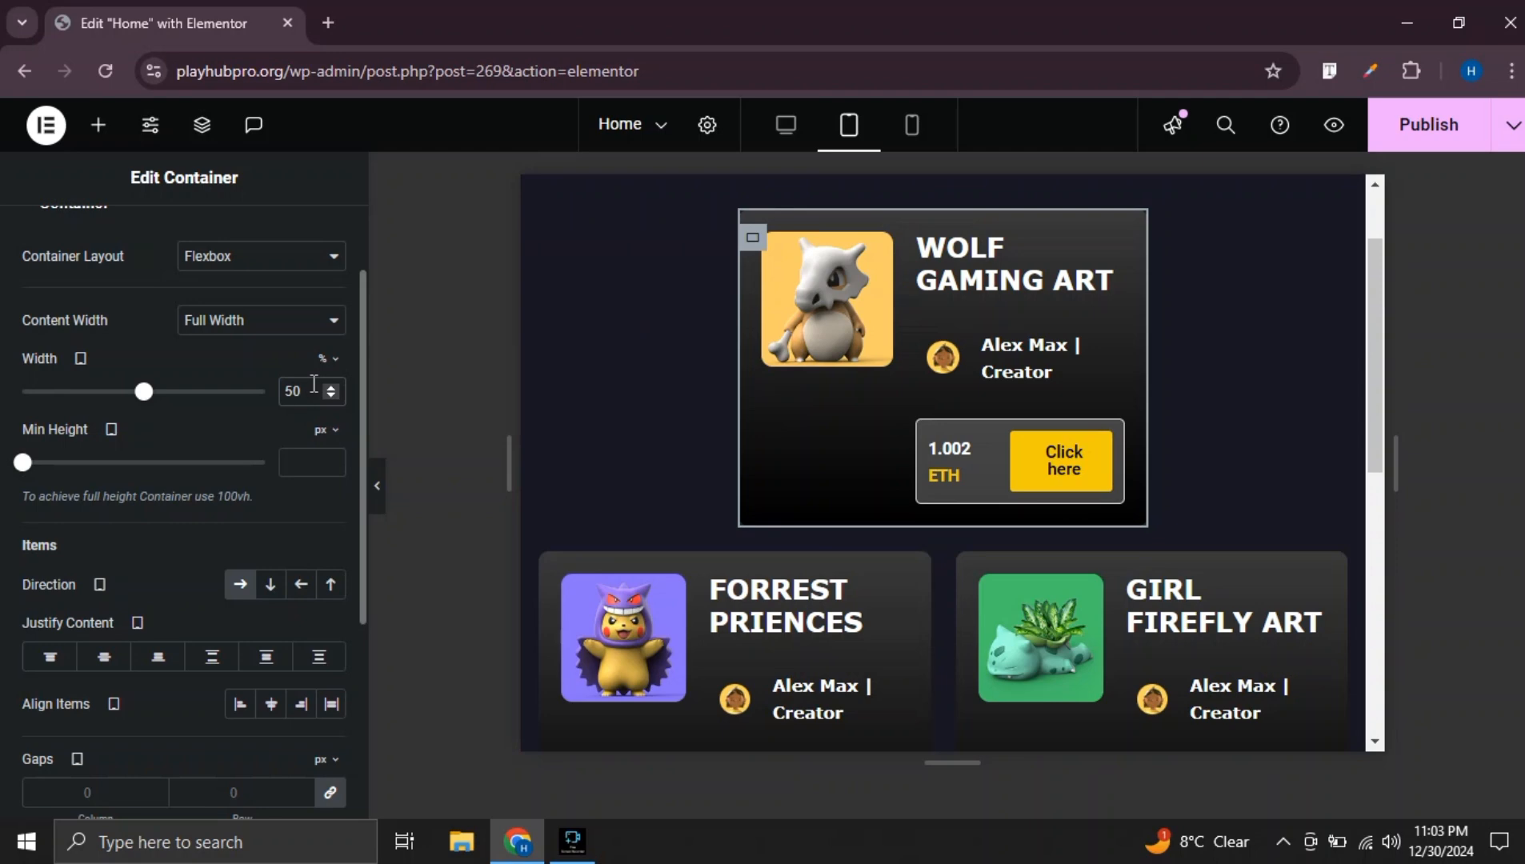
pyautogui.press('BackSpace')
pyautogui.press('BackSpace')
pyautogui.write('100')
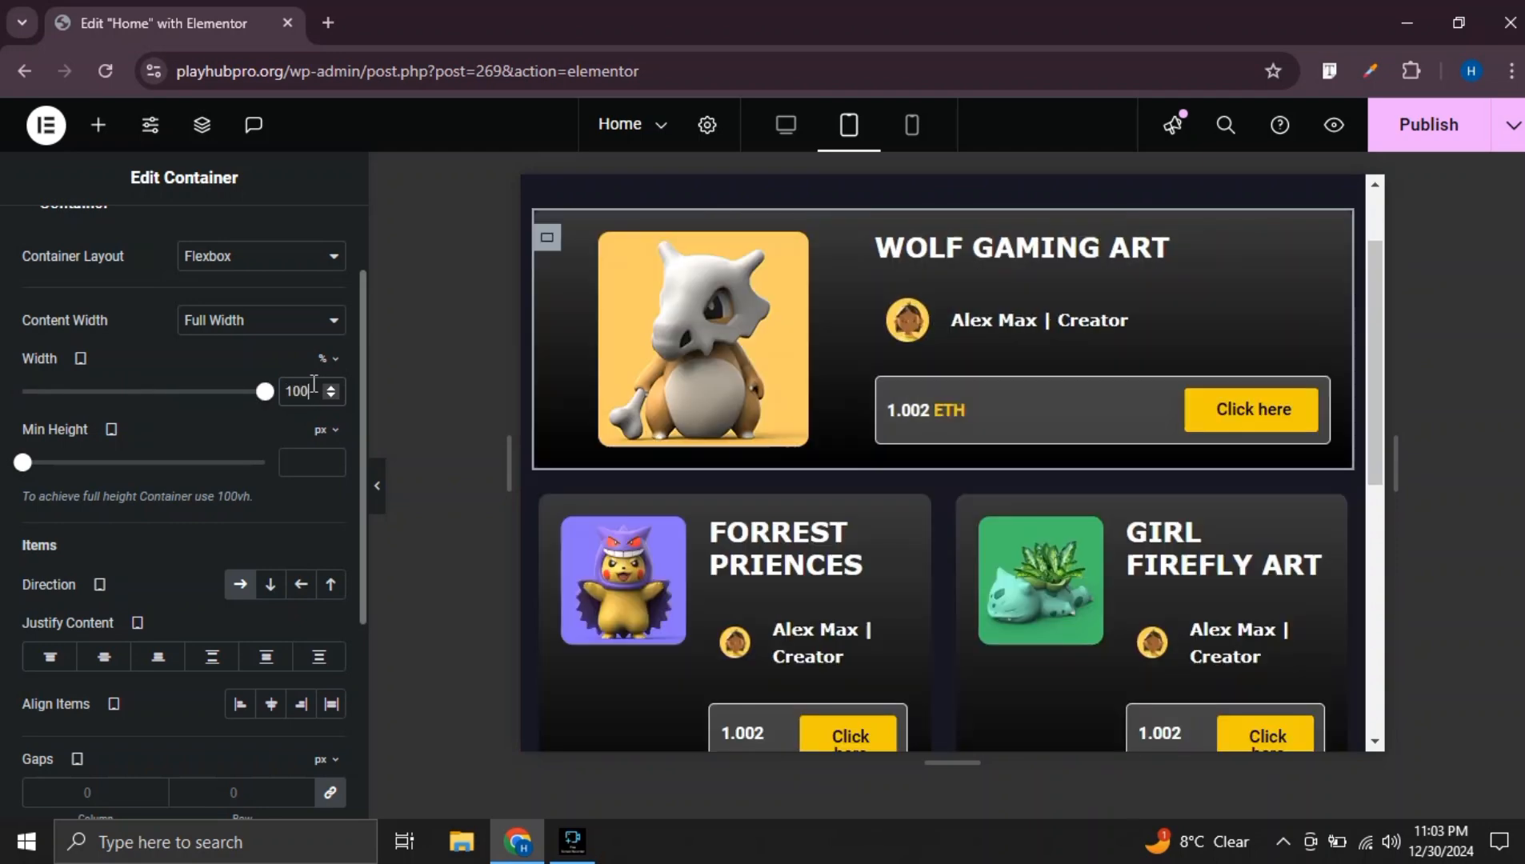
# Copy that card's style and paste it onto the FORREST PRIENCES and GIRL FIREFLY ART cards
pyautogui.rightClick(546, 238)
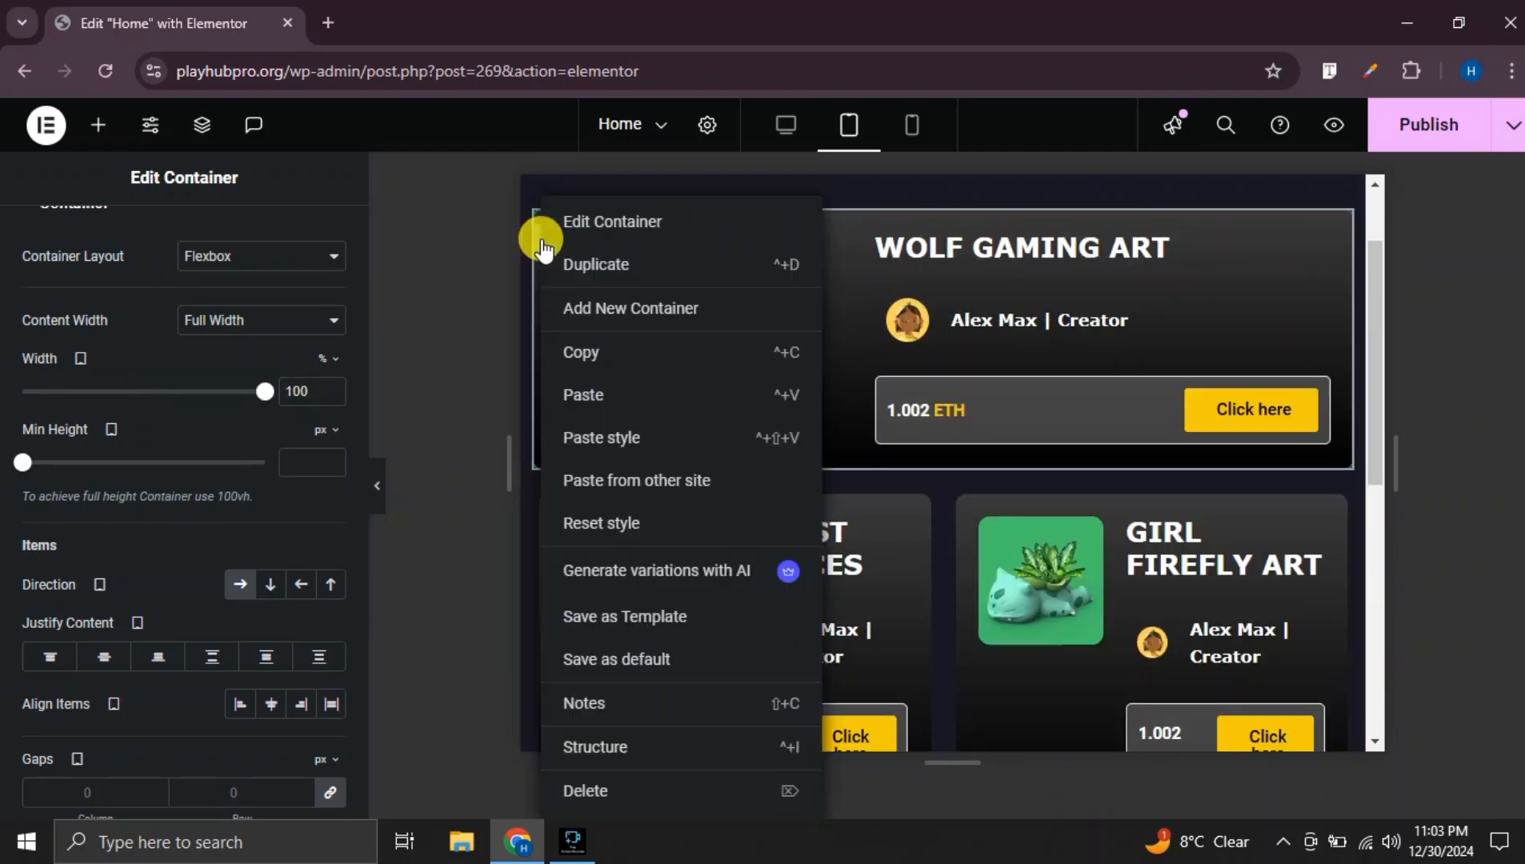
pyautogui.click(584, 356)
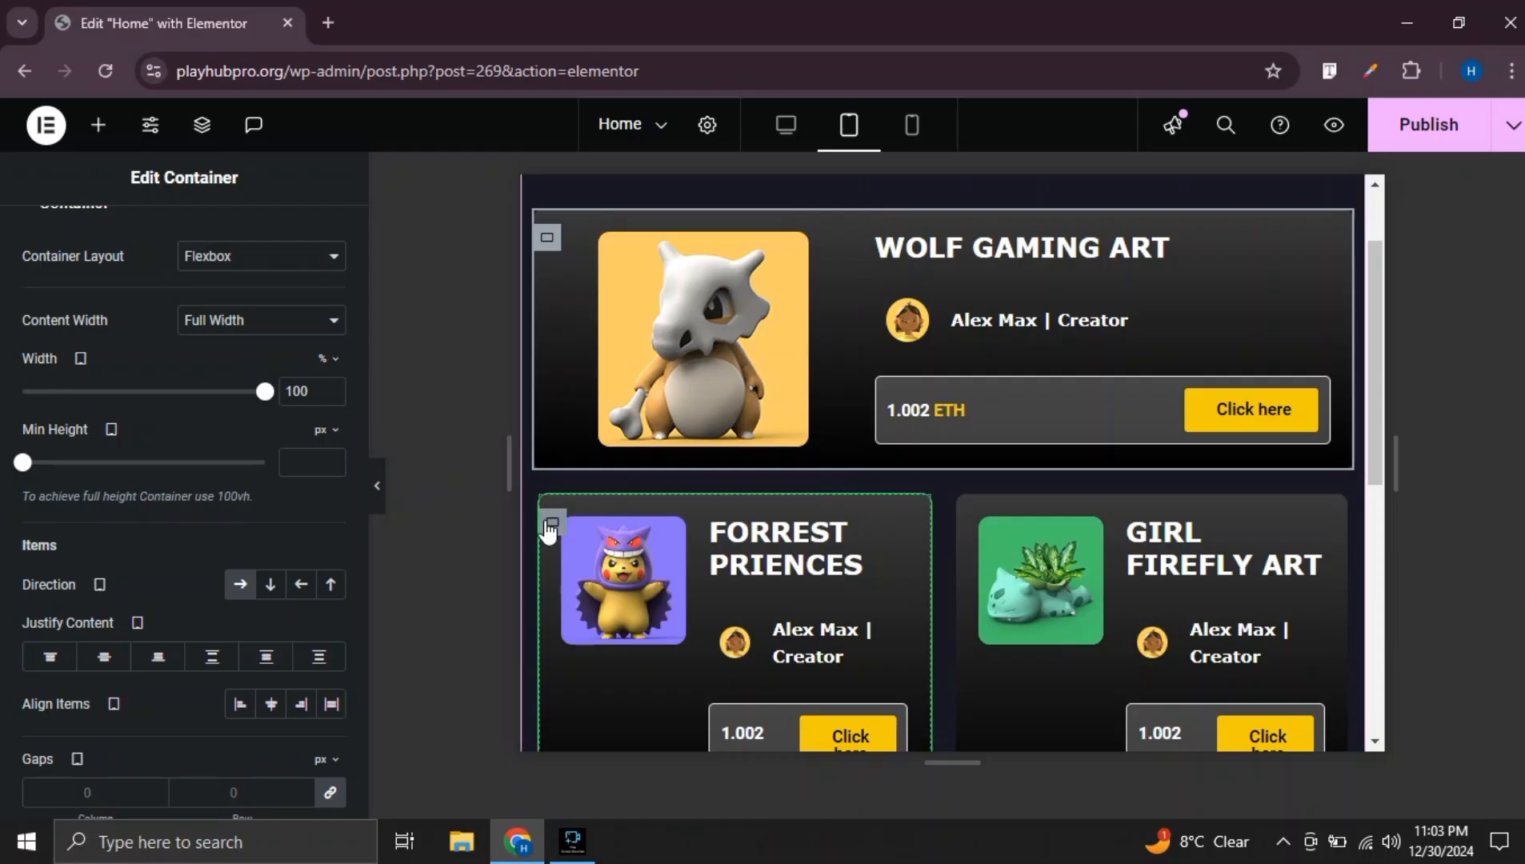
pyautogui.rightClick(546, 532)
pyautogui.click(622, 439)
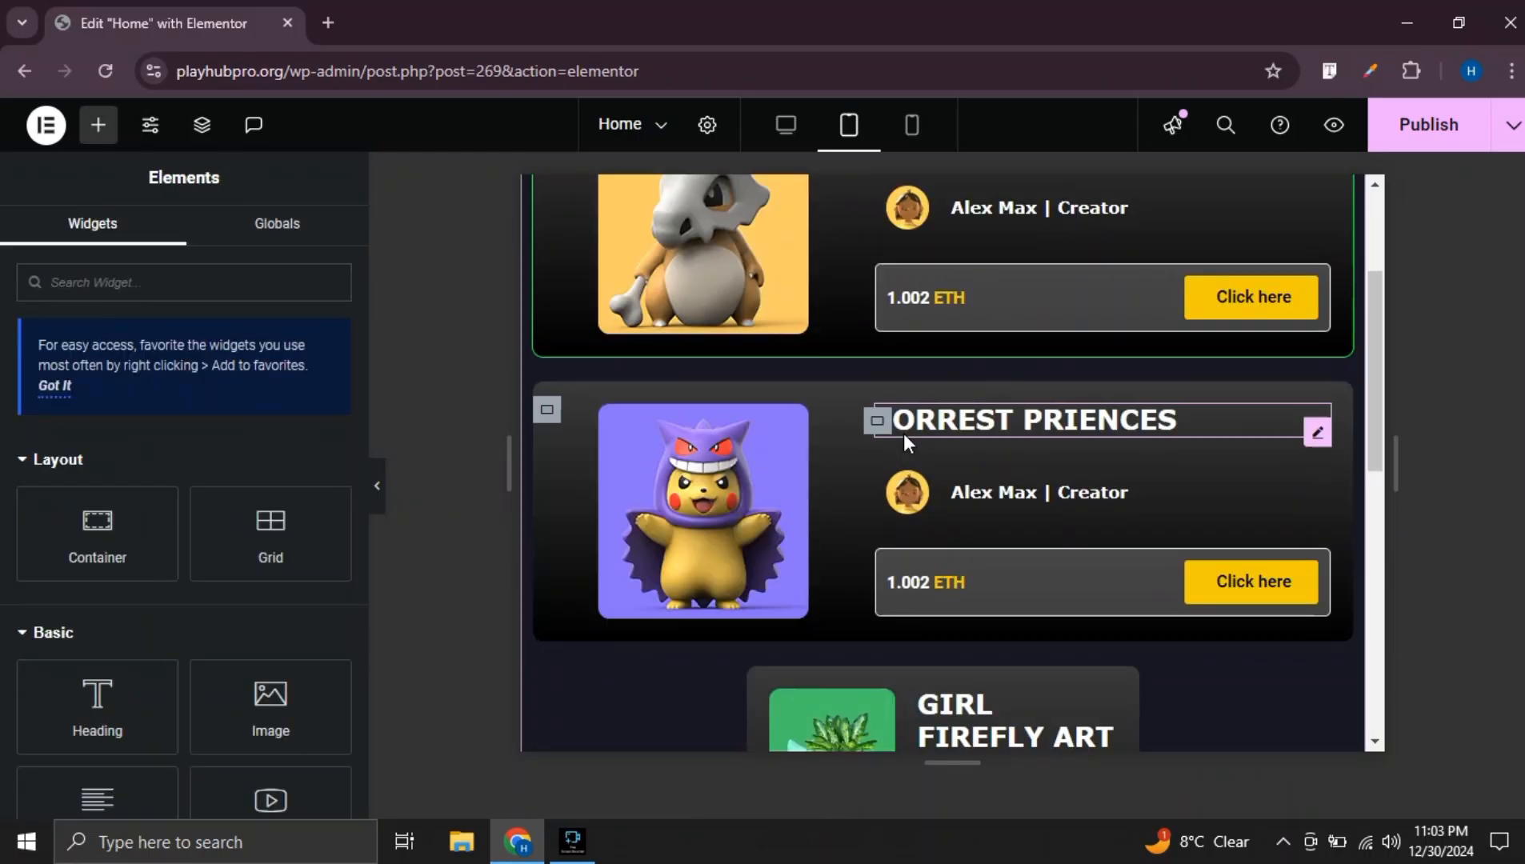
pyautogui.rightClick(747, 575)
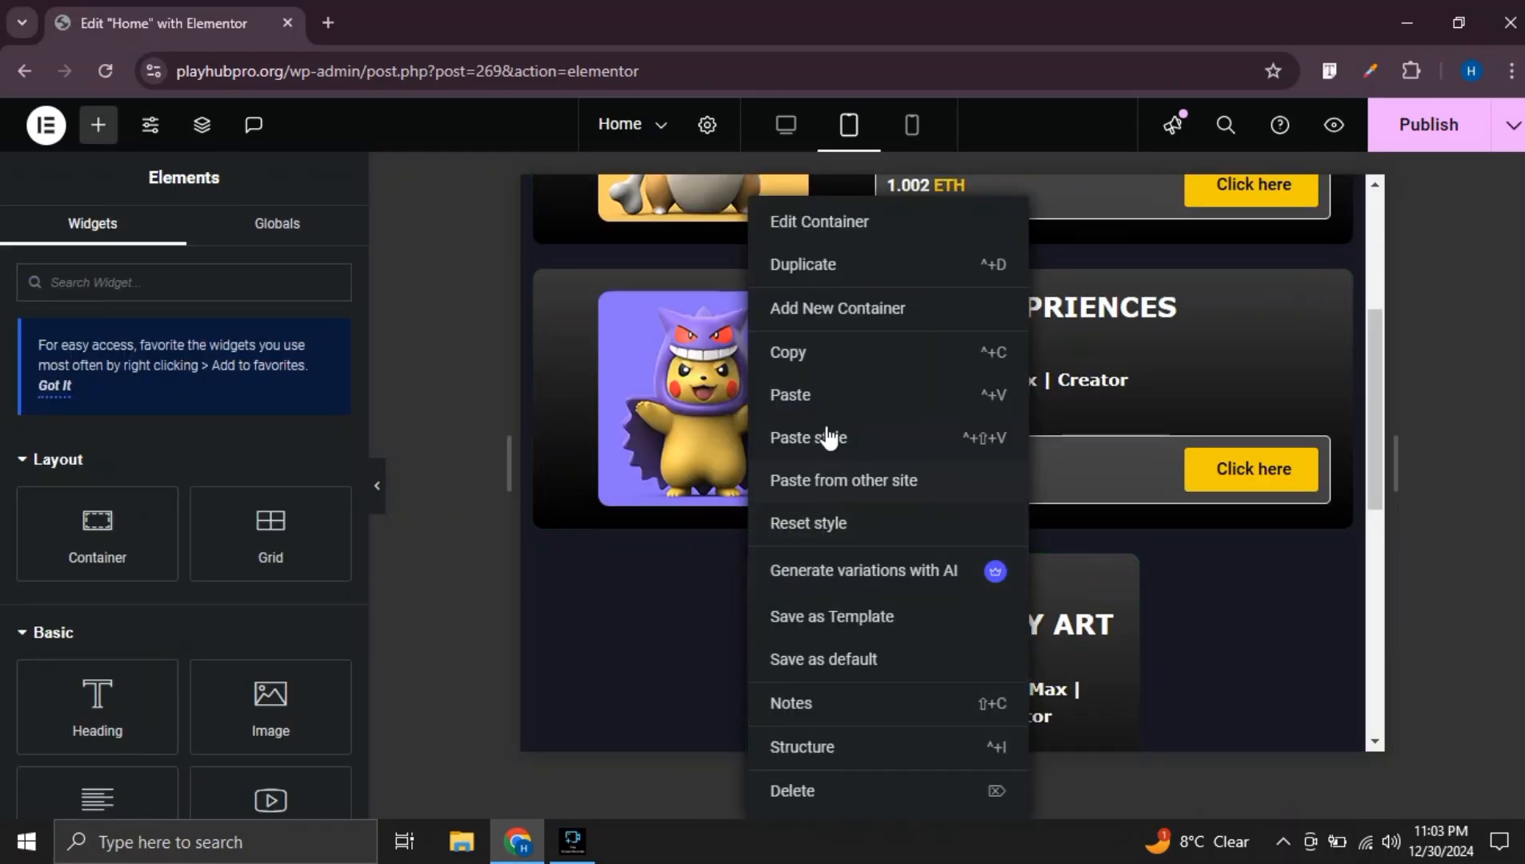
pyautogui.click(794, 444)
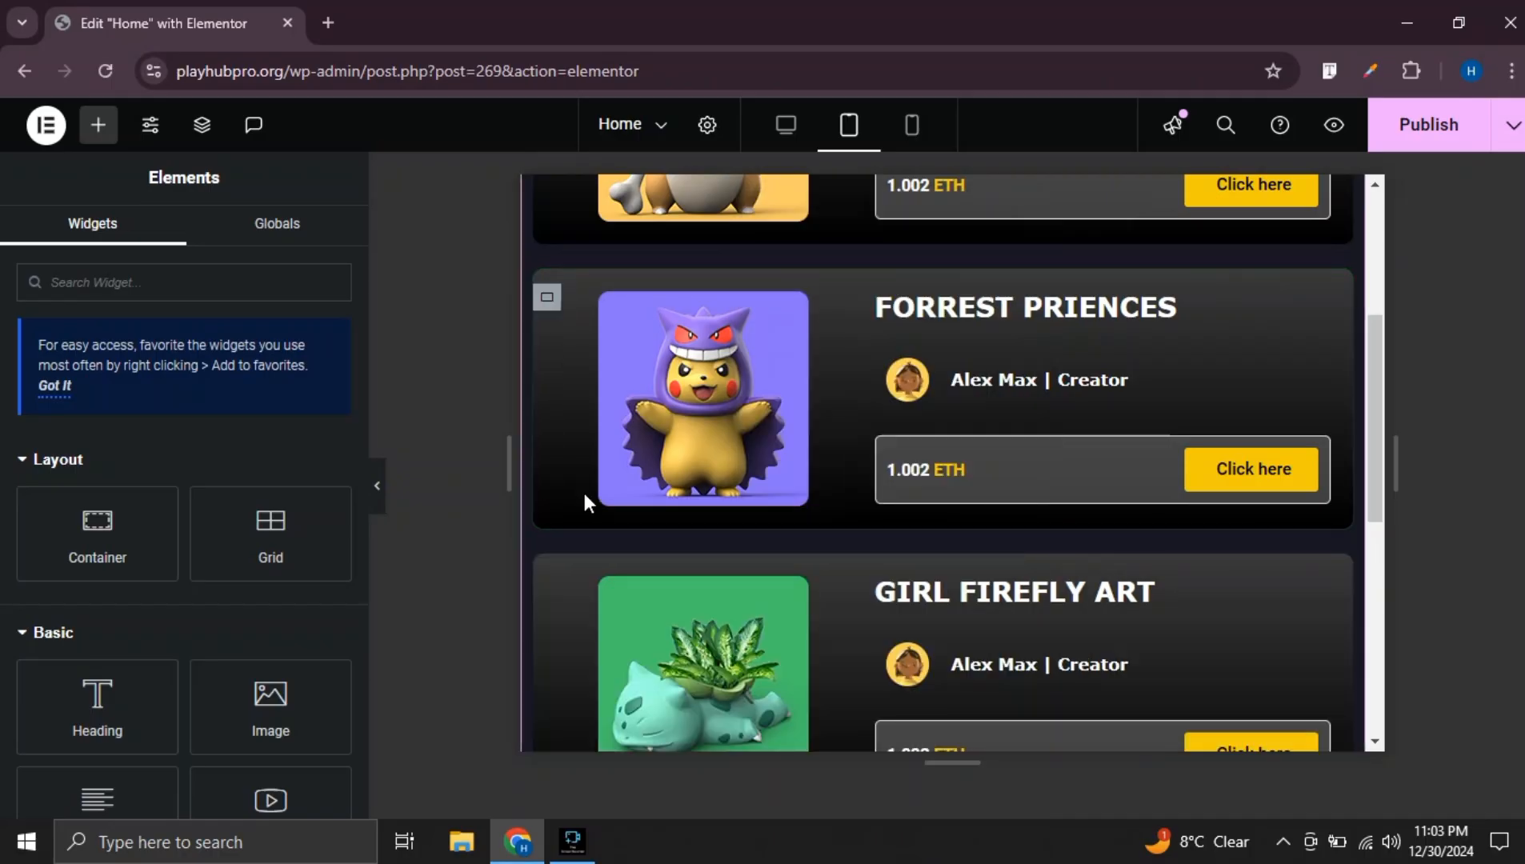
pyautogui.scroll(3, 782, 489)
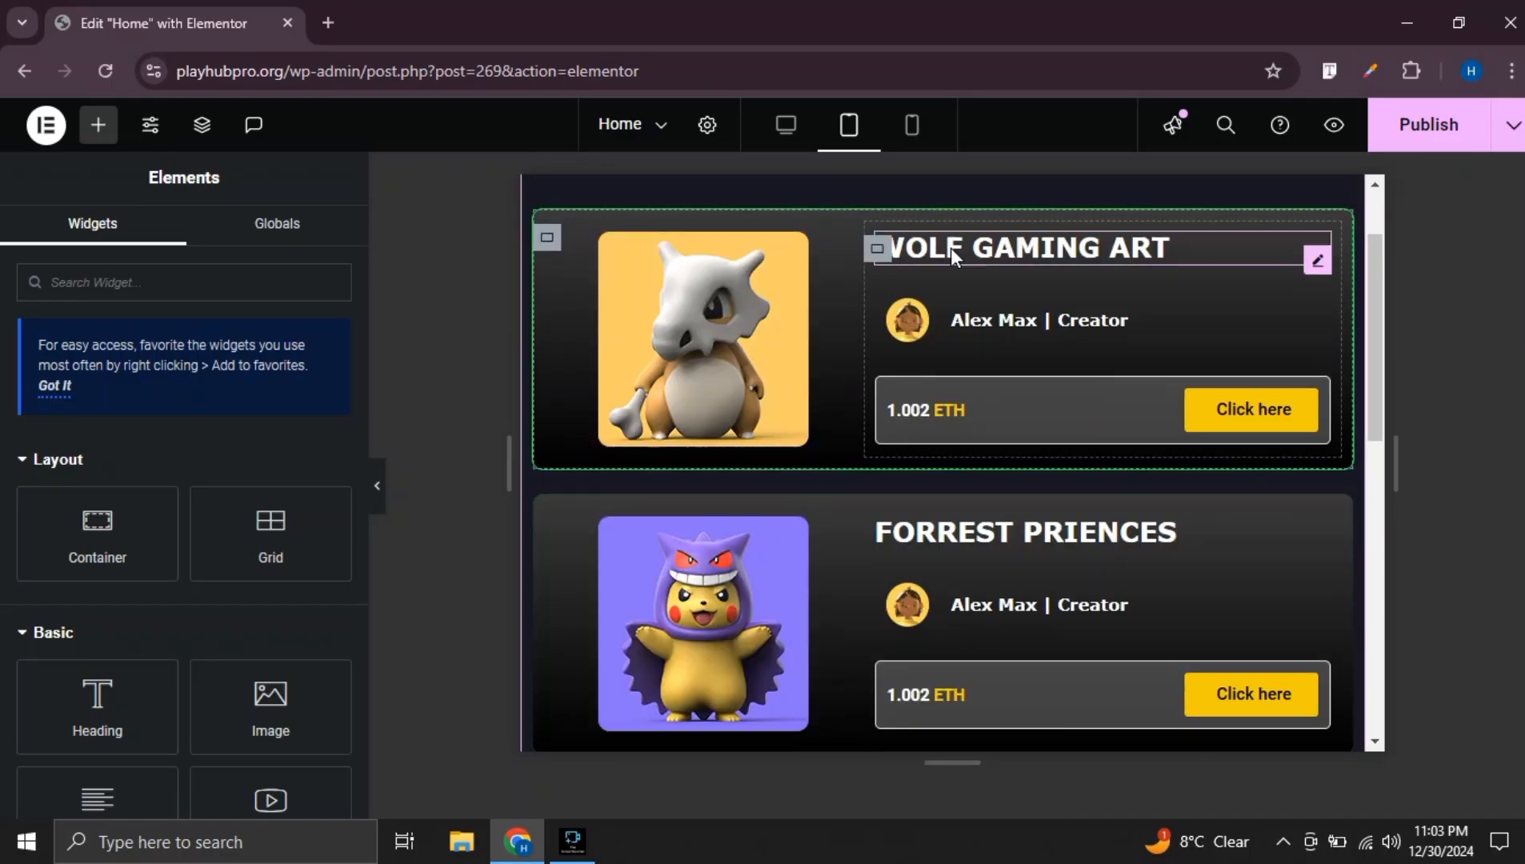
# Change the WOLF GAMING ART card's tablet width to 80%
pyautogui.click(546, 237)
pyautogui.click(294, 503)
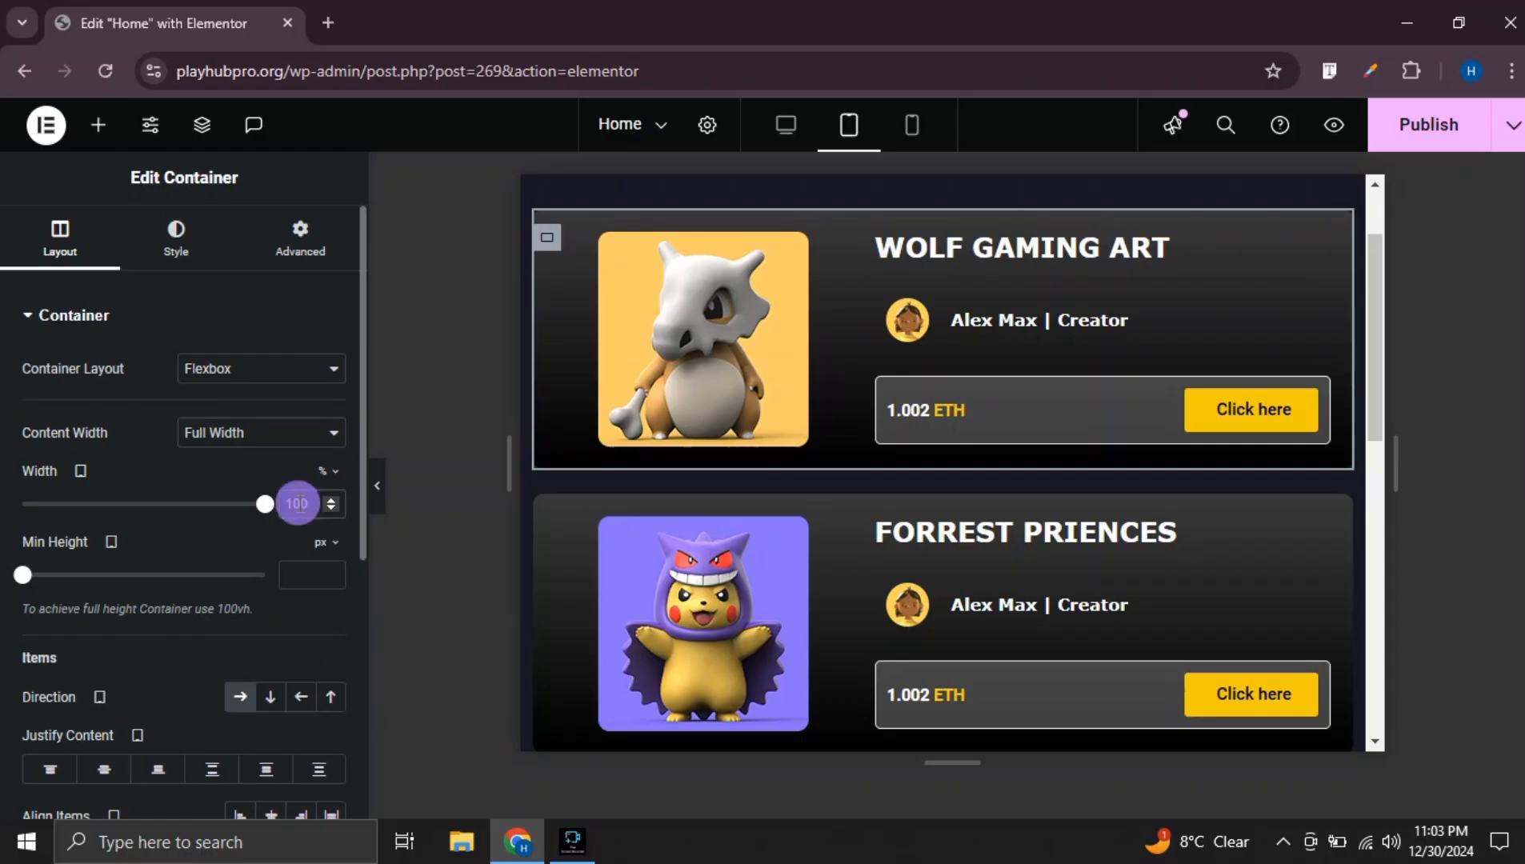
pyautogui.press('Delete')
pyautogui.press('BackSpace')
pyautogui.write('80')
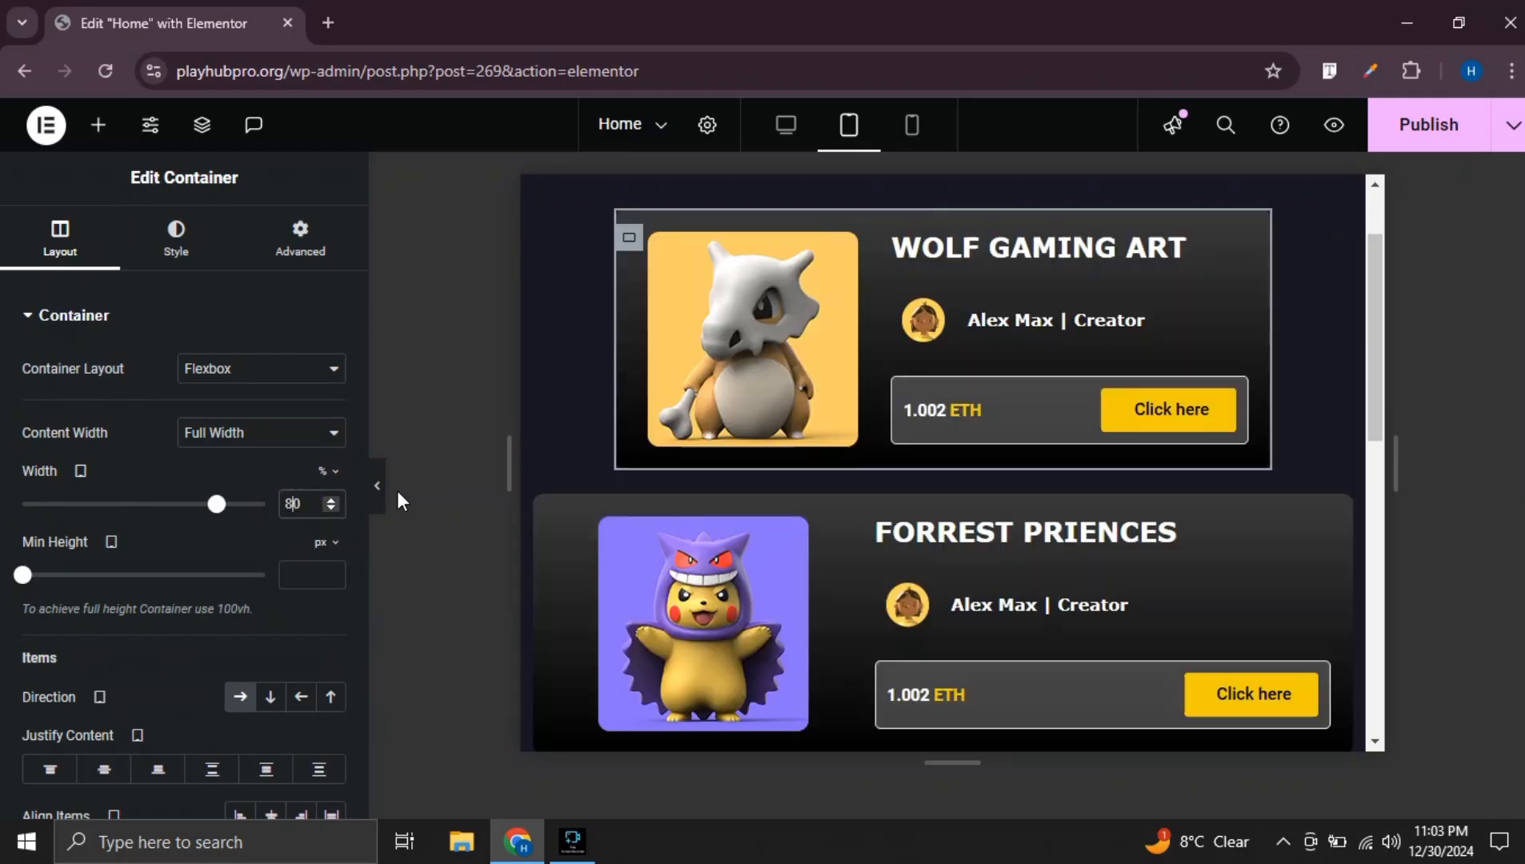
# Copy the 80% card style and paste it onto the FORREST PRIENCES and GIRL FIREFLY ART cards
pyautogui.rightClick(622, 238)
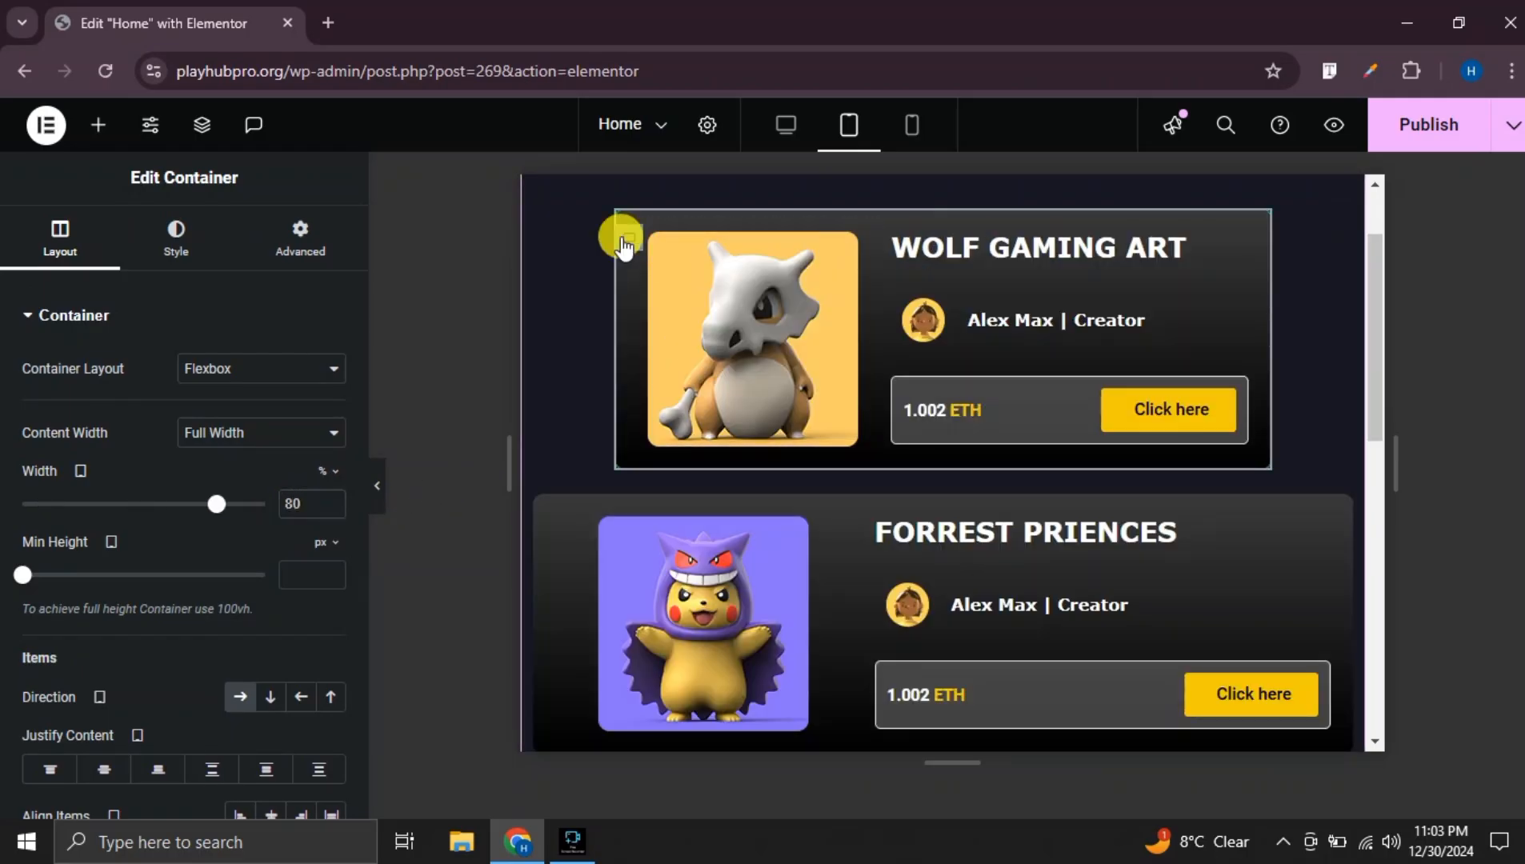
pyautogui.click(665, 352)
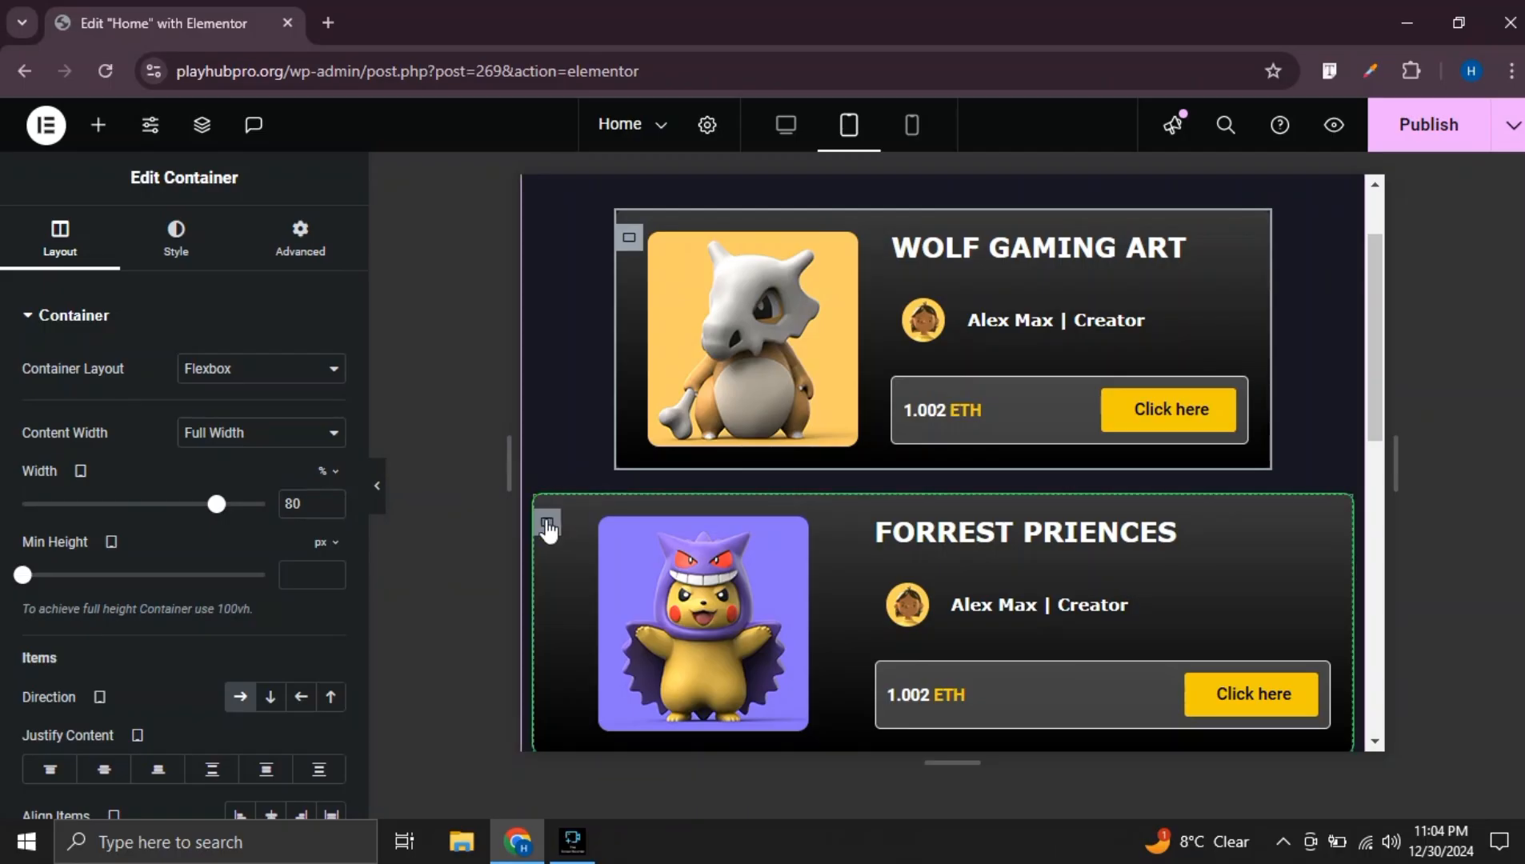
pyautogui.rightClick(555, 518)
pyautogui.click(622, 436)
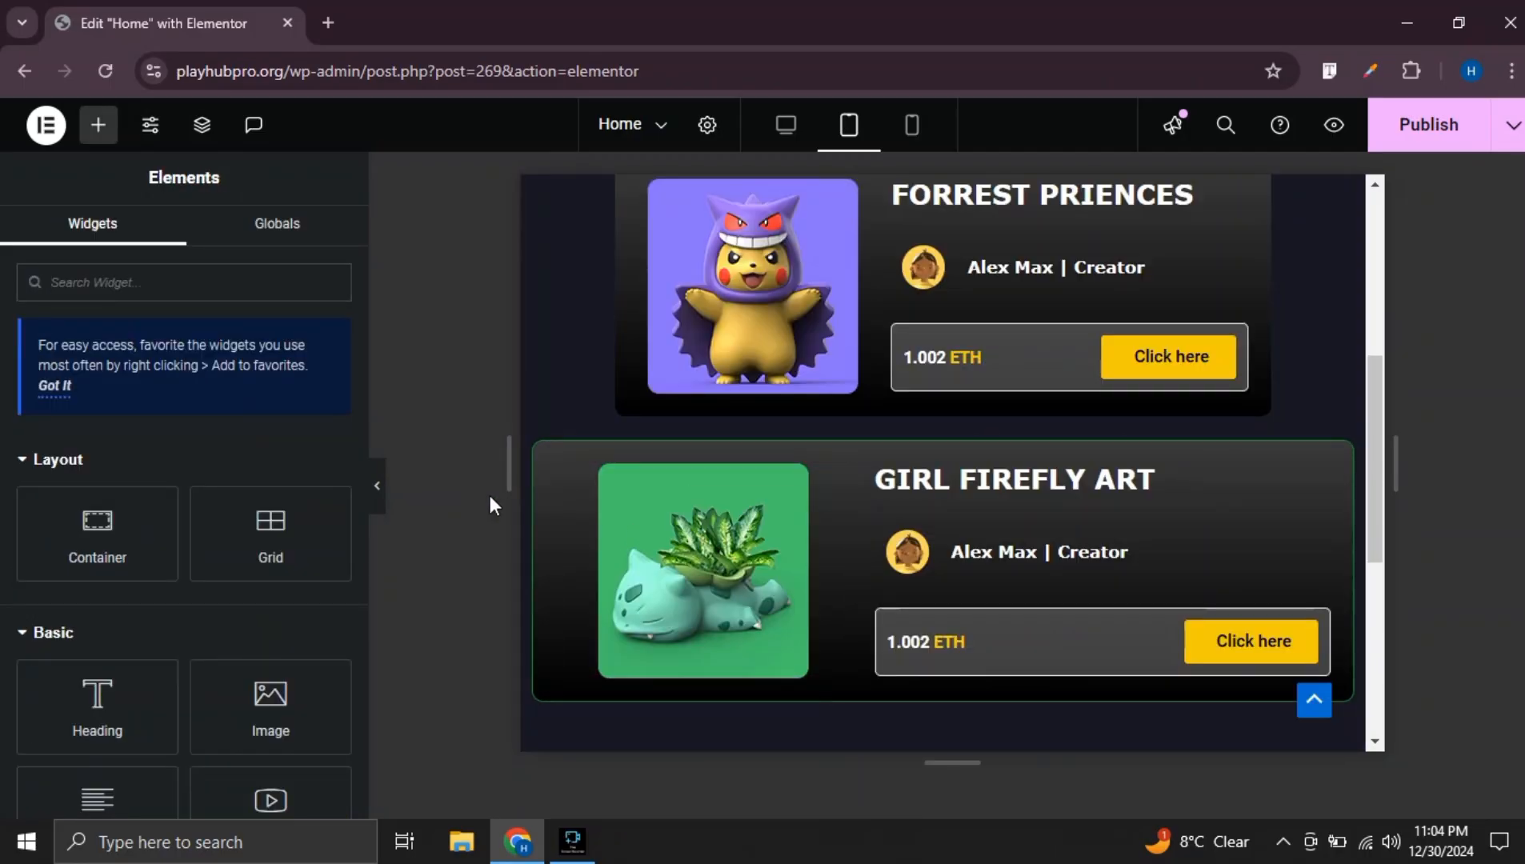
pyautogui.rightClick(549, 471)
pyautogui.click(622, 437)
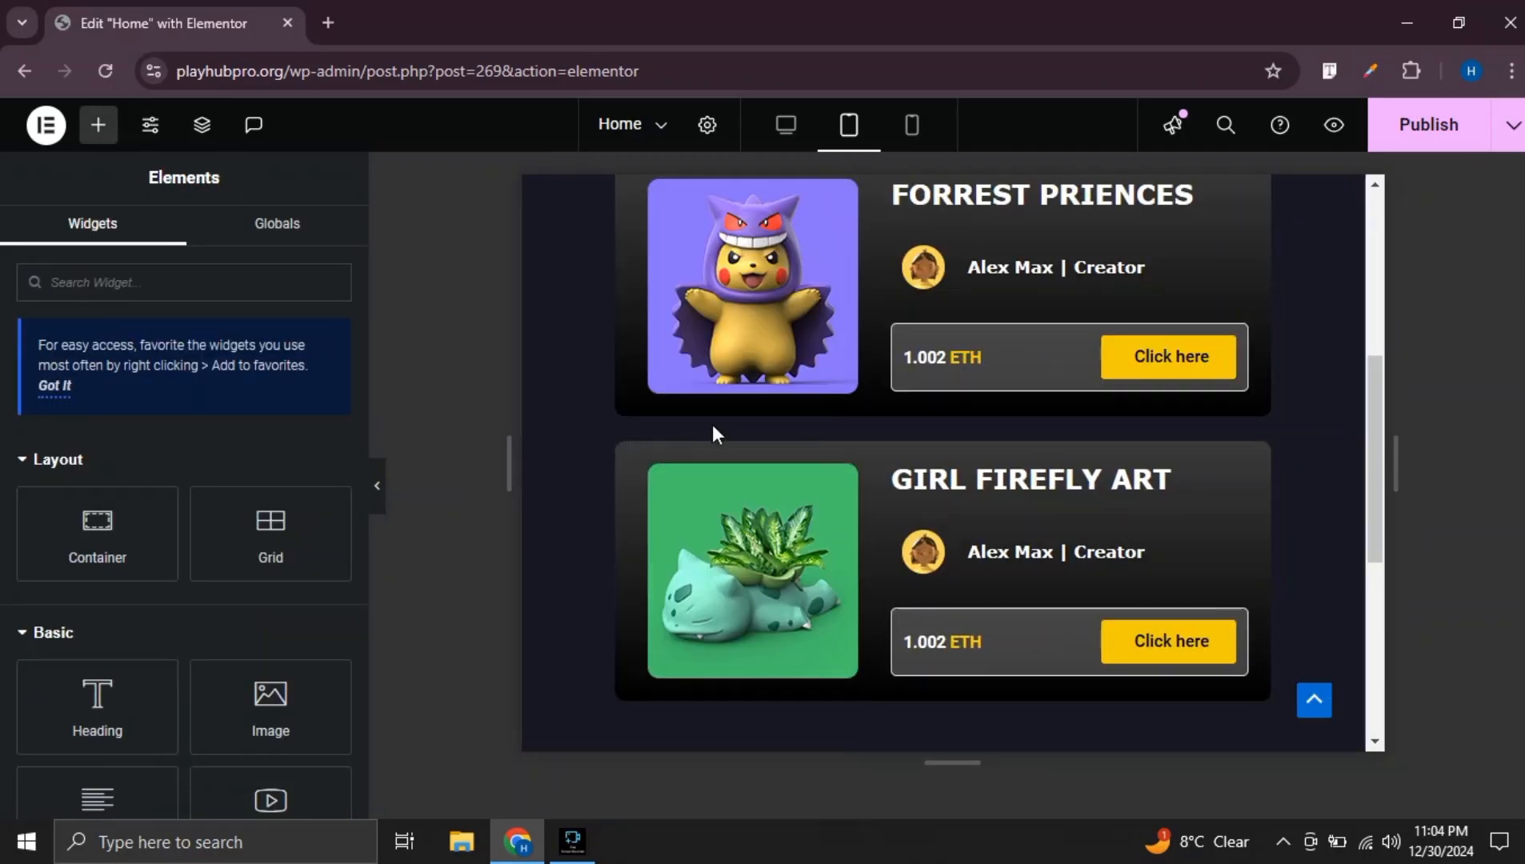
# Scroll through the Mobile Portrait preview with the panel hidden, then return to Desktop view
pyautogui.click(912, 127)
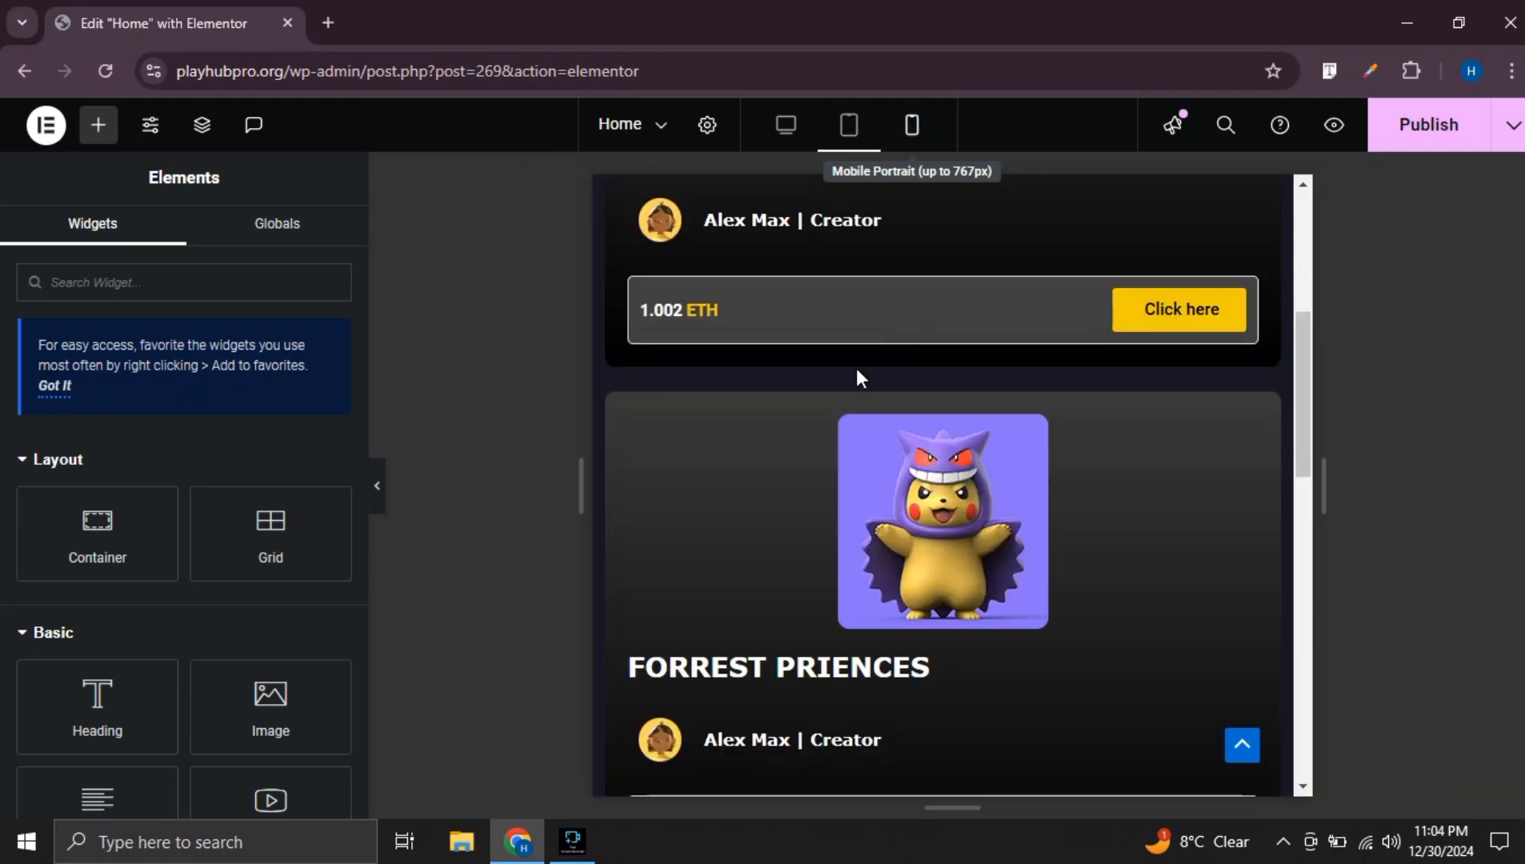
pyautogui.scroll(3, 932, 370)
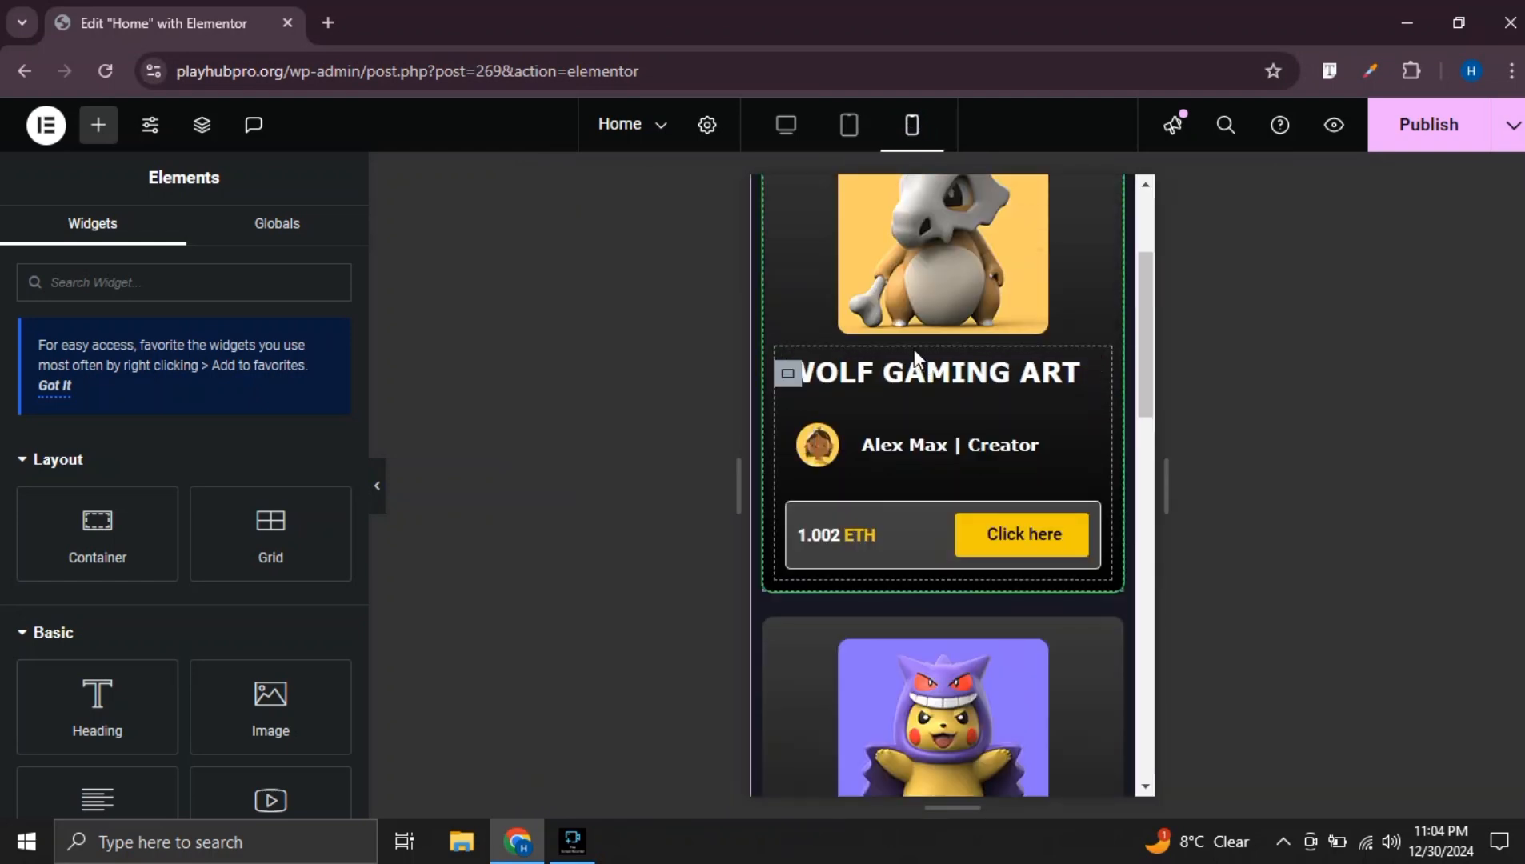
pyautogui.scroll(3, 914, 349)
pyautogui.click(377, 486)
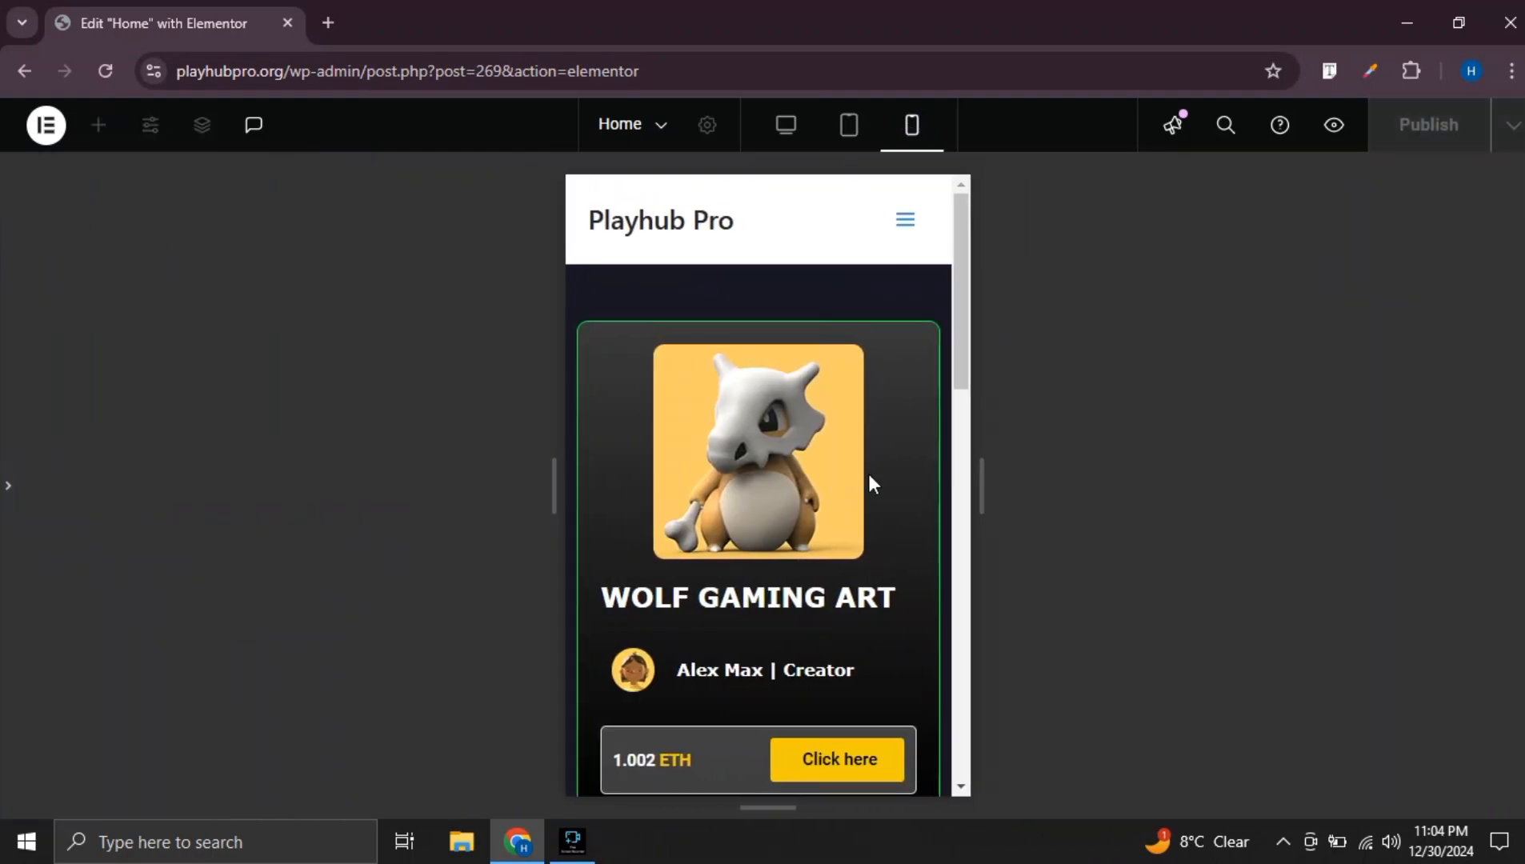
pyautogui.scroll(-8, 817, 480)
pyautogui.scroll(-4, 757, 464)
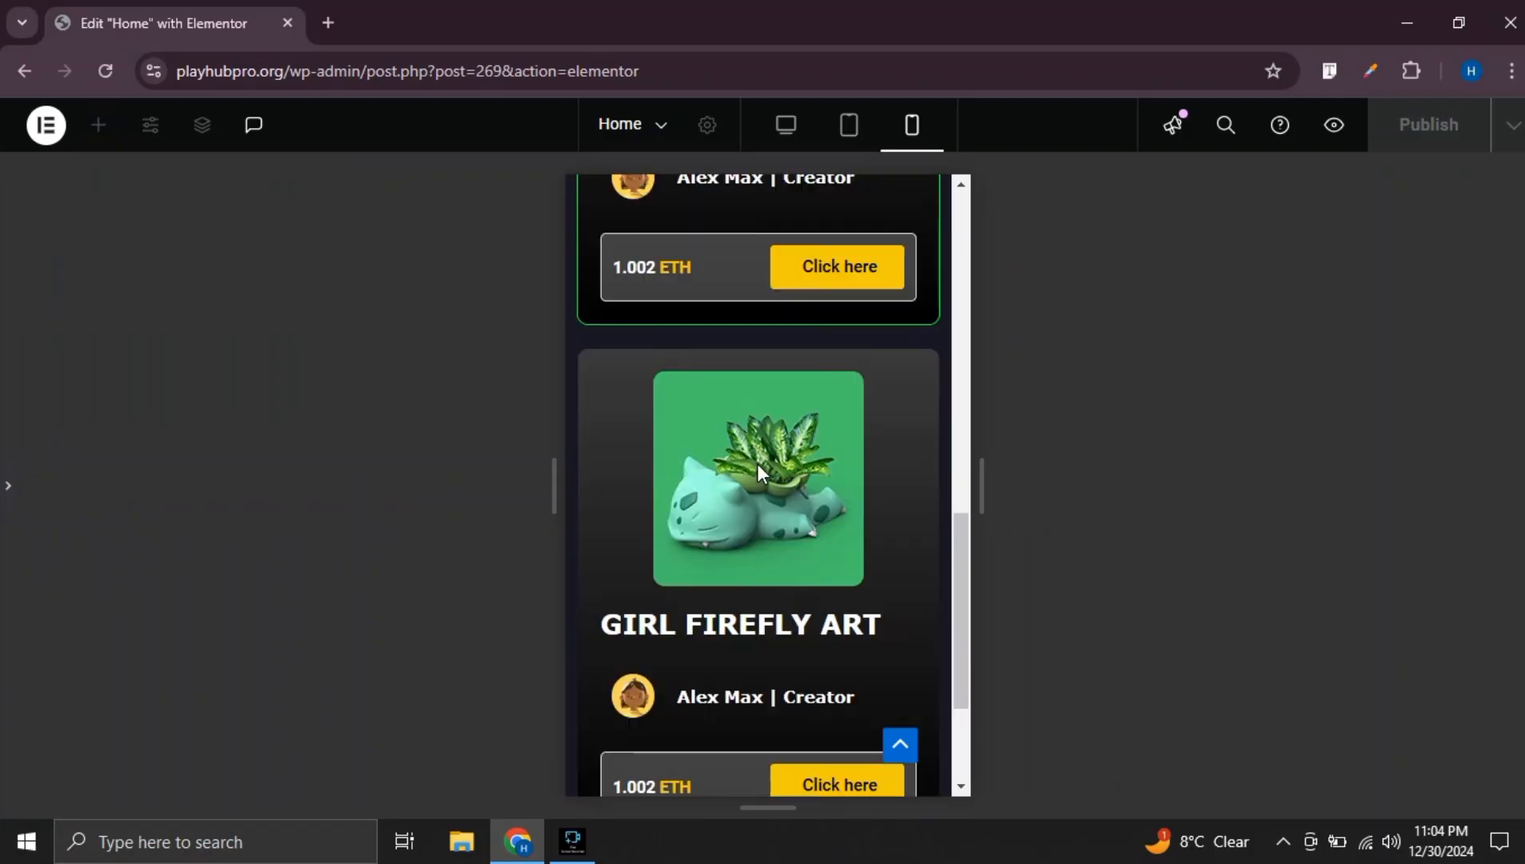
pyautogui.scroll(-2, 697, 496)
pyautogui.click(797, 137)
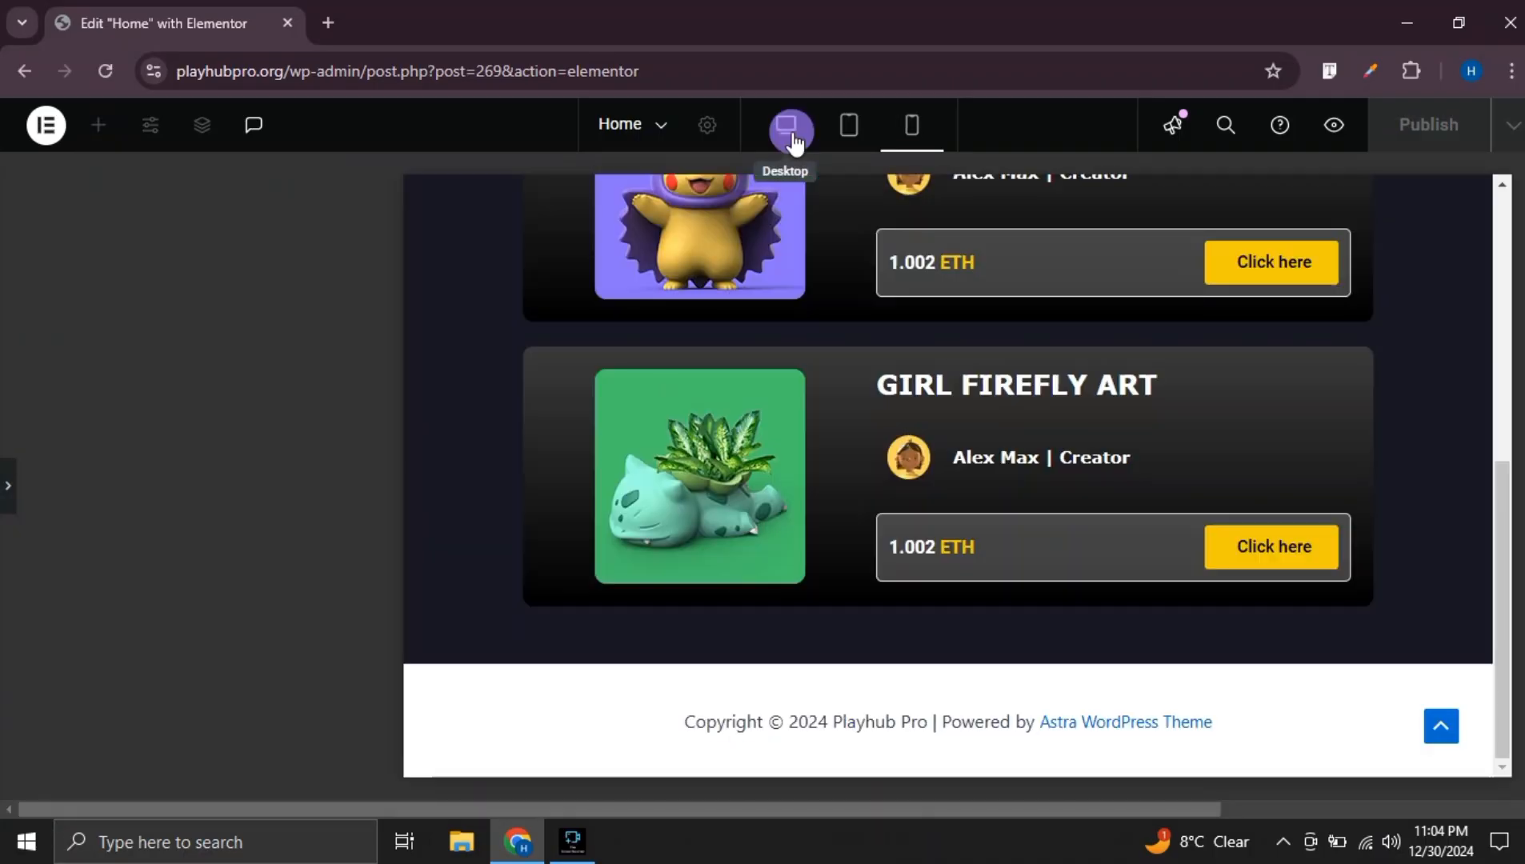